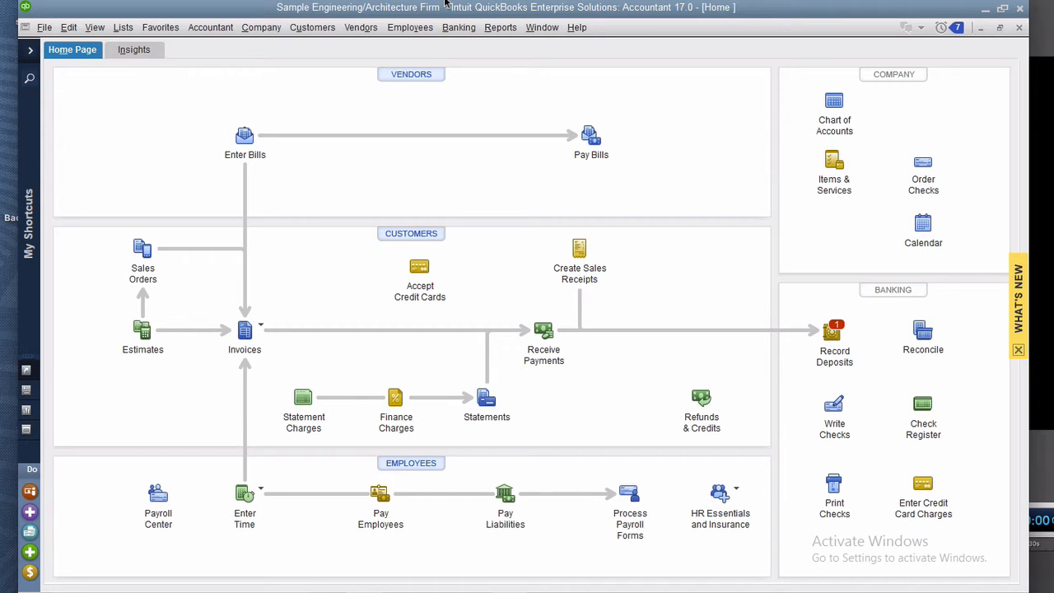
# - Open the standard Balance Sheet report from the company and financial reports
pyautogui.click(498, 28)
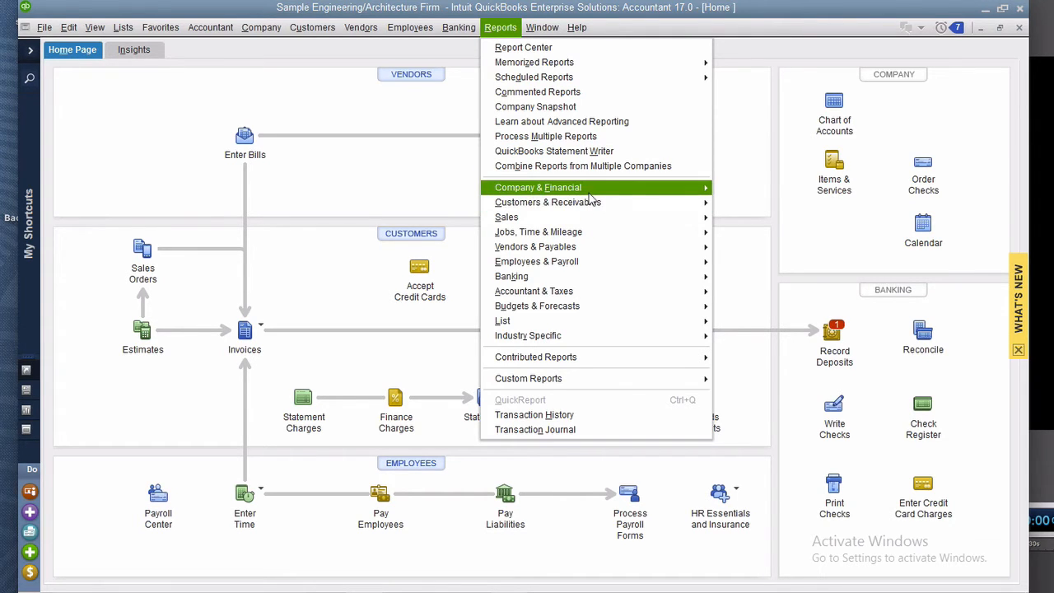
pyautogui.moveTo(590, 192)
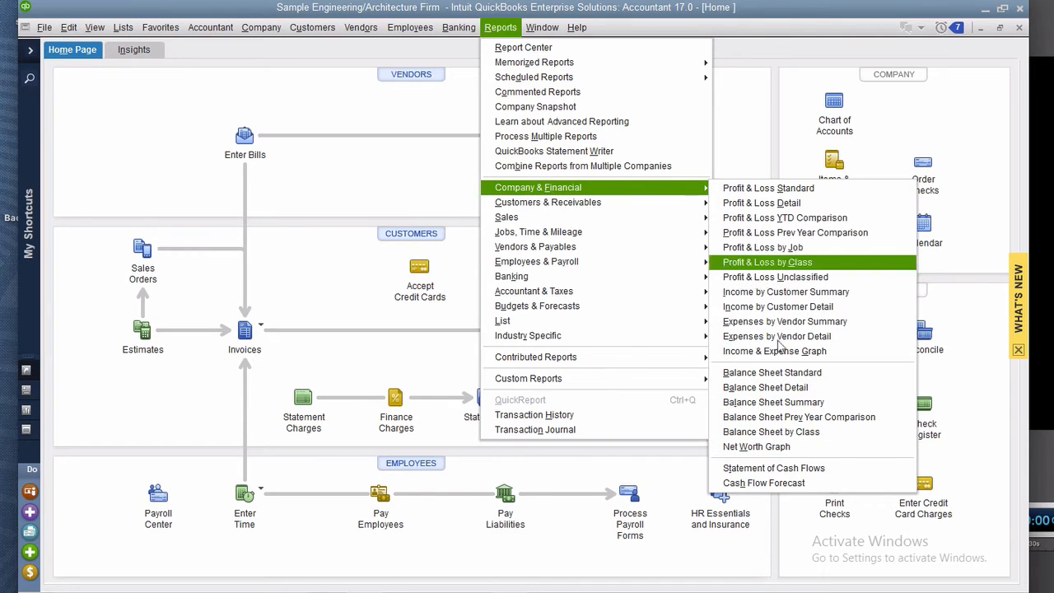
pyautogui.click(815, 376)
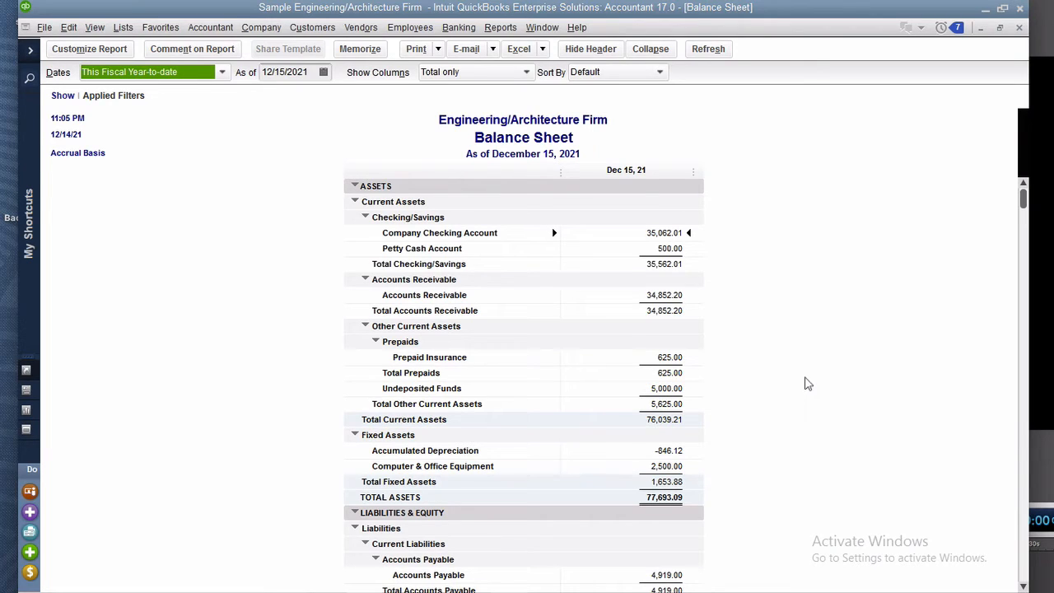
# - Drill down from the Computer & Office Equipment balance through its transactions to the check paid to Computer Company
pyautogui.click(604, 469)
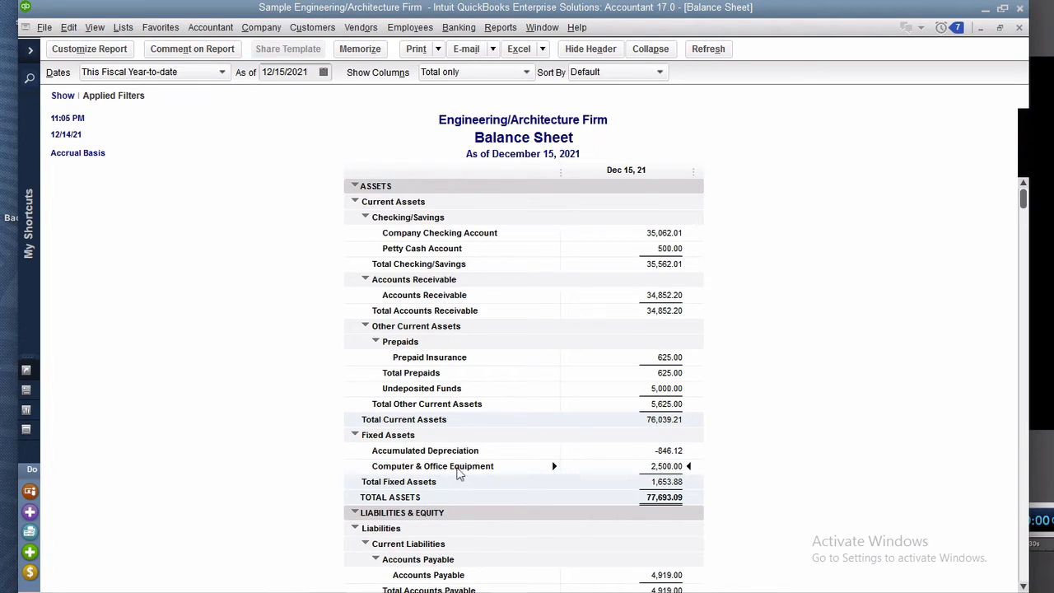
pyautogui.click(457, 469)
pyautogui.click(457, 470)
pyautogui.click(457, 470)
pyautogui.click(457, 469)
pyautogui.click(664, 467)
pyautogui.doubleClick(666, 466)
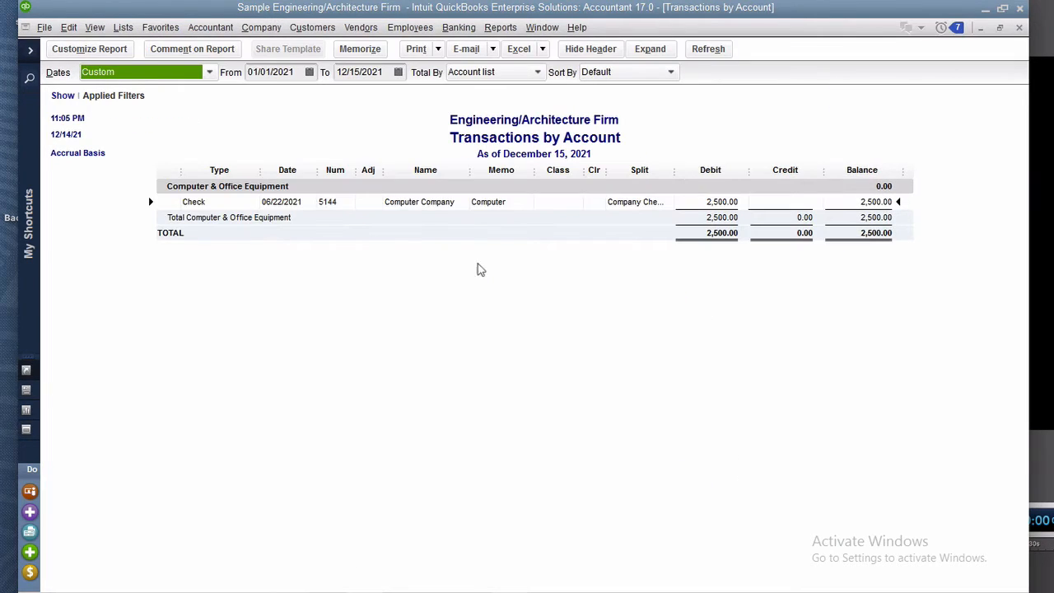
pyautogui.click(423, 211)
pyautogui.doubleClick(423, 211)
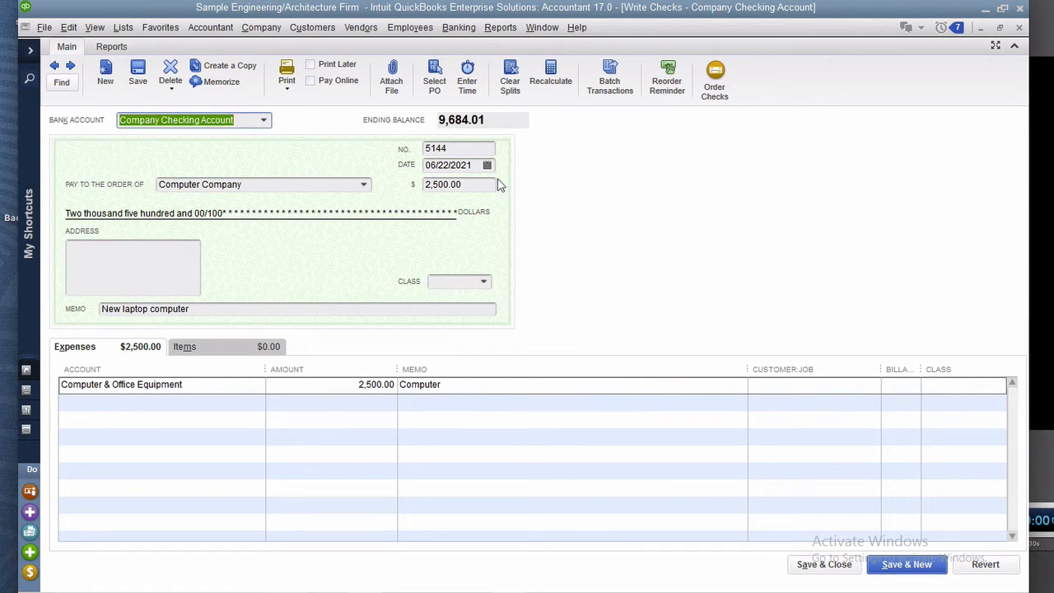
# - Create a Fixed Asset account named DELL SERVER and assign it to the check's expense line
pyautogui.click(138, 349)
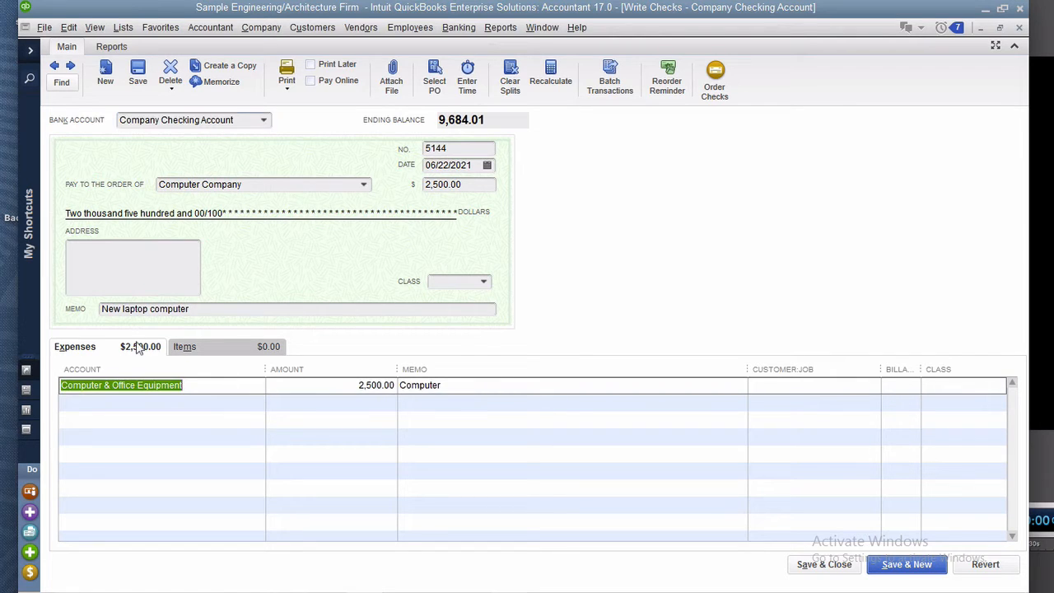
pyautogui.click(258, 384)
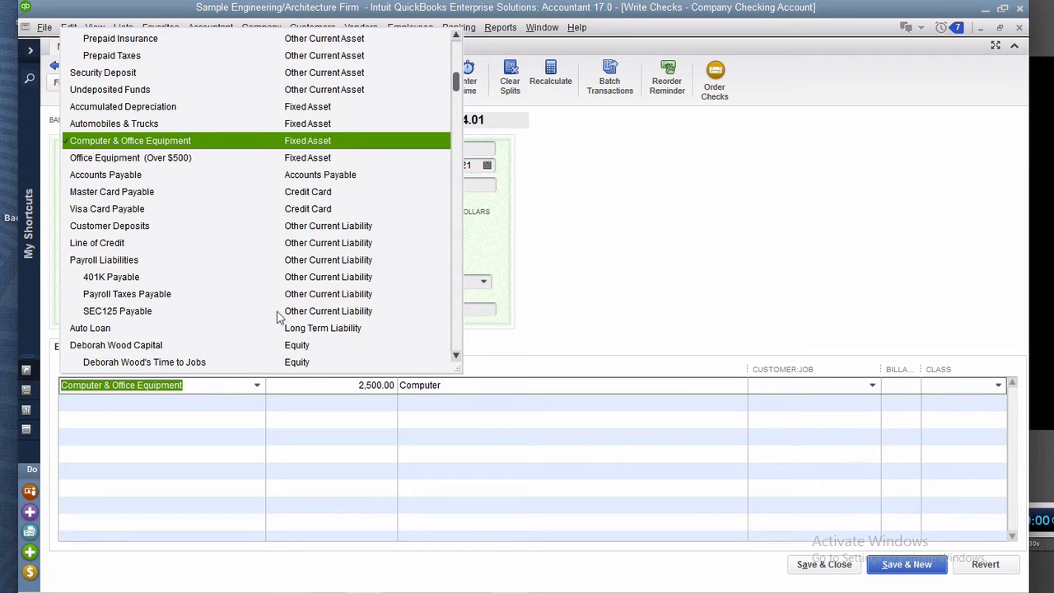
pyautogui.moveTo(458, 77); pyautogui.dragTo(459, 38)
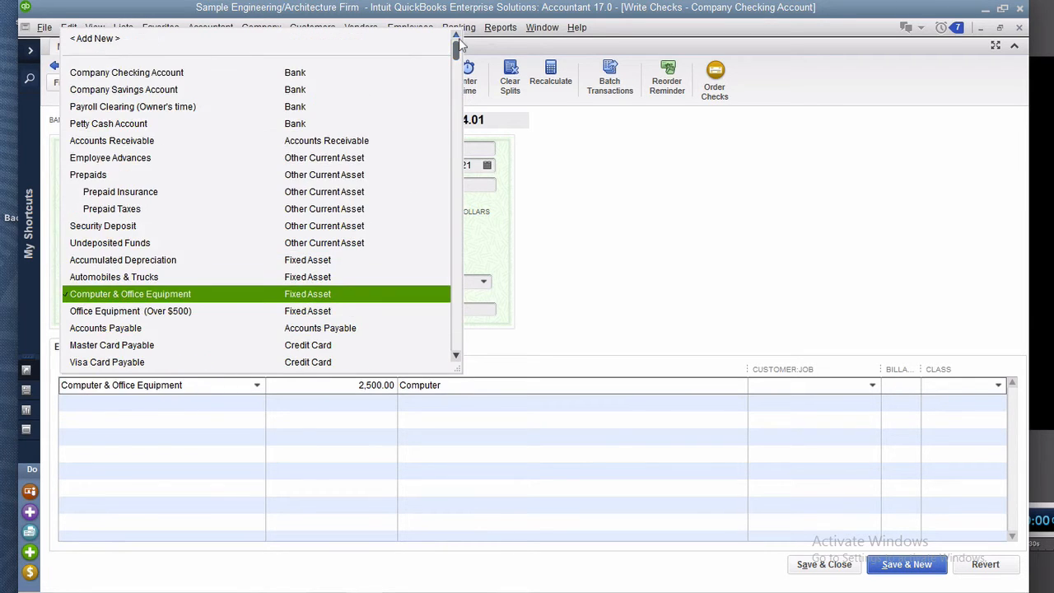
pyautogui.click(107, 39)
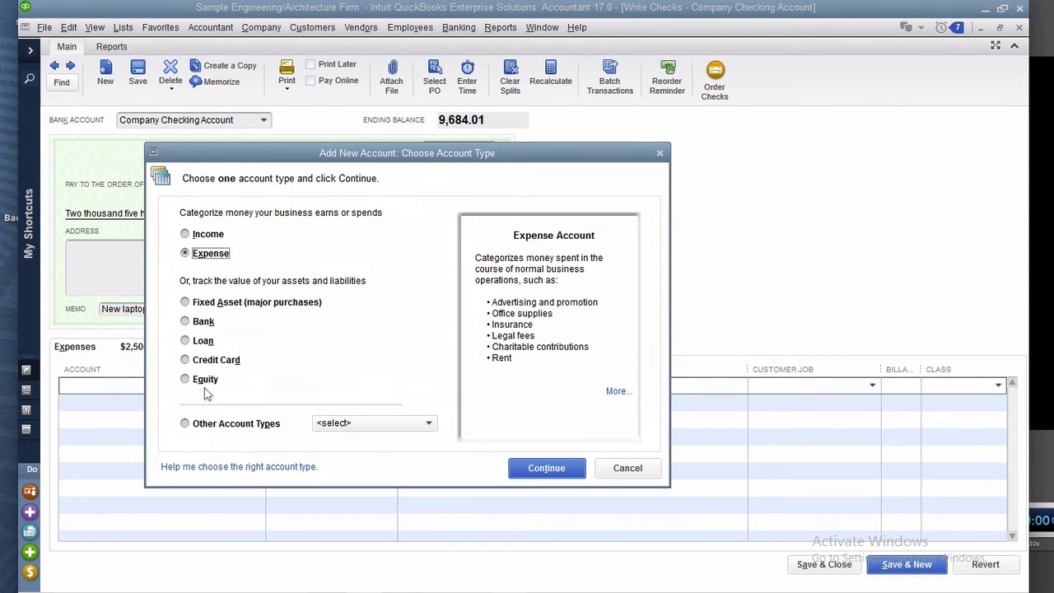
pyautogui.click(224, 303)
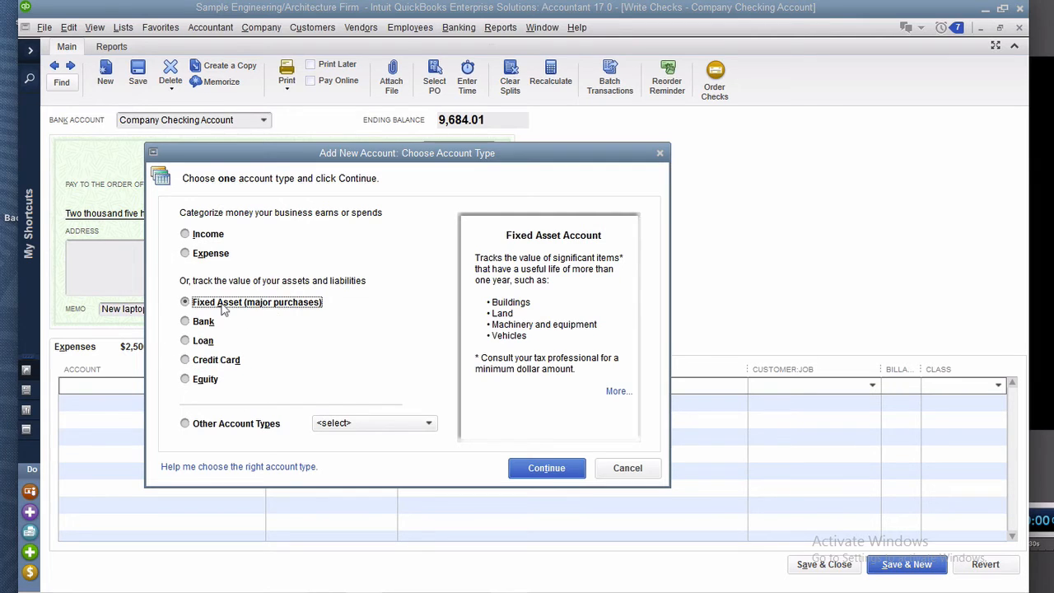
pyautogui.click(547, 470)
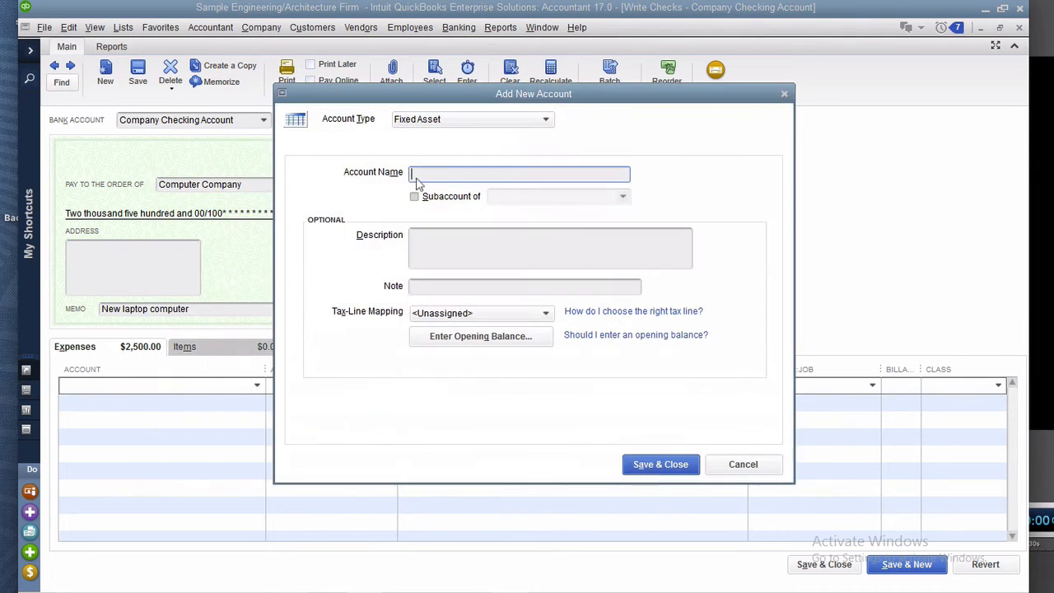
pyautogui.write('DELL SERVER')
pyautogui.press('Return')
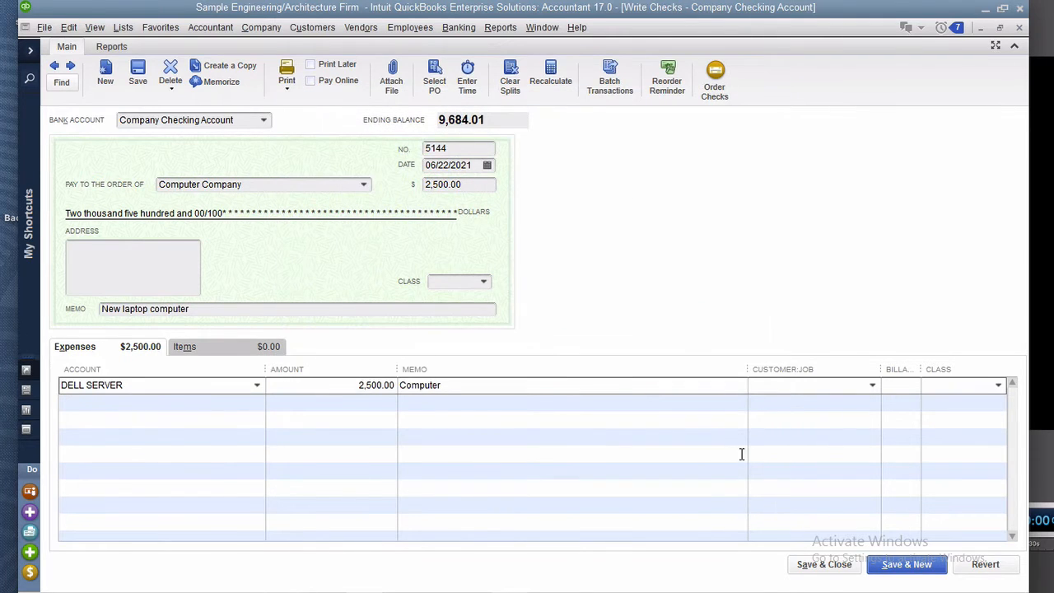
# - Save the check with its changes recorded and close the Transactions by Account report to return to the Balance Sheet
pyautogui.click(814, 565)
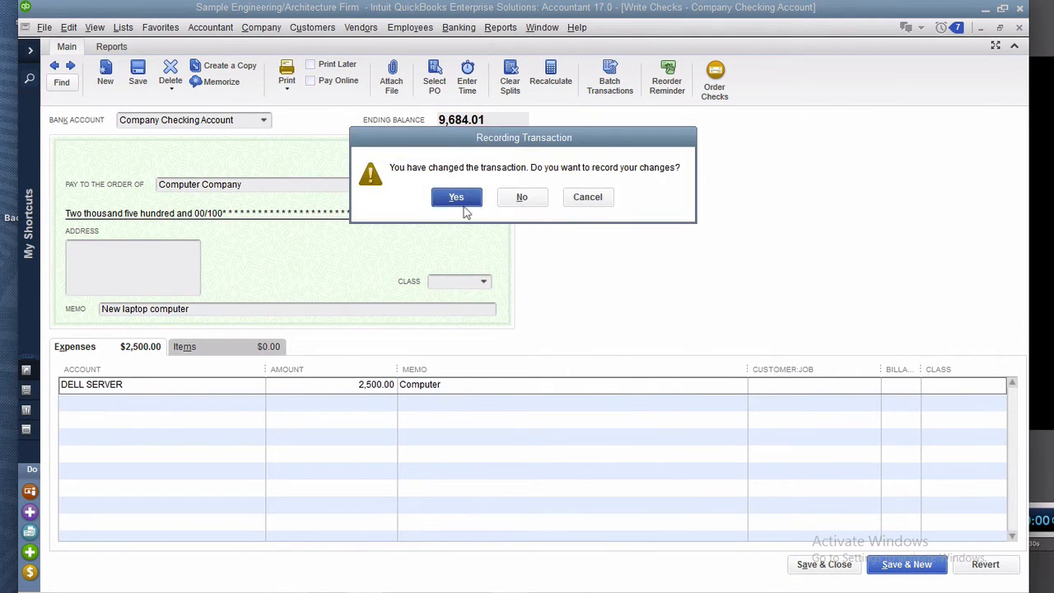
pyautogui.click(458, 201)
pyautogui.click(493, 285)
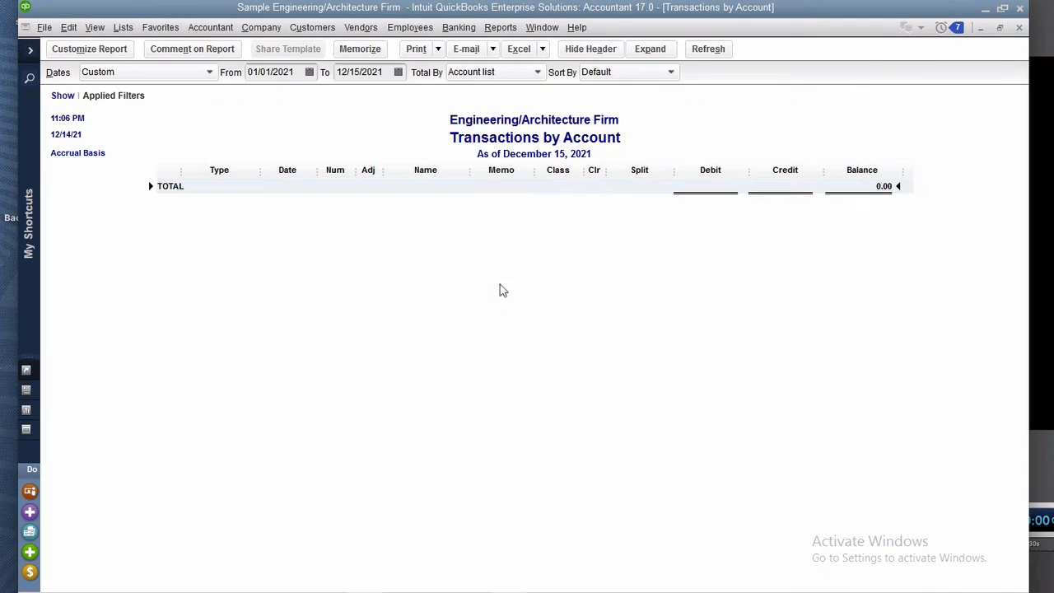
pyautogui.click(1020, 28)
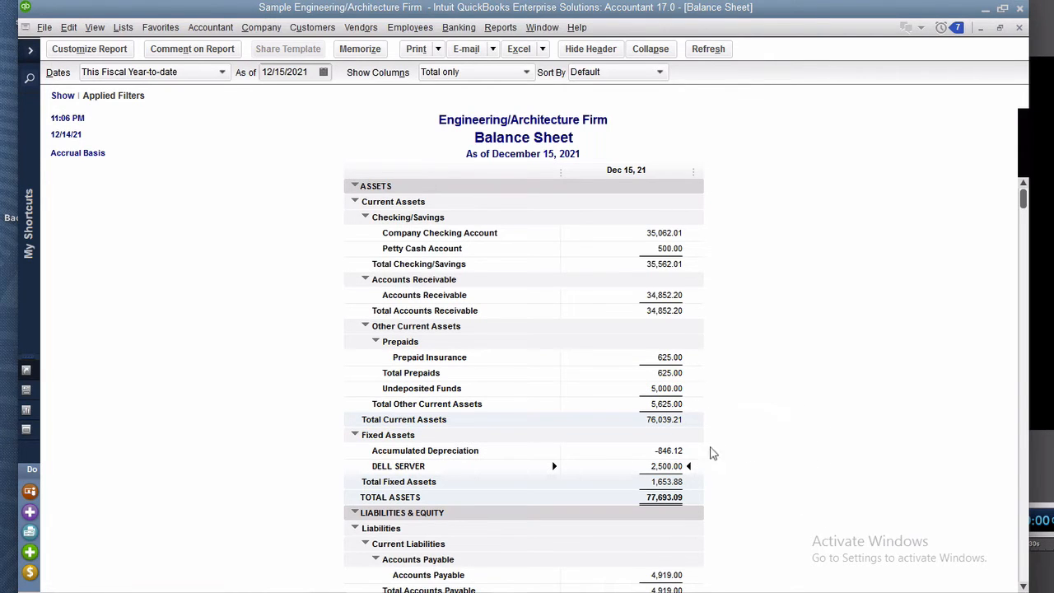
# - Examine the 01/31/2021 depreciation journal entry behind Accumulated Depreciation, checking its accounts and debit, and return to the Balance Sheet
pyautogui.doubleClick(679, 450)
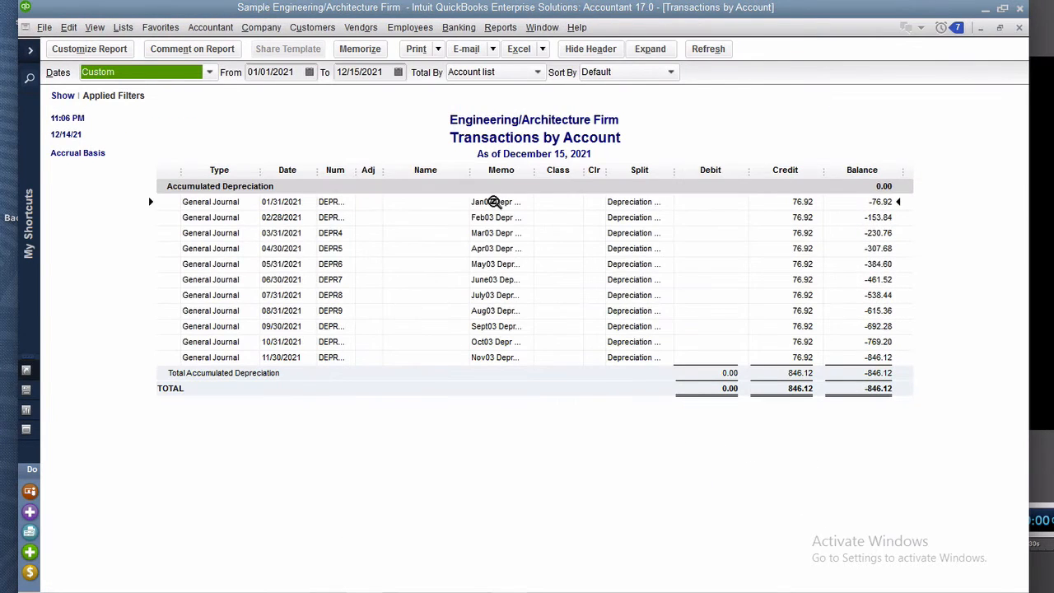
pyautogui.doubleClick(494, 202)
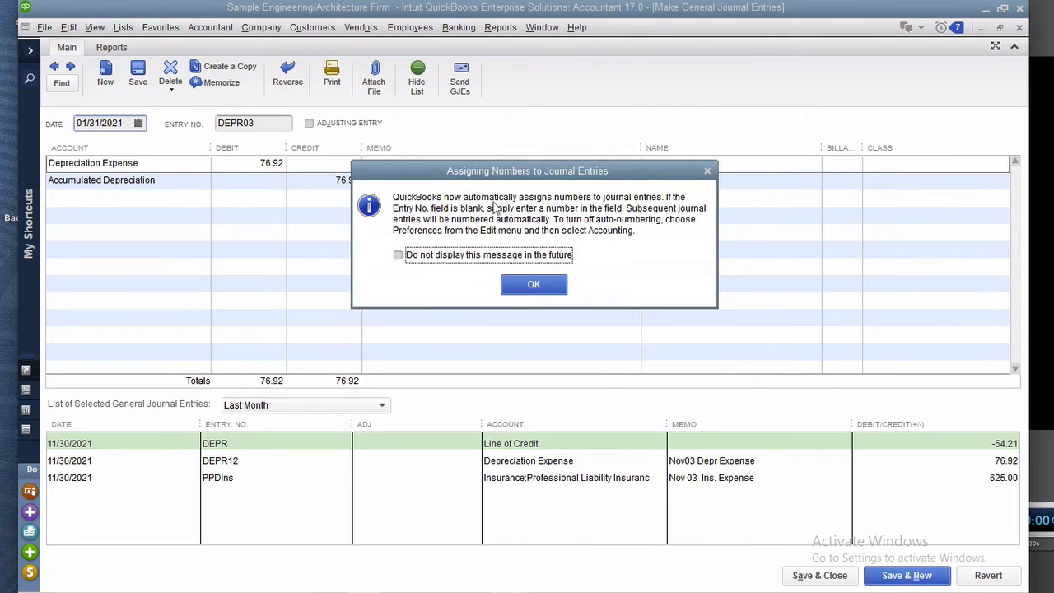
pyautogui.click(534, 284)
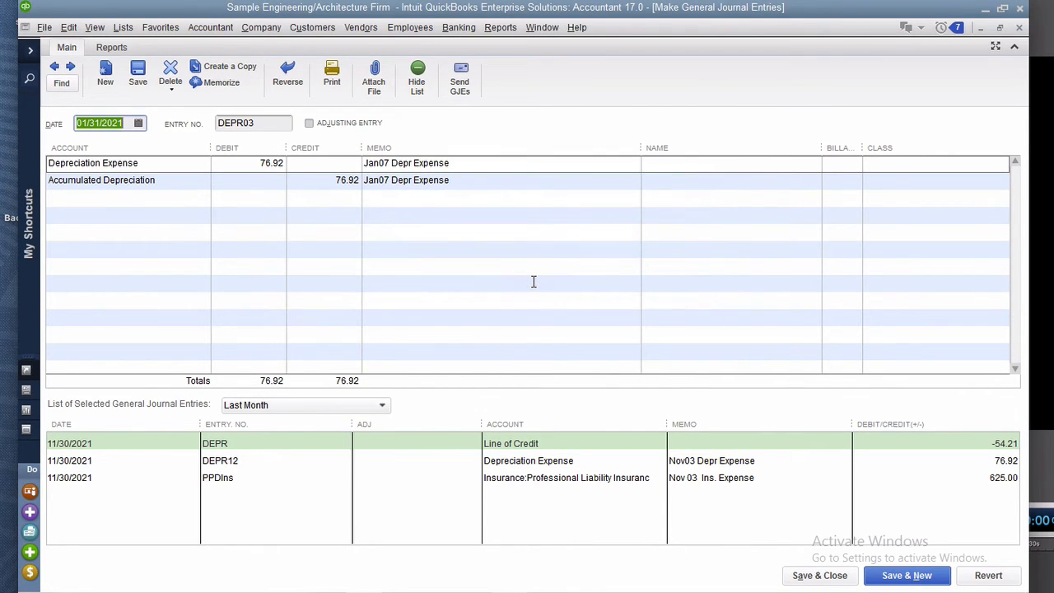
pyautogui.click(161, 162)
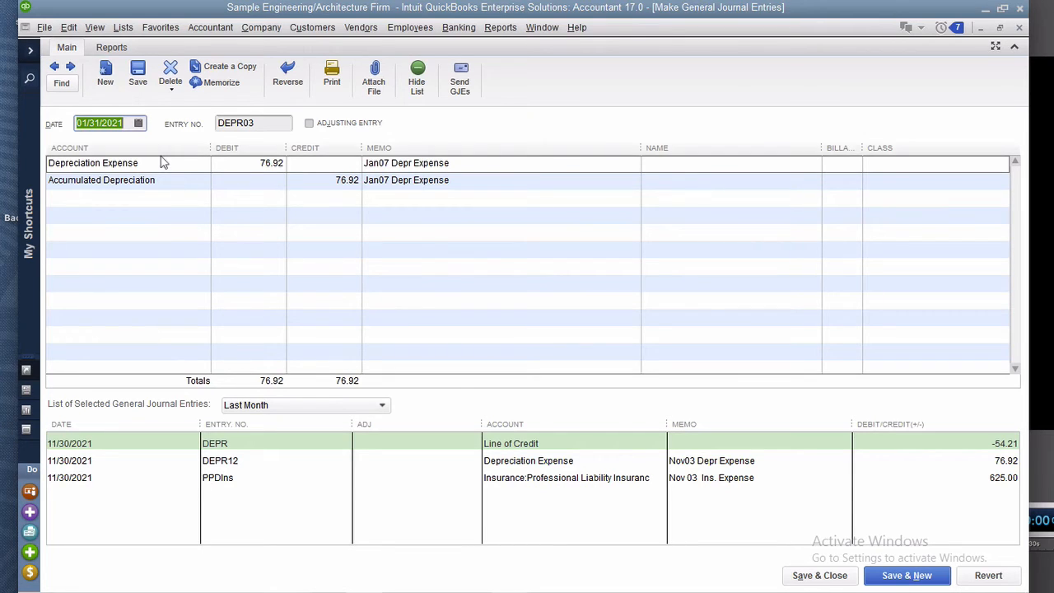
pyautogui.click(169, 178)
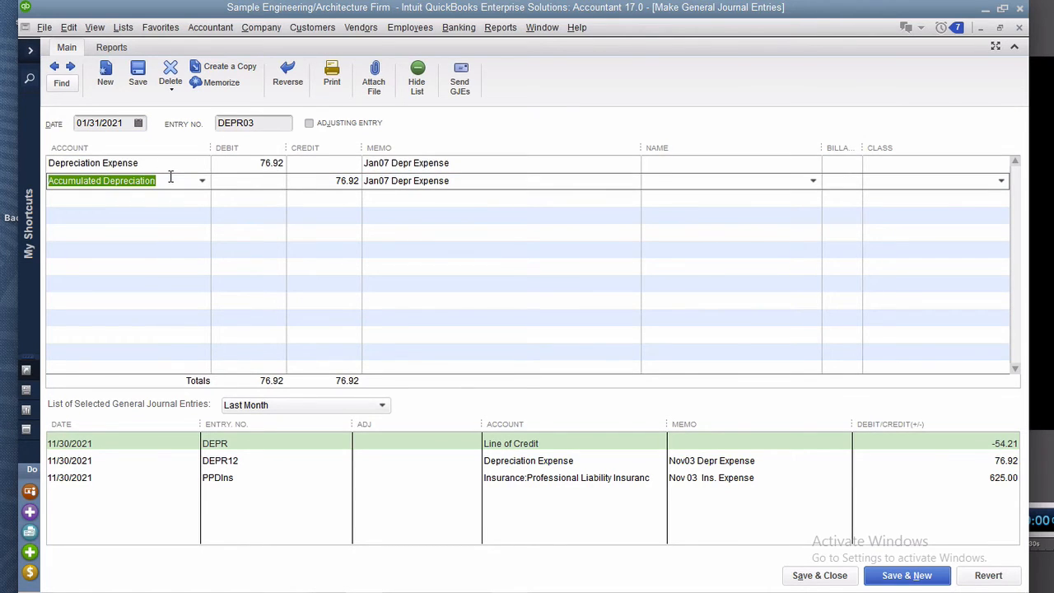
pyautogui.click(245, 165)
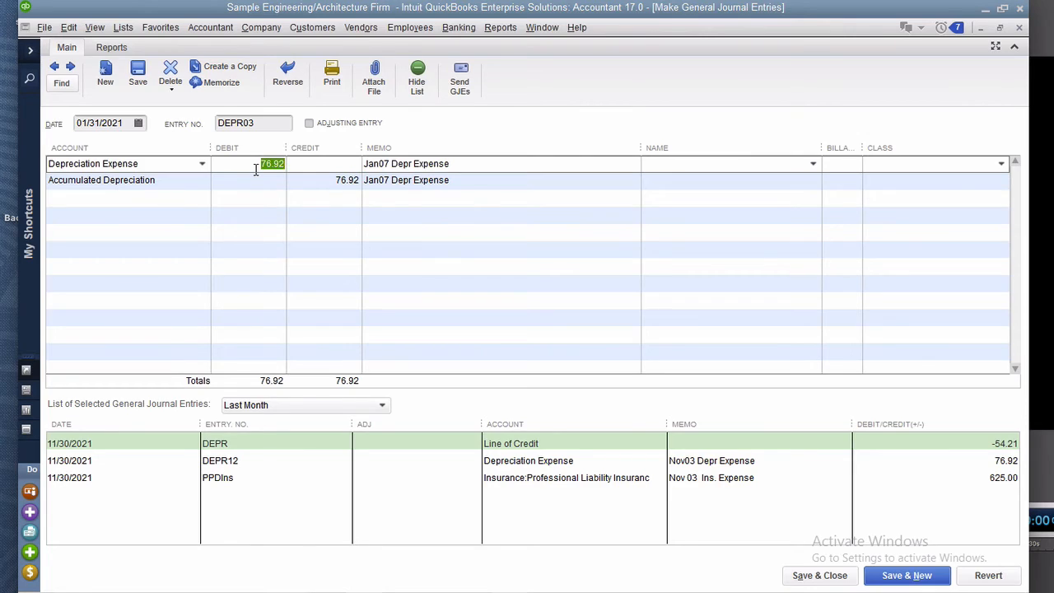
pyautogui.press('Escape')
pyautogui.press('Escape')
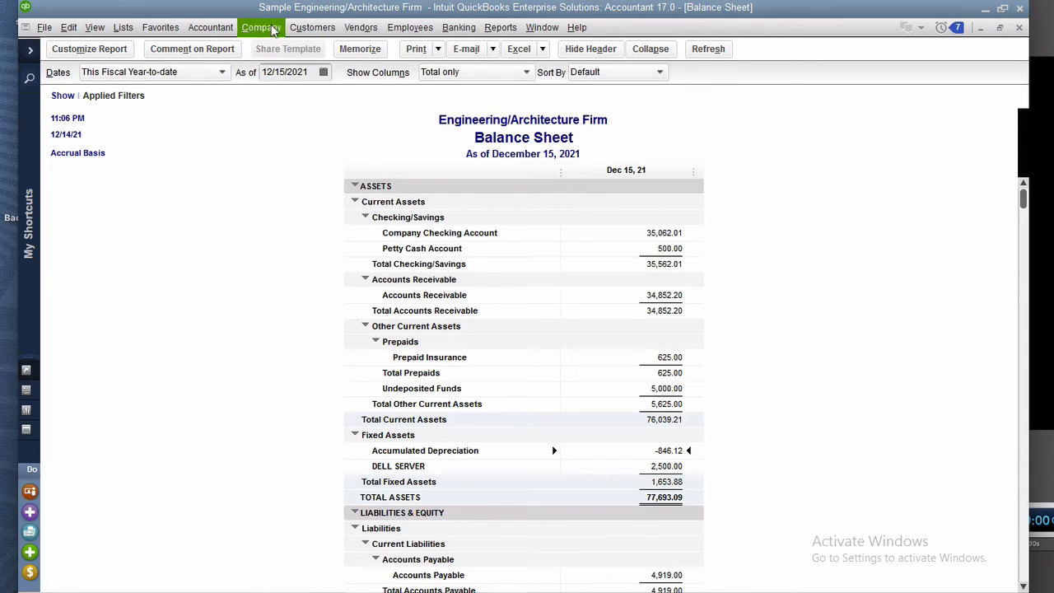
# - Launch the QuickBooks Fixed Asset Manager for the company file and maximize its window
pyautogui.click(272, 30)
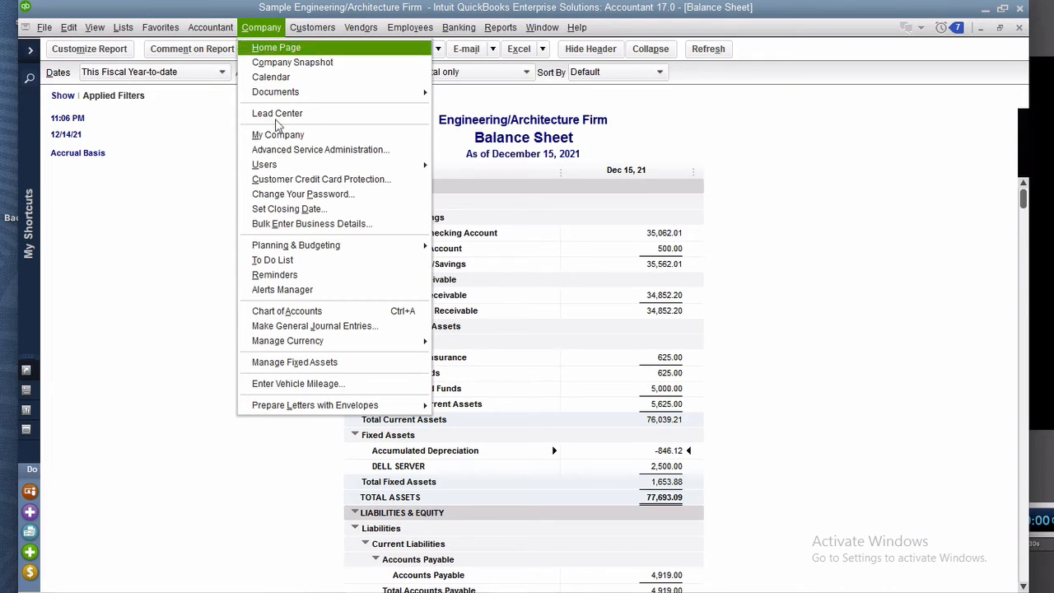
pyautogui.click(335, 366)
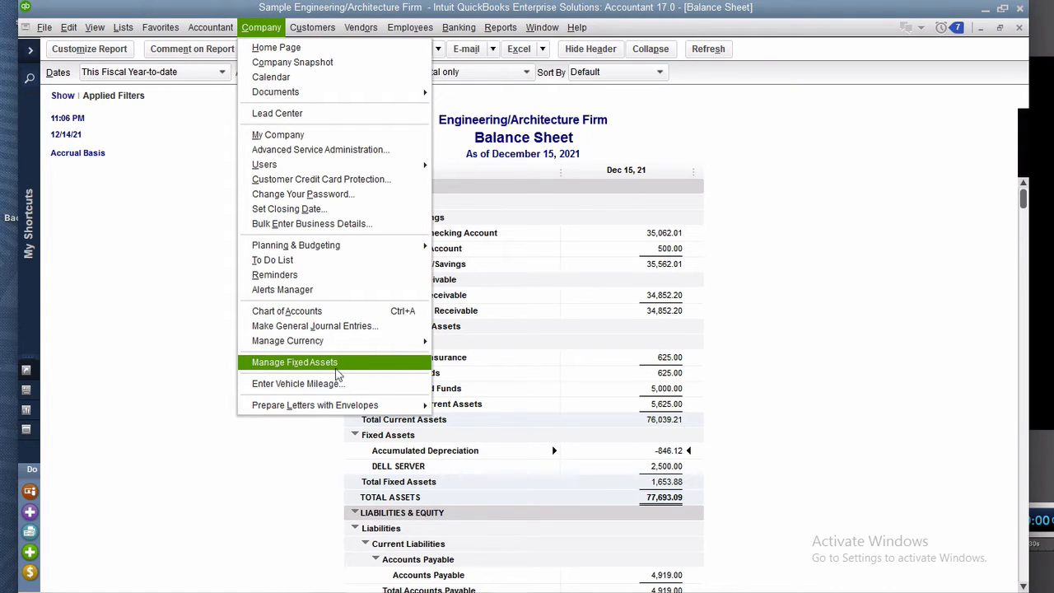
pyautogui.moveTo(211, 30)
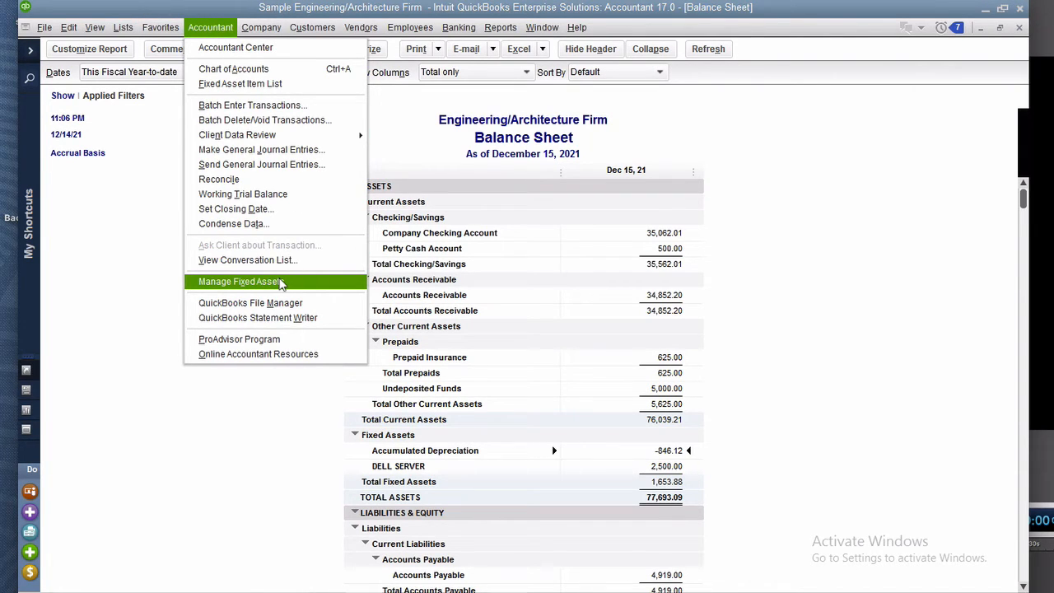
pyautogui.click(280, 282)
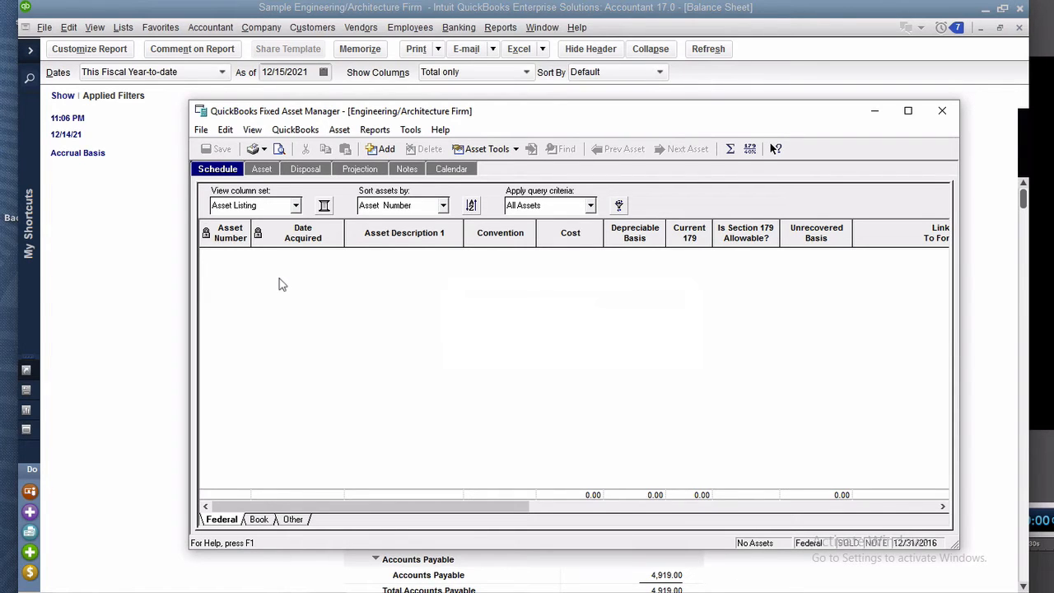
pyautogui.hscroll(5, 278, 285)
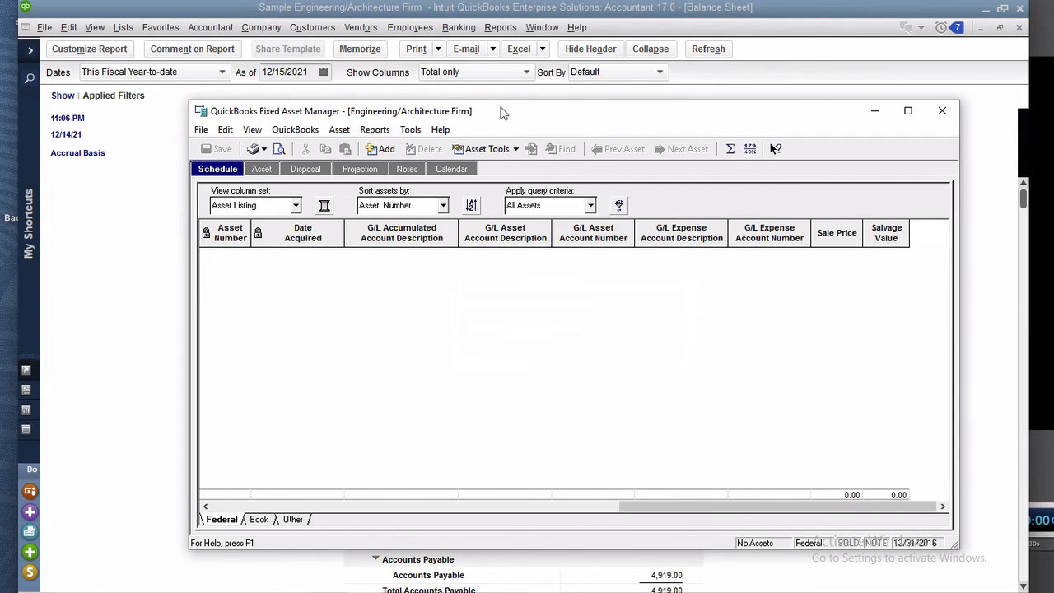
pyautogui.moveTo(504, 113)
pyautogui.mouseDown()
pyautogui.moveTo(539, 123)
pyautogui.moveTo(507, 122)
pyautogui.mouseUp()
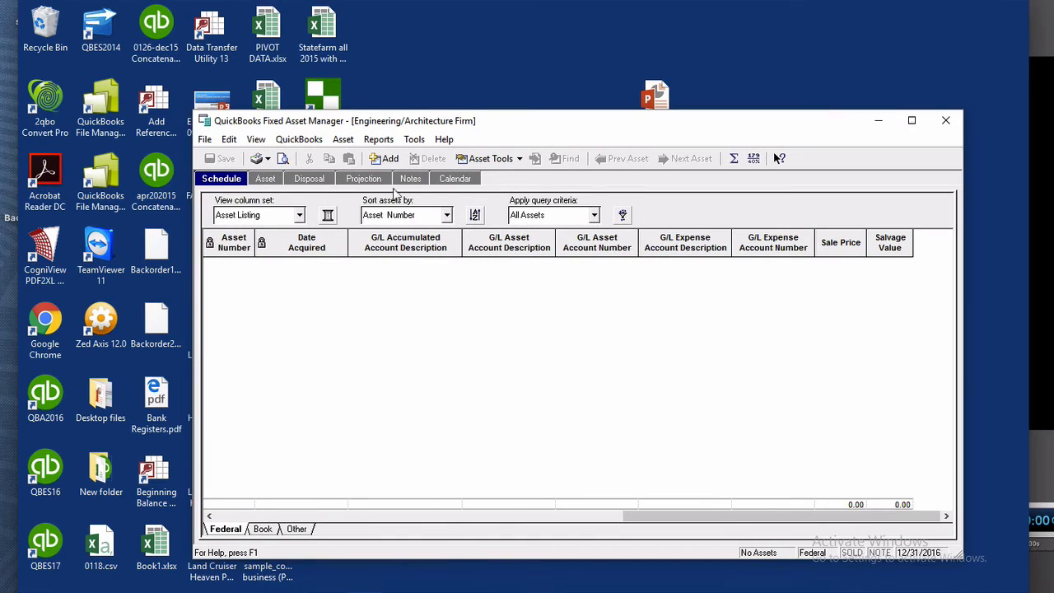
pyautogui.click(912, 121)
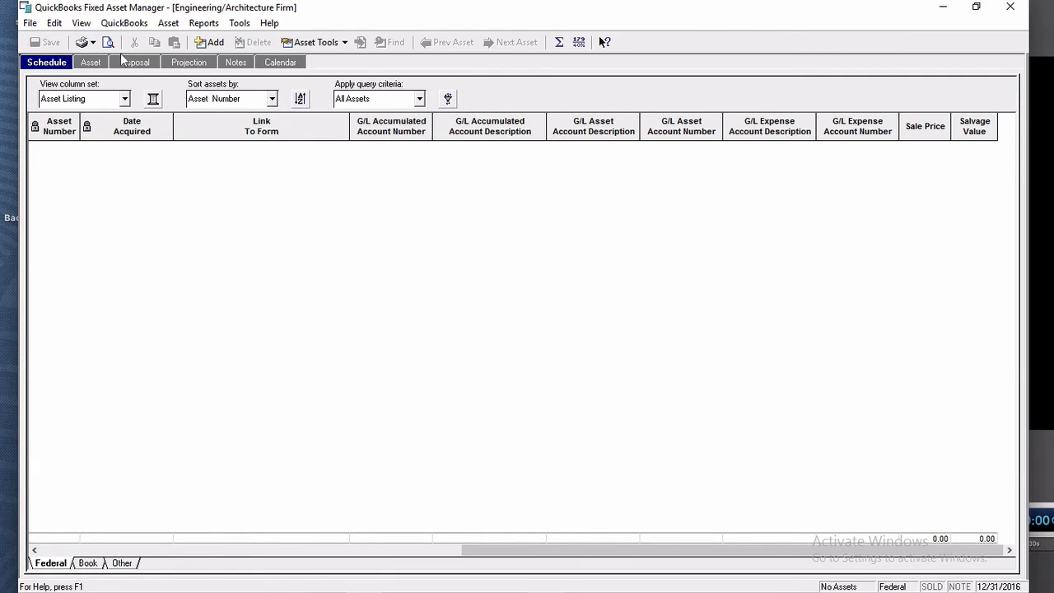
# - Open the client information and examine its general details, current year dates and depreciation bases
pyautogui.click(33, 24)
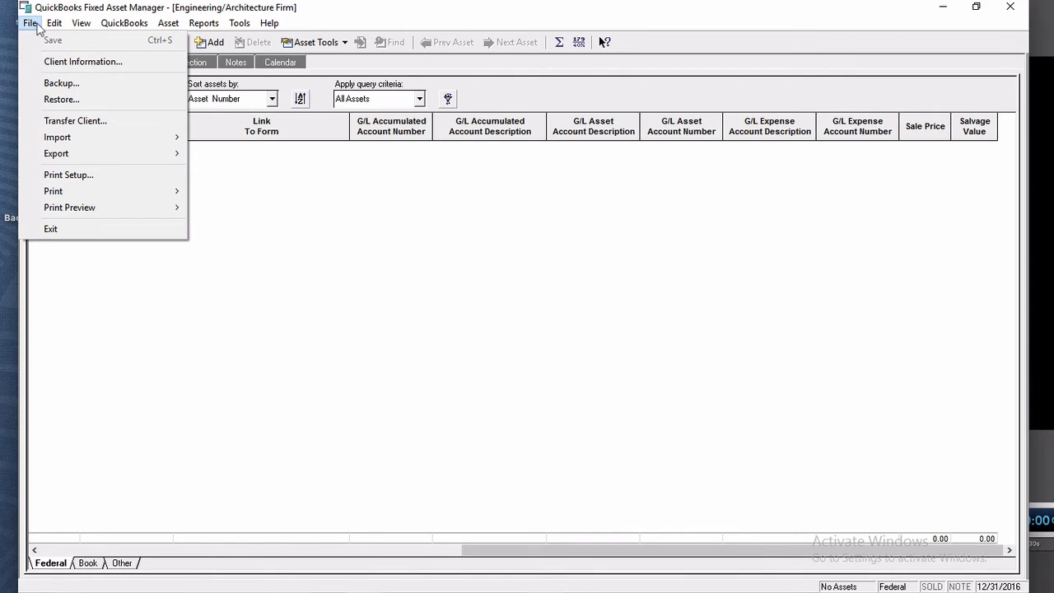
pyautogui.click(104, 66)
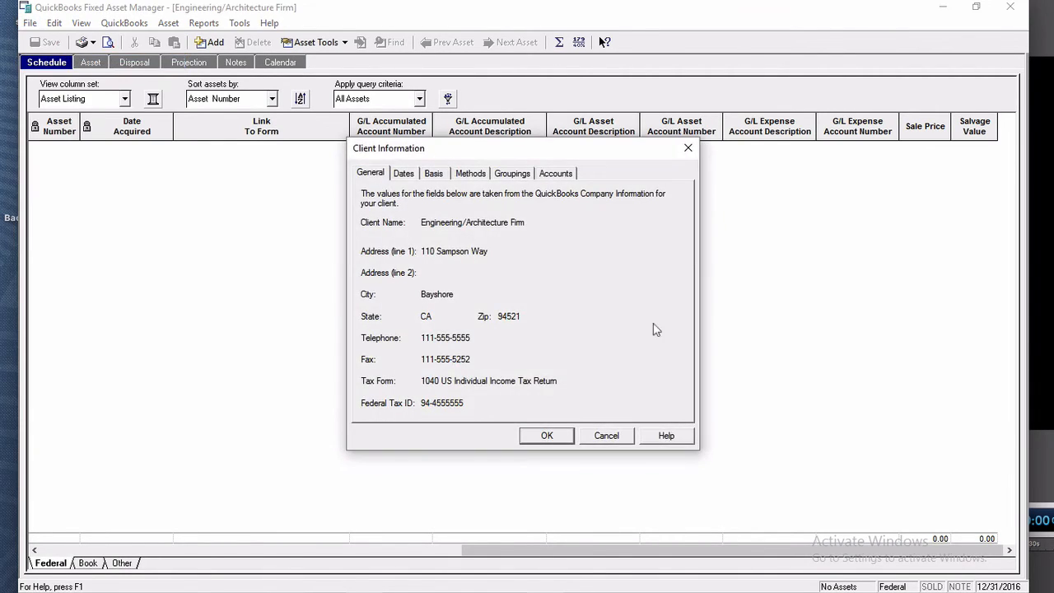
pyautogui.click(402, 174)
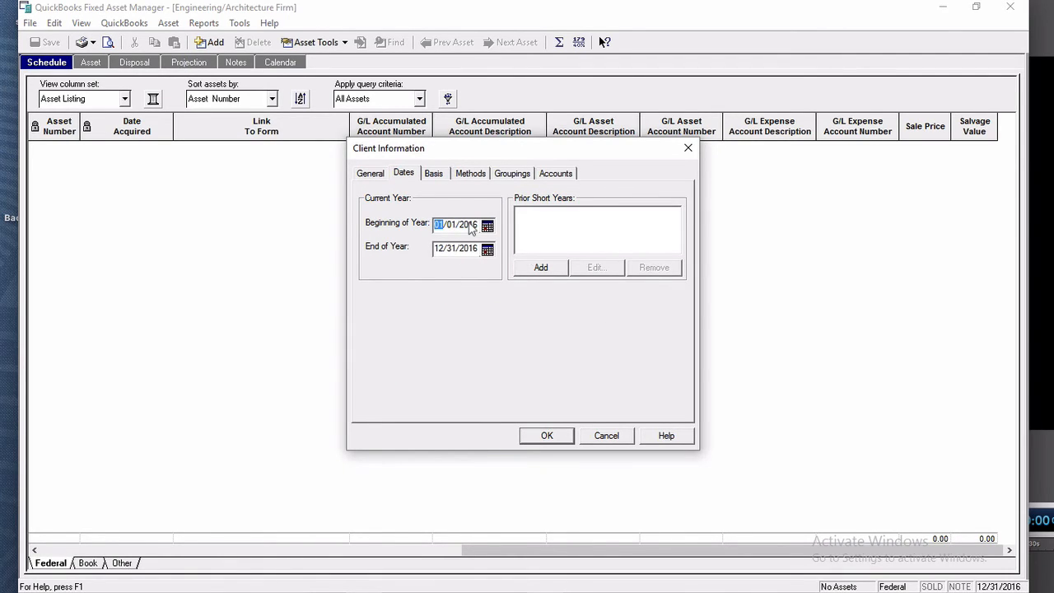
pyautogui.click(433, 176)
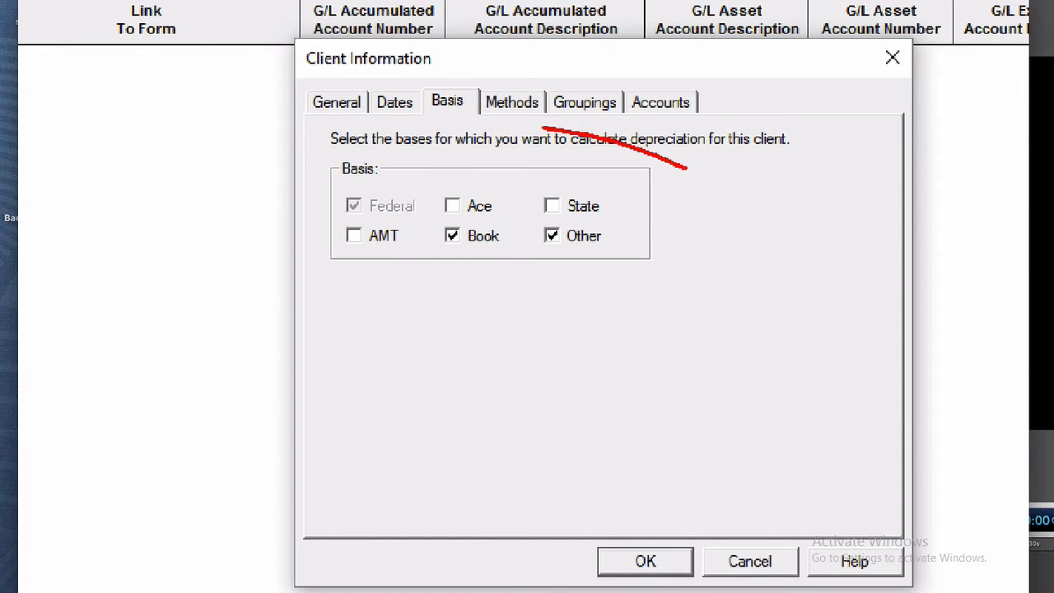
pyautogui.moveTo(543, 128)
pyautogui.mouseDown()
pyautogui.moveTo(301, 246)
pyautogui.moveTo(717, 161)
pyautogui.moveTo(698, 153)
pyautogui.mouseUp()
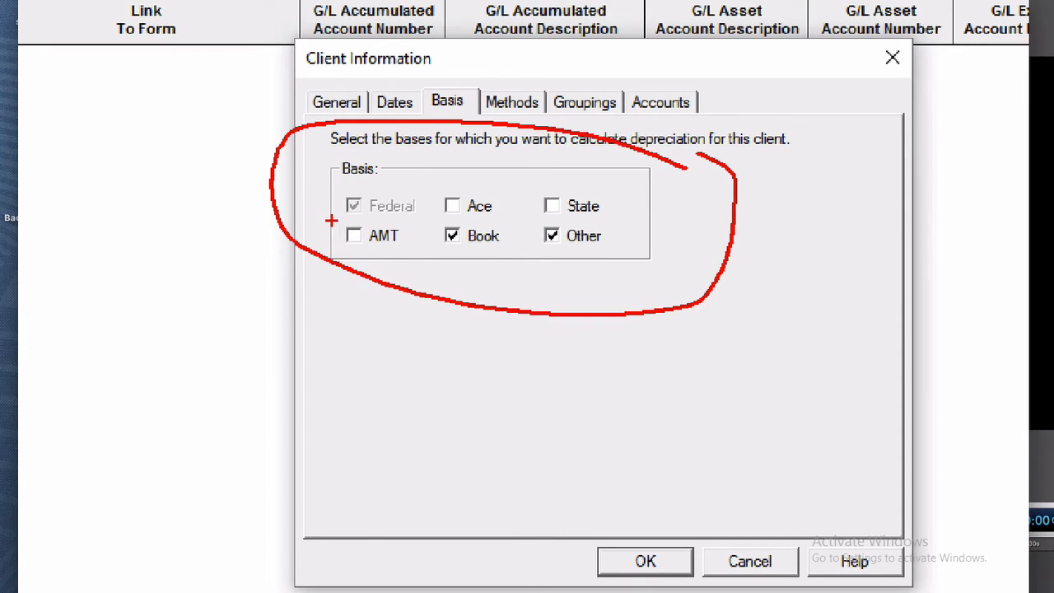
pyautogui.moveTo(332, 221)
pyautogui.mouseDown()
pyautogui.moveTo(384, 186)
pyautogui.moveTo(350, 204)
pyautogui.moveTo(315, 200)
pyautogui.moveTo(395, 203)
pyautogui.moveTo(378, 189)
pyautogui.mouseUp()
pyautogui.press('Escape')
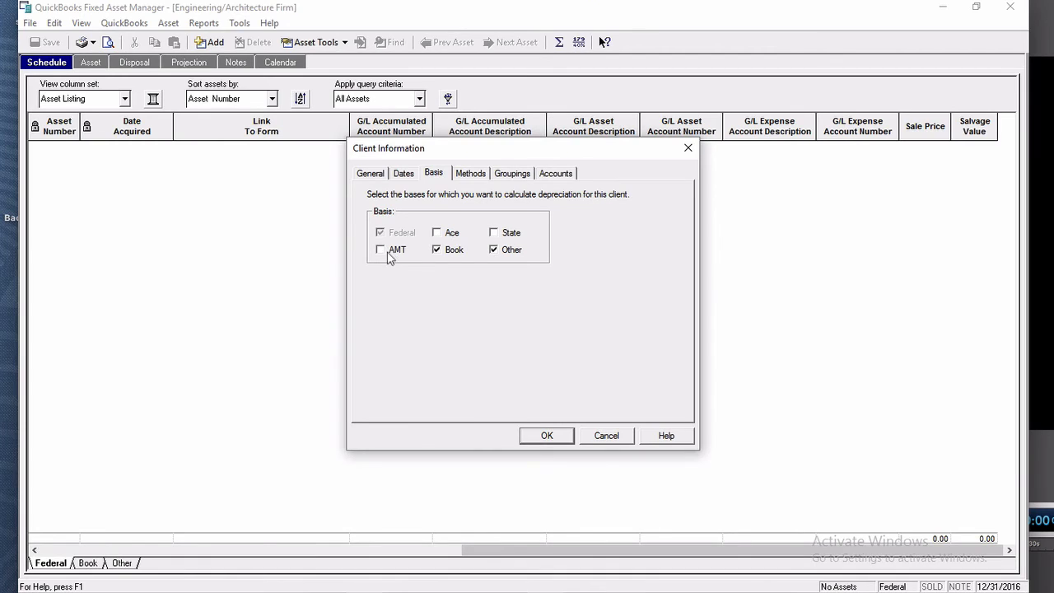
pyautogui.hotkey('ctrl', '1')
pyautogui.click(429, 239)
pyautogui.moveTo(456, 214)
pyautogui.mouseDown()
pyautogui.moveTo(422, 234)
pyautogui.moveTo(455, 216)
pyautogui.mouseUp()
pyautogui.moveTo(354, 258)
pyautogui.mouseDown()
pyautogui.moveTo(334, 257)
pyautogui.moveTo(354, 249)
pyautogui.moveTo(346, 269)
pyautogui.moveTo(369, 246)
pyautogui.mouseUp()
pyautogui.moveTo(436, 220); pyautogui.dragTo(454, 209)
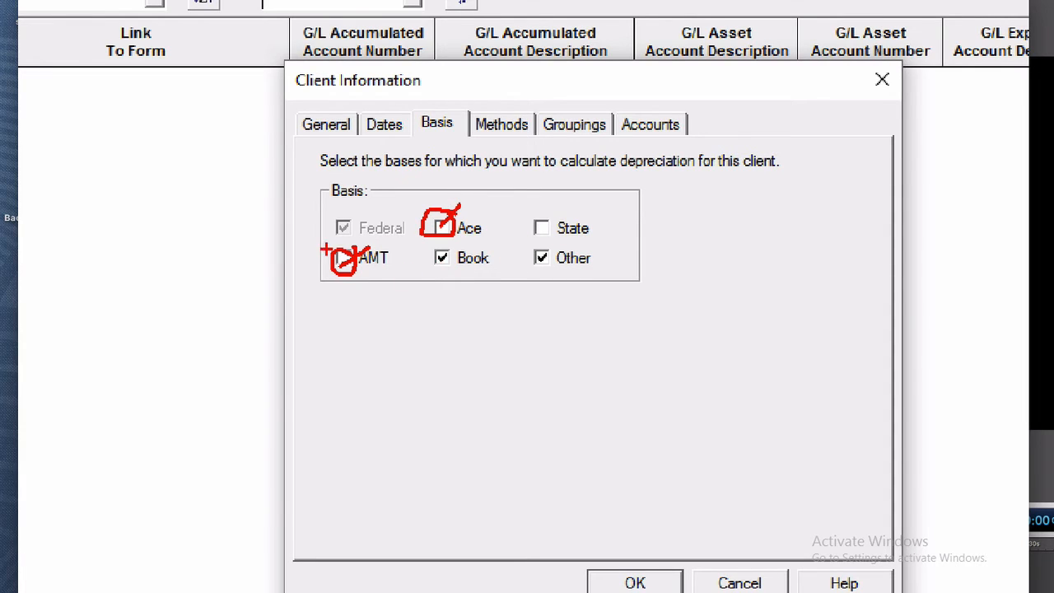
pyautogui.moveTo(430, 271); pyautogui.dragTo(493, 269)
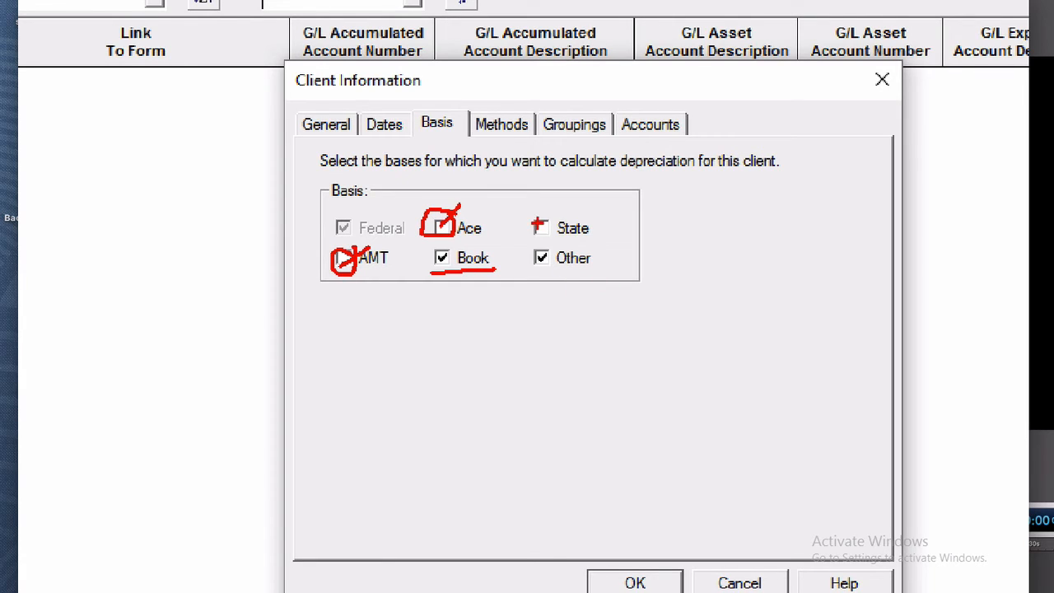
pyautogui.moveTo(534, 240); pyautogui.dragTo(598, 237)
pyautogui.moveTo(534, 277); pyautogui.dragTo(622, 273)
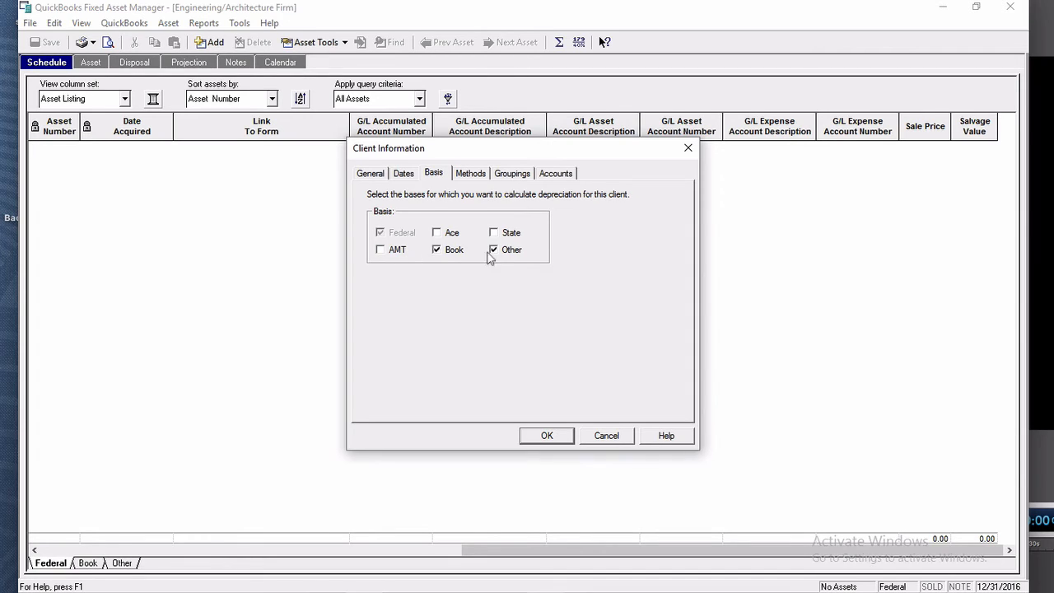
# - Include the State basis in the client's depreciation calculations and exclude the Other basis, keeping Book selected
pyautogui.click(437, 249)
pyautogui.click(631, 254)
pyautogui.click(504, 251)
pyautogui.click(493, 233)
pyautogui.click(438, 249)
# - Review the client's default depreciation methods for each basis and the available asset groupings, leaving the Category group without new items
pyautogui.click(470, 174)
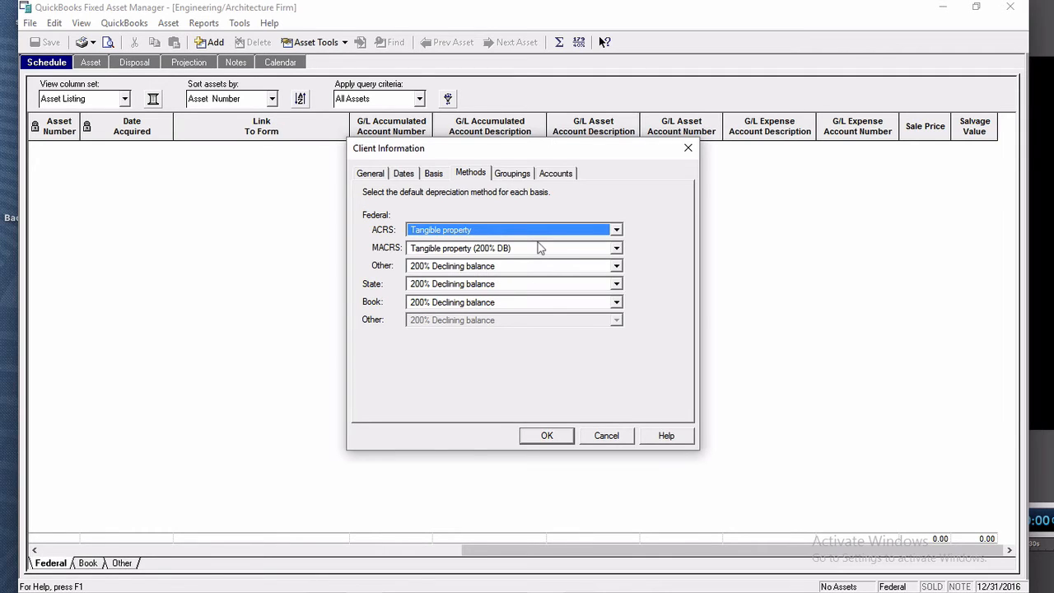
pyautogui.click(518, 177)
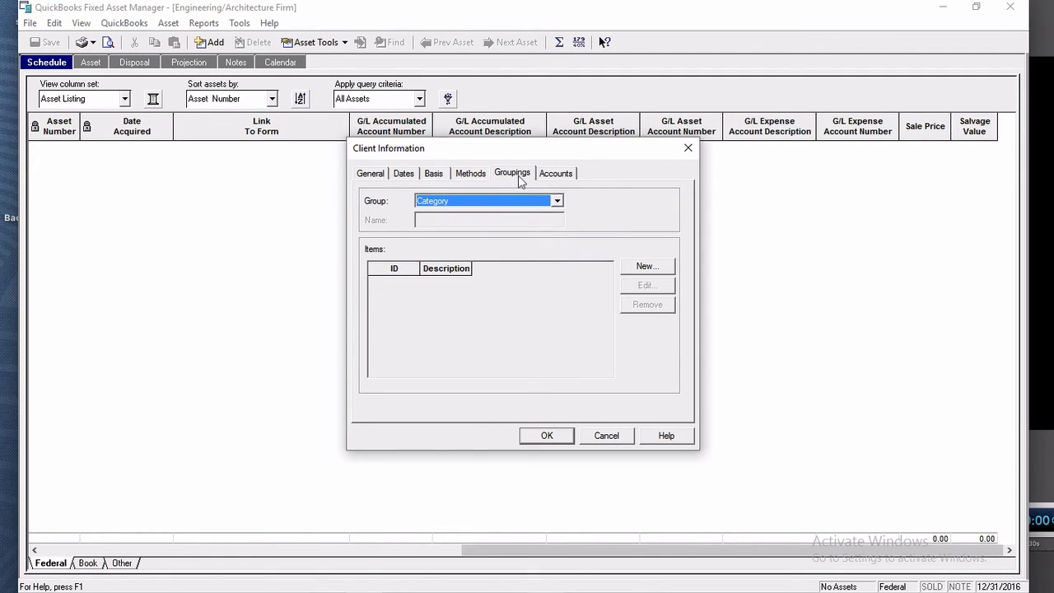
pyautogui.click(478, 204)
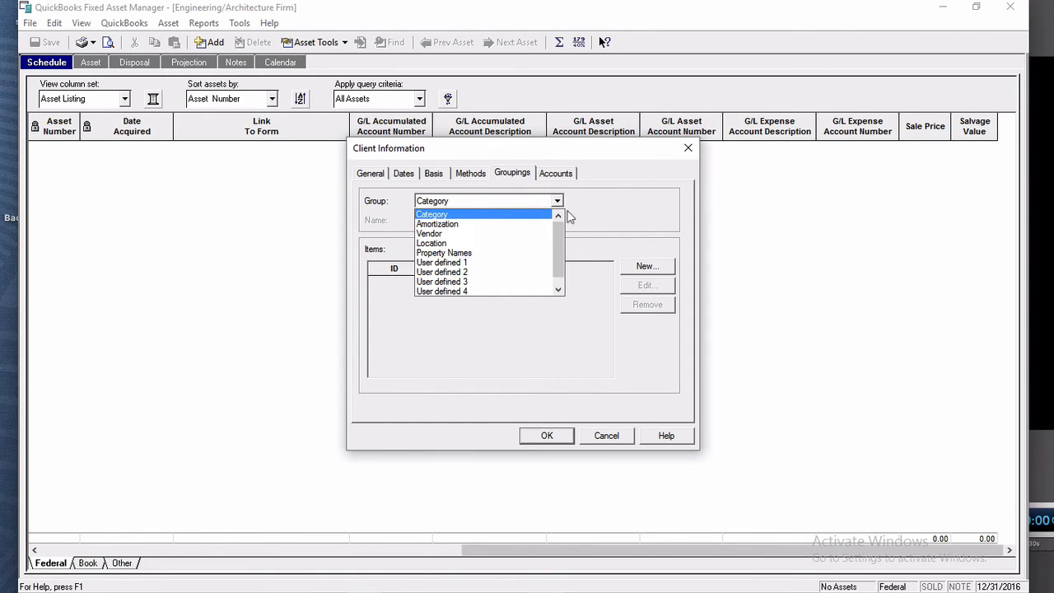
pyautogui.click(617, 226)
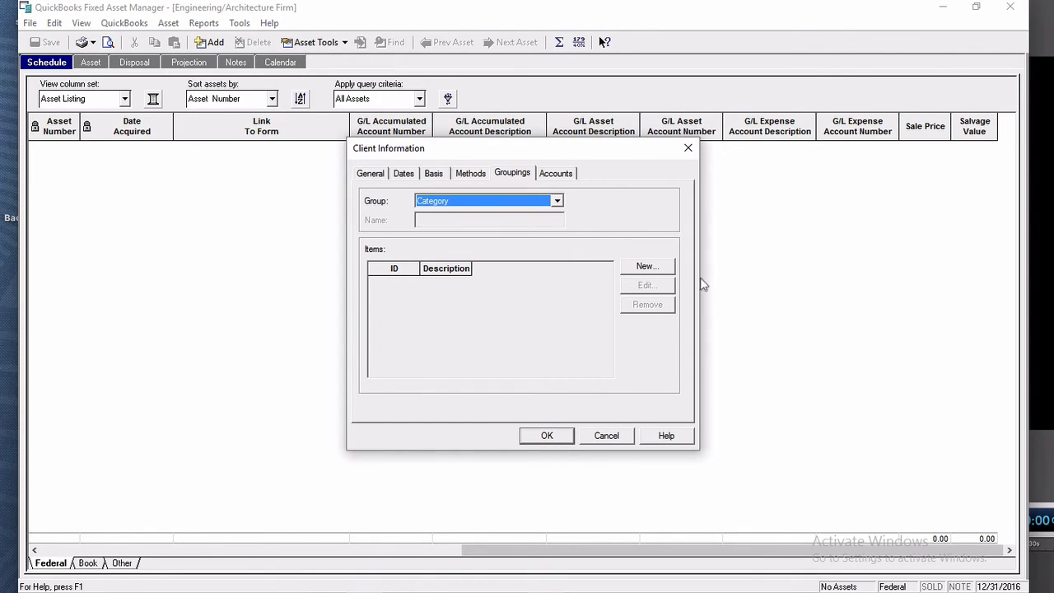
pyautogui.click(651, 272)
pyautogui.click(619, 305)
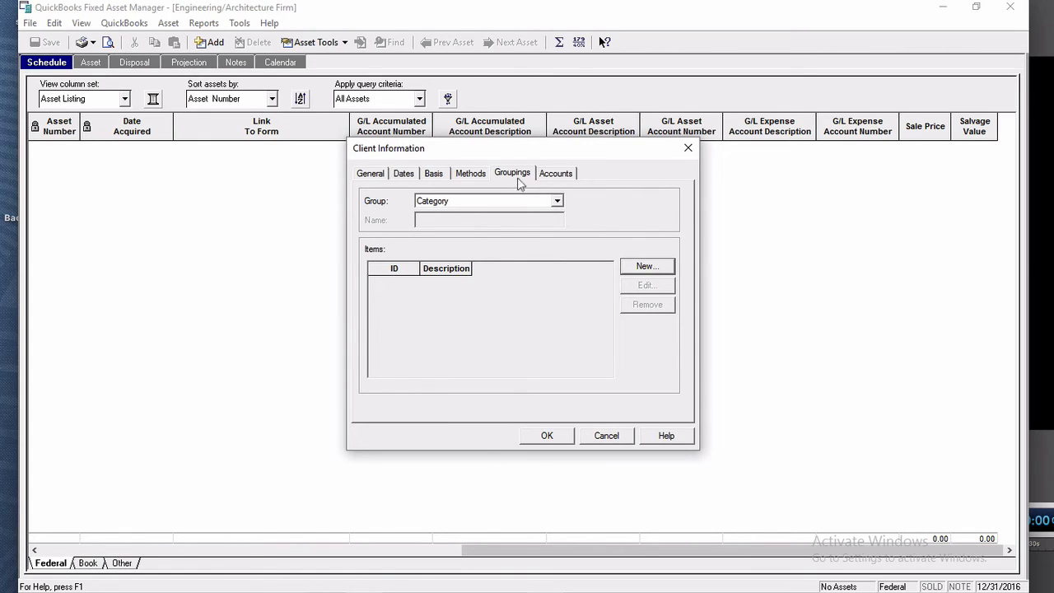
# - Browse the client's account list and locate the Depreciation Expense account
pyautogui.click(556, 175)
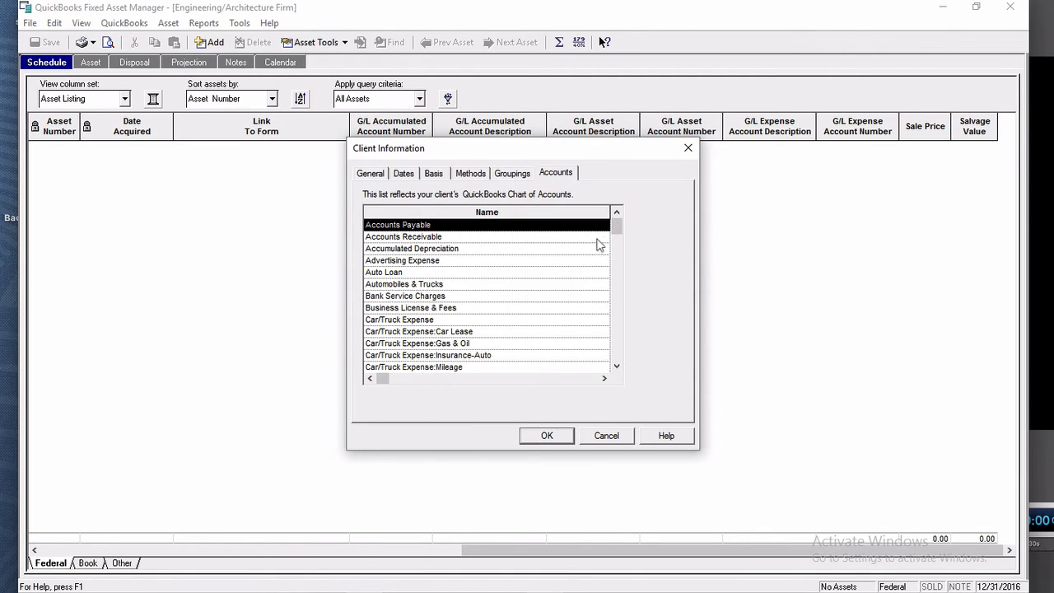
pyautogui.moveTo(617, 231); pyautogui.dragTo(616, 262)
pyautogui.click(453, 261)
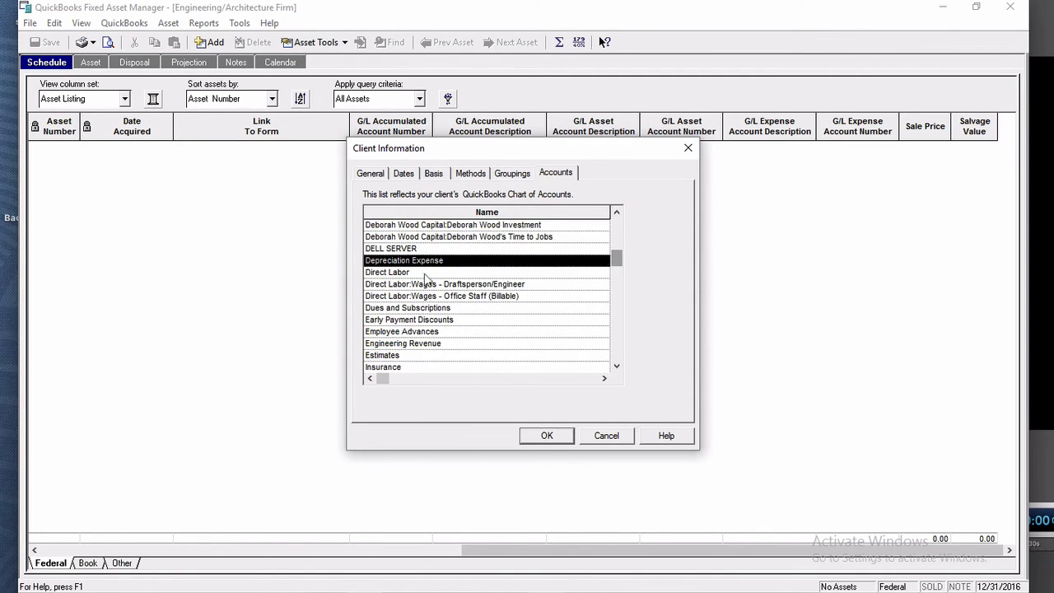
pyautogui.click(449, 284)
pyautogui.click(430, 262)
# - Switch to QuickBooks, view the Chart of Accounts to compare it with the client's account list, and return to Fixed Asset Manager
pyautogui.click(504, 592)
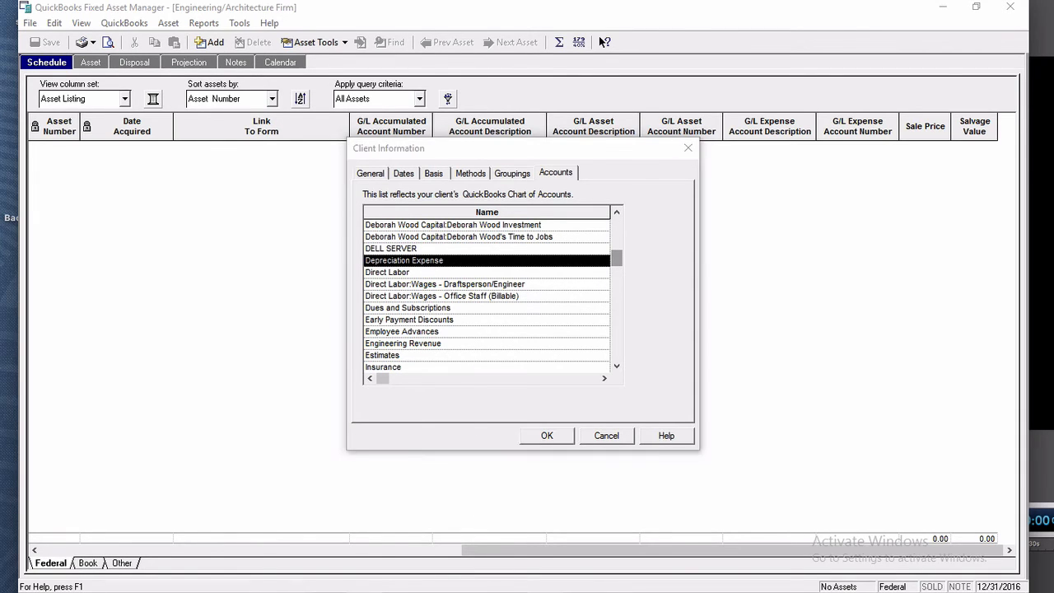
pyautogui.click(123, 27)
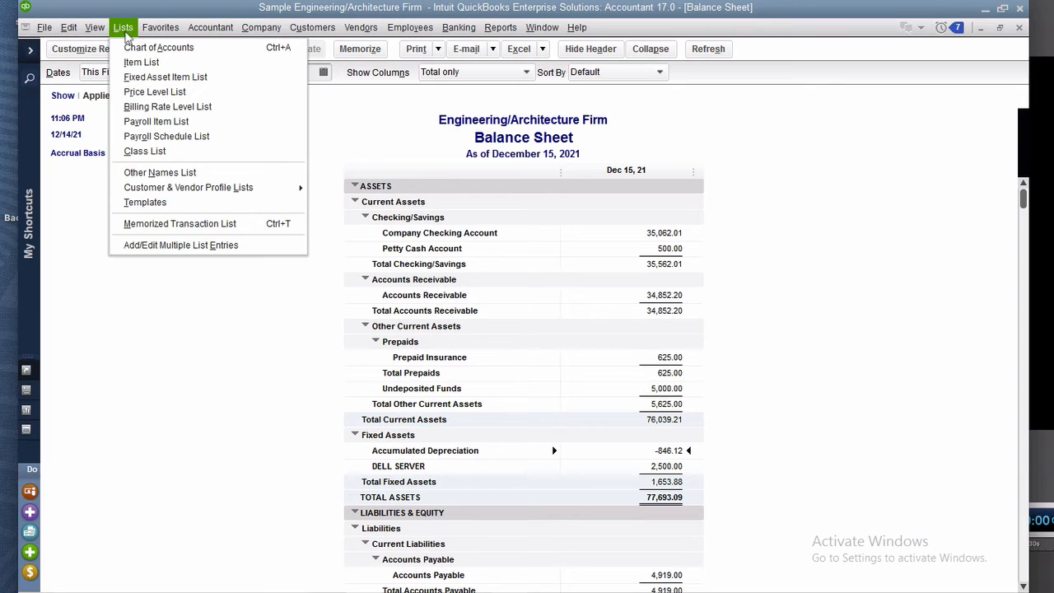
pyautogui.click(144, 47)
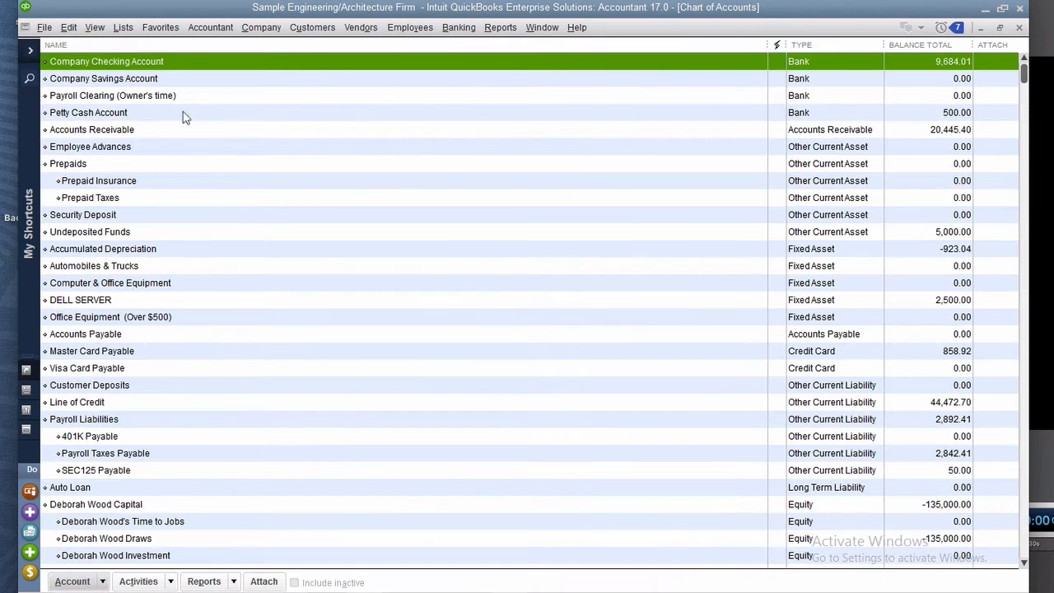
pyautogui.click(94, 201)
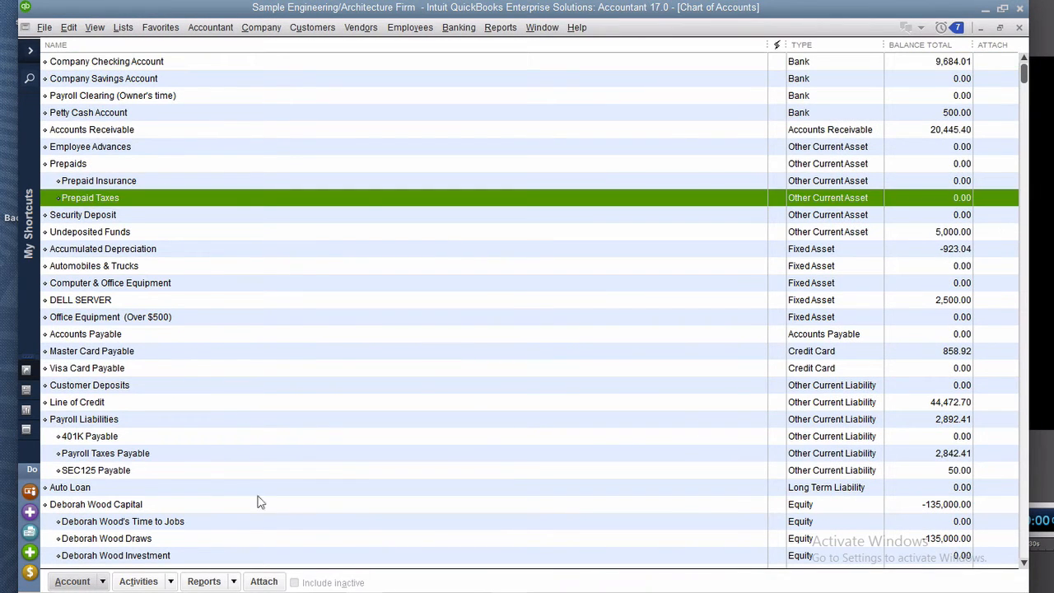
pyautogui.hotkey('alt', 'Tab')
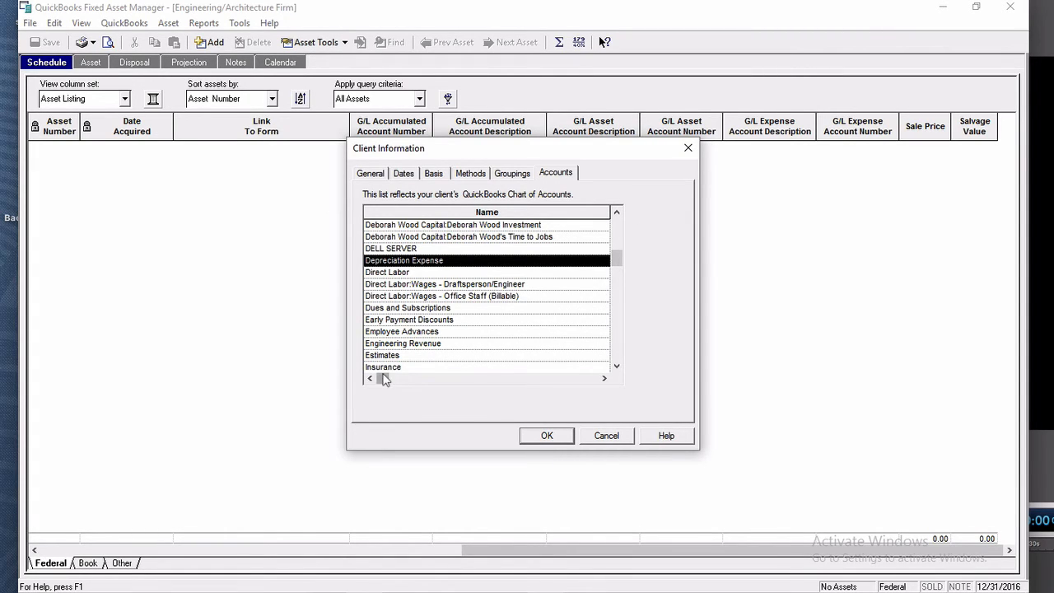
# - Recheck the client's accounts, general details and year dates, and save the client information with the rebuild acknowledged
pyautogui.moveTo(384, 377); pyautogui.dragTo(594, 378)
pyautogui.click(572, 378)
pyautogui.moveTo(616, 257); pyautogui.dragTo(615, 219)
pyautogui.click(369, 175)
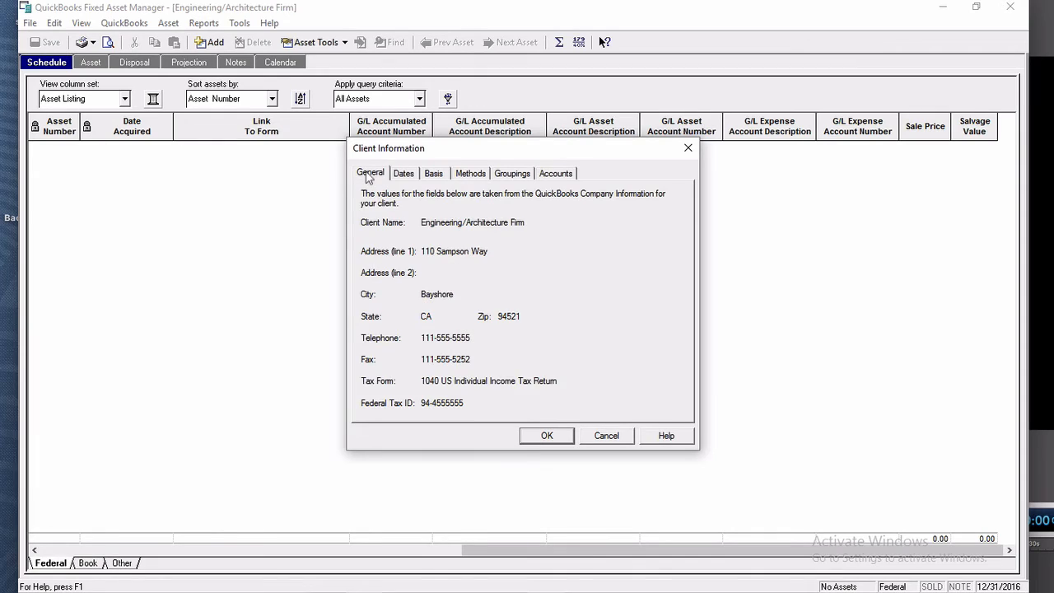
pyautogui.click(413, 176)
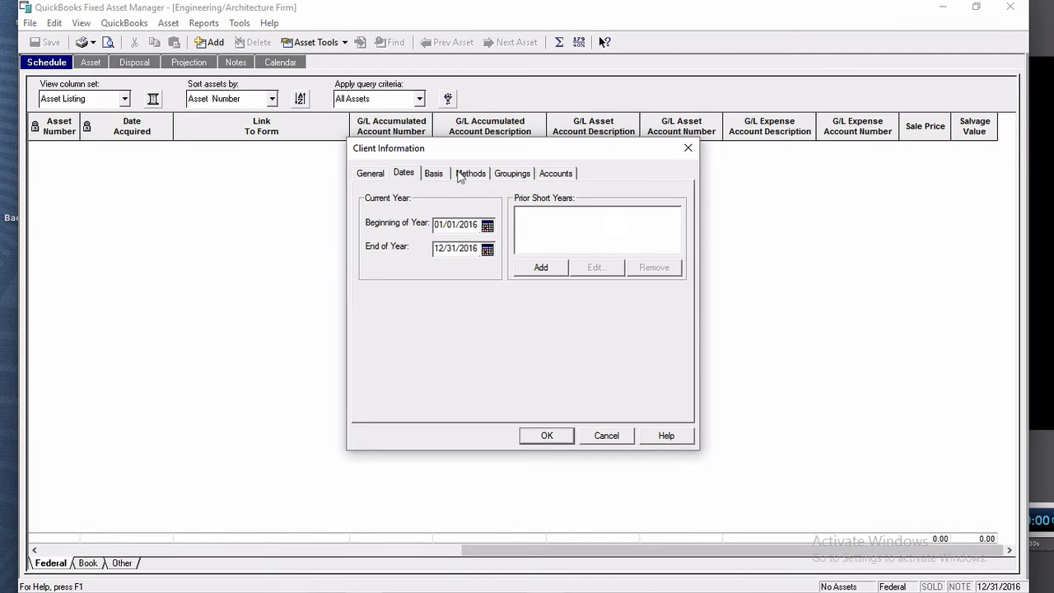
pyautogui.click(547, 435)
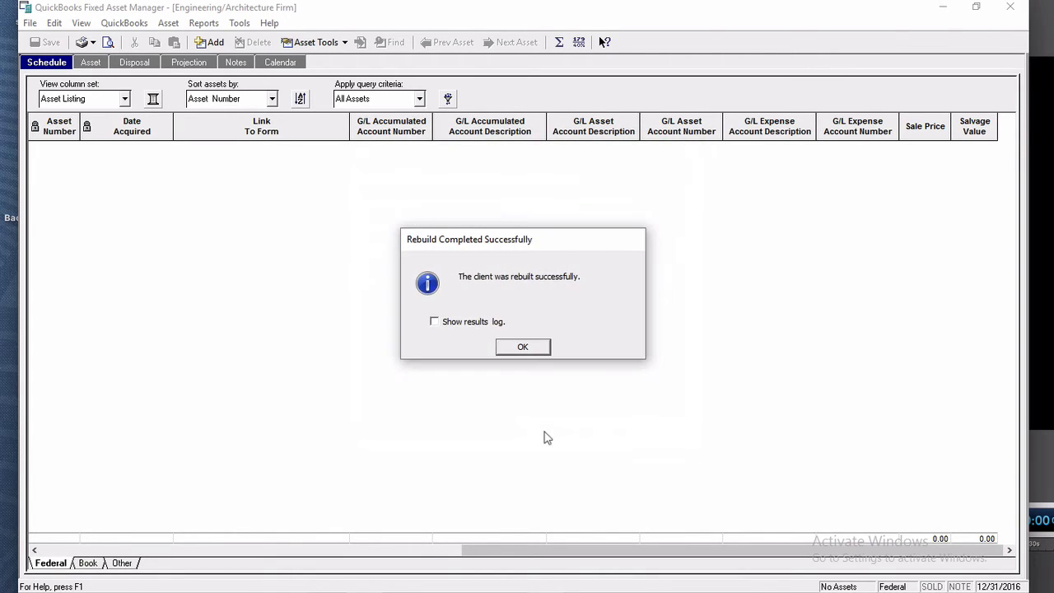
pyautogui.click(522, 347)
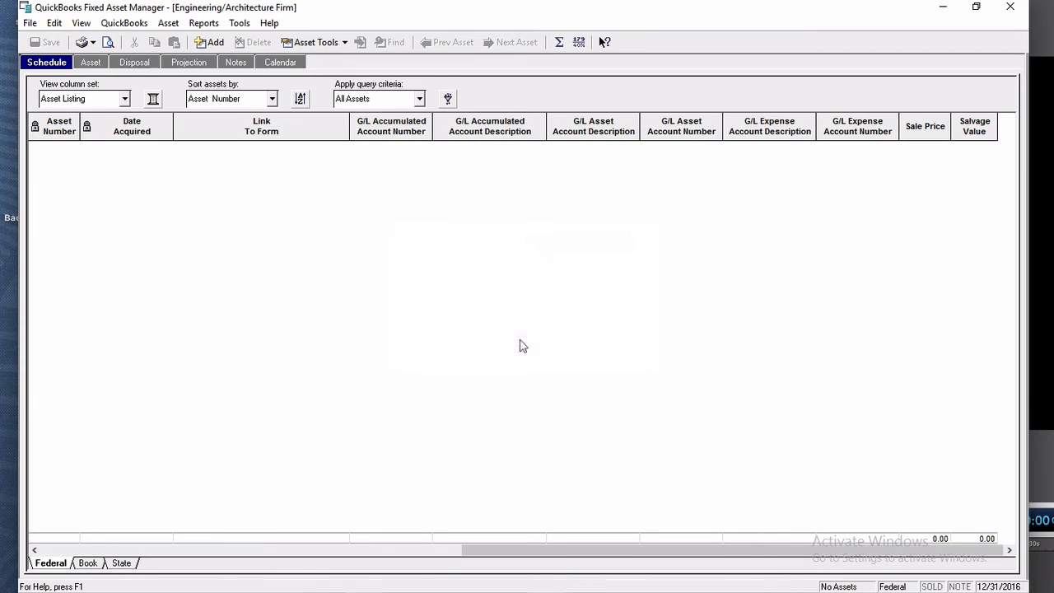
# - Create a blank asset record, look through its disposal, projection and notes pages, and save it before viewing the calendar
pyautogui.click(89, 64)
pyautogui.click(578, 338)
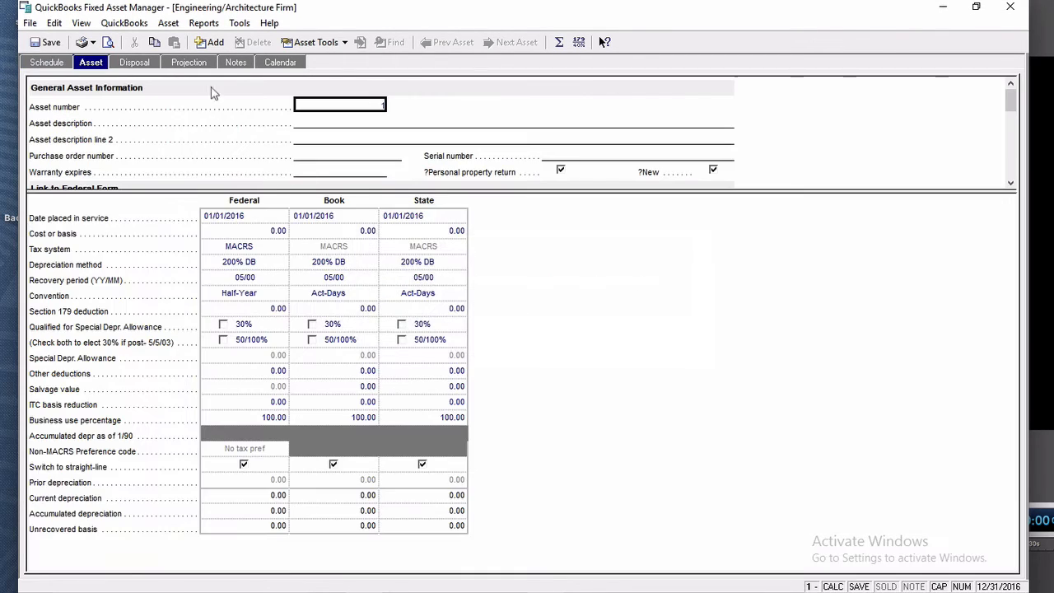
pyautogui.click(140, 63)
pyautogui.click(200, 64)
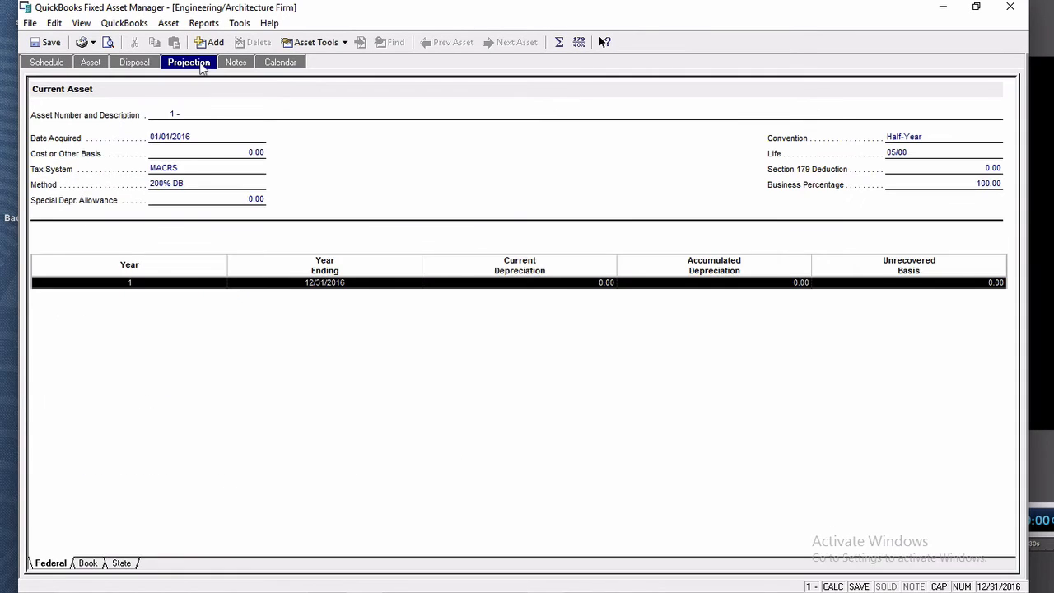
pyautogui.click(241, 66)
pyautogui.click(293, 66)
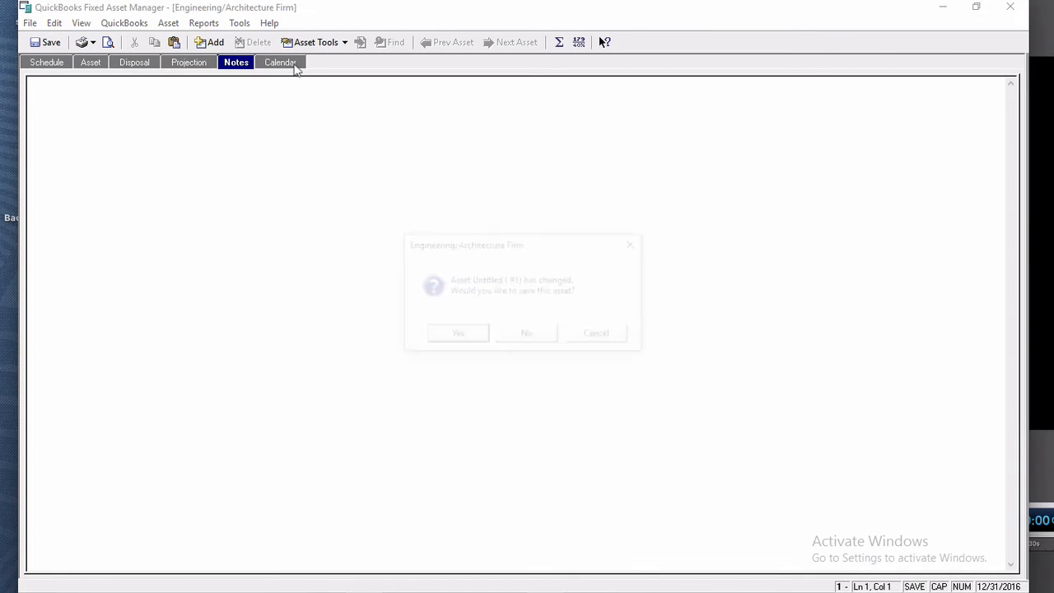
pyautogui.click(458, 333)
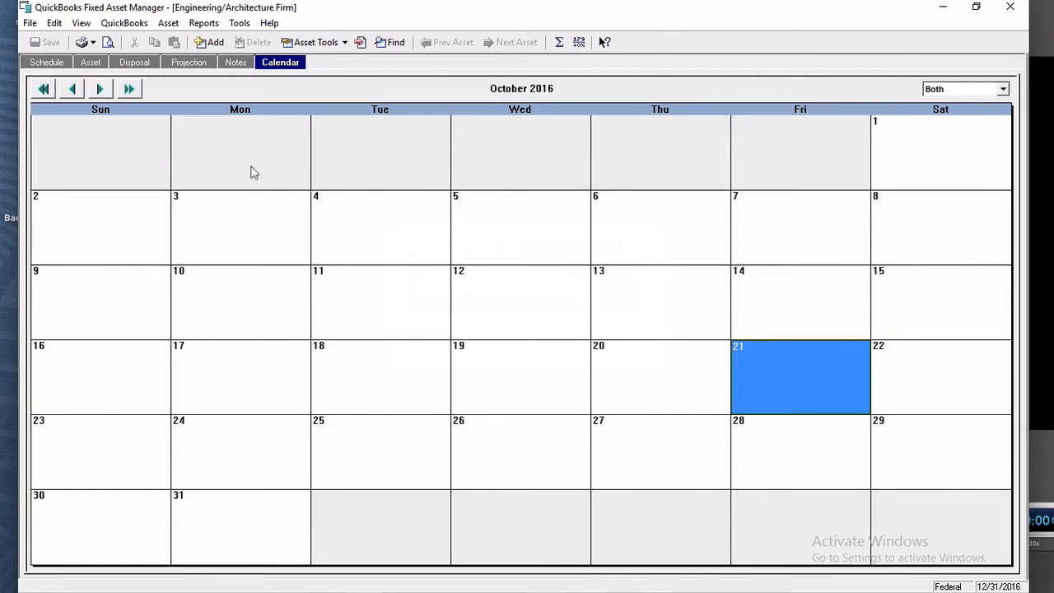
# - Review the saved asset's schedule entry, general information, disposal details and depreciation projection, and return to the schedule
pyautogui.click(57, 69)
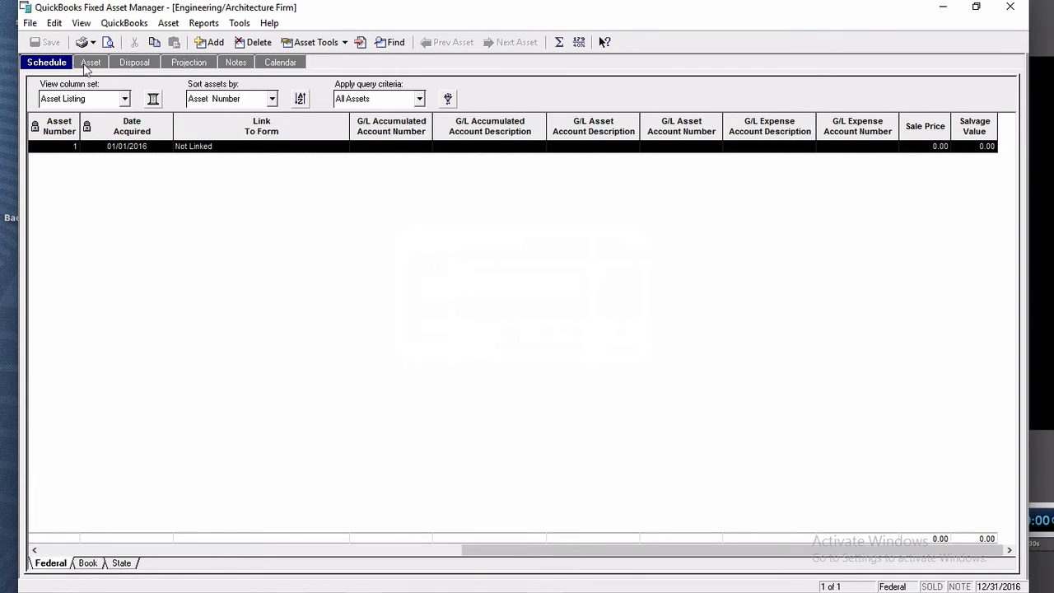
pyautogui.click(89, 66)
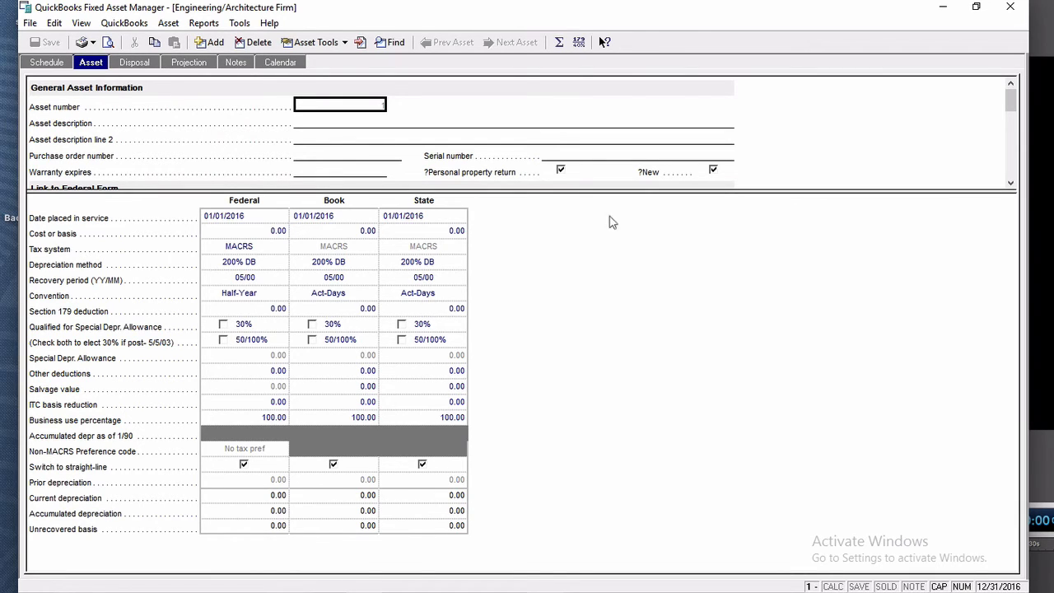
pyautogui.moveTo(595, 199); pyautogui.dragTo(592, 303)
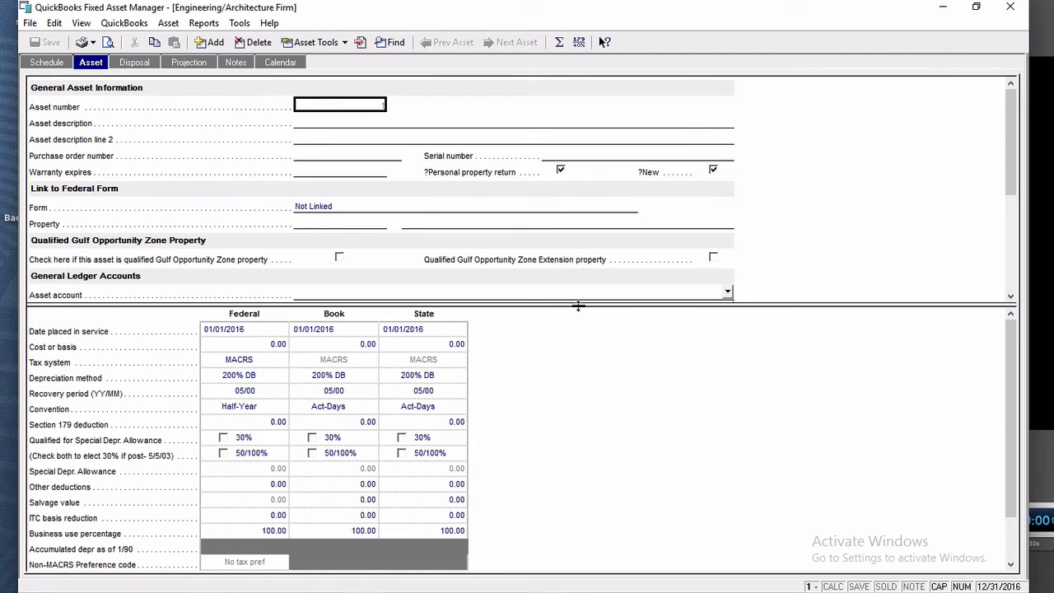
pyautogui.click(136, 64)
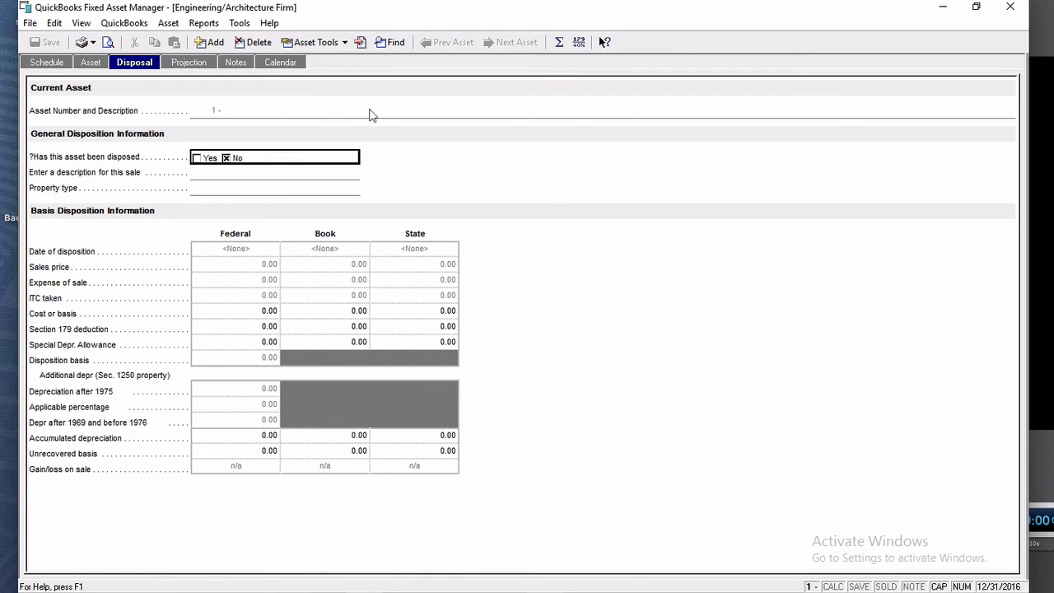
pyautogui.click(207, 69)
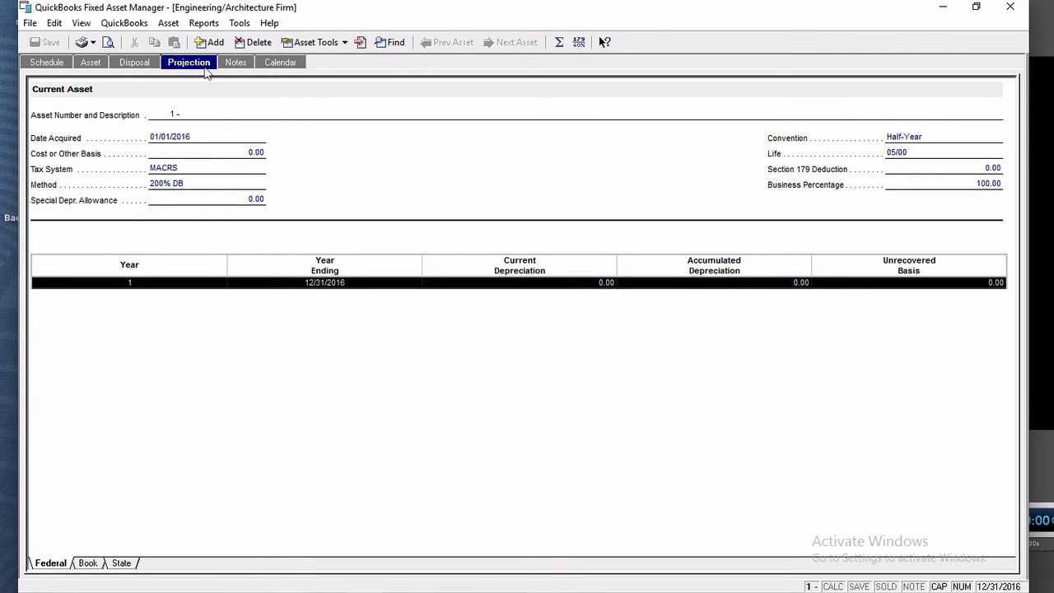
pyautogui.click(46, 64)
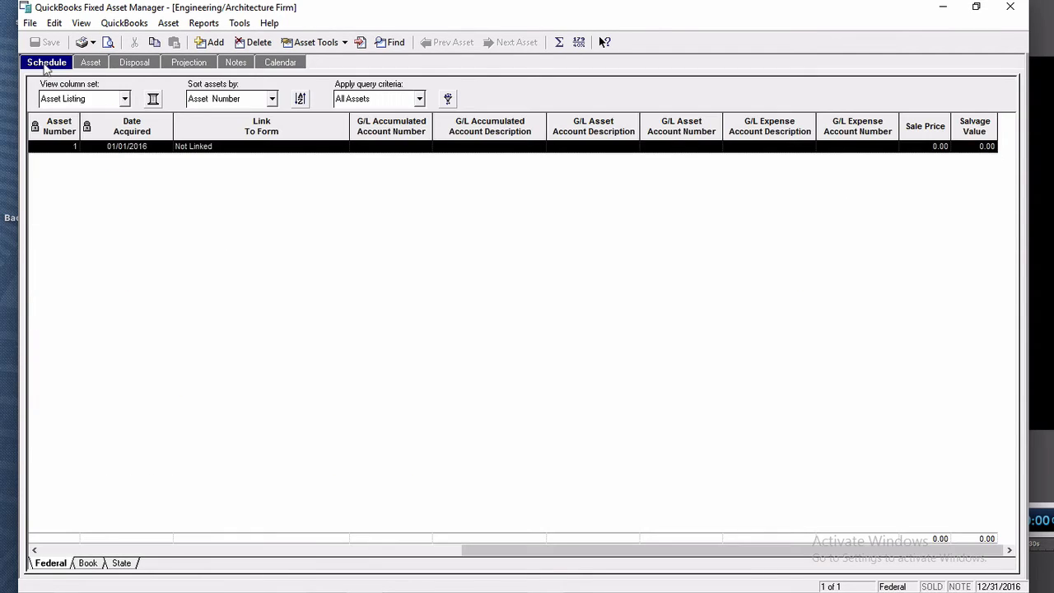
# - Delete the untitled asset number 1 from the schedule and confirm the deletion
pyautogui.rightClick(212, 157)
pyautogui.click(276, 191)
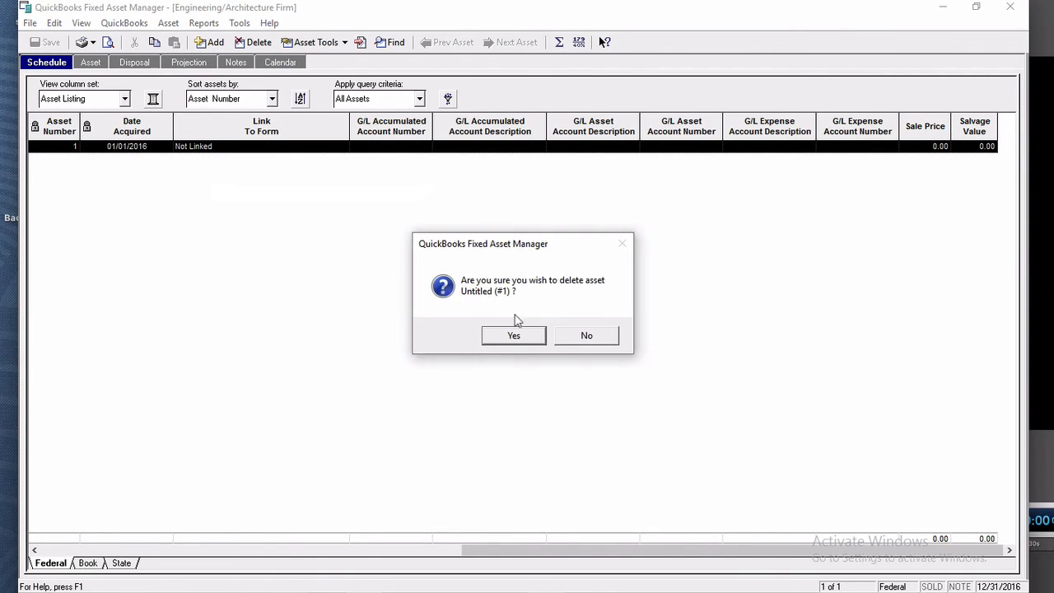
pyautogui.click(520, 337)
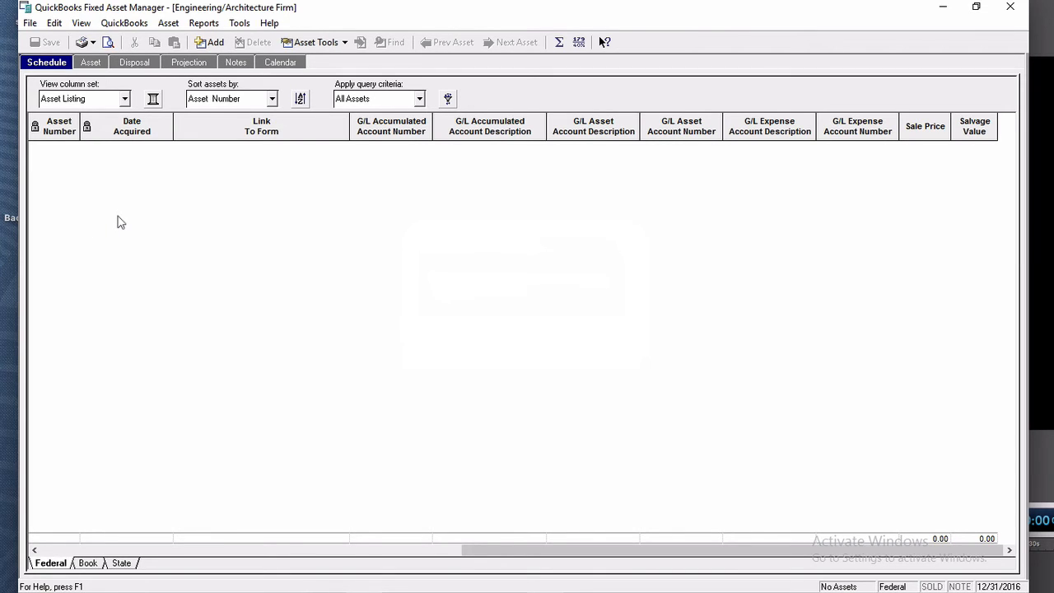
# - Switch to QuickBooks, select the DELL SERVER account in the Chart of Accounts, and open the Fixed Asset Item List
pyautogui.click(486, 592)
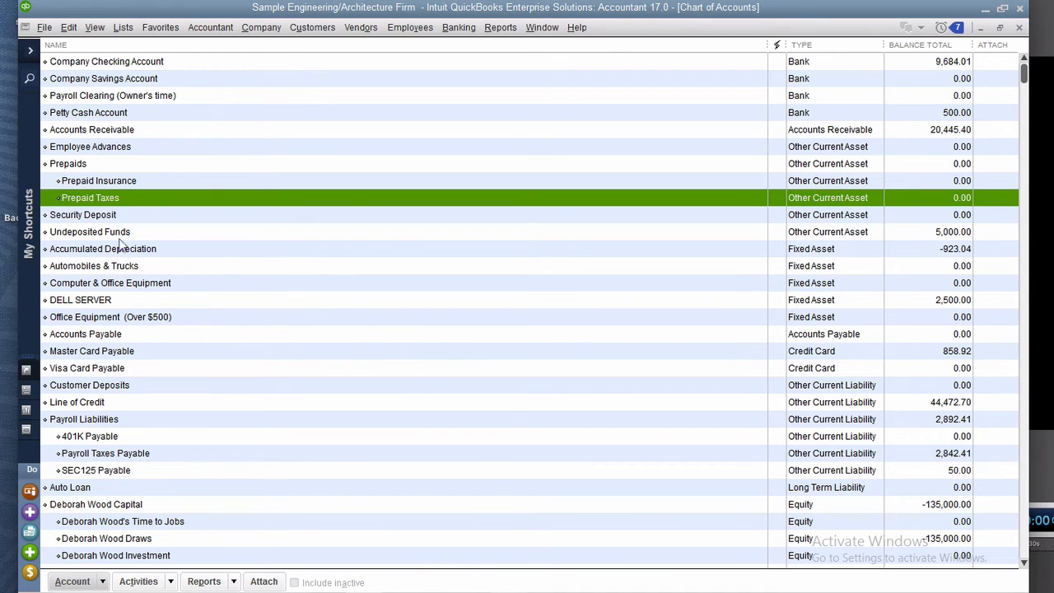
pyautogui.click(143, 301)
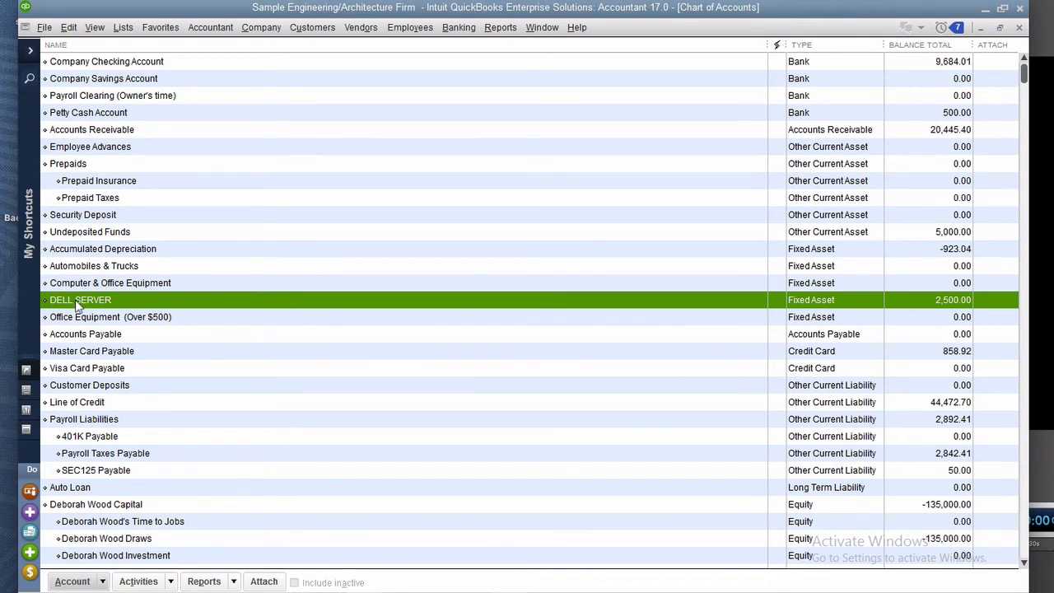
pyautogui.click(125, 30)
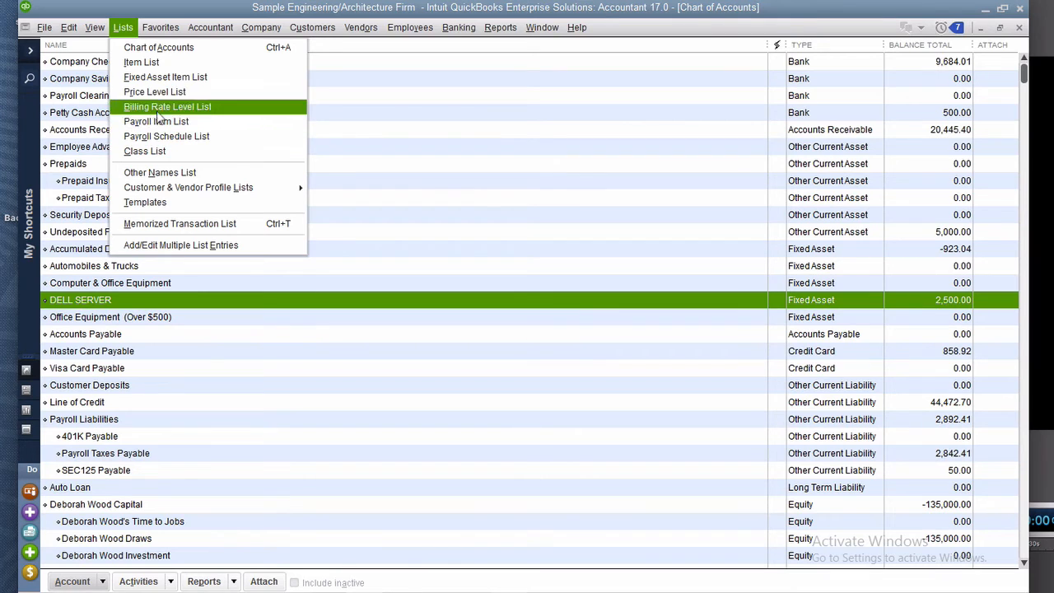
pyautogui.click(222, 76)
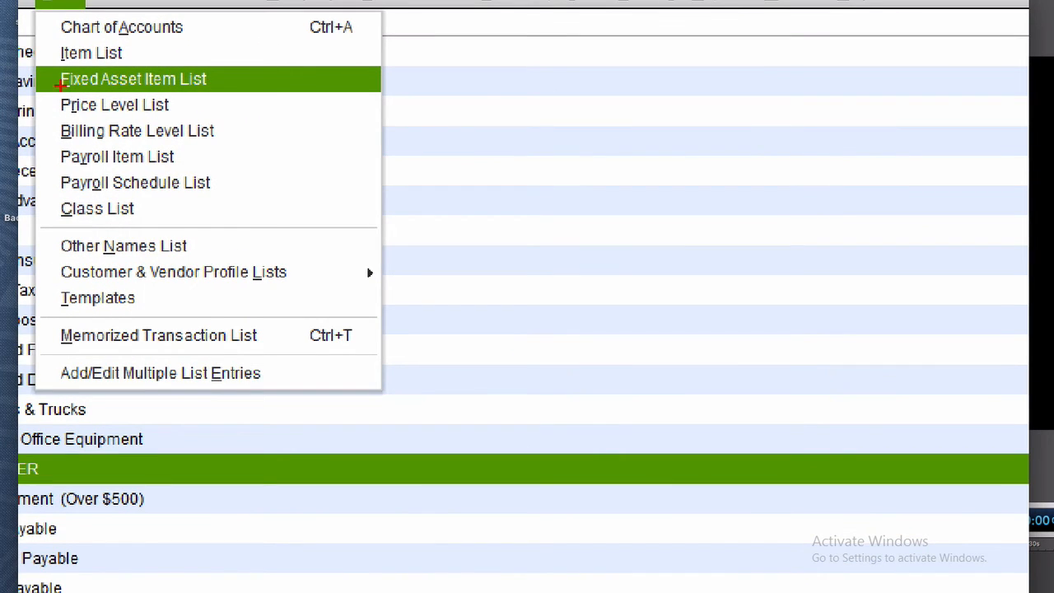
pyautogui.moveTo(54, 91); pyautogui.dragTo(213, 82)
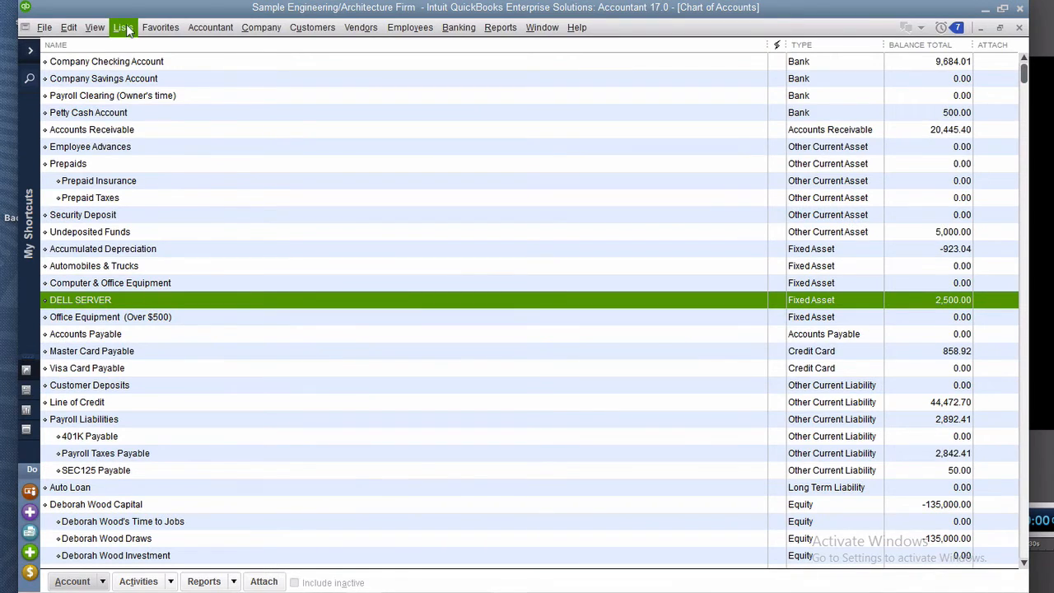
pyautogui.click(123, 27)
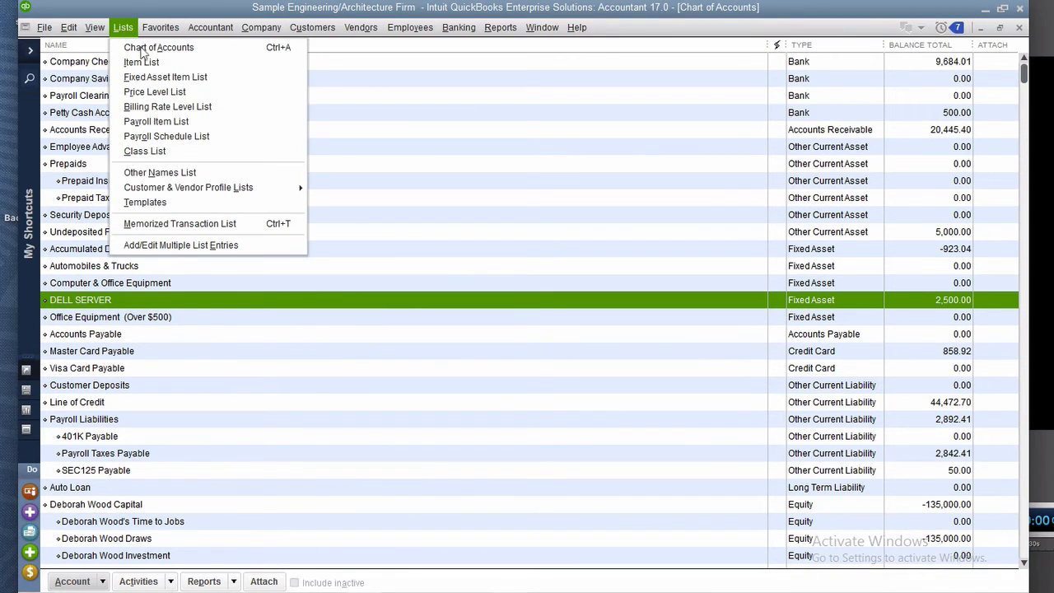
pyautogui.click(191, 78)
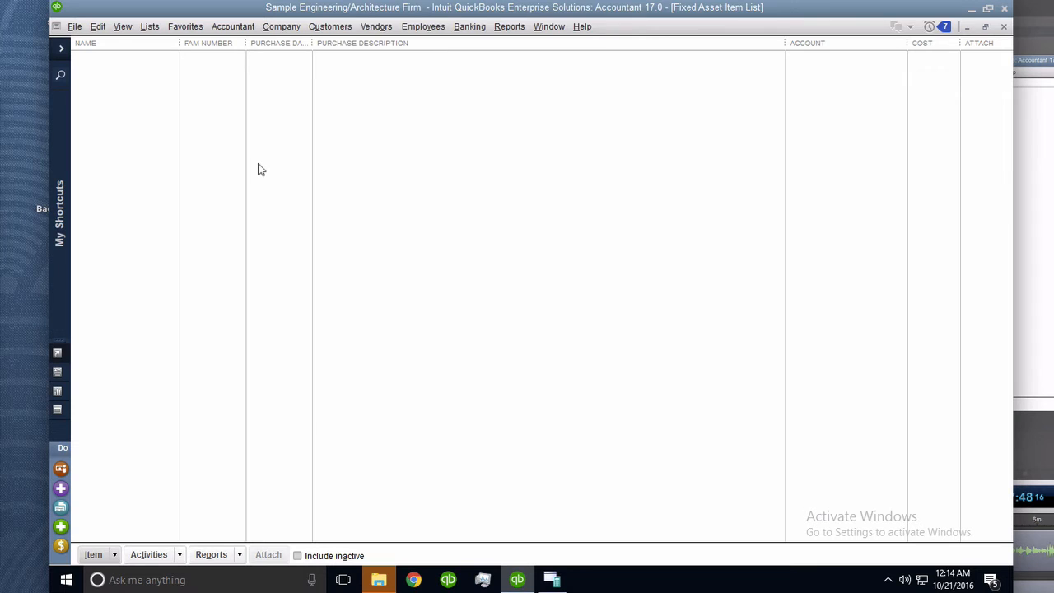
# - View the Chart of Accounts again and close it to return to the Fixed Asset Item List
pyautogui.click(149, 26)
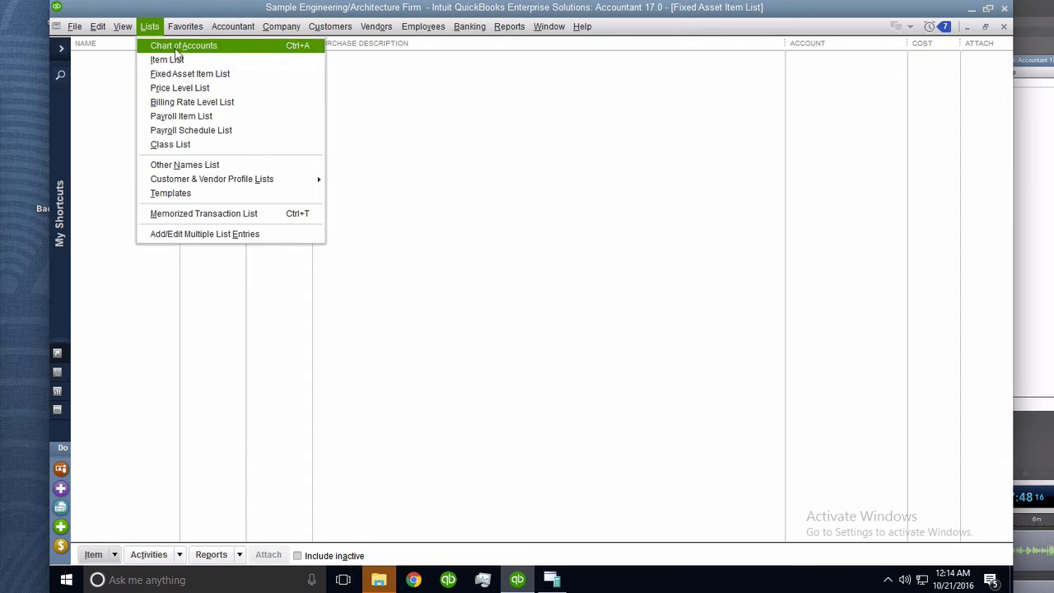
pyautogui.click(177, 45)
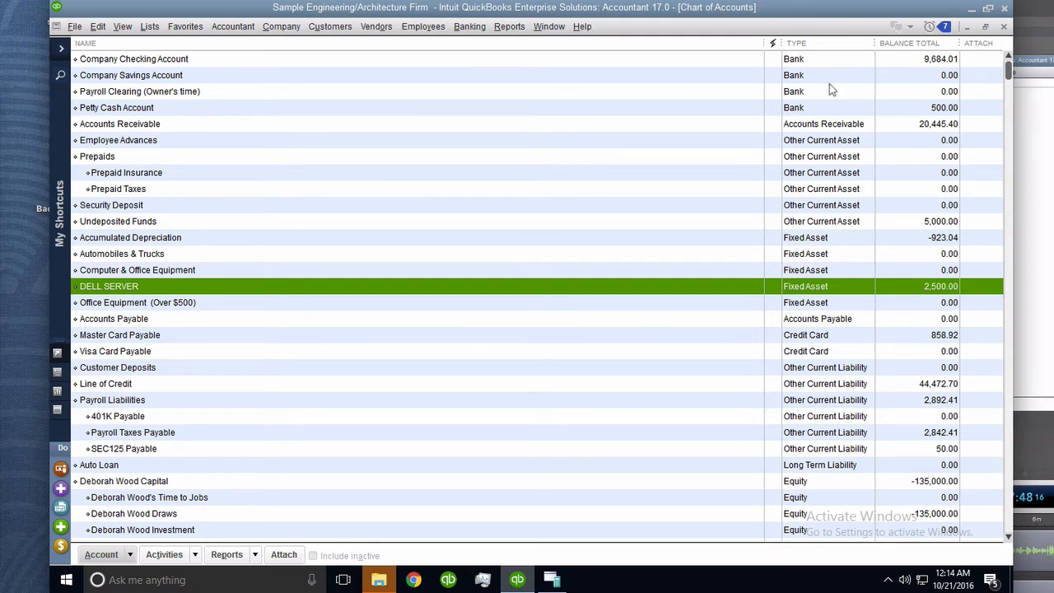
pyautogui.click(1004, 27)
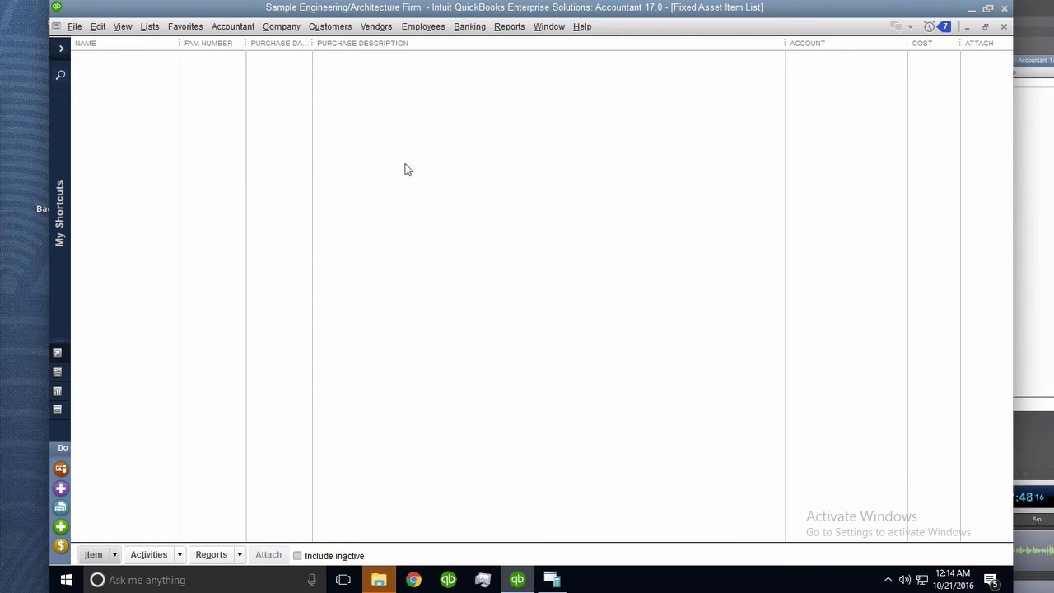
# - Create a new fixed asset item named DELL SERVER with purchase date 07/01/2016 and a cost of 2,500
pyautogui.click(150, 27)
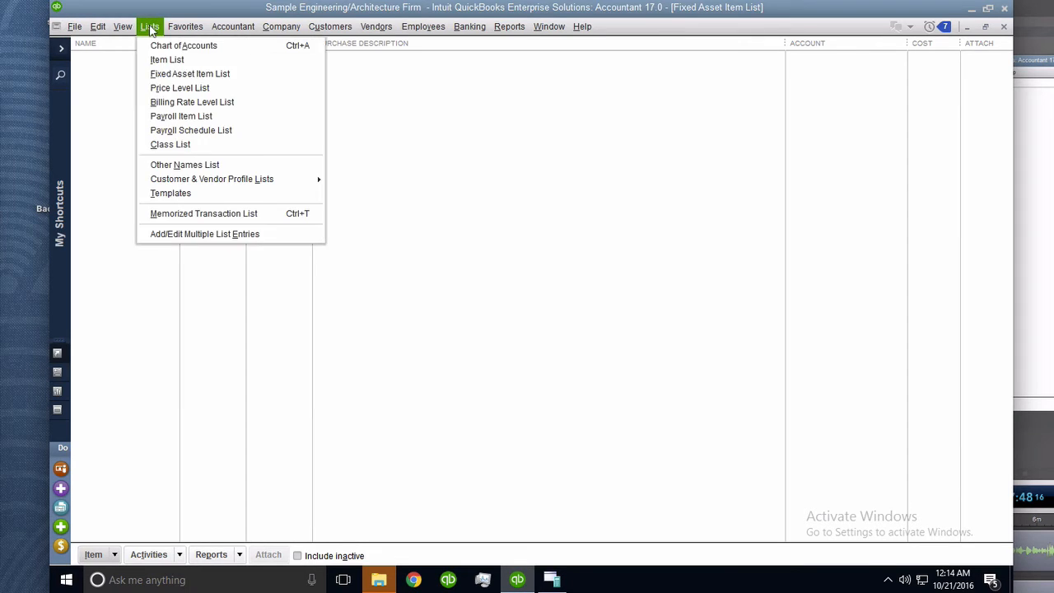
pyautogui.rightClick(486, 187)
pyautogui.rightClick(364, 130)
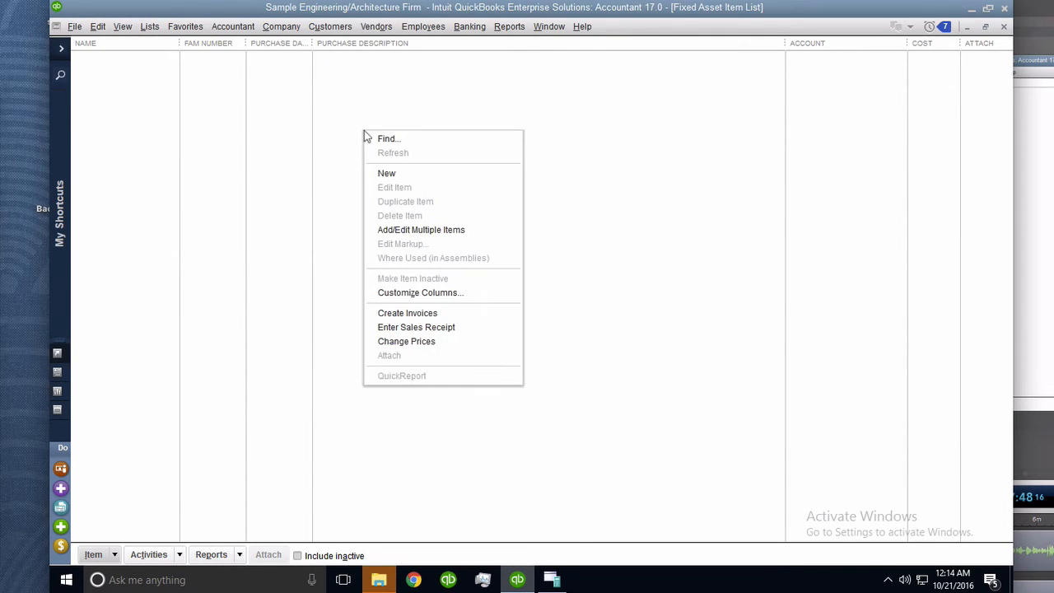
pyautogui.click(428, 182)
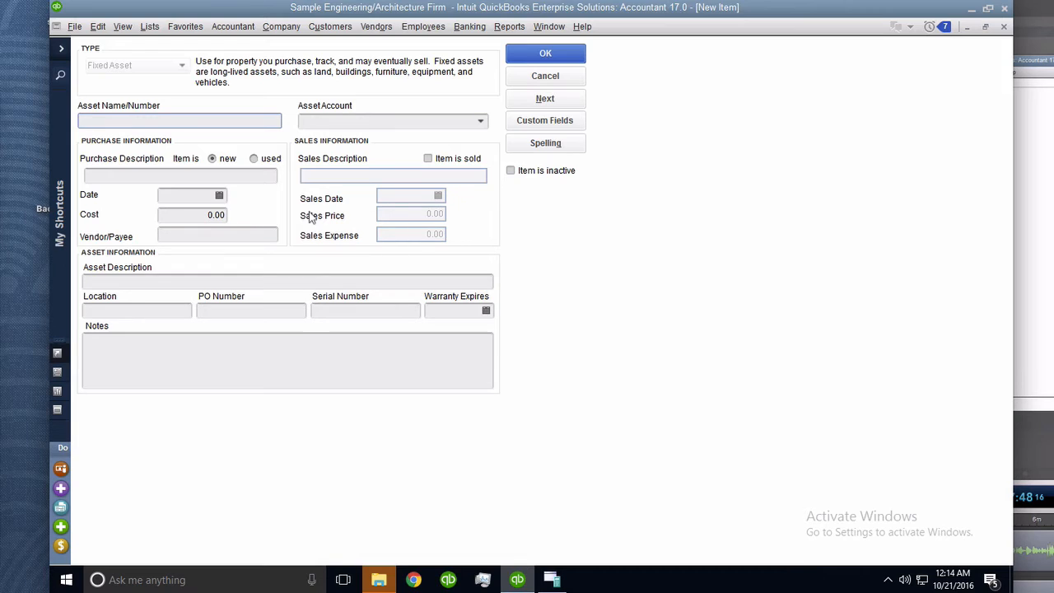
pyautogui.write('DELL SERVER')
pyautogui.click(182, 197)
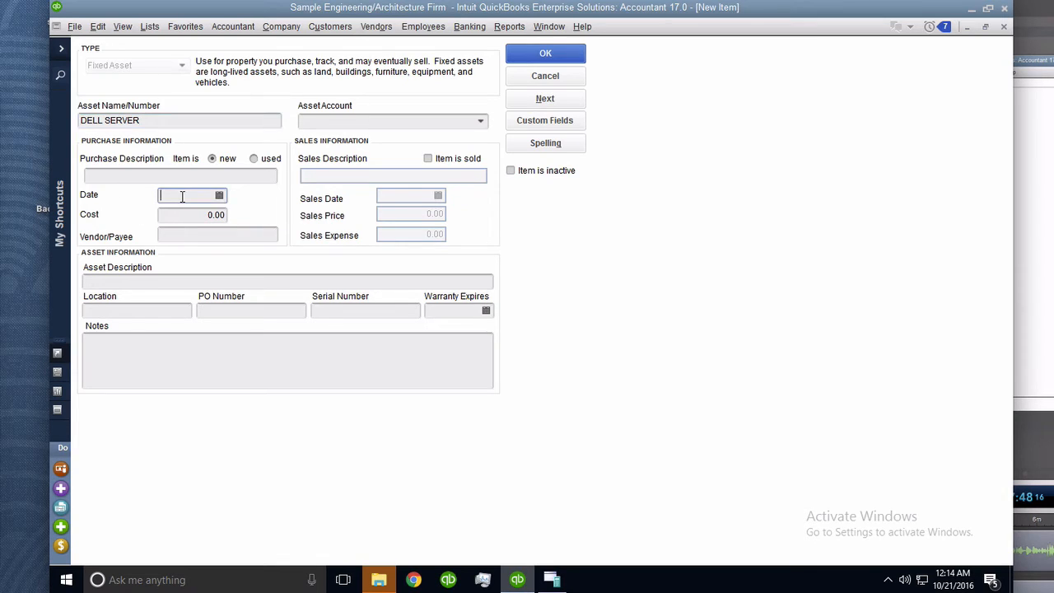
pyautogui.write('07012016')
pyautogui.click(199, 215)
pyautogui.write('2,50')
pyautogui.write('0')
# - Copy the asset name DELL SERVER into the item's purchase description
pyautogui.click(173, 120)
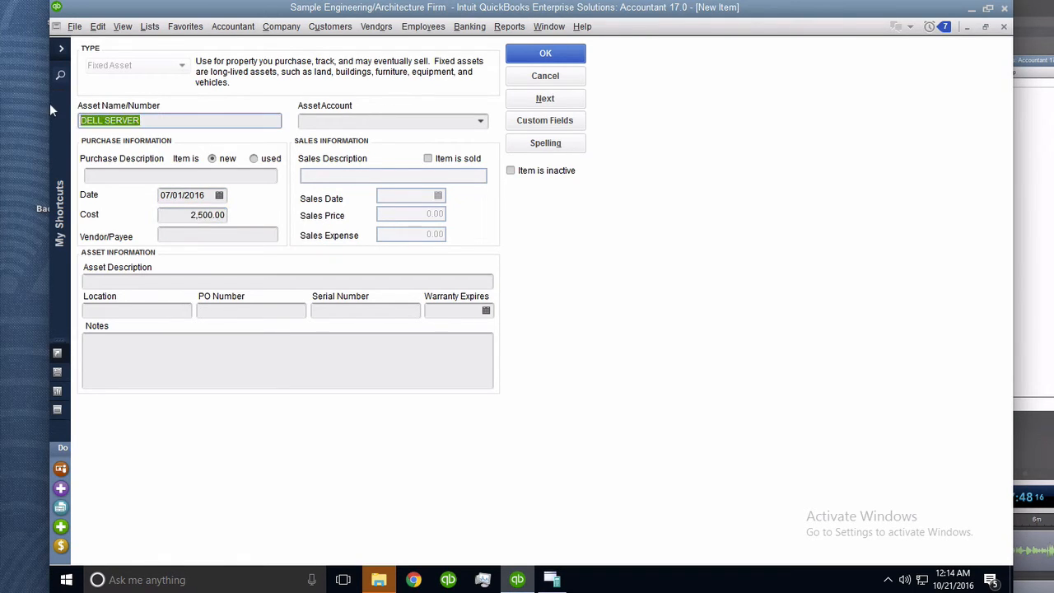
pyautogui.click(129, 175)
pyautogui.click(110, 120)
pyautogui.hotkey('ctrl', 'c')
pyautogui.click(140, 171)
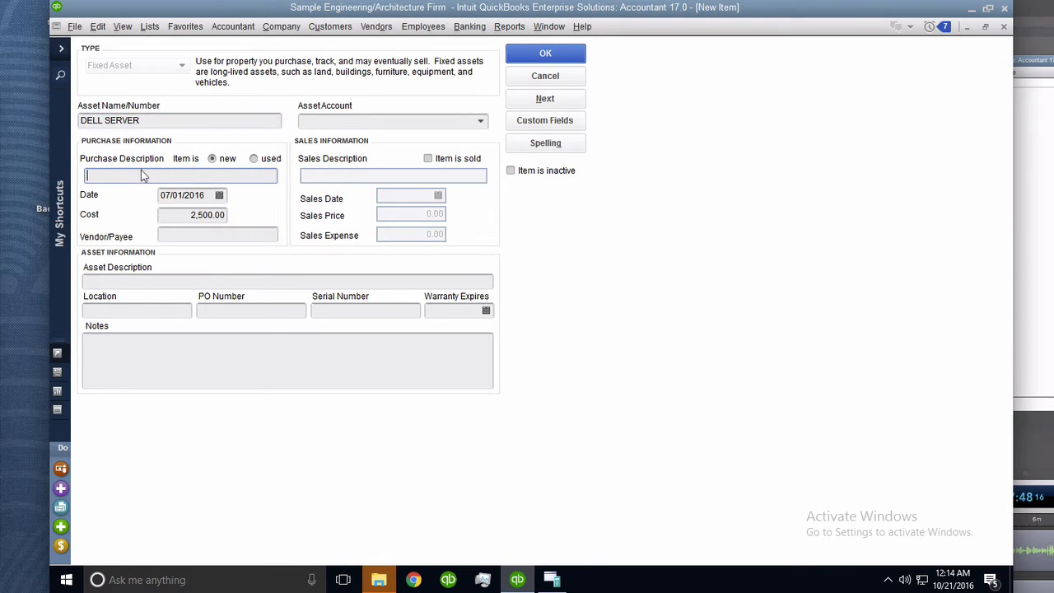
pyautogui.hotkey('ctrl', 'v')
# - Enter serial number 342442 and the note SERVER** in the server's asset information
pyautogui.click(144, 282)
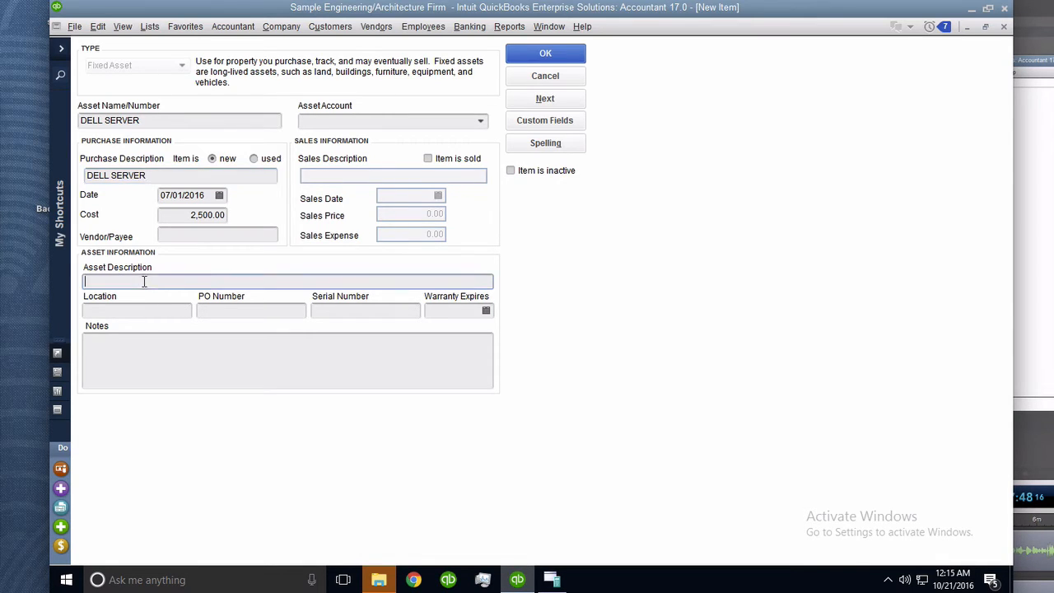
pyautogui.click(144, 309)
pyautogui.click(144, 353)
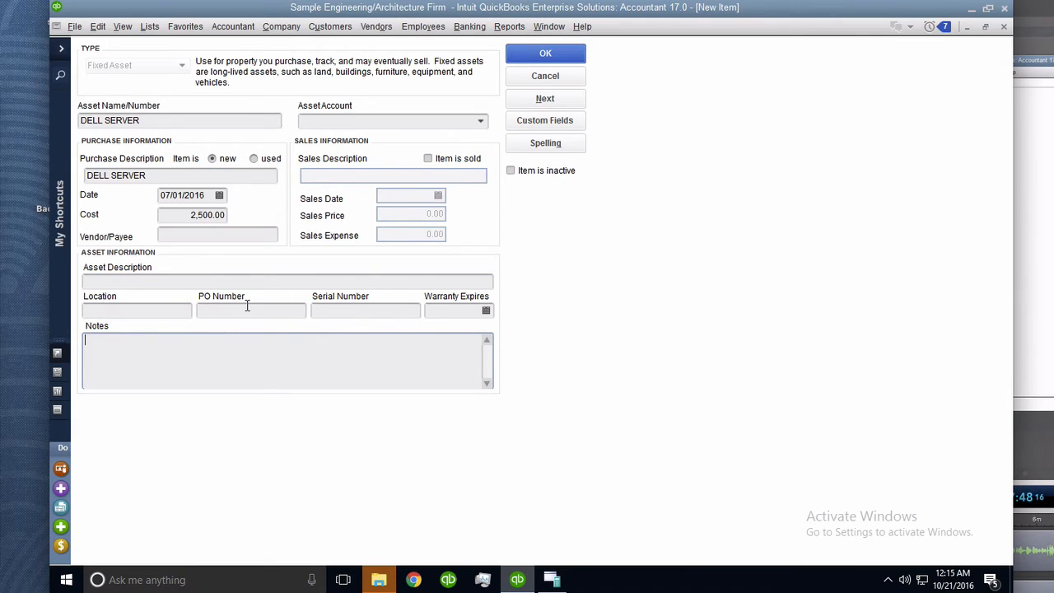
pyautogui.click(354, 311)
pyautogui.write('342442')
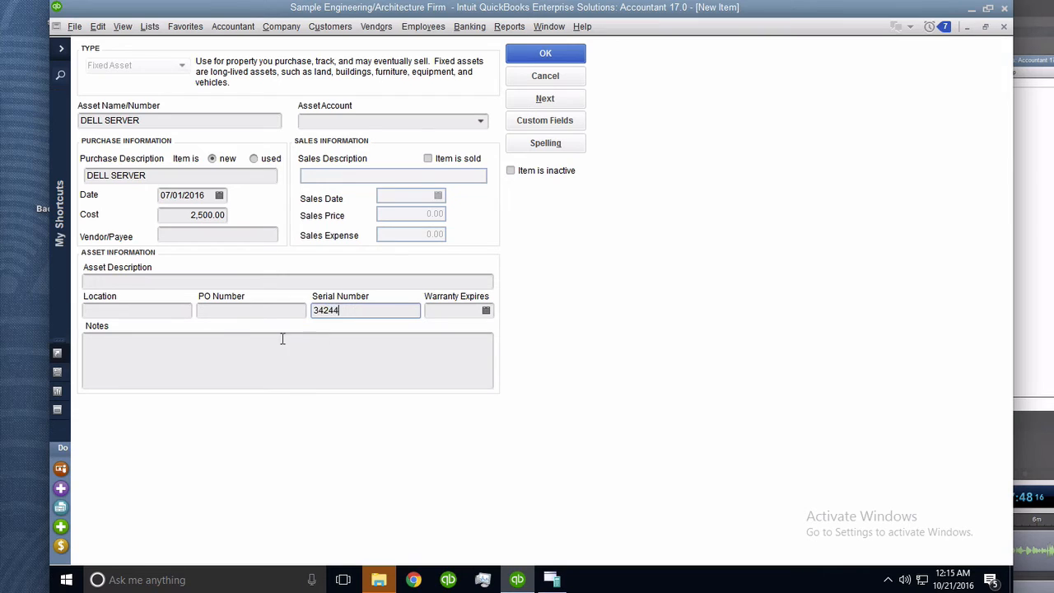
pyautogui.click(216, 345)
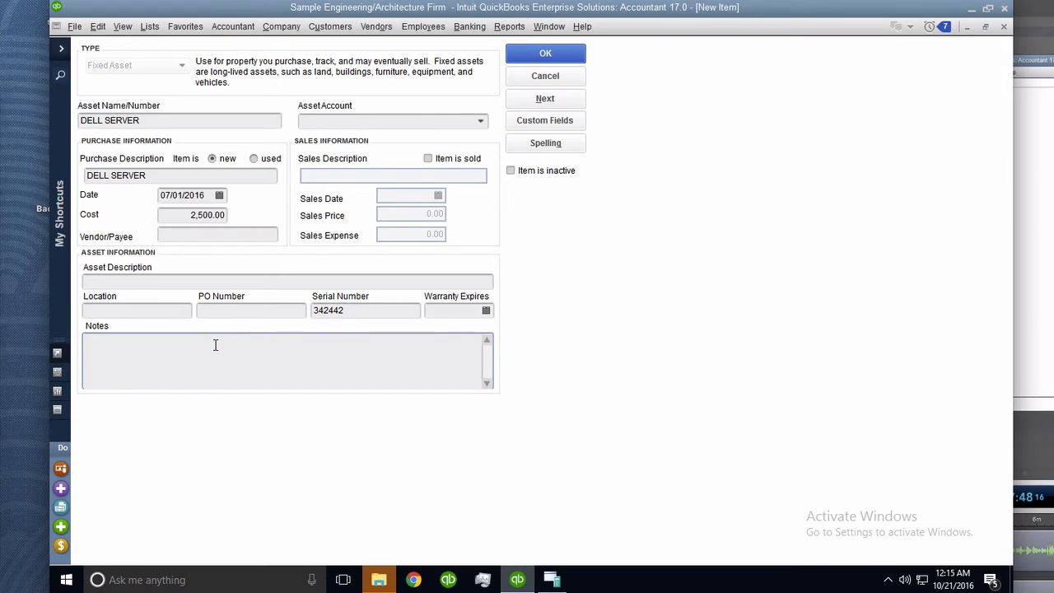
pyautogui.write('SERVER**')
# - Assign the DELL SERVER fixed asset account to the server item and save it
pyautogui.click(401, 122)
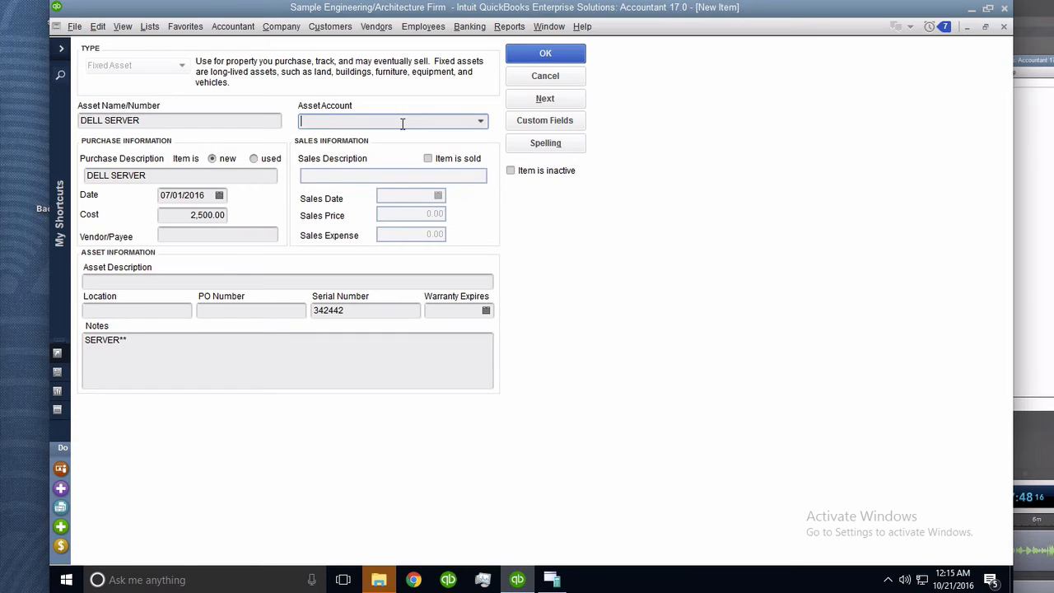
pyautogui.click(484, 123)
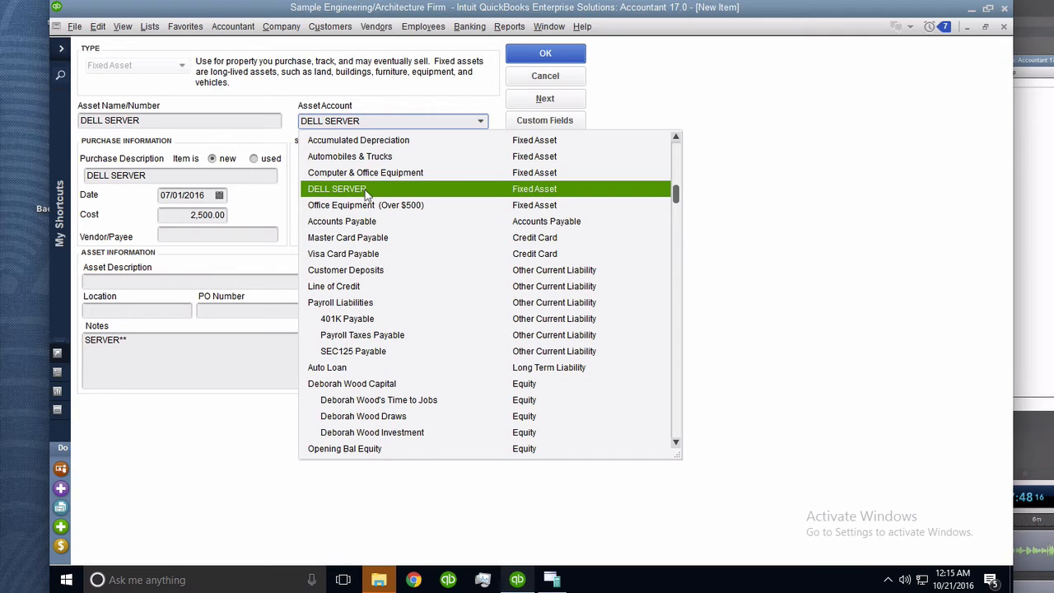
pyautogui.click(366, 192)
pyautogui.click(550, 54)
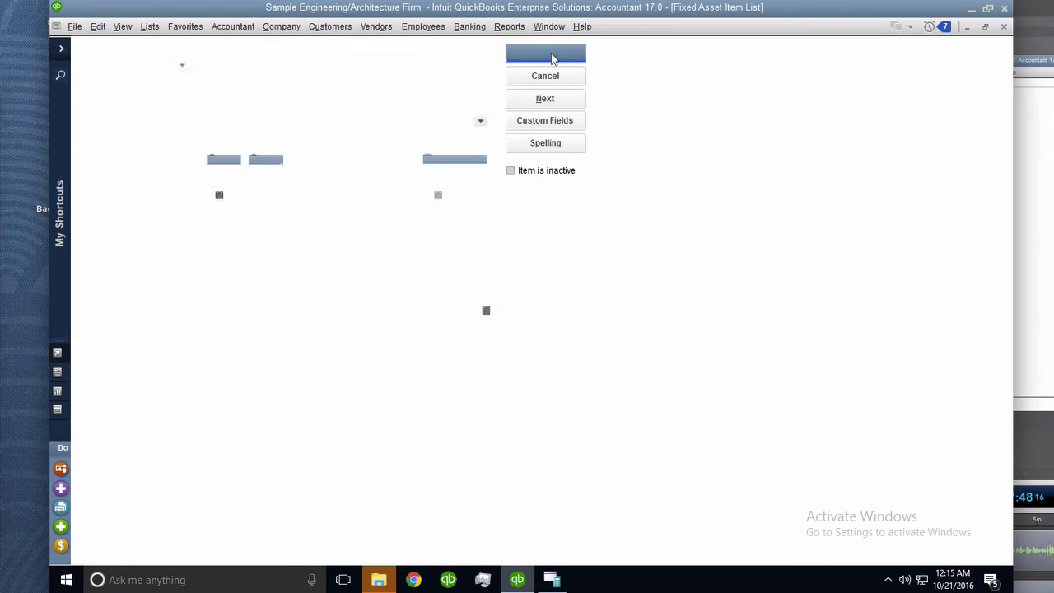
pyautogui.click(255, 161)
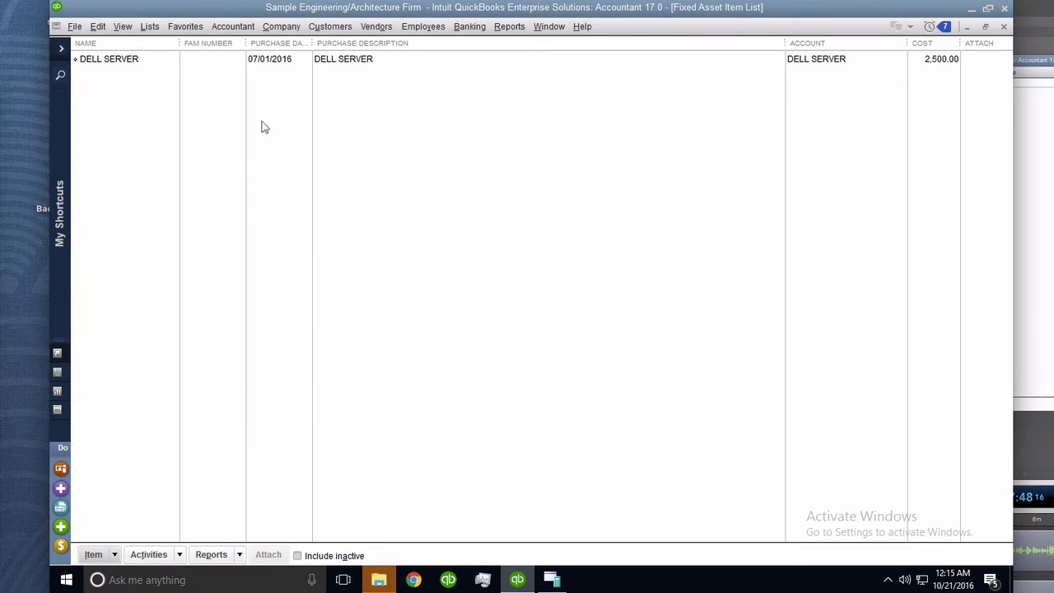
# - Start another new fixed asset item and name it TOYOTA TRUCK, correcting the spelling
pyautogui.rightClick(359, 129)
pyautogui.click(400, 171)
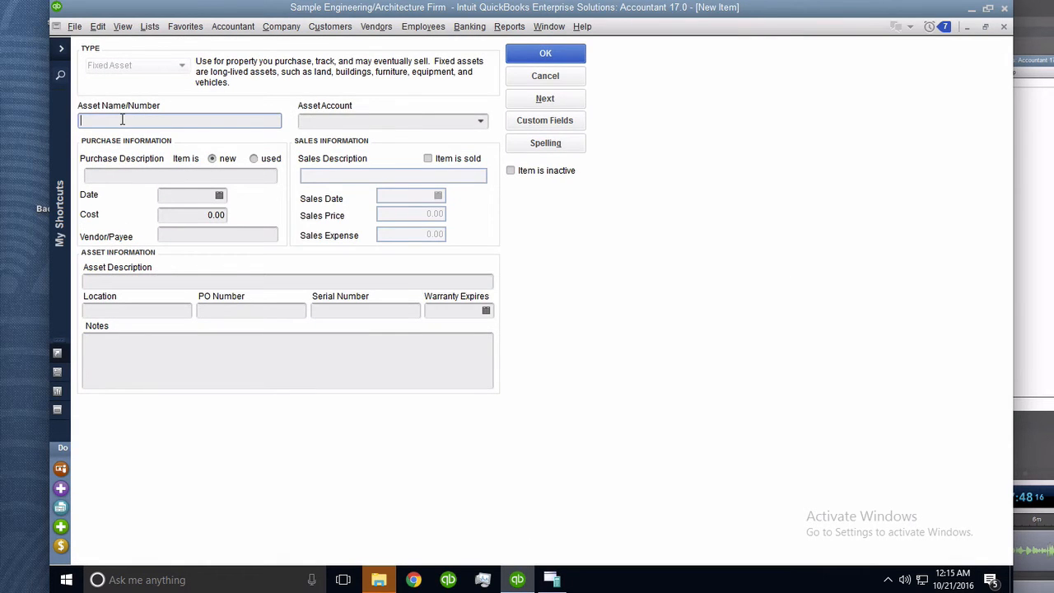
pyautogui.write('TOYT')
pyautogui.press('BackSpace')
pyautogui.write('OTA TRUCK')
pyautogui.moveTo(139, 121); pyautogui.dragTo(49, 118)
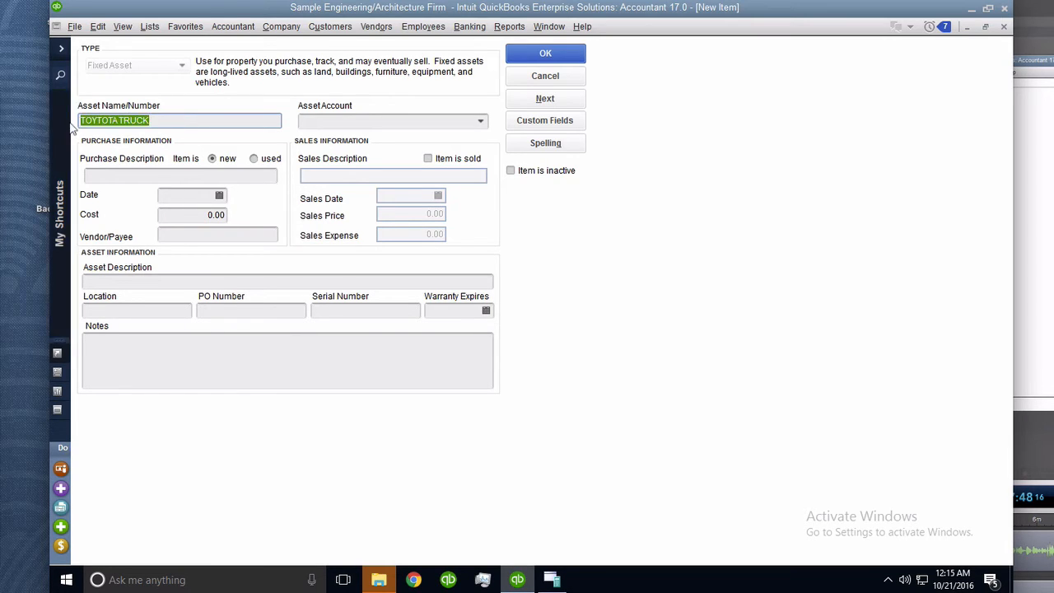
pyautogui.click(104, 124)
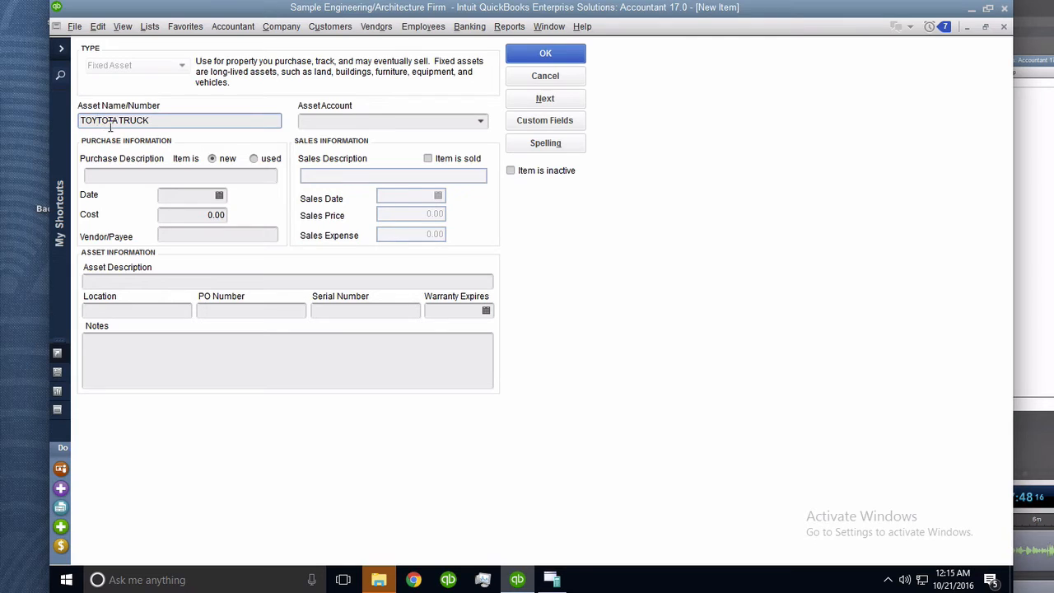
pyautogui.write('O')
pyautogui.press('BackSpace')
pyautogui.press('BackSpace')
# - Copy the asset name TOYOTA TRUCK into the item's purchase description
pyautogui.moveTo(173, 120); pyautogui.dragTo(93, 107)
pyautogui.hotkey('ctrl', 'c')
pyautogui.click(145, 178)
pyautogui.hotkey('ctrl', 'v')
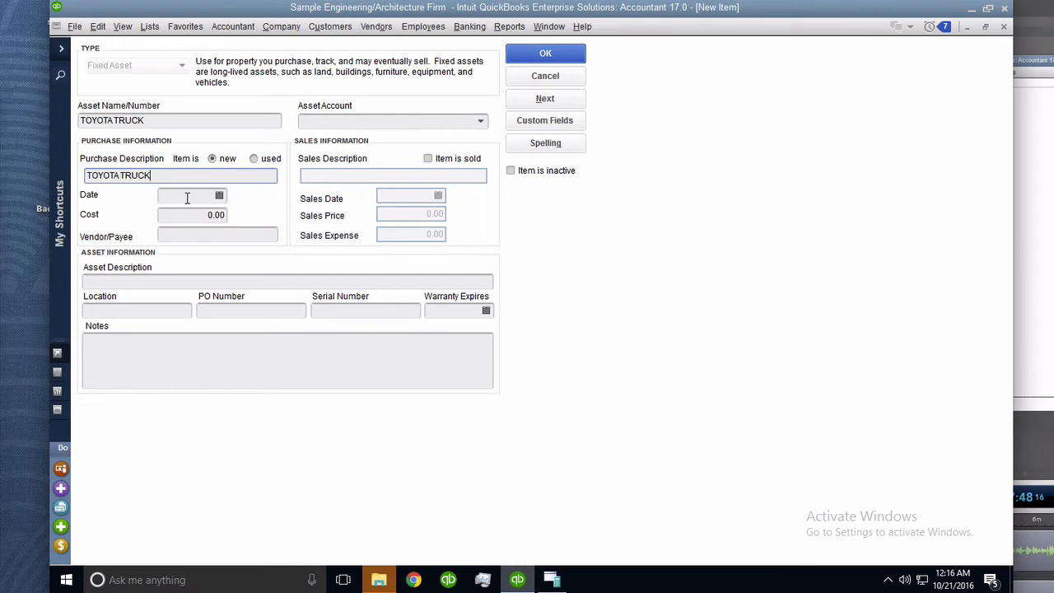
# - Set the truck's purchase date to 02/15/2016 and its cost to 23,600
pyautogui.click(187, 198)
pyautogui.write('0215')
pyautogui.press('Tab')
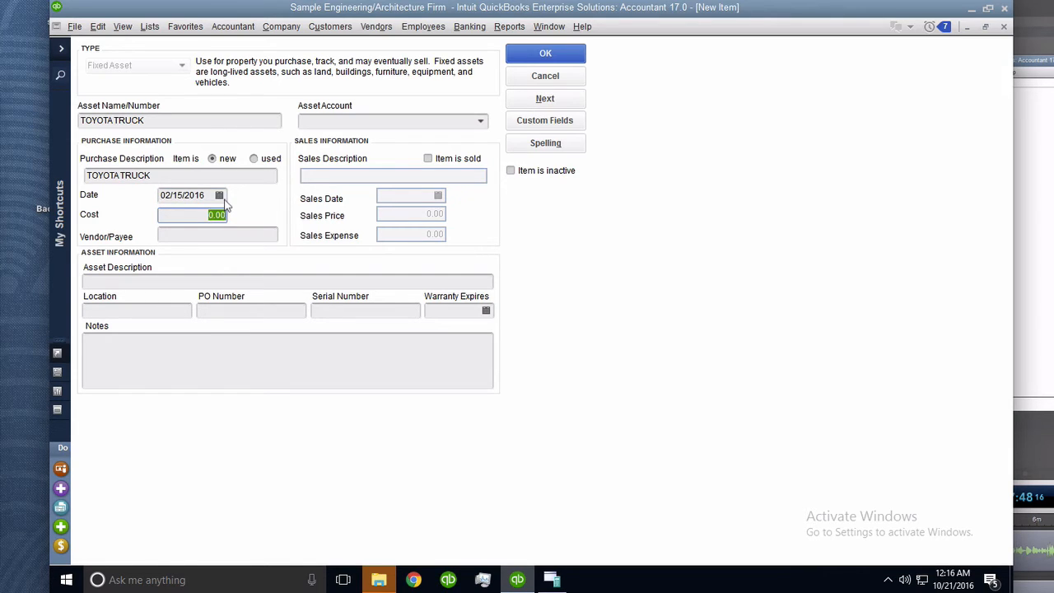
pyautogui.write('23600')
pyautogui.press('Tab')
# - Set the truck's asset account to Automobiles & Trucks
pyautogui.click(484, 126)
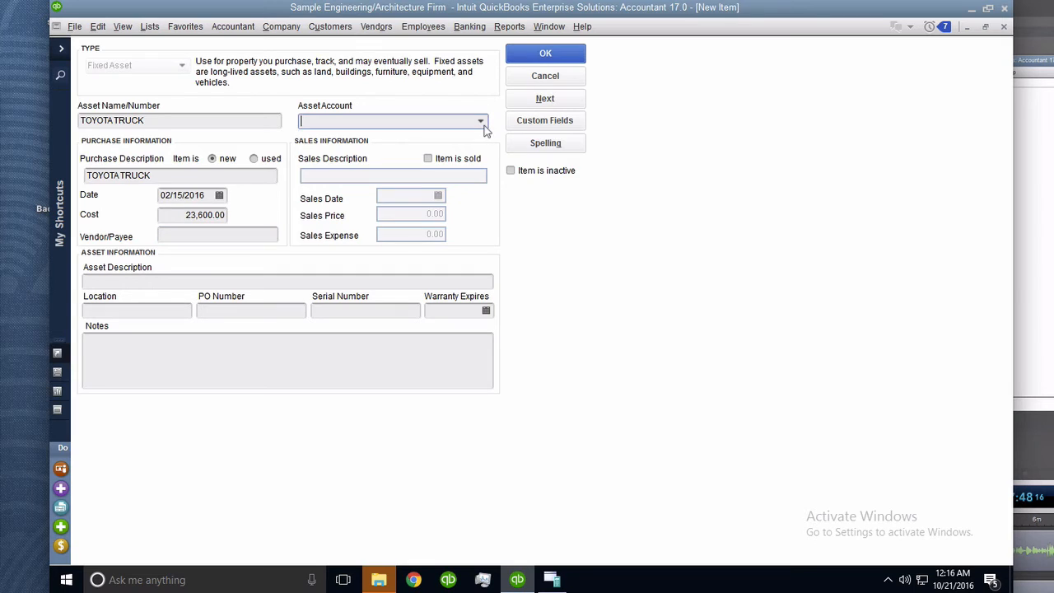
pyautogui.click(481, 122)
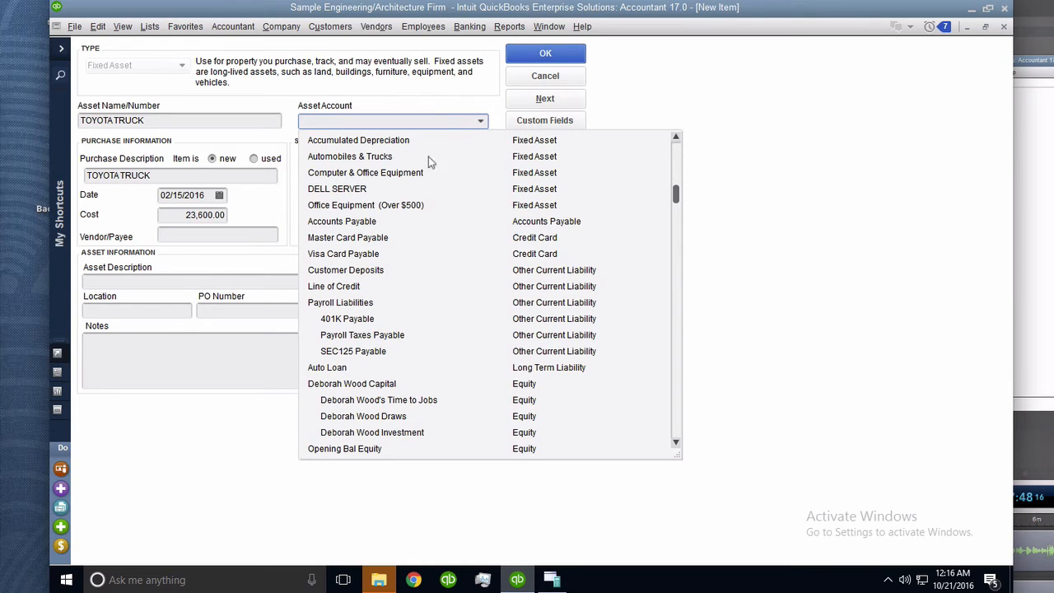
pyautogui.click(352, 190)
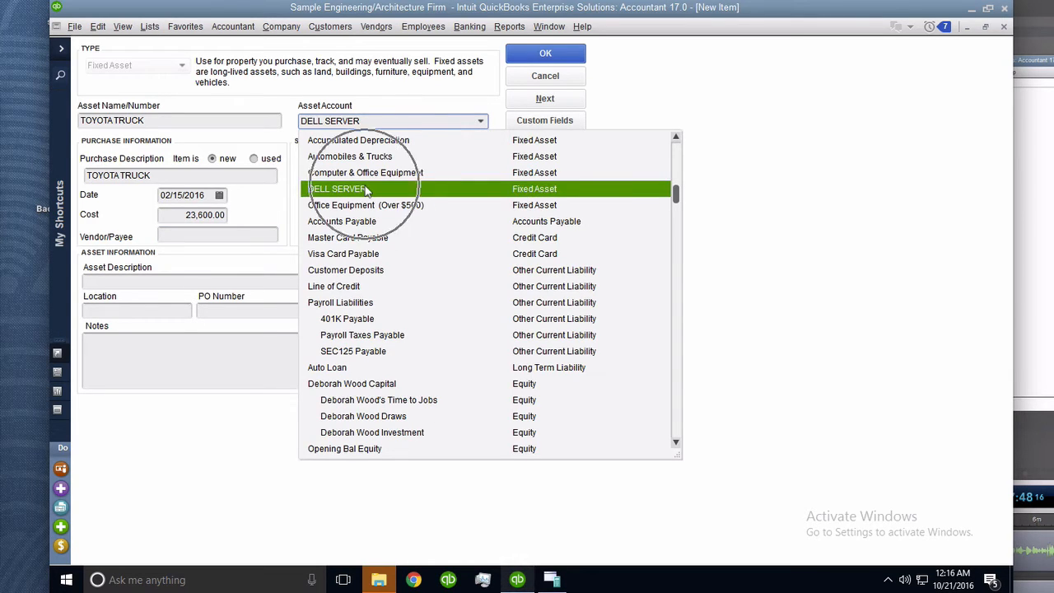
pyautogui.click(386, 161)
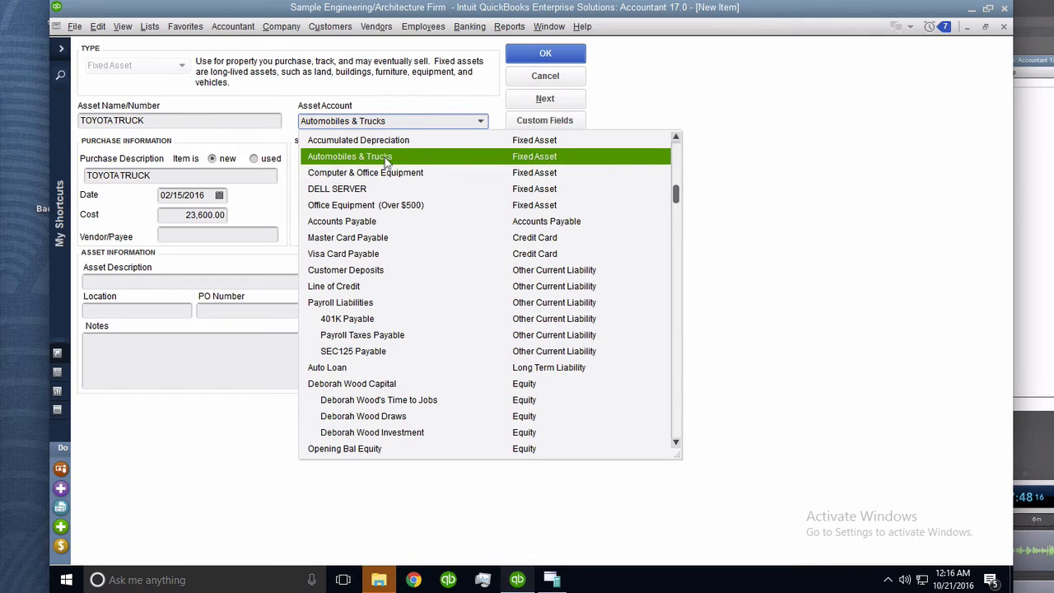
# - Confirm Automobiles & Trucks as the truck's asset account and save the new fixed asset item
pyautogui.click(385, 160)
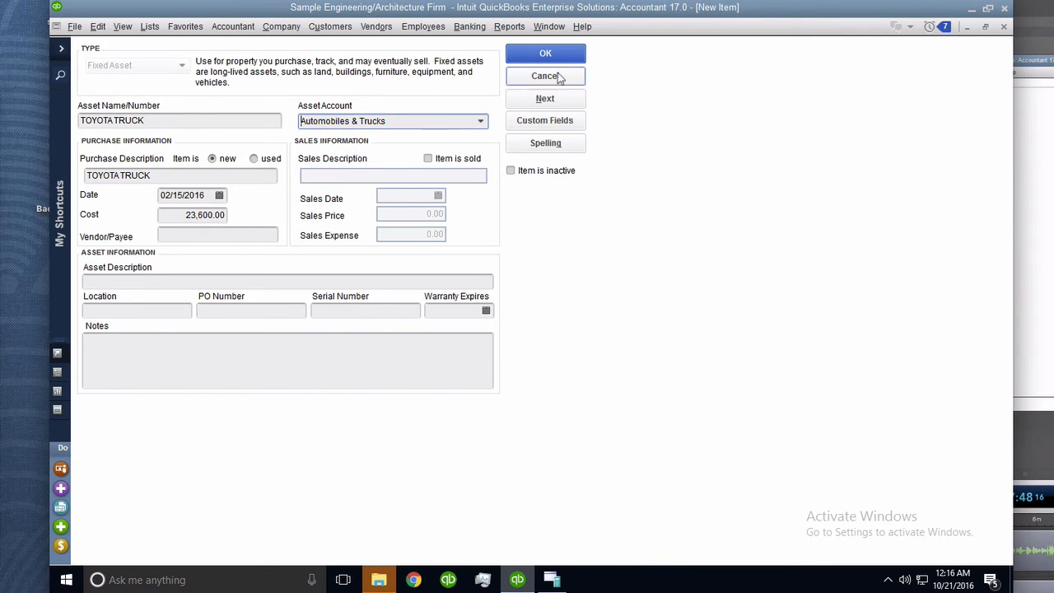
pyautogui.click(556, 53)
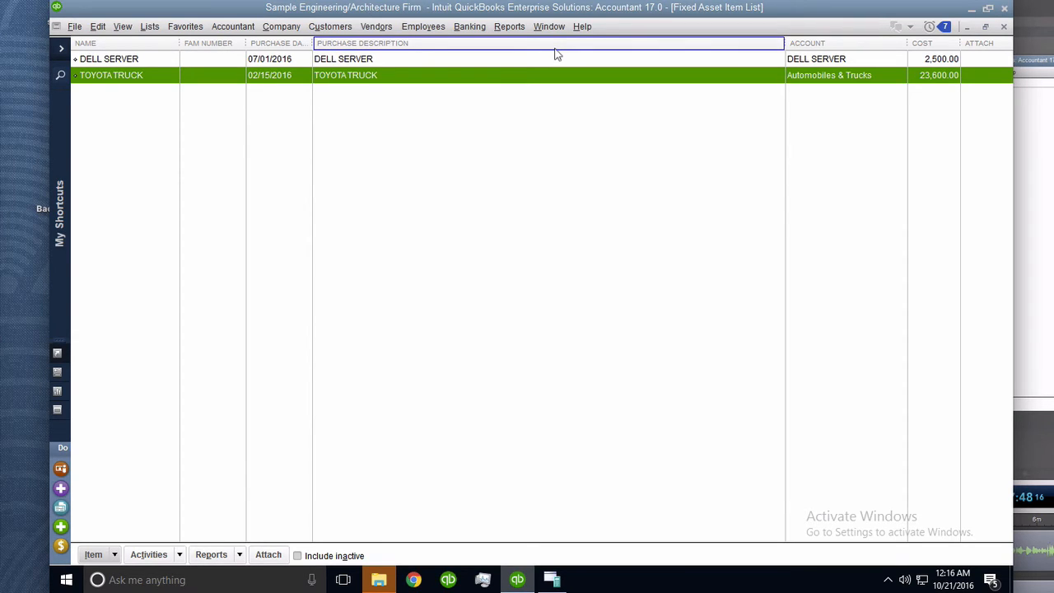
# - Run the Fixed Asset Listing report to check the entered assets, and close the report and item list
pyautogui.click(239, 555)
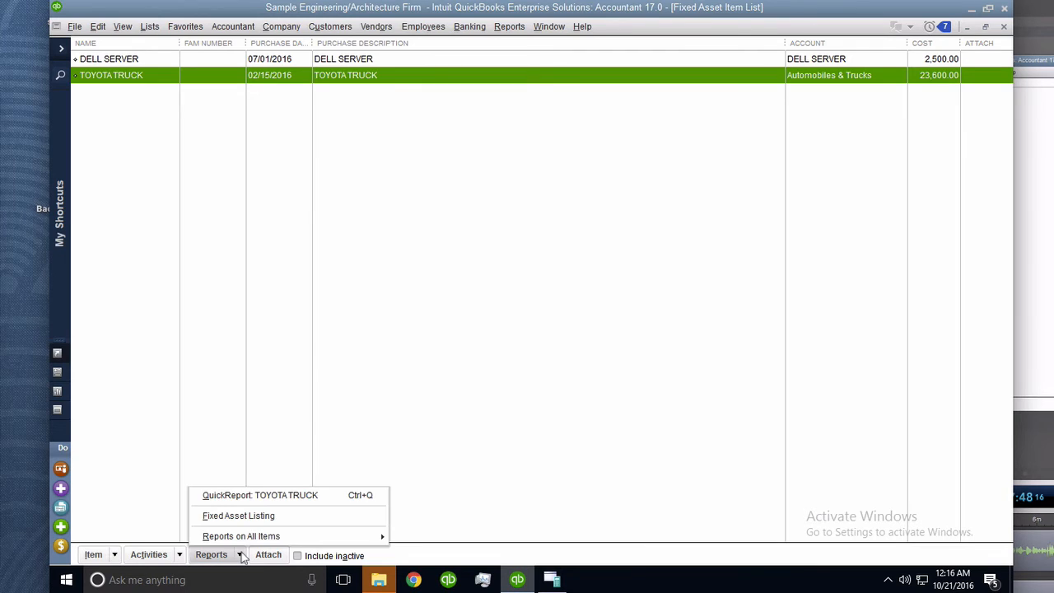
pyautogui.click(265, 516)
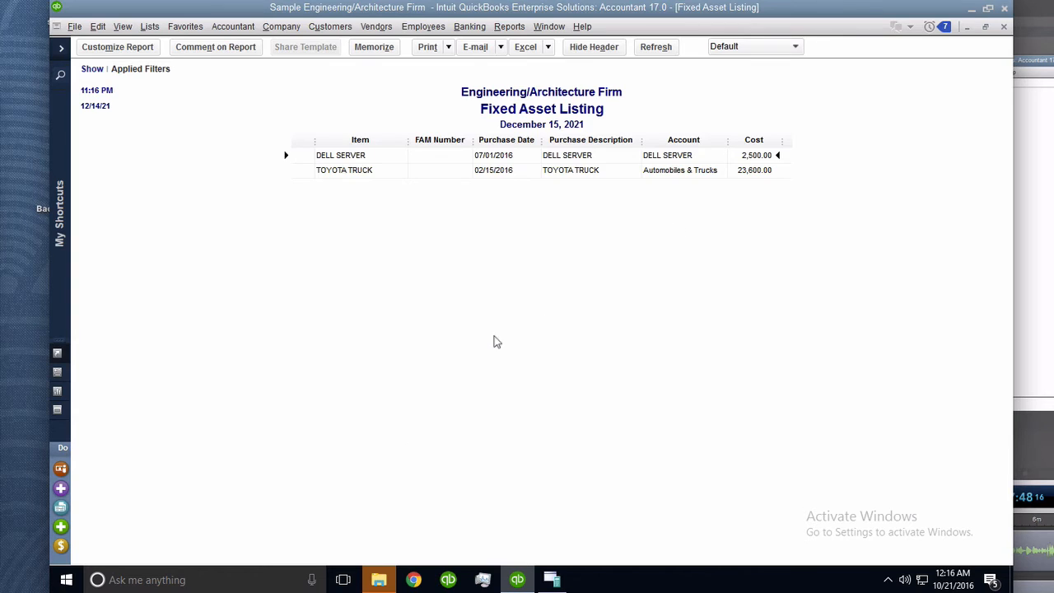
pyautogui.press('Escape')
pyautogui.press('Escape')
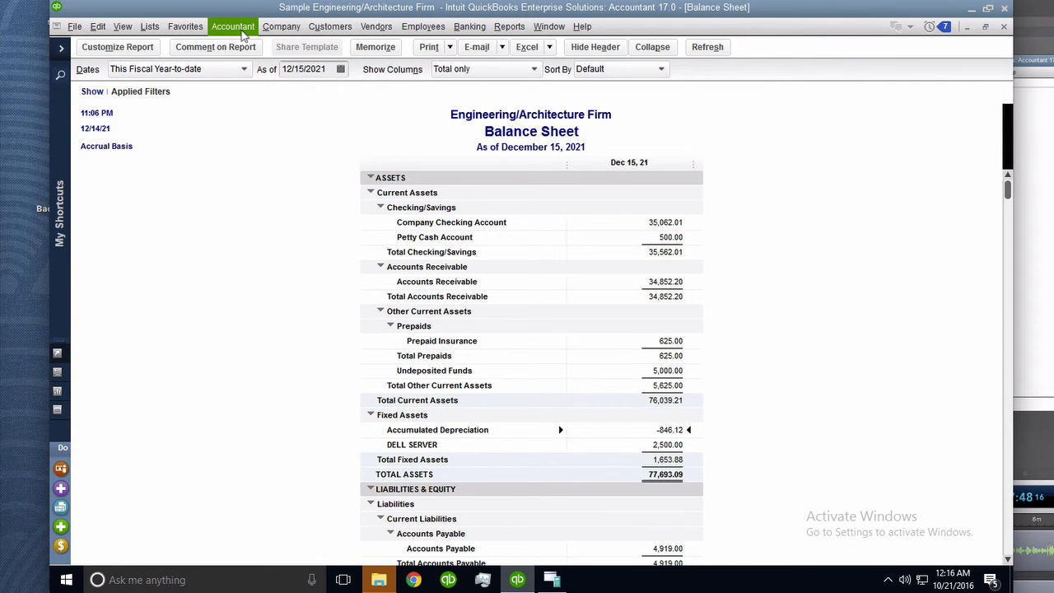
# - Launch Manage Fixed Assets from QuickBooks and switch to the Fixed Asset Manager window
pyautogui.click(239, 31)
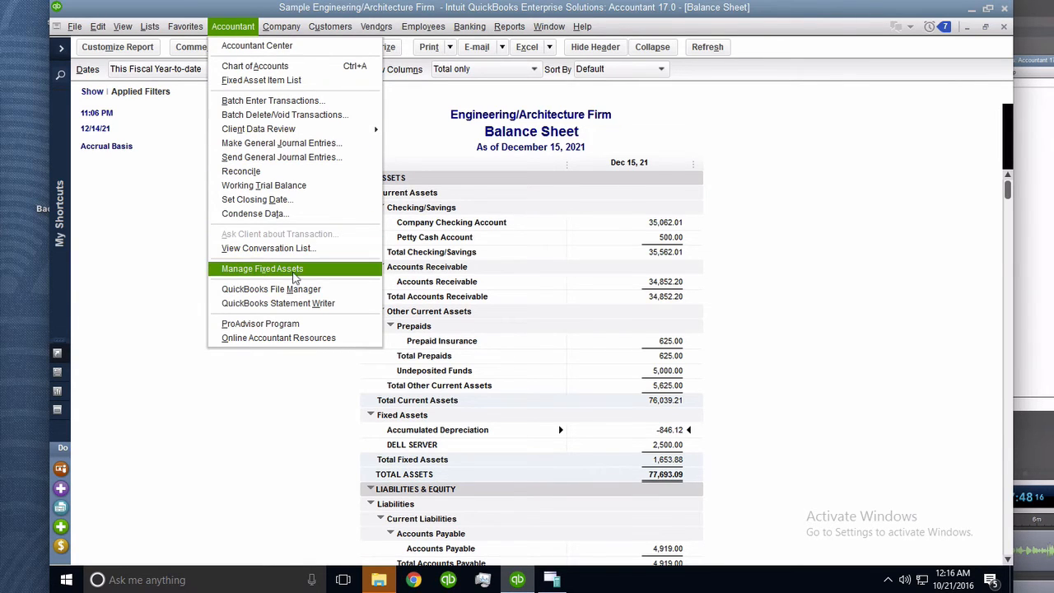
pyautogui.click(294, 270)
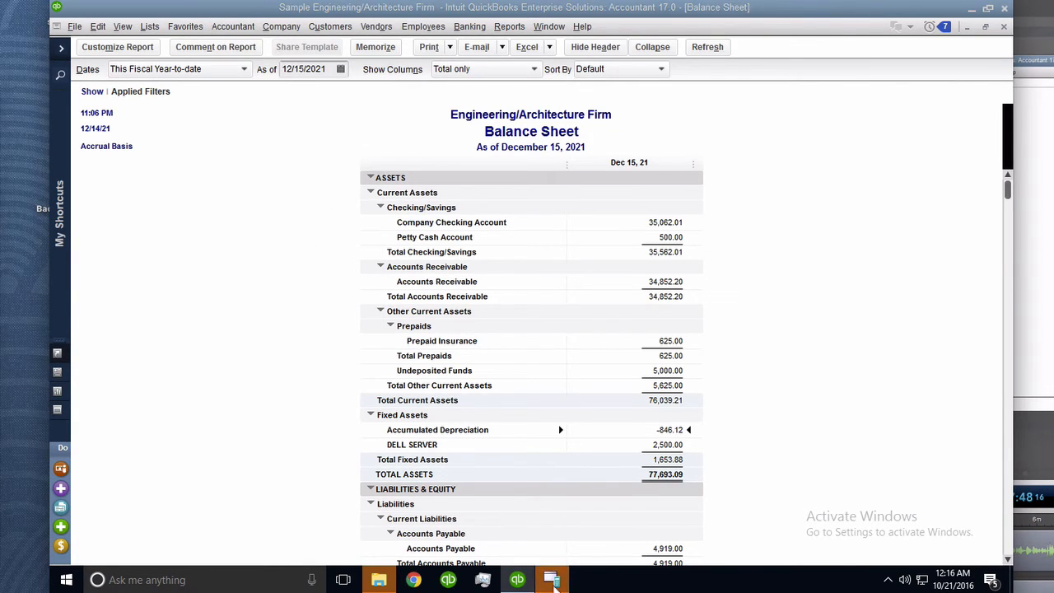
pyautogui.click(552, 581)
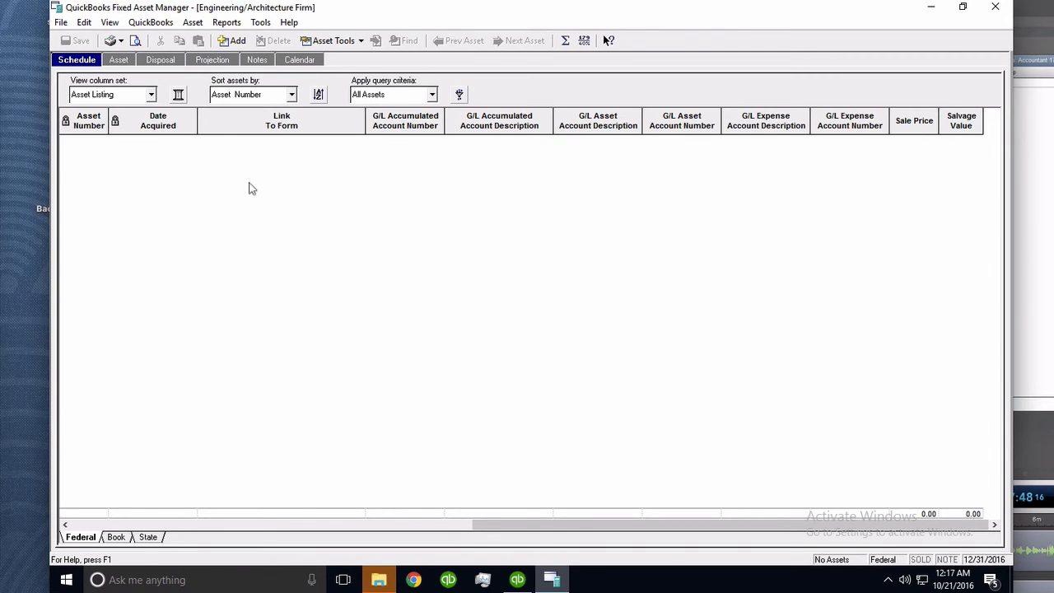
# - Update Fixed Asset Manager with assets from QuickBooks, bringing in only new fixed asset items, and close the synchronization log
pyautogui.click(153, 25)
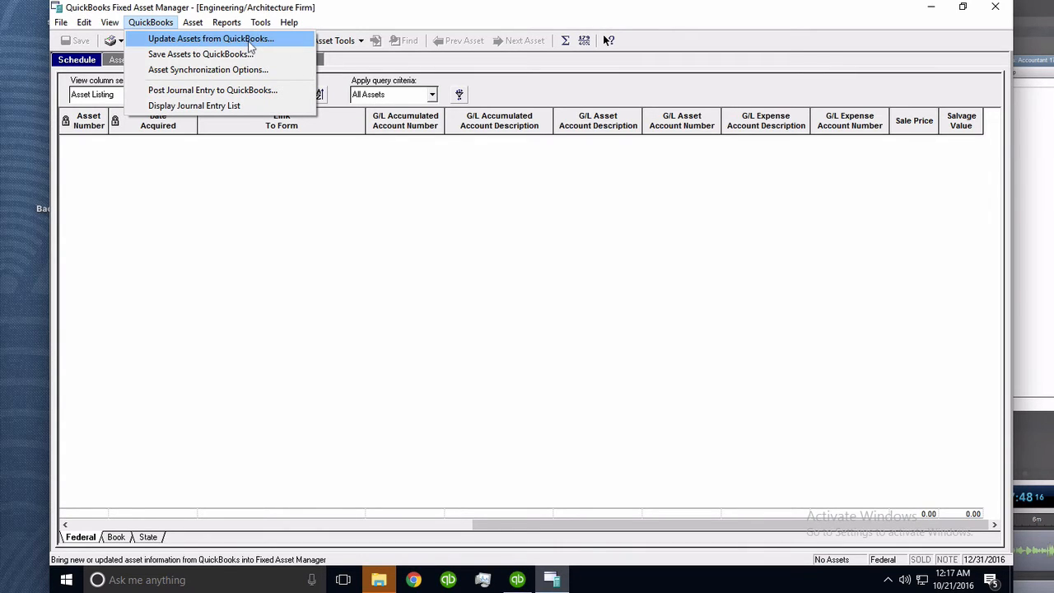
pyautogui.click(223, 39)
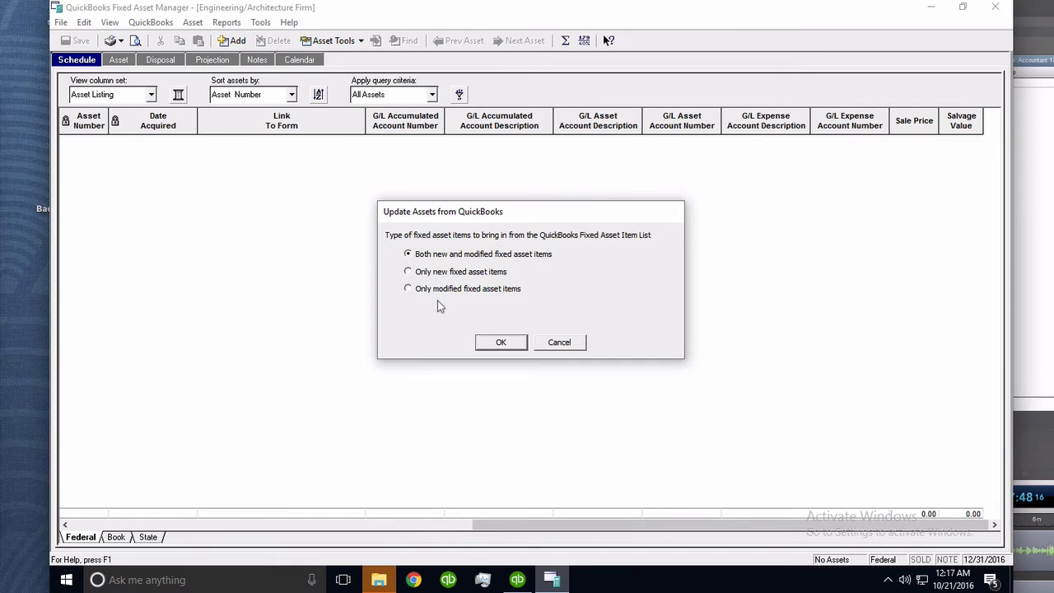
pyautogui.click(460, 273)
pyautogui.click(506, 344)
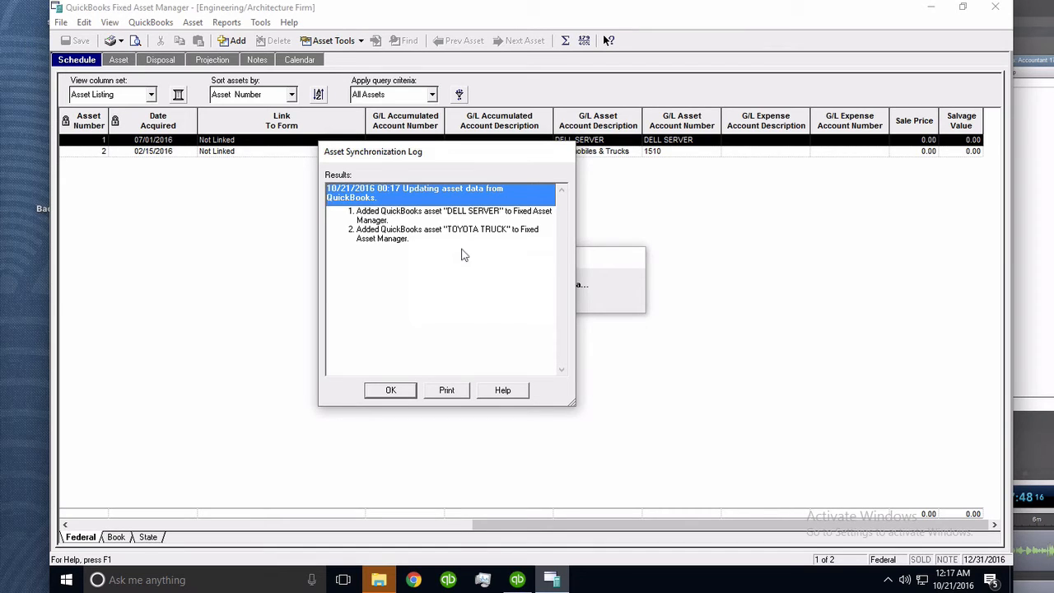
pyautogui.click(396, 390)
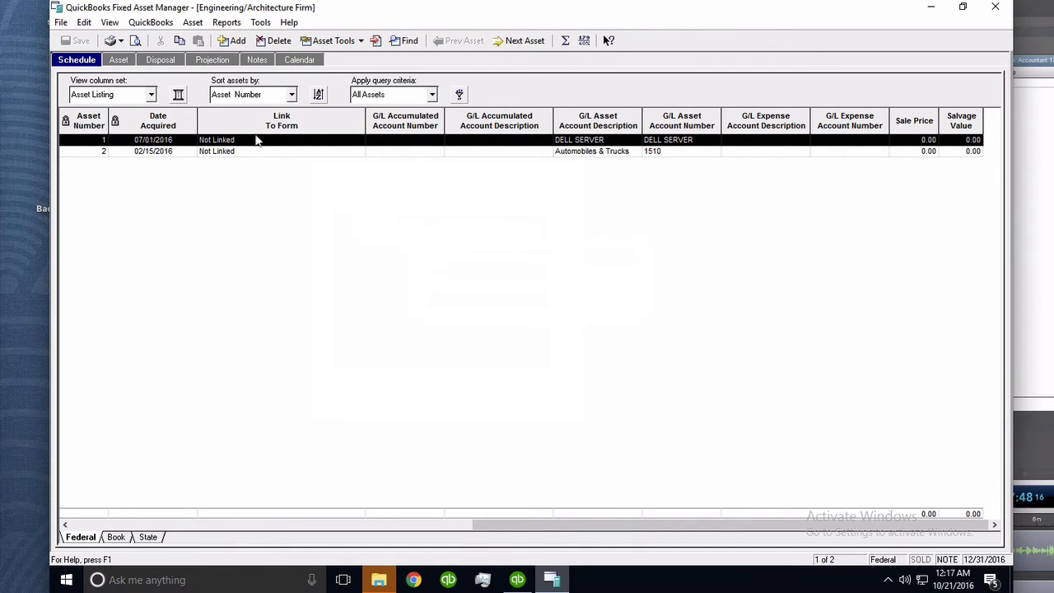
# - Open the DELL SERVER asset's details and examine its description, serial number, purchase order number and warranty fields
pyautogui.click(123, 62)
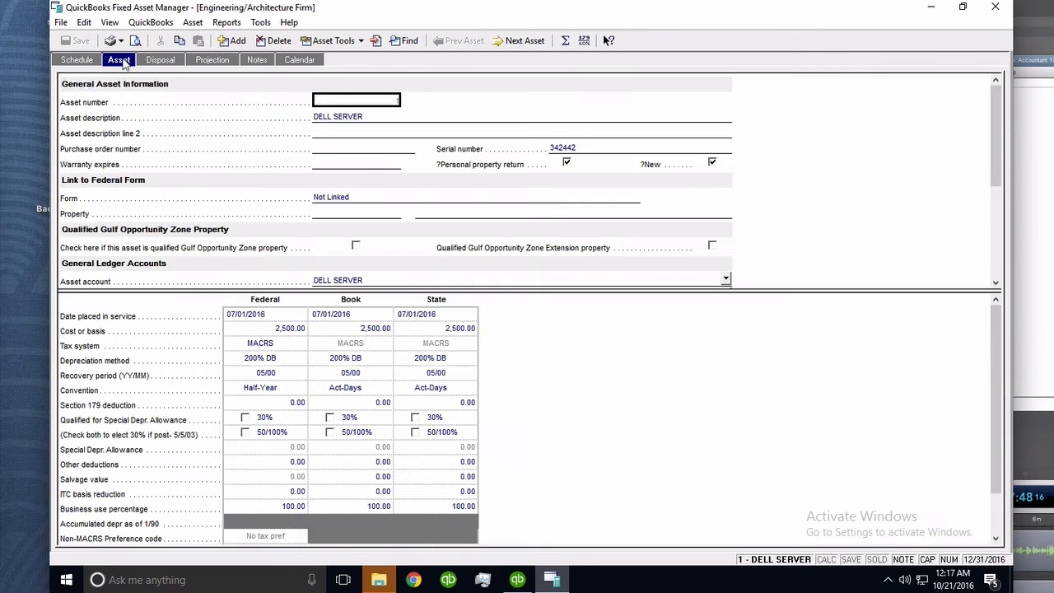
pyautogui.click(393, 117)
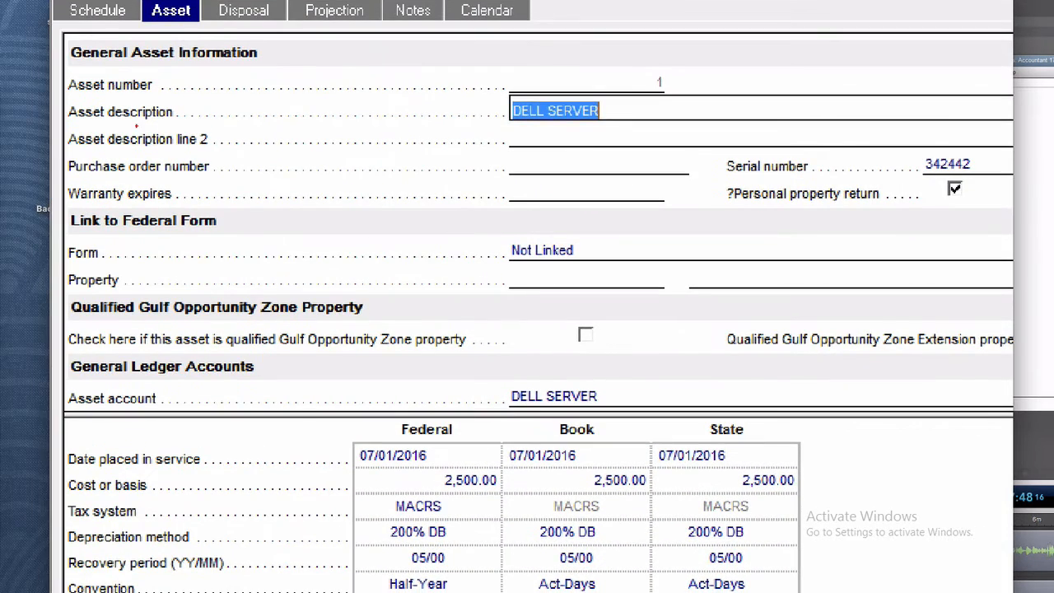
pyautogui.click(197, 127)
pyautogui.moveTo(994, 147)
pyautogui.mouseDown()
pyautogui.moveTo(891, 168)
pyautogui.moveTo(962, 153)
pyautogui.mouseUp()
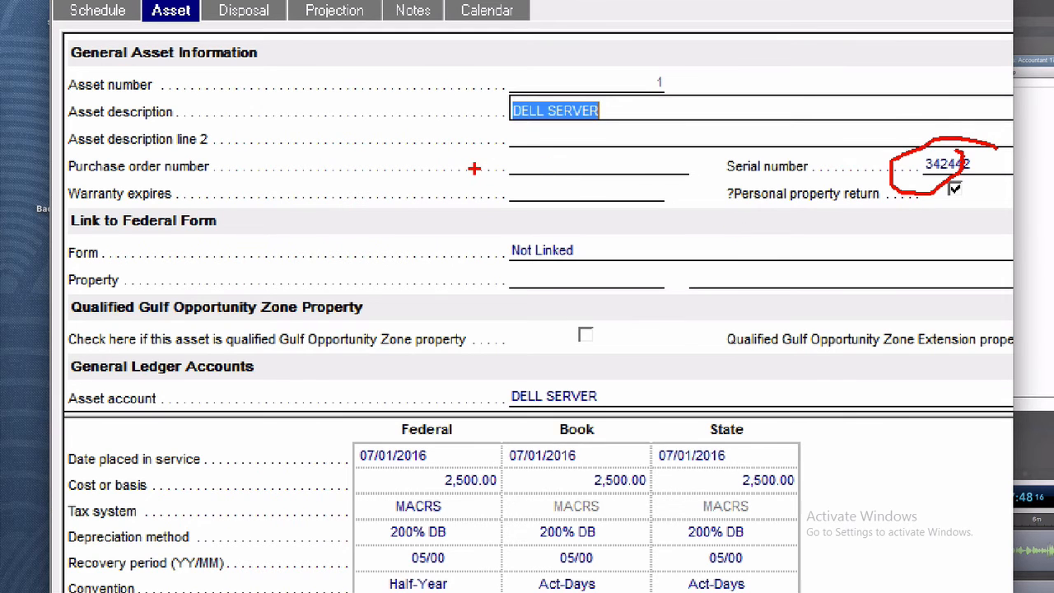
pyautogui.moveTo(471, 168); pyautogui.dragTo(708, 176)
pyautogui.moveTo(500, 205); pyautogui.dragTo(704, 207)
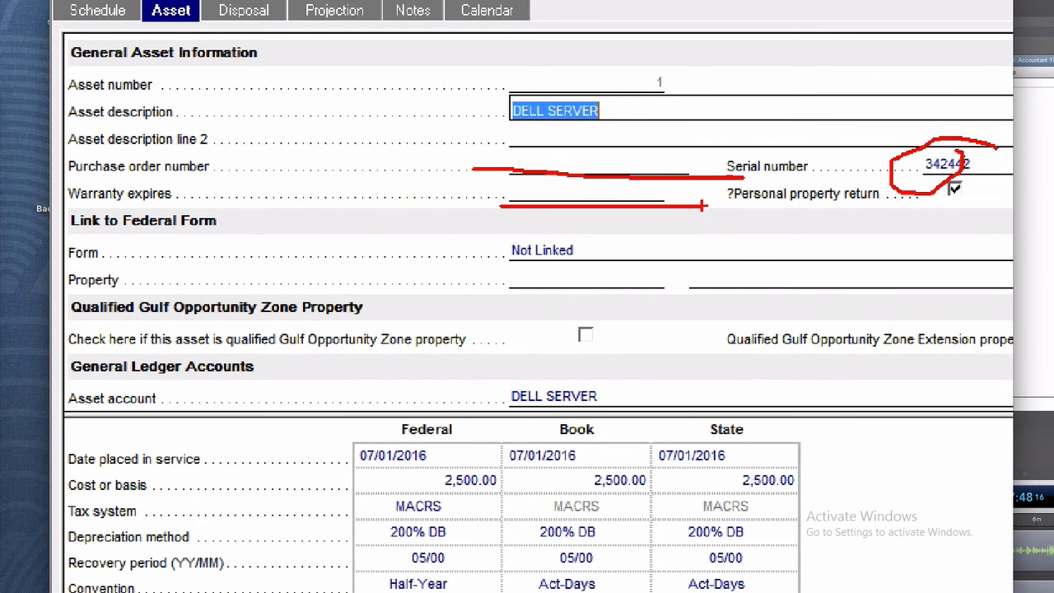
pyautogui.press('Escape')
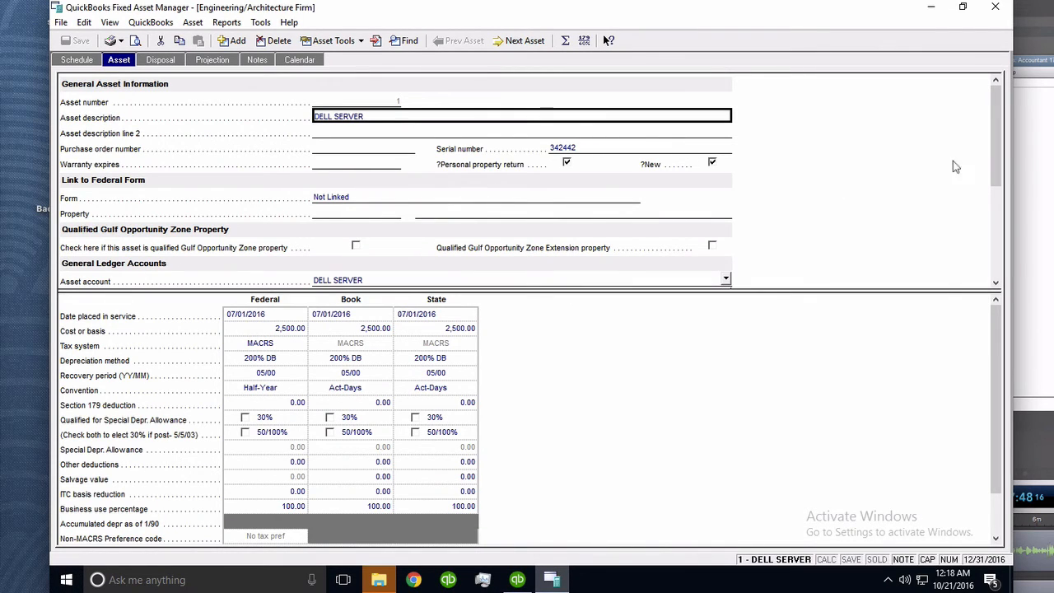
# - Enlarge the general information area and examine the server's asset, accumulated depreciation and depreciation expense account fields
pyautogui.moveTo(998, 131); pyautogui.dragTo(1002, 152)
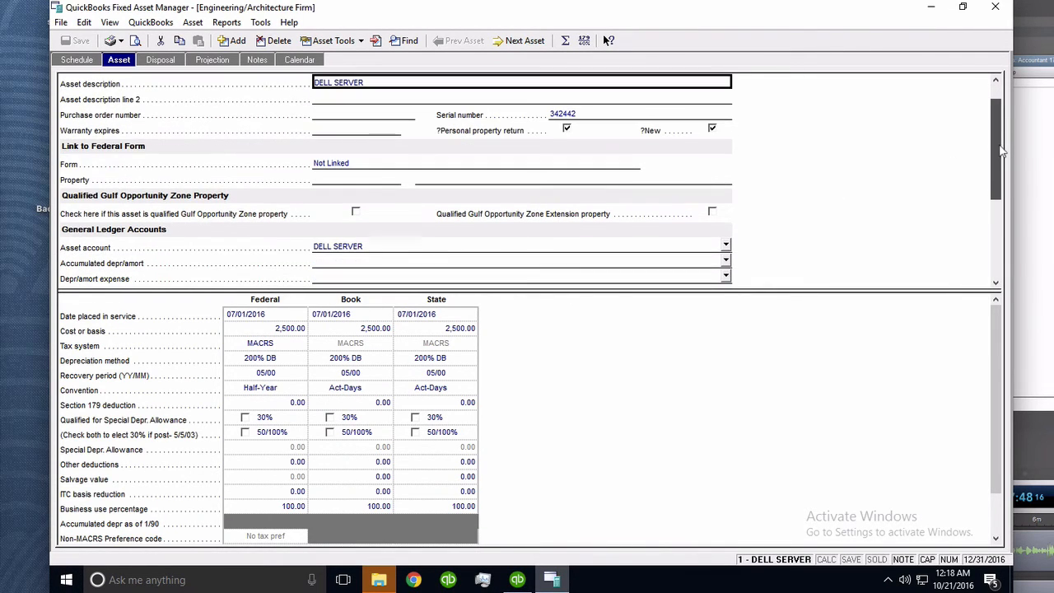
pyautogui.moveTo(710, 292); pyautogui.dragTo(709, 387)
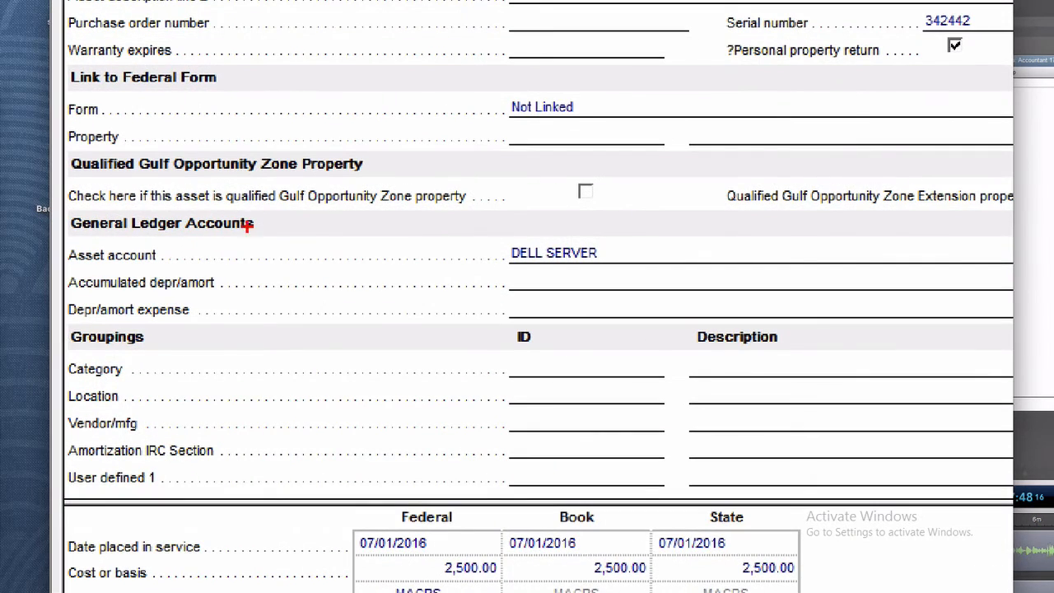
pyautogui.moveTo(196, 224)
pyautogui.mouseDown()
pyautogui.moveTo(75, 206)
pyautogui.moveTo(65, 281)
pyautogui.moveTo(334, 229)
pyautogui.moveTo(115, 161)
pyautogui.moveTo(55, 206)
pyautogui.moveTo(66, 212)
pyautogui.mouseUp()
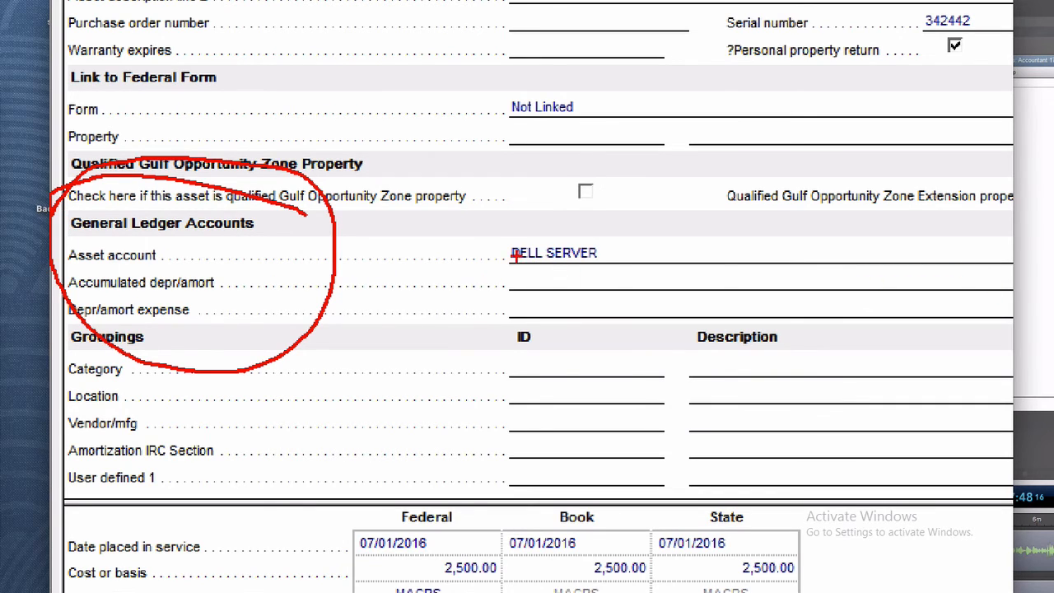
pyautogui.moveTo(499, 264)
pyautogui.mouseDown()
pyautogui.moveTo(616, 262)
pyautogui.moveTo(600, 237)
pyautogui.moveTo(480, 256)
pyautogui.mouseUp()
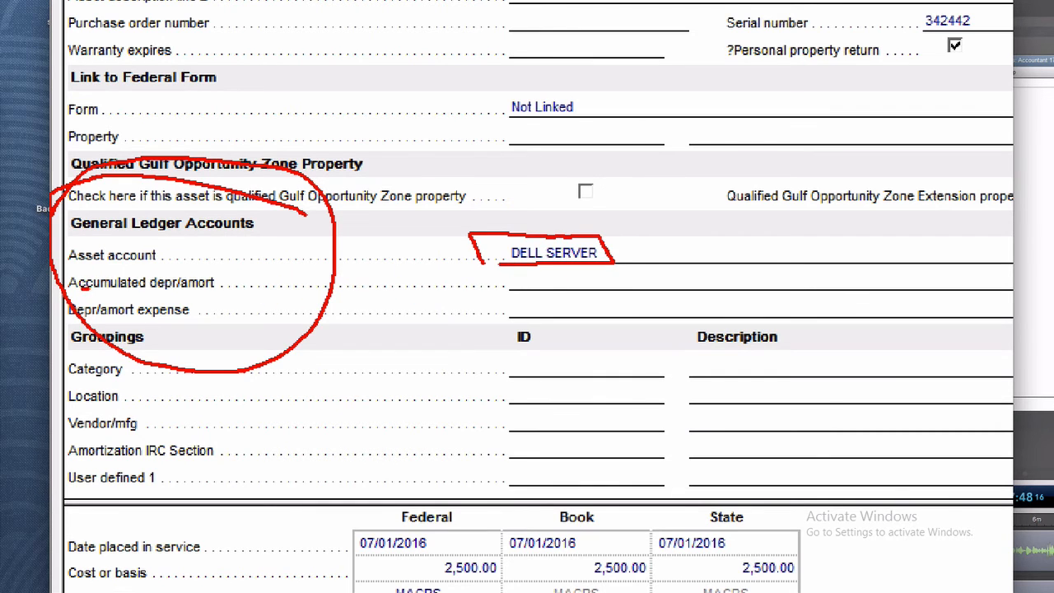
pyautogui.moveTo(86, 289); pyautogui.dragTo(216, 288)
pyautogui.moveTo(71, 320); pyautogui.dragTo(208, 317)
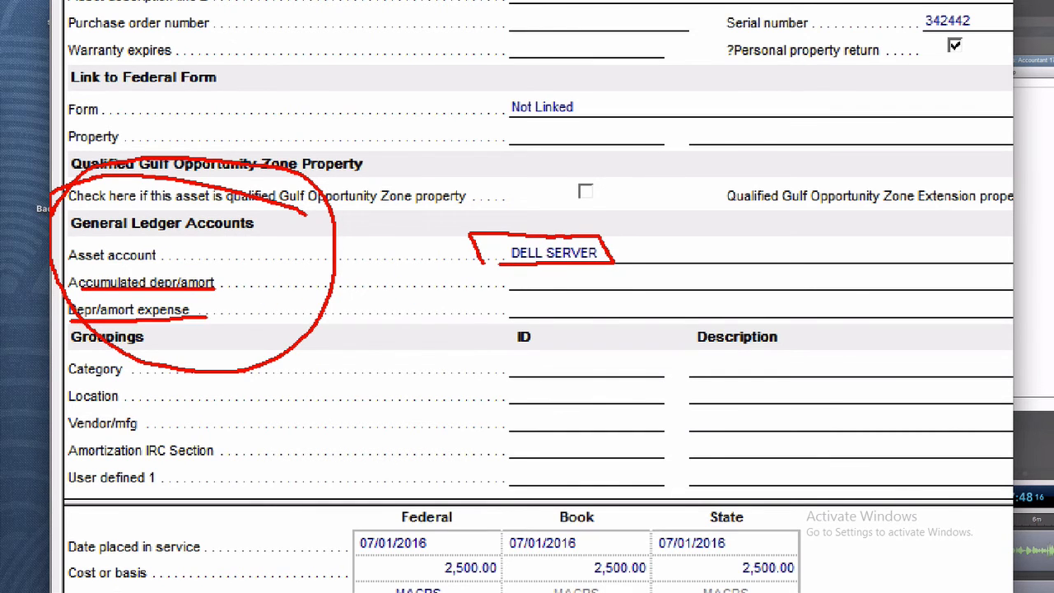
pyautogui.press('Escape')
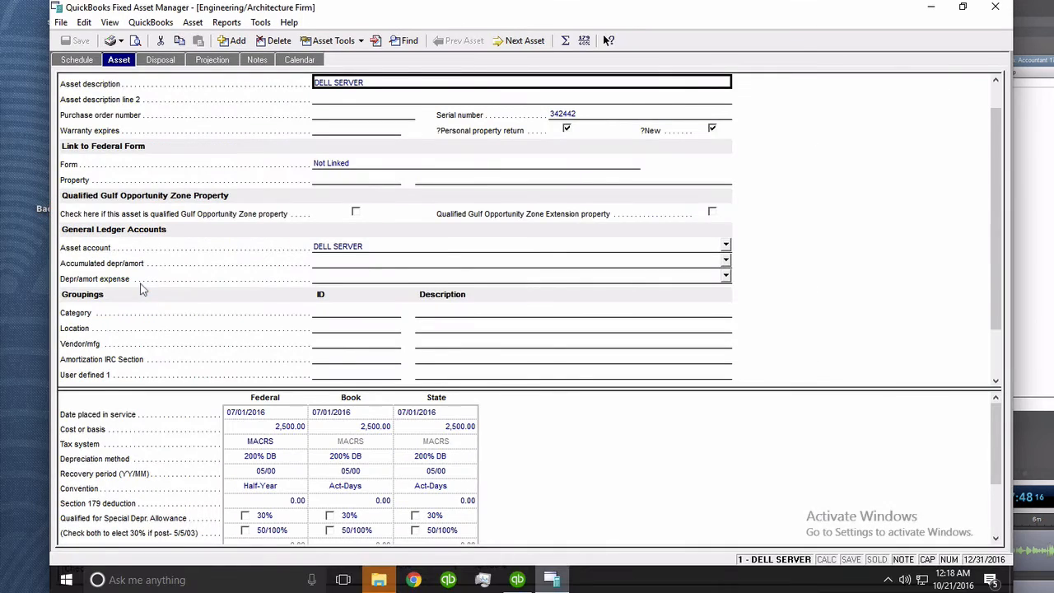
# - Set the server's accumulated depr/amort account to Accumulated Depreciation and its depr/amort expense account to Depreciation Expense
pyautogui.click(724, 260)
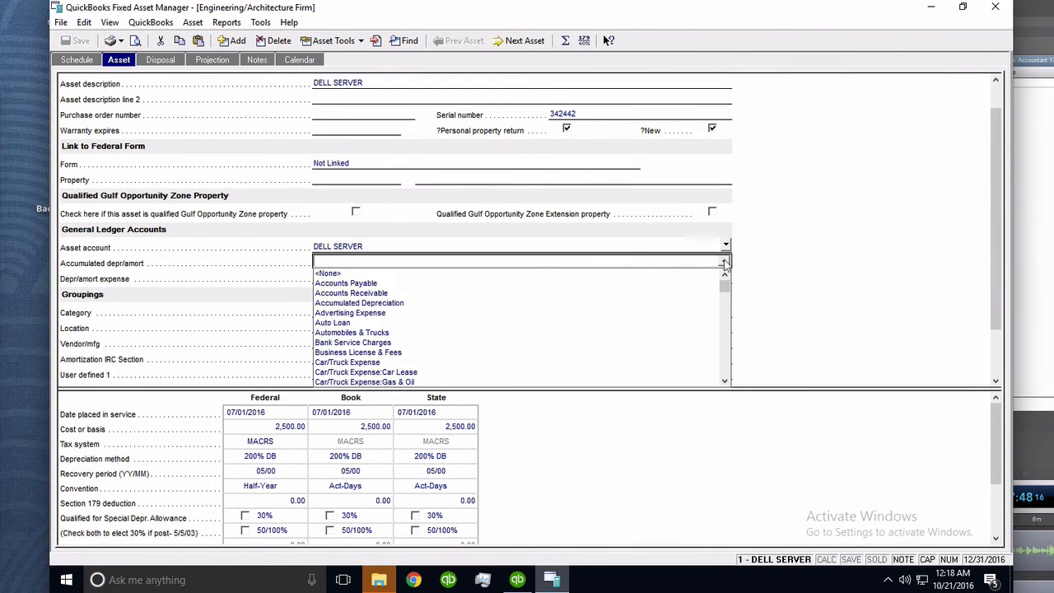
pyautogui.click(396, 307)
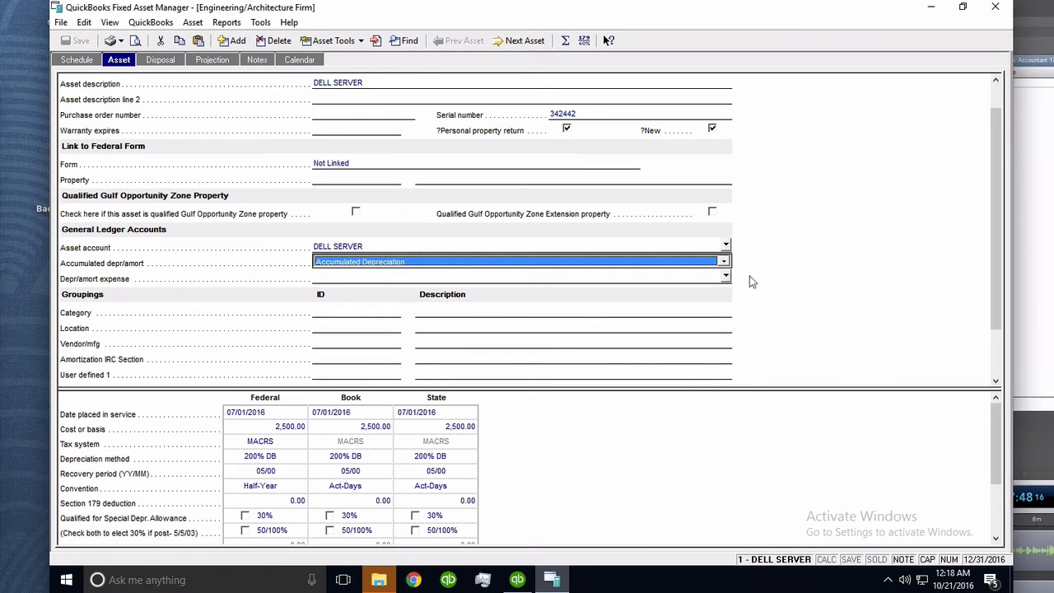
pyautogui.click(725, 278)
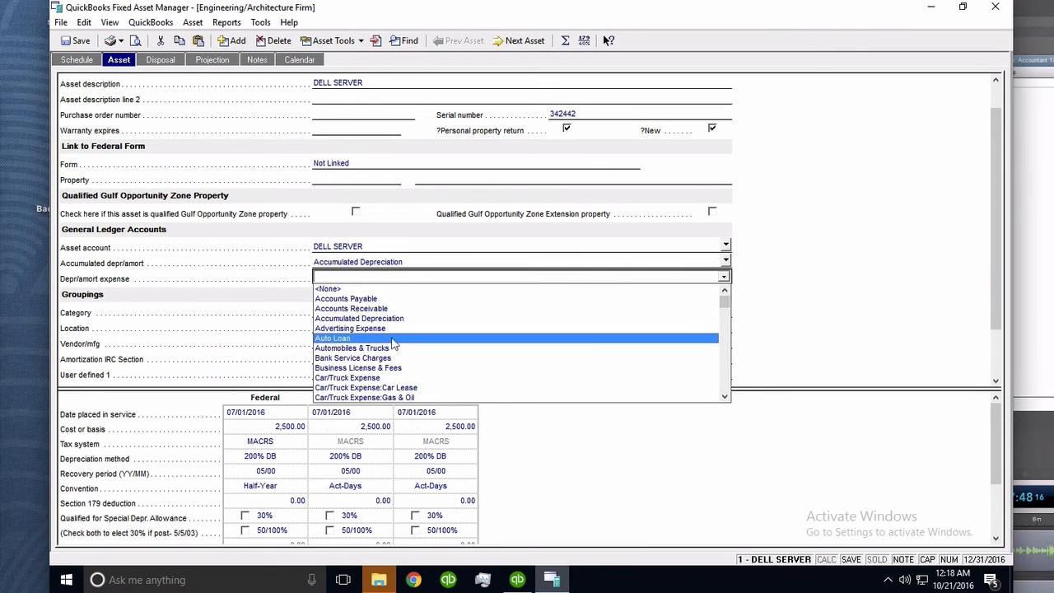
pyautogui.scroll(-4, 721, 365)
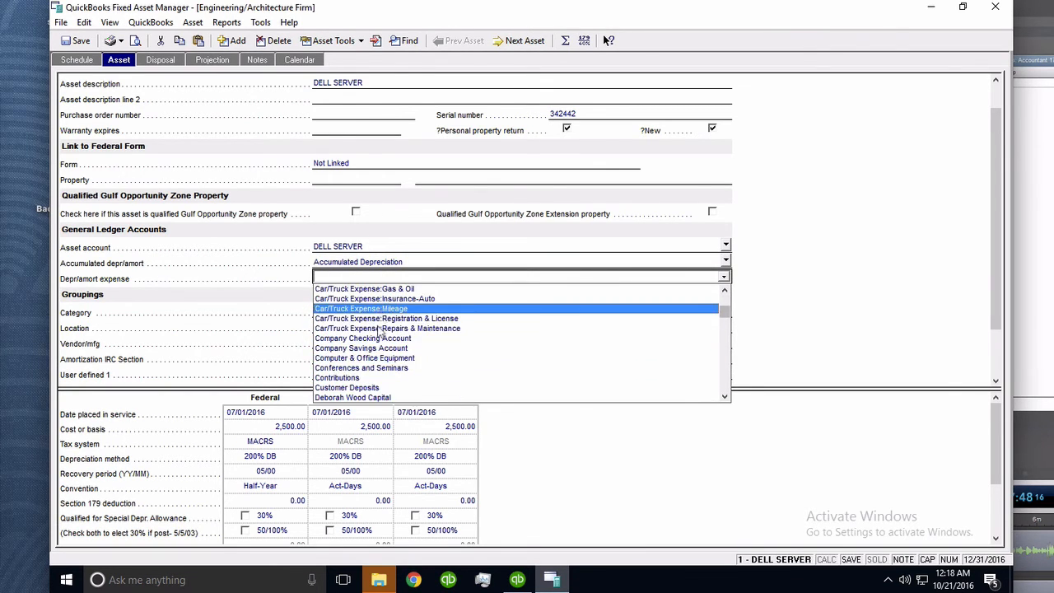
pyautogui.scroll(-4, 728, 357)
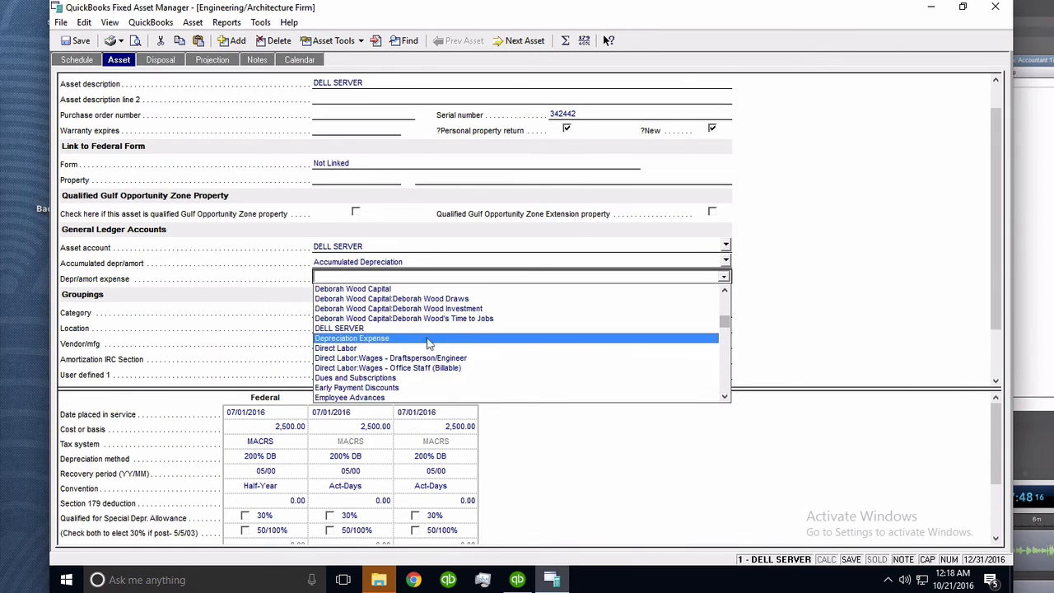
pyautogui.click(375, 340)
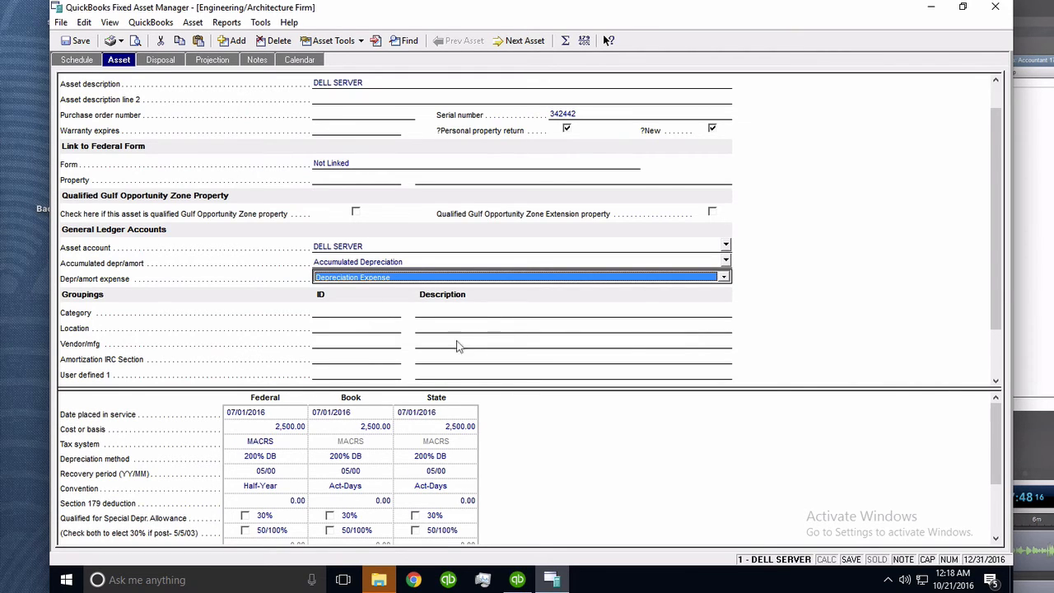
# - Change the server's accumulated depr/amort account to DELL SERVER
pyautogui.click(401, 262)
pyautogui.press('d')
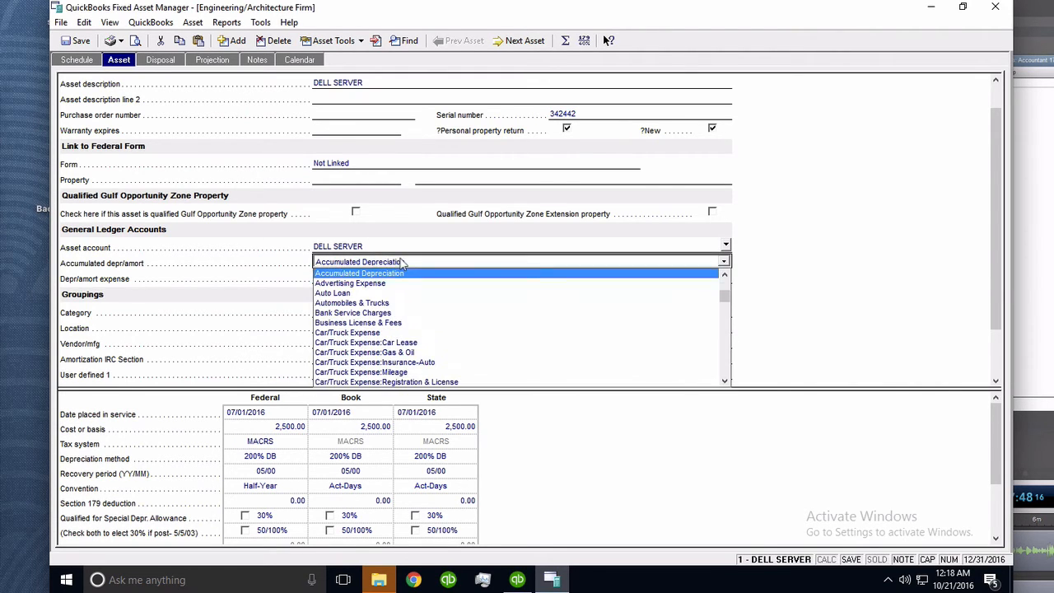
pyautogui.press('e')
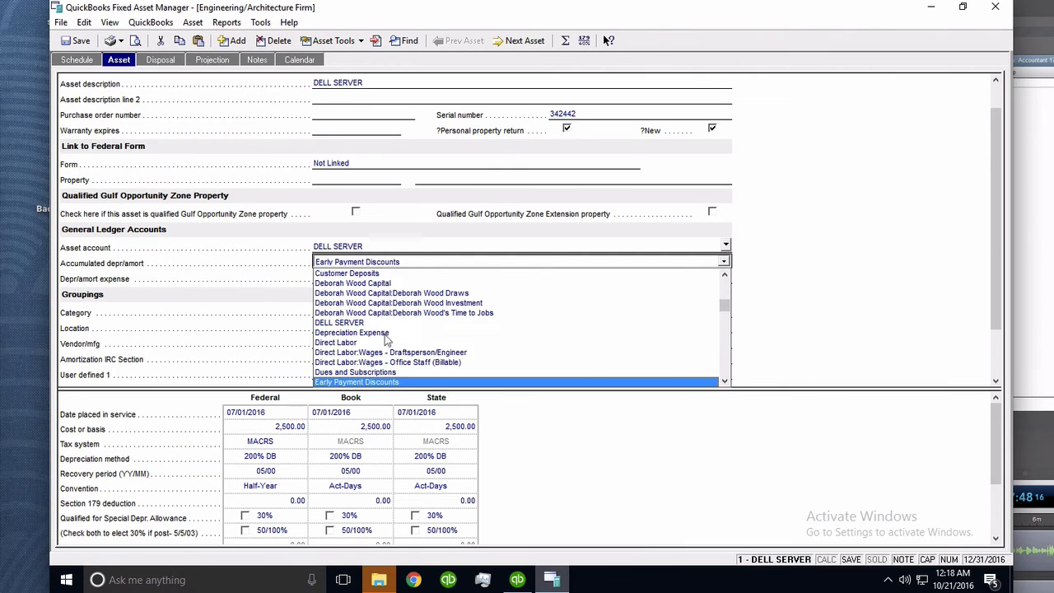
pyautogui.click(368, 323)
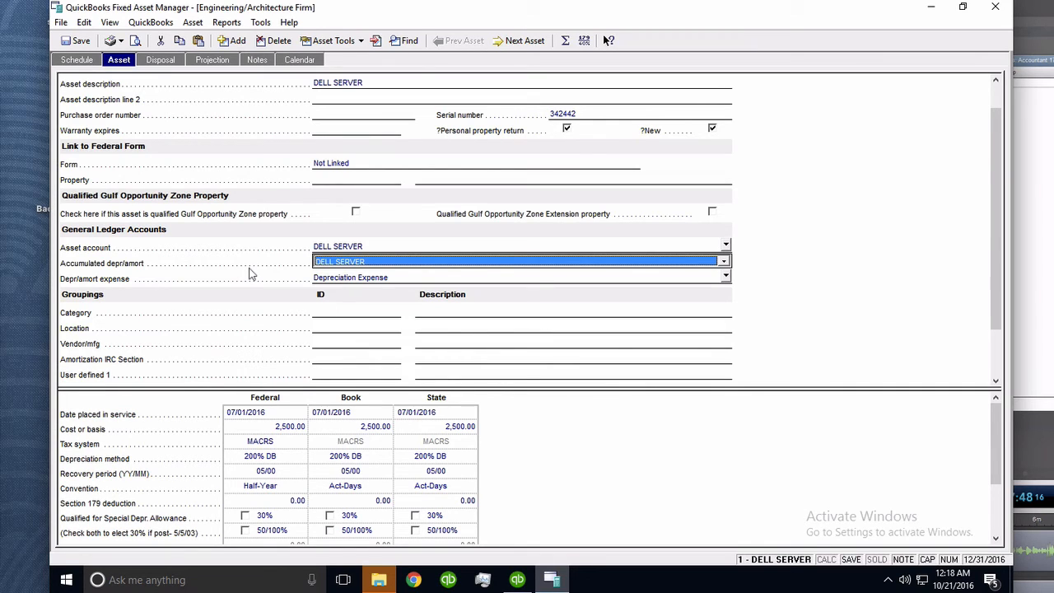
# - Set the server's accumulated depr/amort account to Accounts Payable and close the account list
pyautogui.press('a')
pyautogui.click(370, 265)
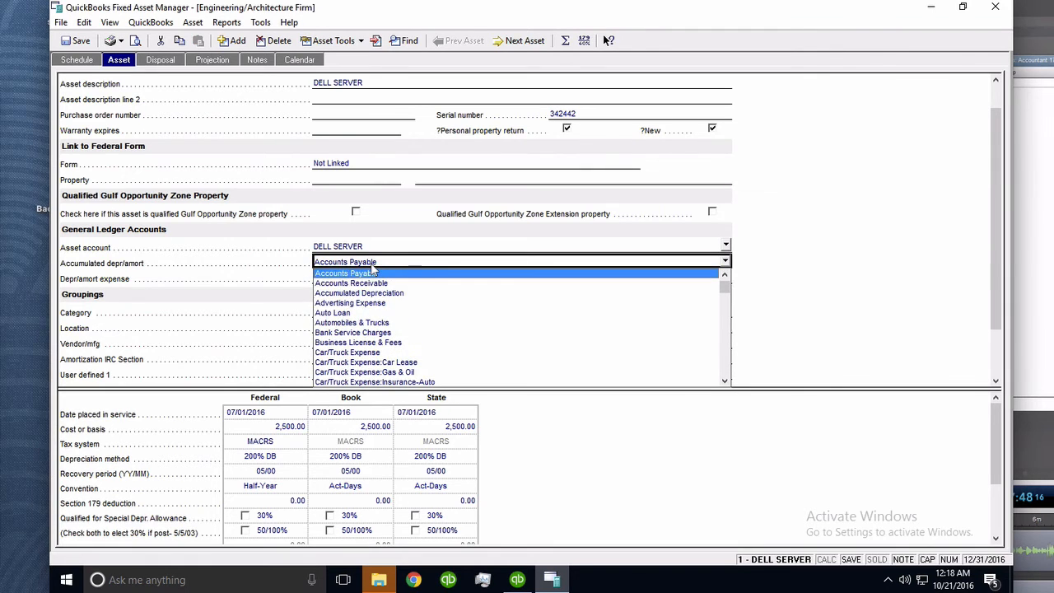
pyautogui.press('Escape')
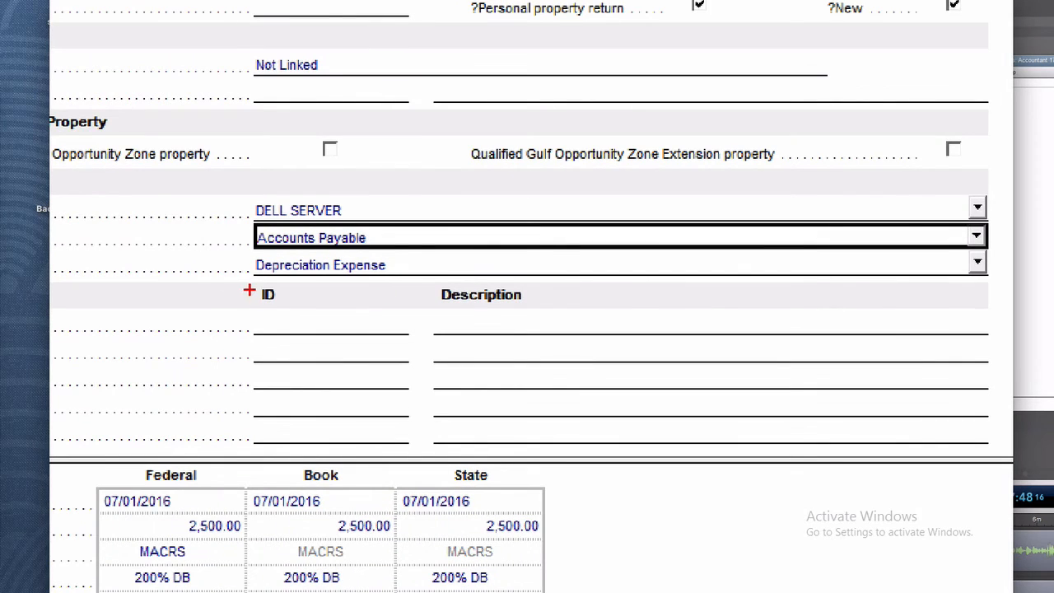
pyautogui.moveTo(250, 290)
pyautogui.mouseDown()
pyautogui.moveTo(429, 220)
pyautogui.moveTo(224, 282)
pyautogui.moveTo(288, 334)
pyautogui.mouseUp()
pyautogui.press('Escape')
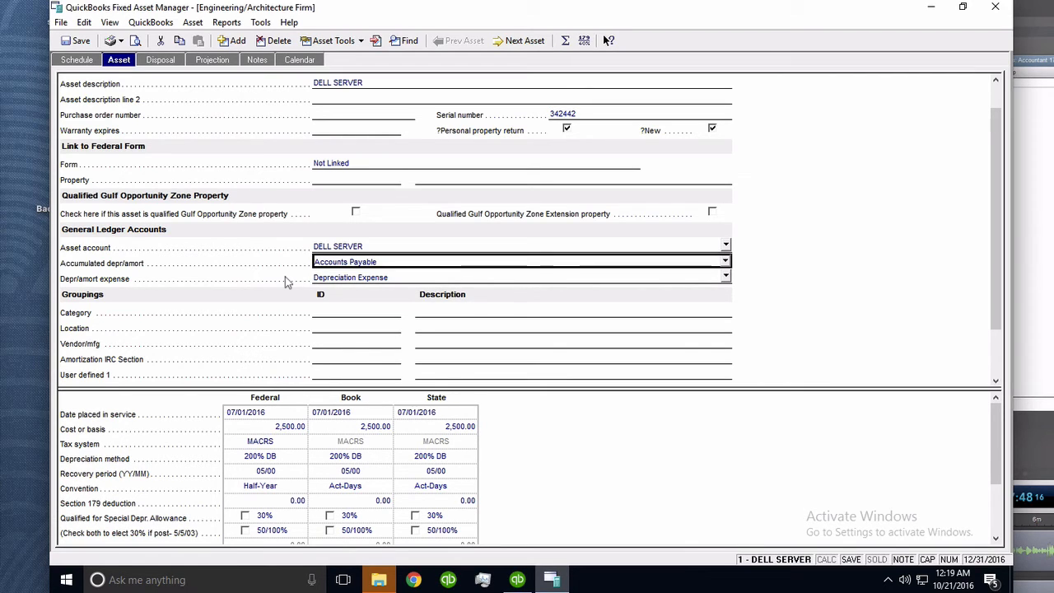
# - Set the server's accumulated depr/amort account to Accumulated Depreciation
pyautogui.click(381, 262)
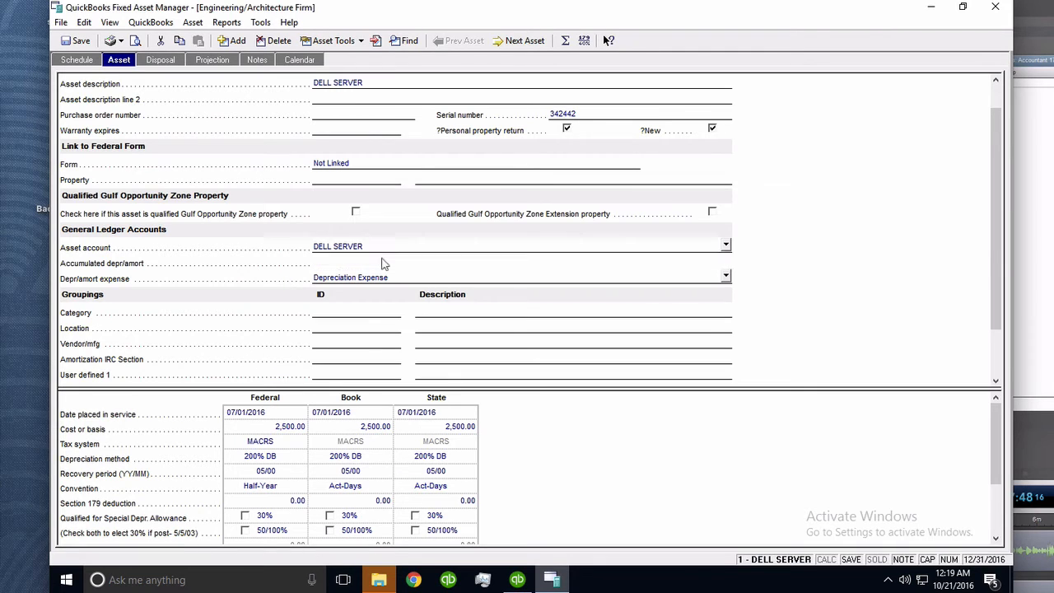
pyautogui.click(380, 293)
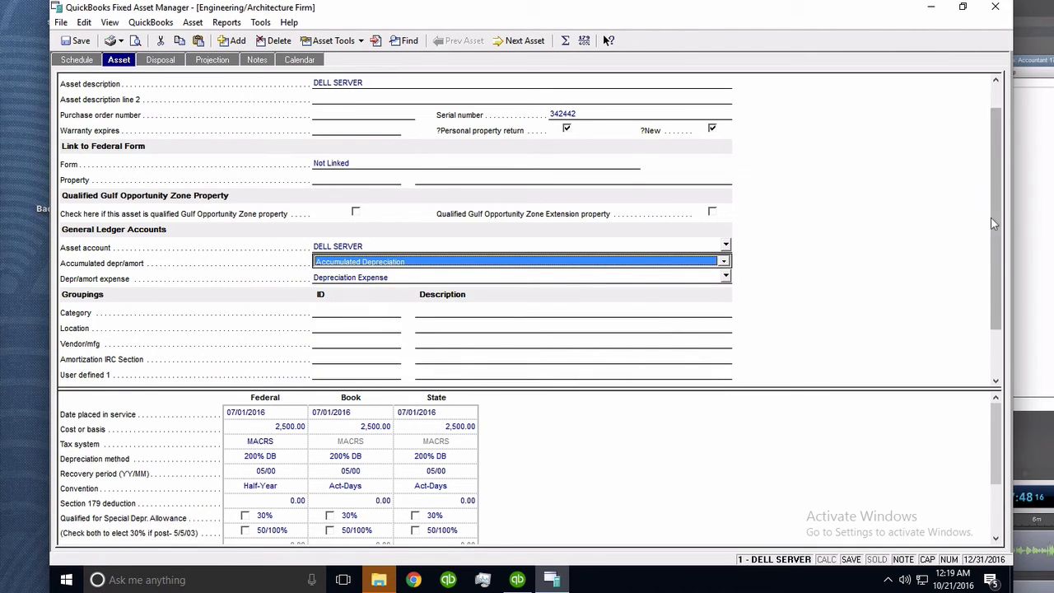
# - Enlarge the depreciation basis area and examine the server's Federal, Book and State dates placed in service and cost or basis
pyautogui.moveTo(996, 229); pyautogui.dragTo(996, 277)
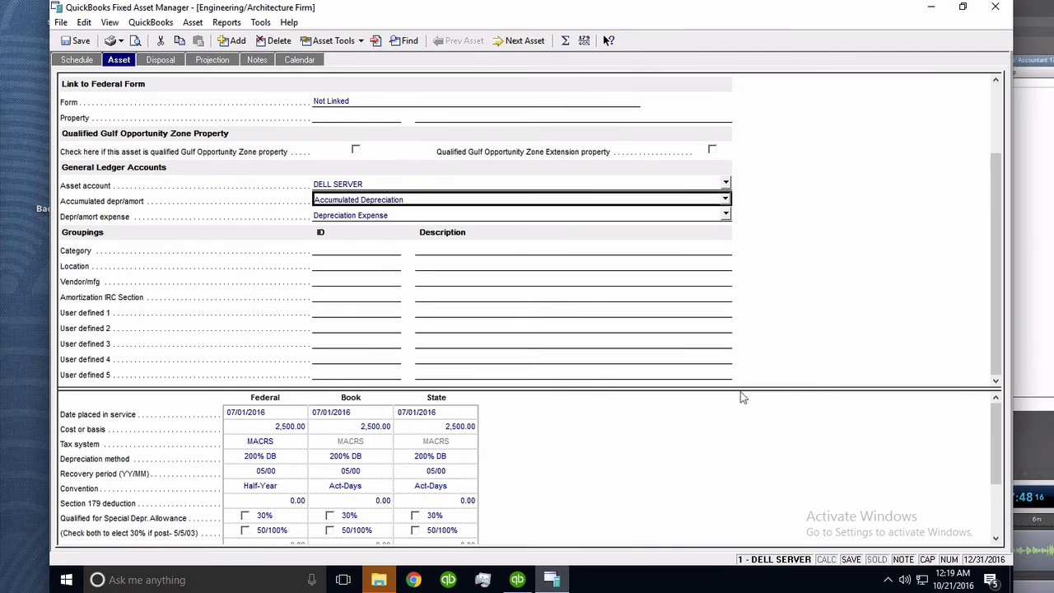
pyautogui.moveTo(740, 387); pyautogui.dragTo(731, 248)
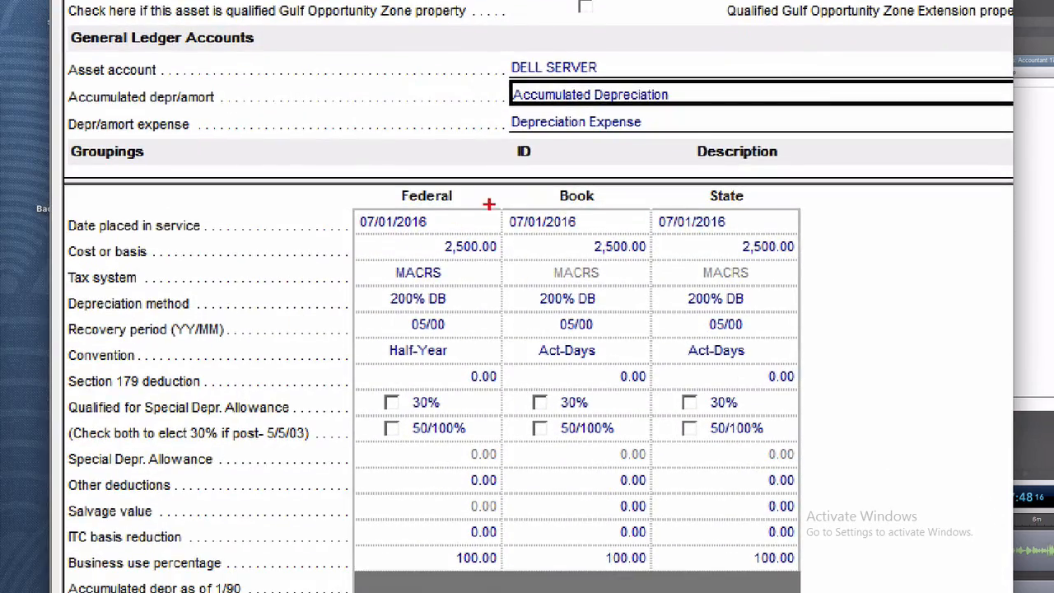
pyautogui.moveTo(384, 200); pyautogui.dragTo(472, 201)
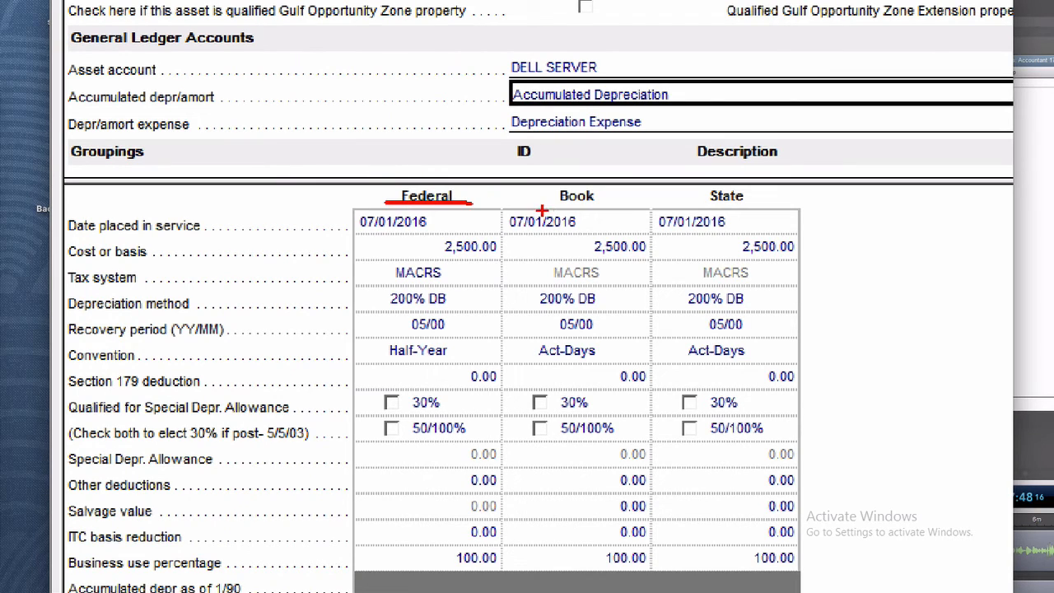
pyautogui.moveTo(548, 208); pyautogui.dragTo(827, 211)
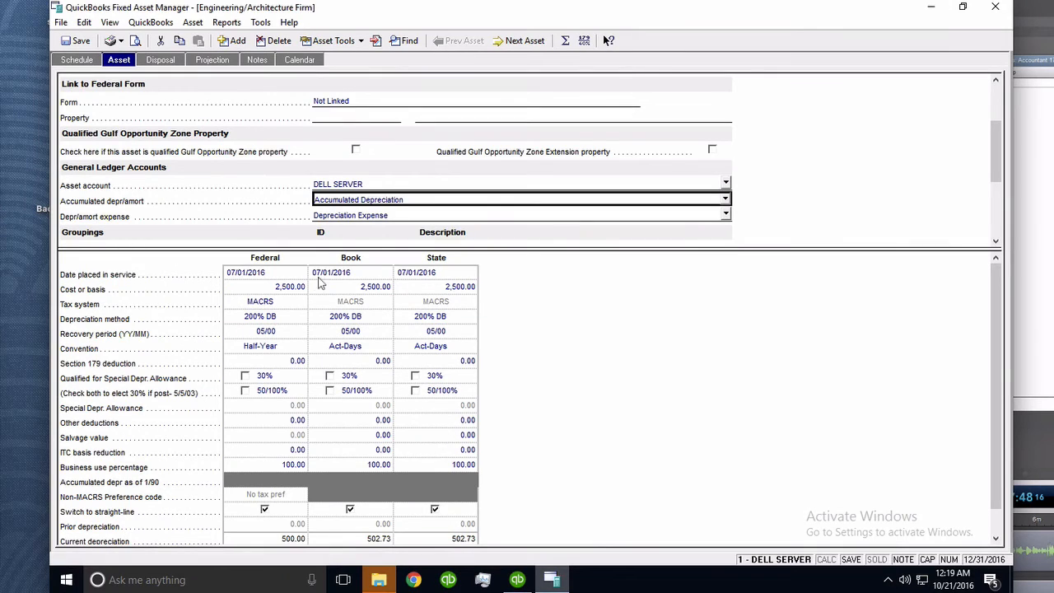
pyautogui.click(255, 277)
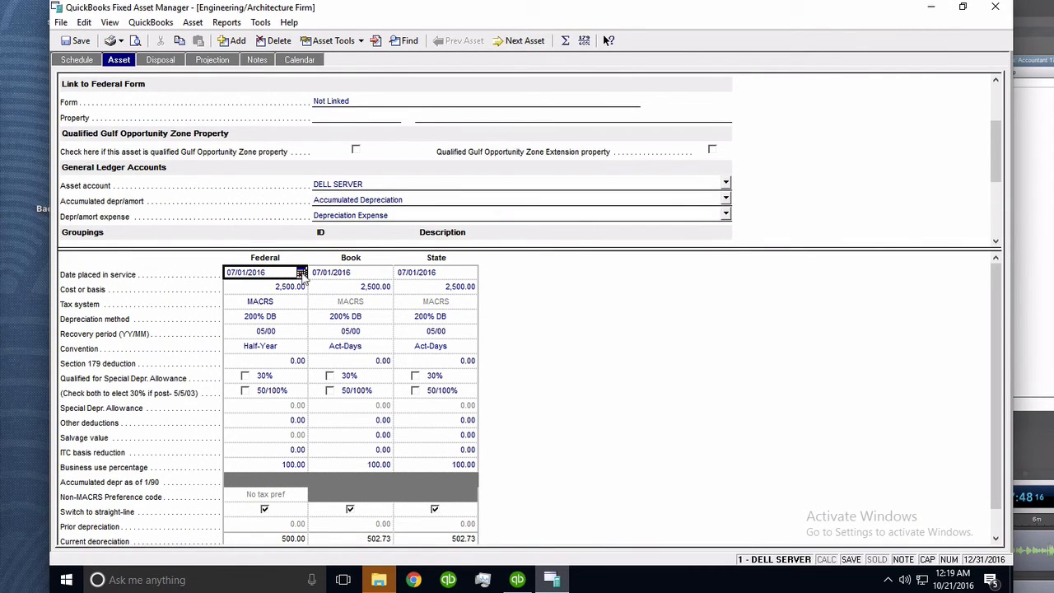
pyautogui.click(346, 276)
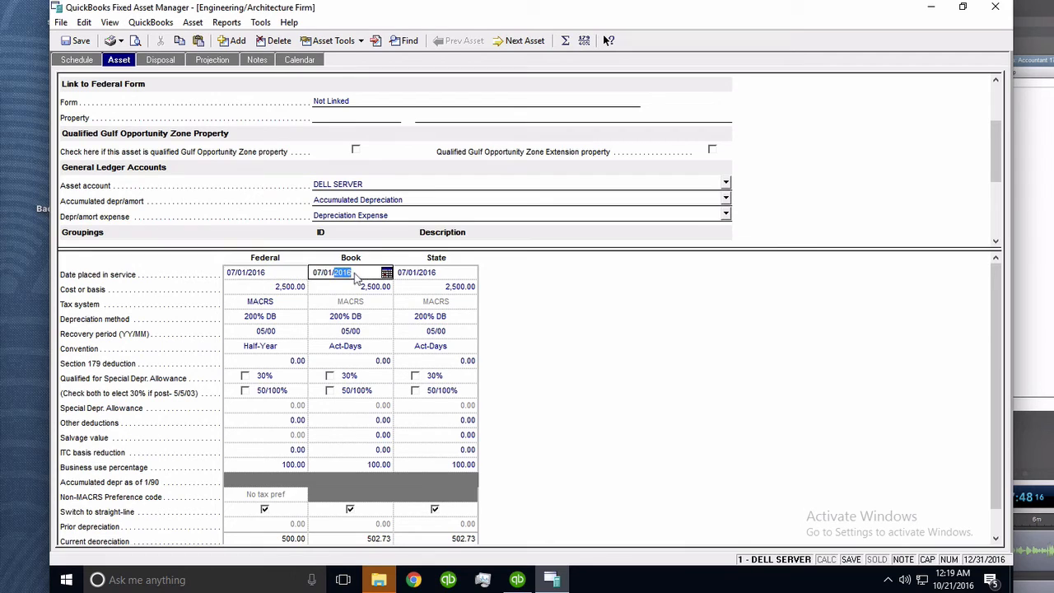
pyautogui.click(470, 276)
pyautogui.click(521, 273)
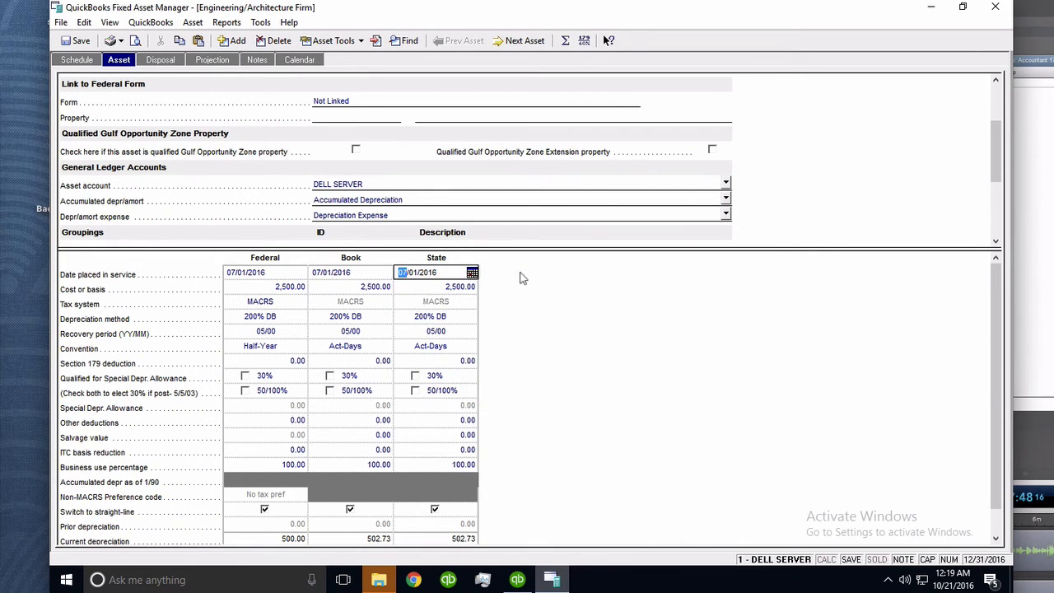
pyautogui.click(263, 290)
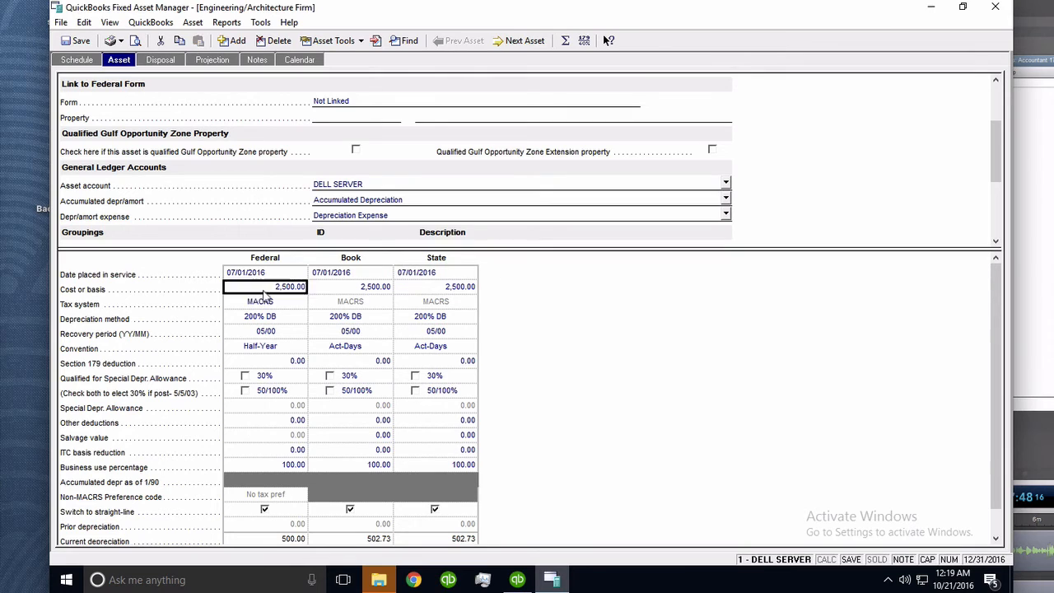
pyautogui.click(369, 292)
pyautogui.click(432, 287)
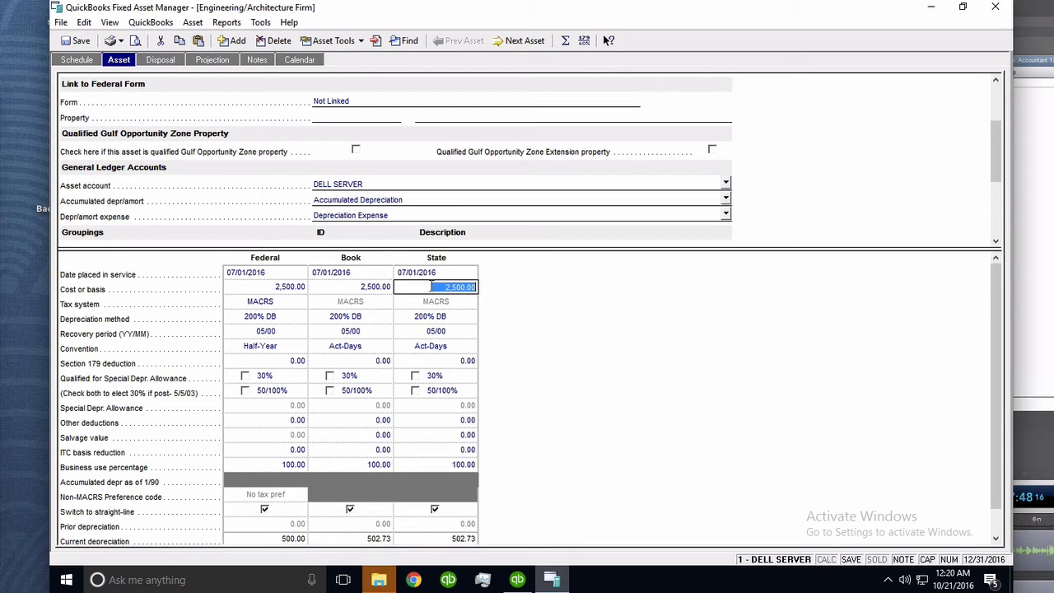
# - Review the Federal depreciation method choices and set the server's Book depreciation method to ST LINE
pyautogui.click(279, 316)
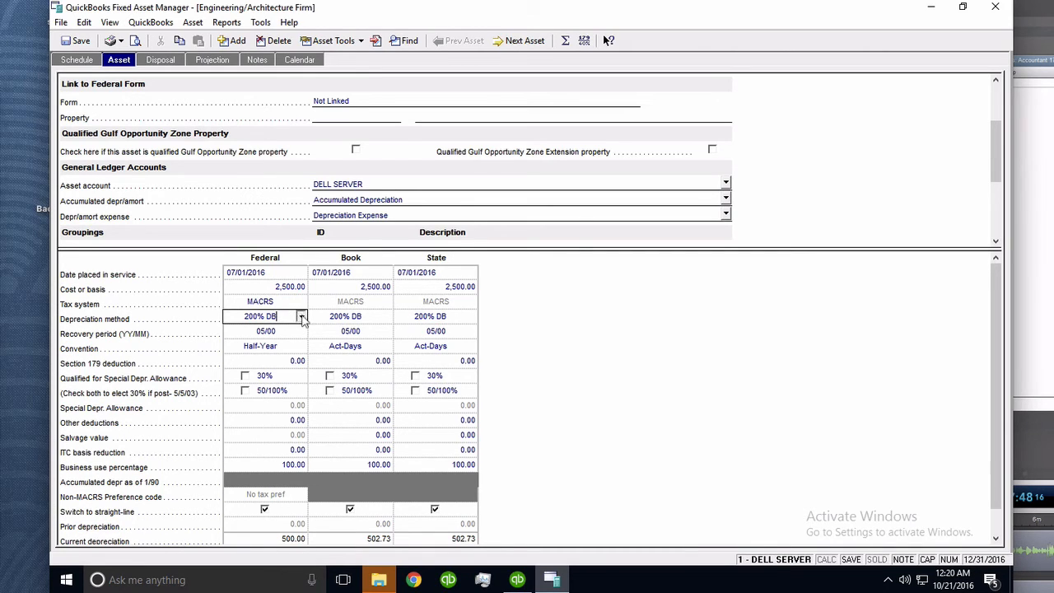
pyautogui.click(302, 318)
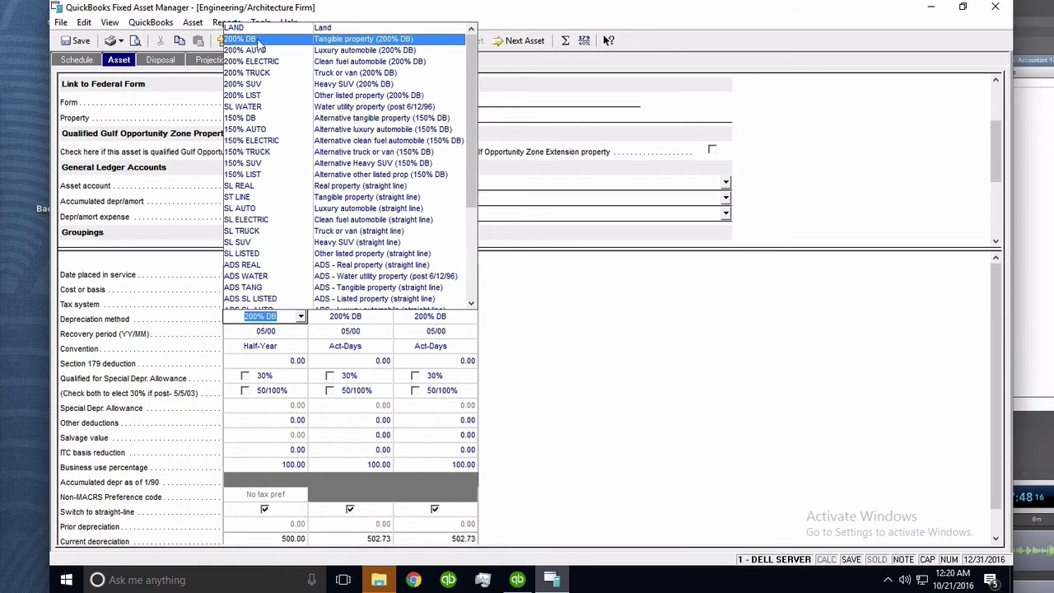
pyautogui.click(179, 323)
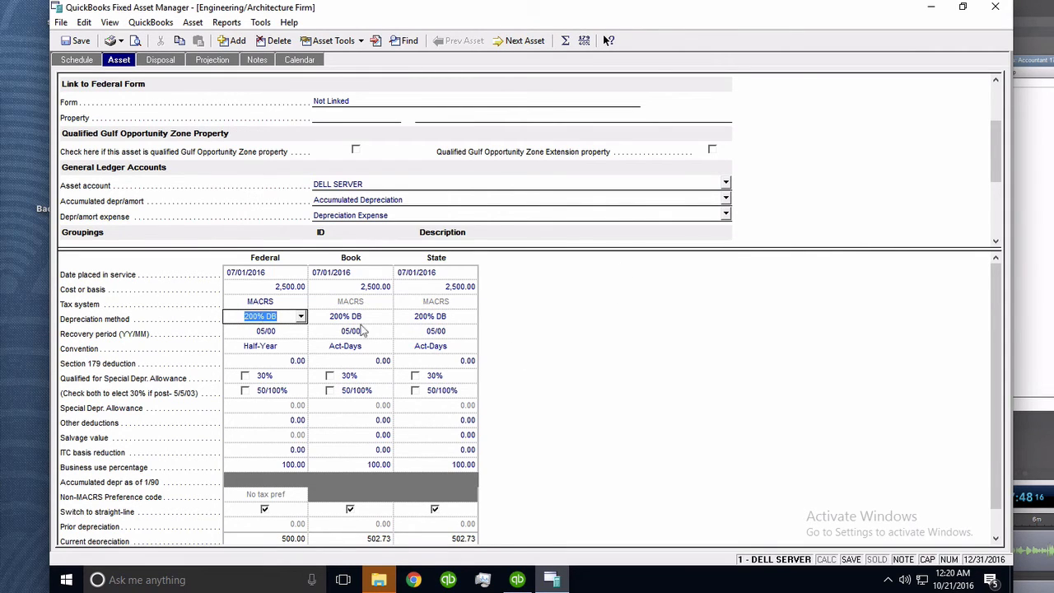
pyautogui.click(367, 319)
pyautogui.click(386, 317)
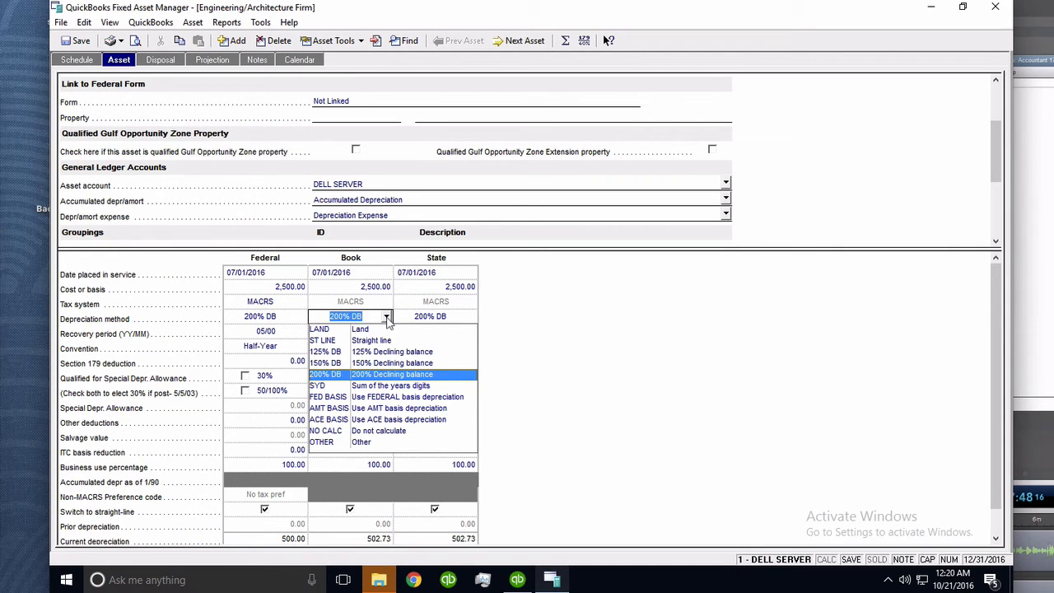
pyautogui.click(323, 340)
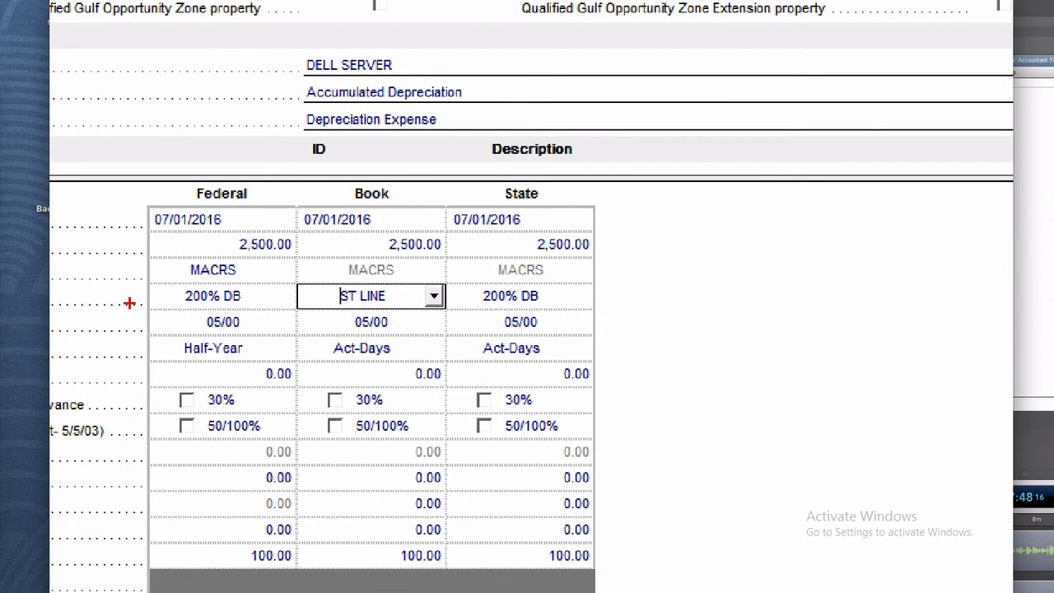
pyautogui.moveTo(155, 306); pyautogui.dragTo(451, 308)
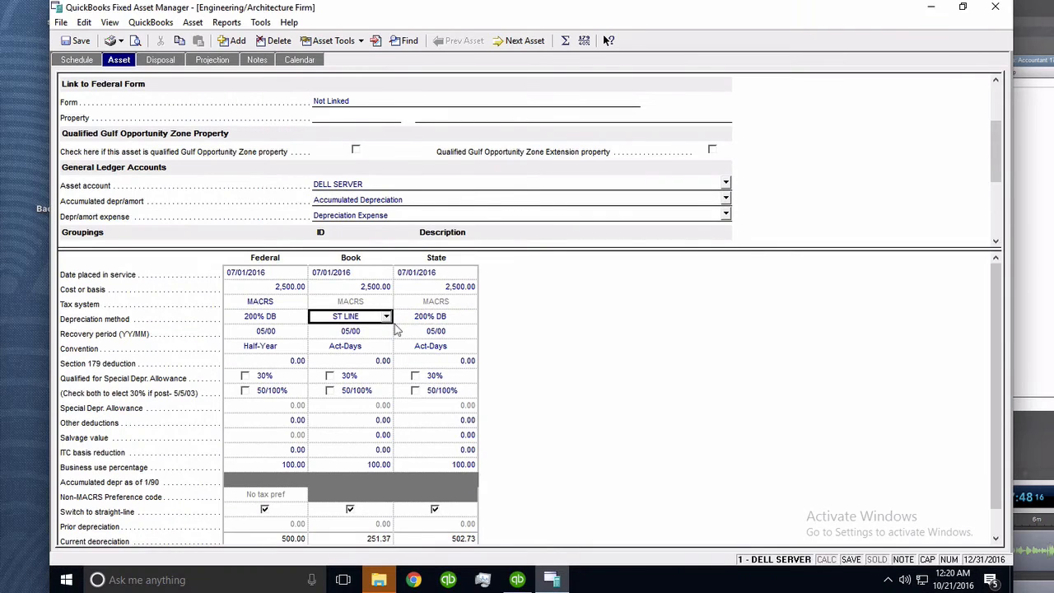
# - Set the server's Book recovery period to 03/00
pyautogui.click(265, 333)
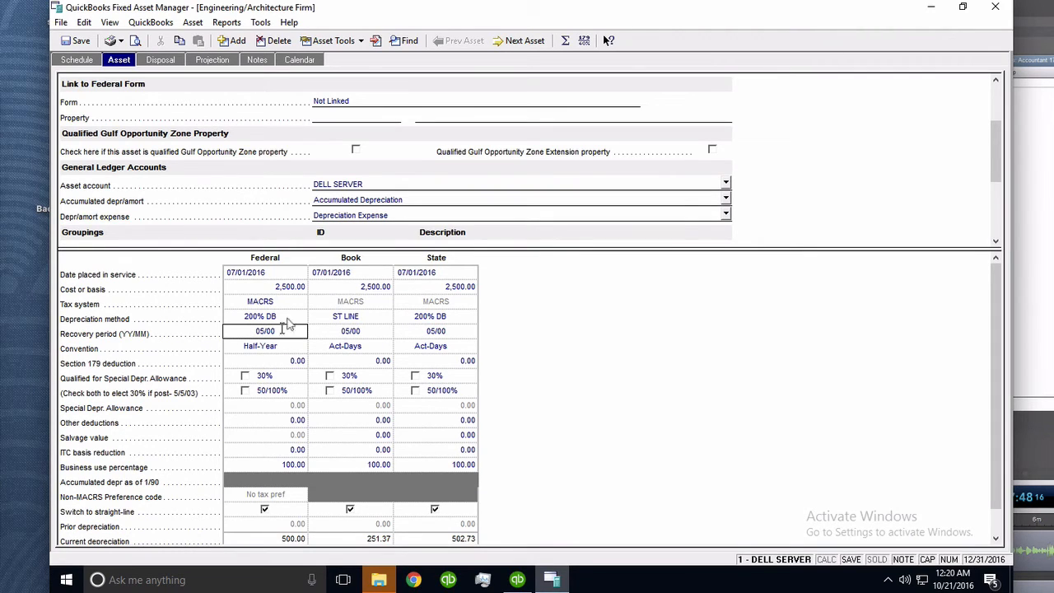
pyautogui.moveTo(260, 331); pyautogui.dragTo(244, 331)
pyautogui.click(364, 335)
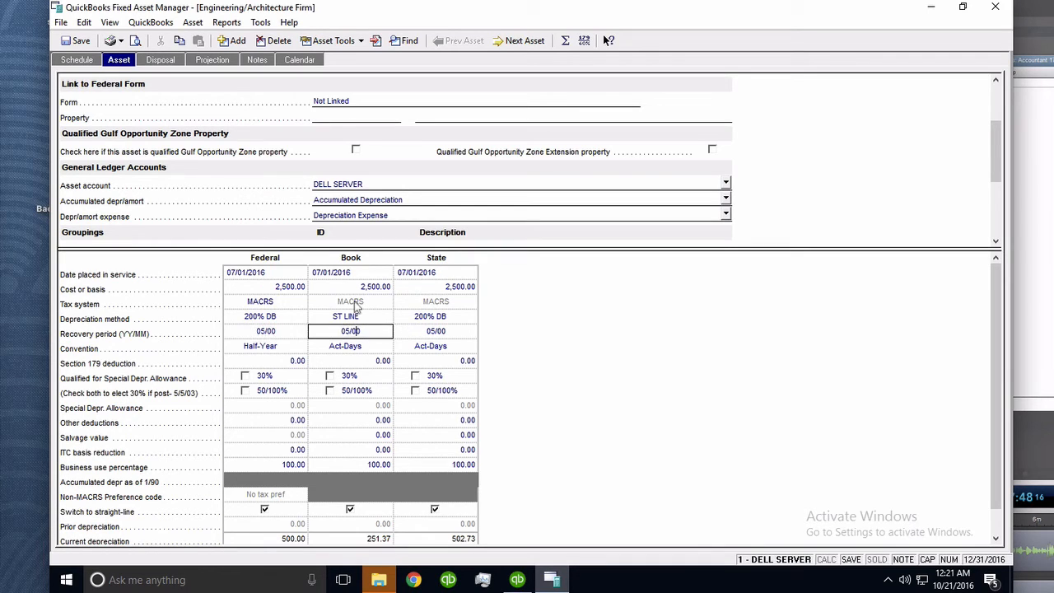
pyautogui.moveTo(349, 331); pyautogui.dragTo(336, 331)
pyautogui.write('03')
pyautogui.moveTo(351, 331); pyautogui.dragTo(364, 331)
pyautogui.hotkey('ctrl', '1')
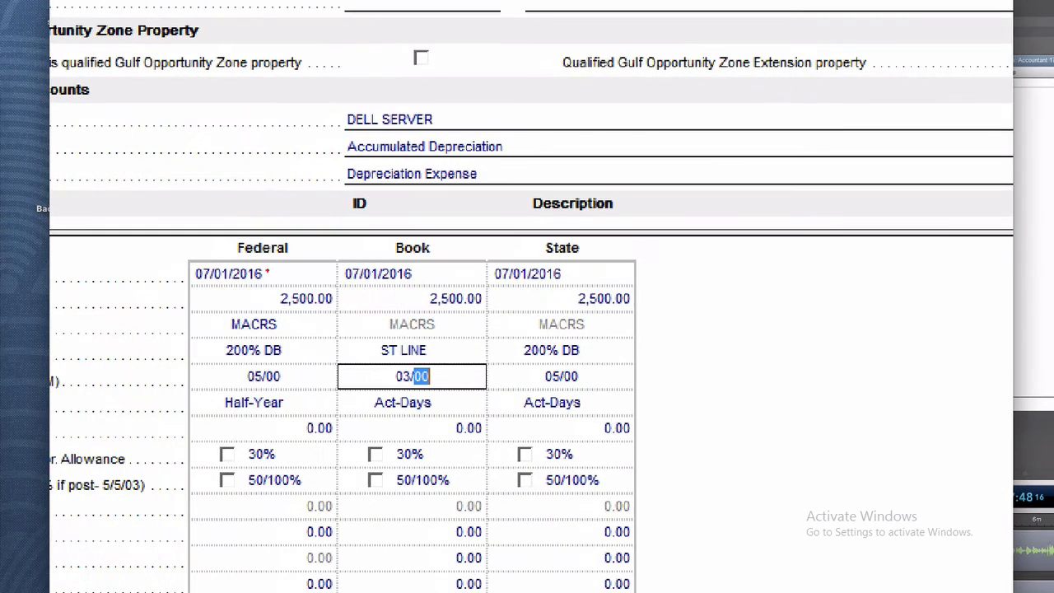
pyautogui.click(248, 265)
pyautogui.moveTo(270, 216)
pyautogui.mouseDown()
pyautogui.moveTo(163, 343)
pyautogui.moveTo(482, 236)
pyautogui.moveTo(205, 200)
pyautogui.mouseUp()
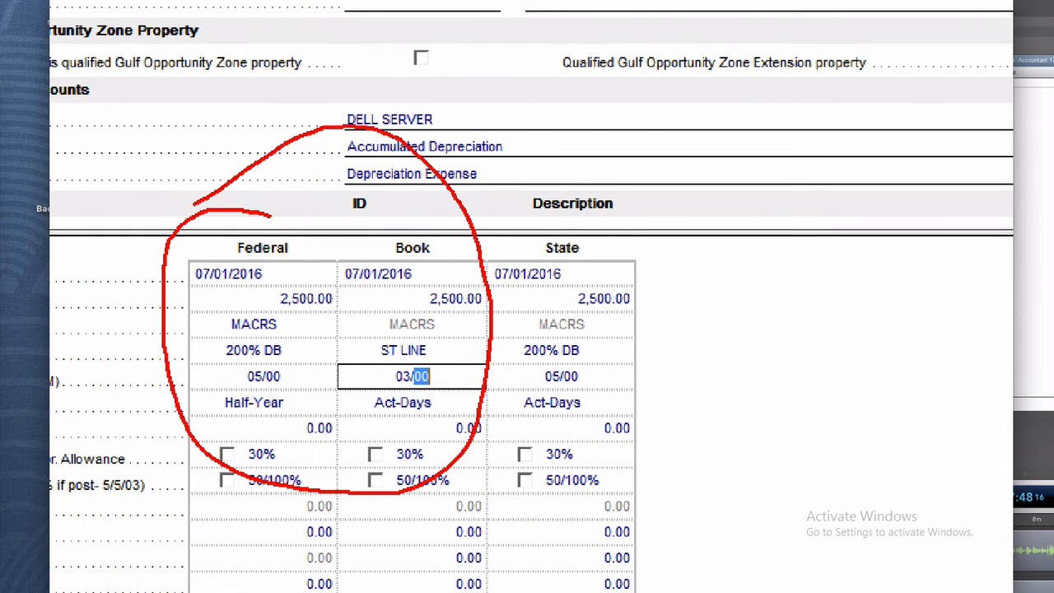
pyautogui.press('Escape')
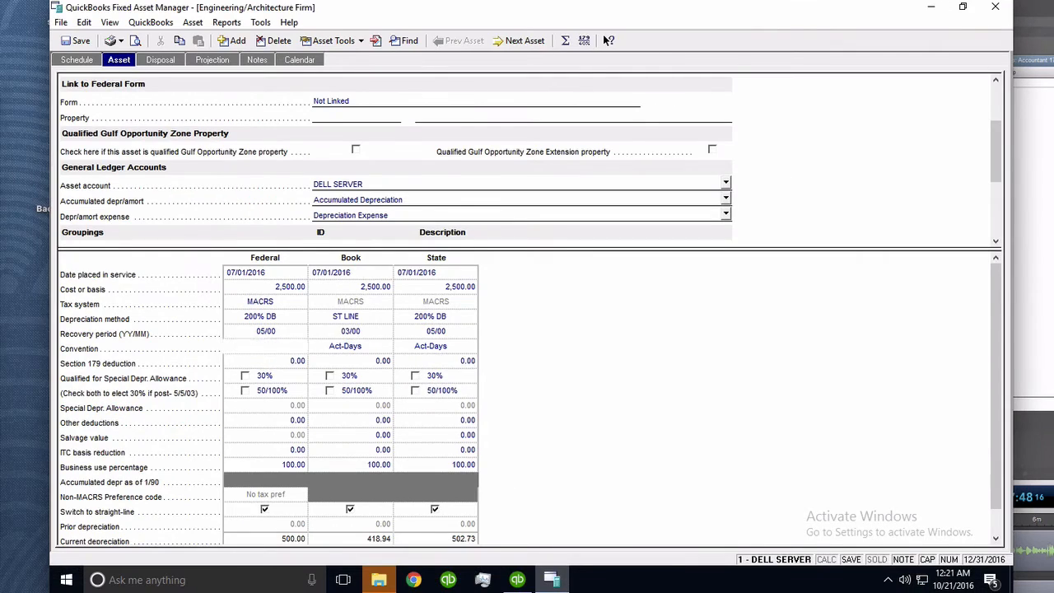
# - Set the server's Federal convention to Mid-Qtr and its Book convention to Full-Month, and check the calculated depreciation
pyautogui.click(280, 346)
pyautogui.click(302, 347)
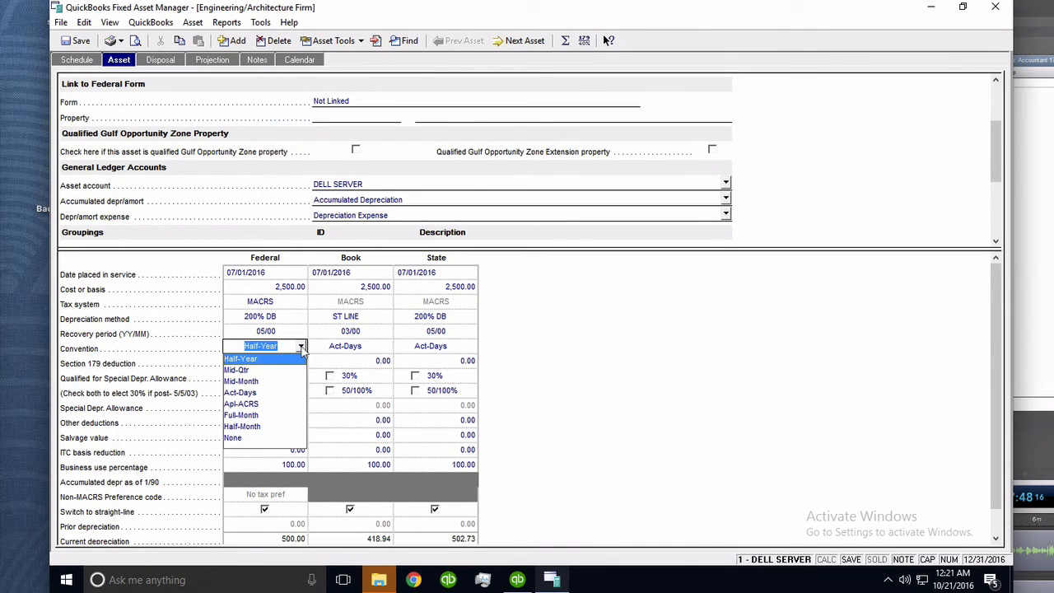
pyautogui.click(247, 370)
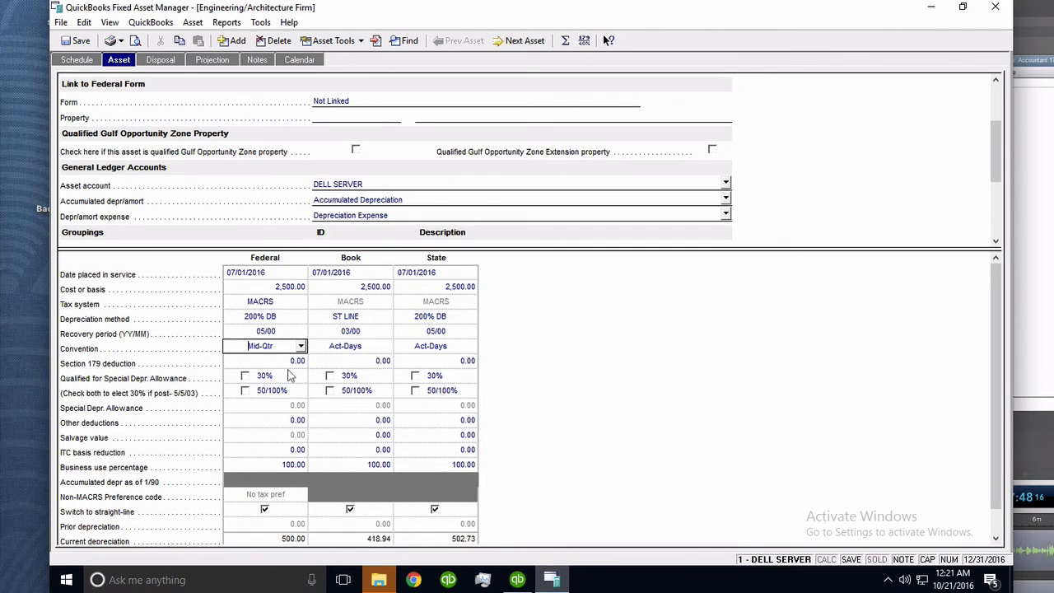
pyautogui.click(380, 347)
pyautogui.click(386, 346)
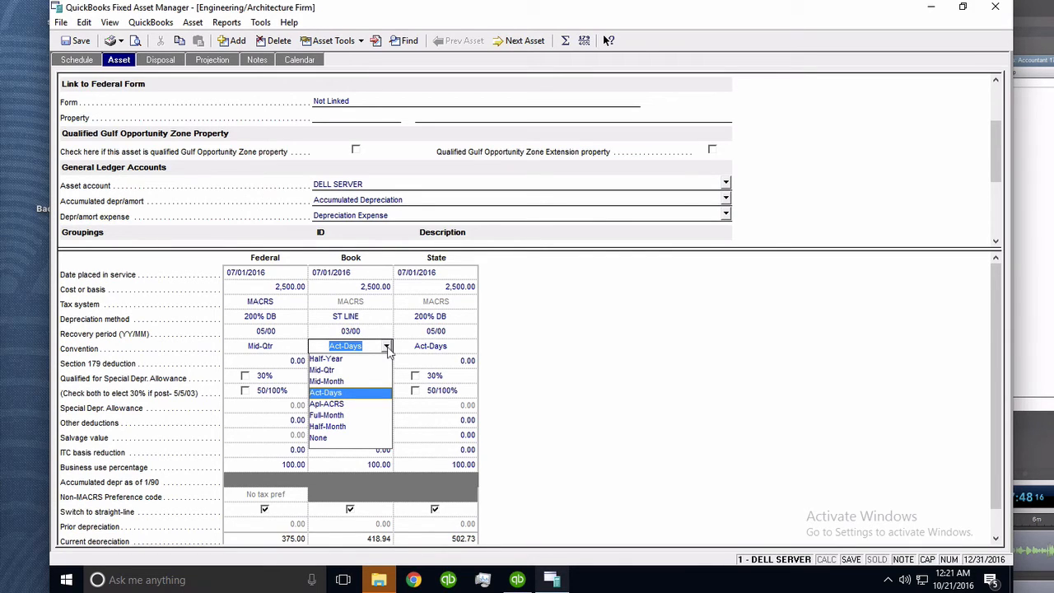
pyautogui.click(337, 416)
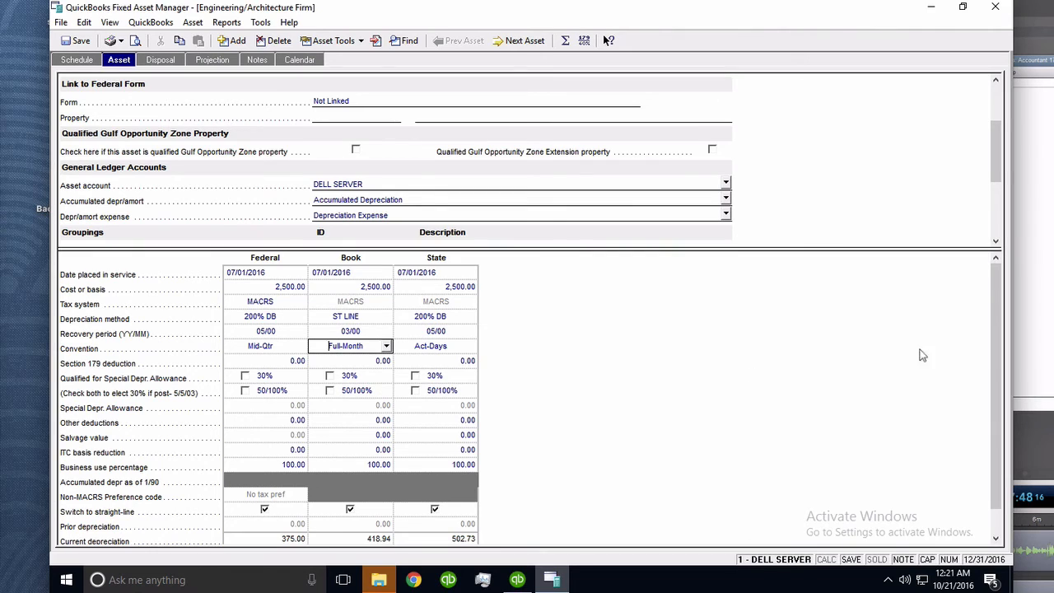
pyautogui.moveTo(992, 349); pyautogui.dragTo(994, 362)
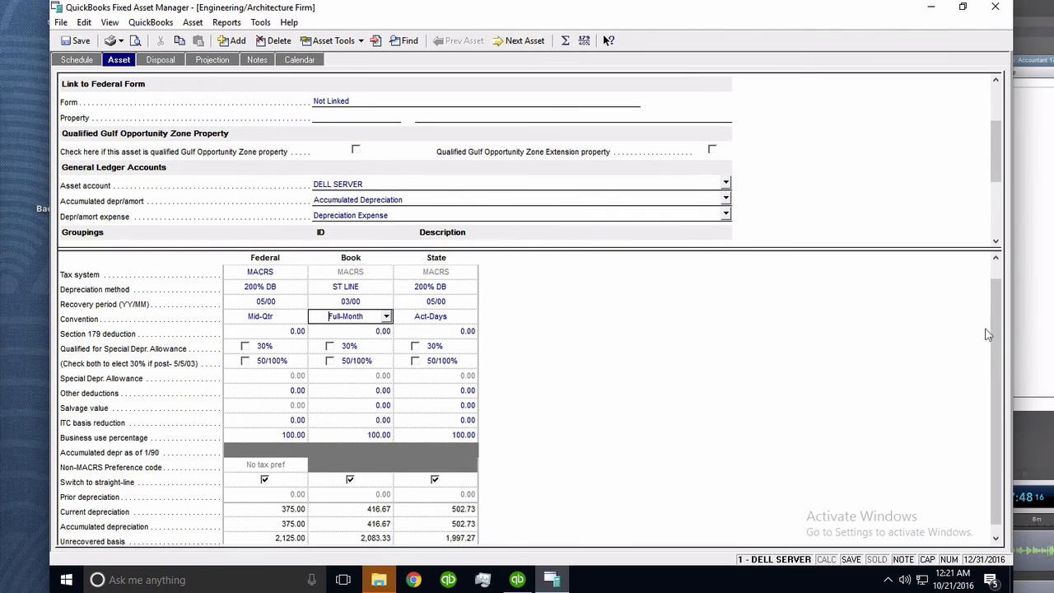
pyautogui.moveTo(988, 335); pyautogui.dragTo(993, 311)
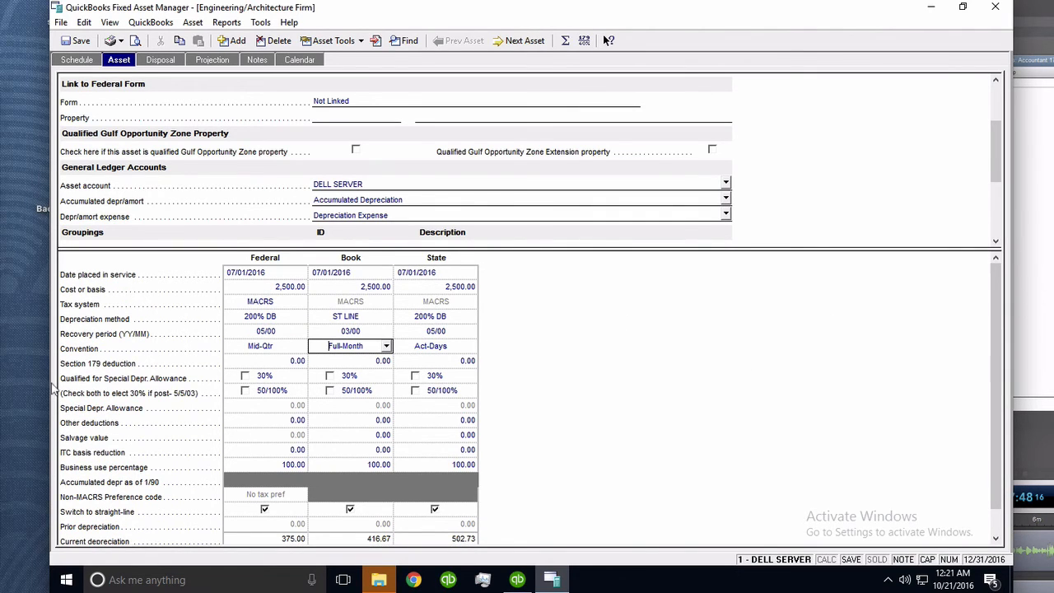
# - Qualify the server for the 50/100% Federal special depreciation allowance and check the allowance against the cost or basis
pyautogui.click(246, 392)
pyautogui.click(245, 392)
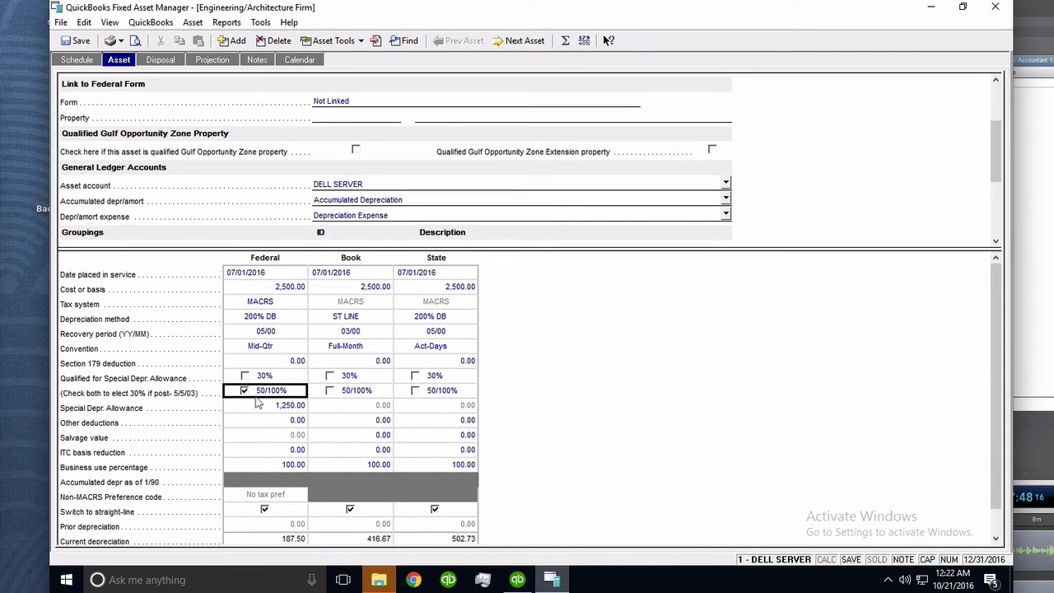
pyautogui.click(299, 408)
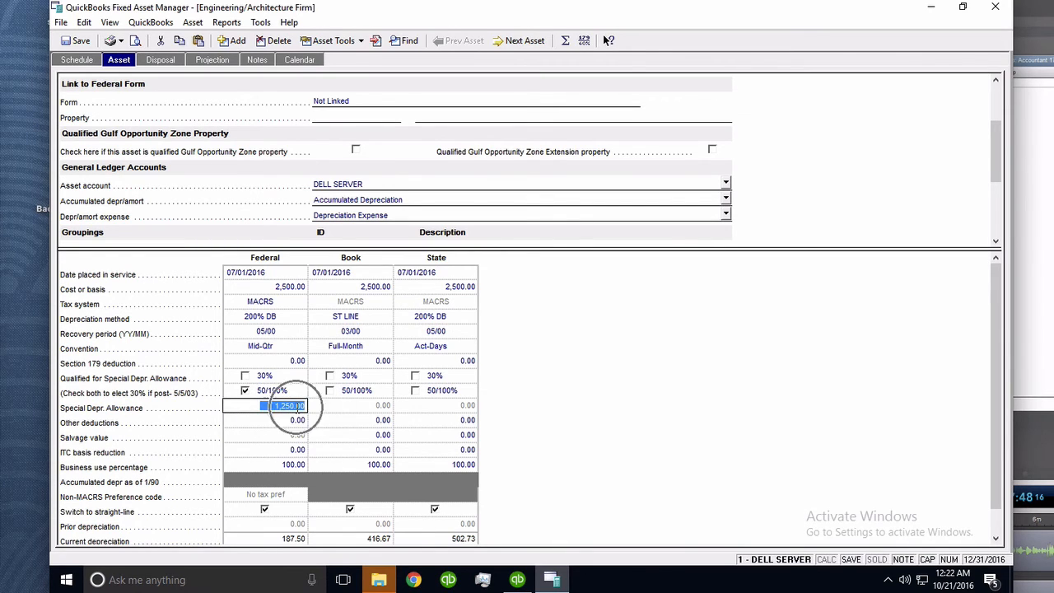
pyautogui.click(268, 405)
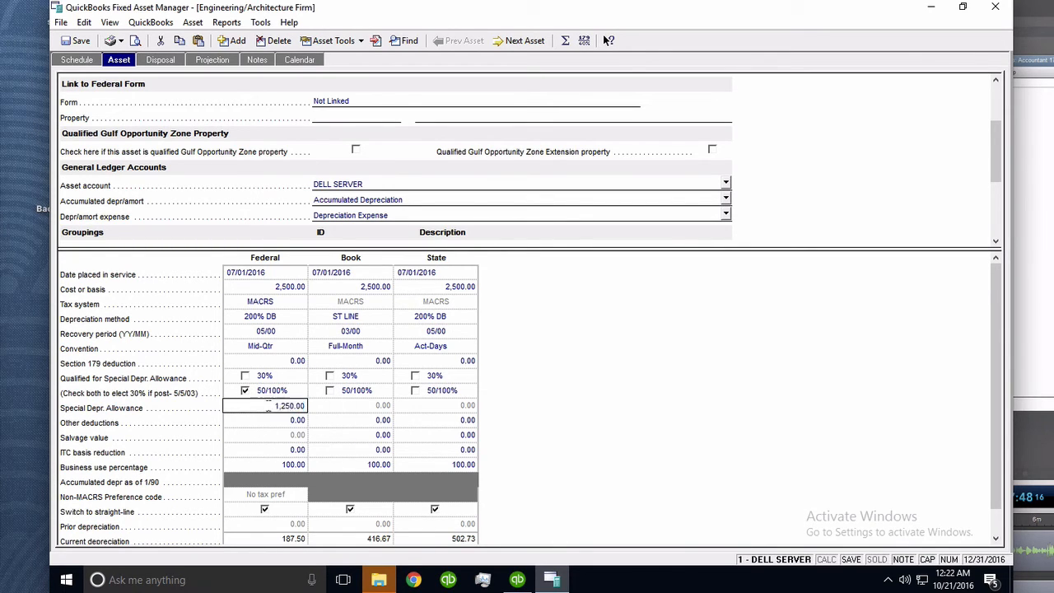
pyautogui.click(276, 288)
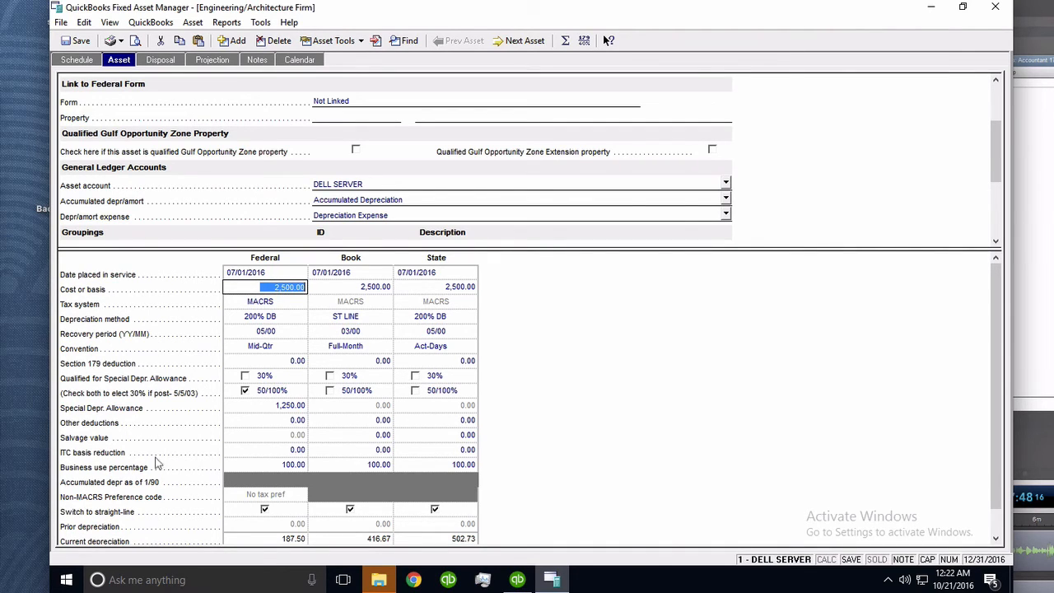
# - Examine the server's Federal business use percentage and its current depreciation, accumulated depreciation and unrecovered basis
pyautogui.click(283, 465)
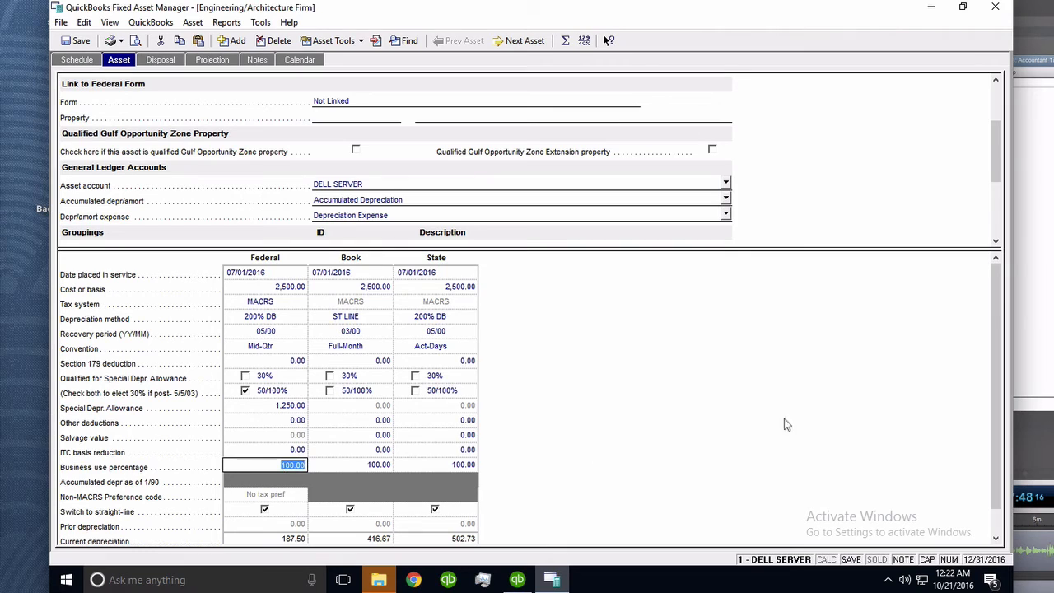
pyautogui.moveTo(995, 402)
pyautogui.mouseDown()
pyautogui.moveTo(1003, 438)
pyautogui.moveTo(1005, 404)
pyautogui.moveTo(993, 397)
pyautogui.mouseUp()
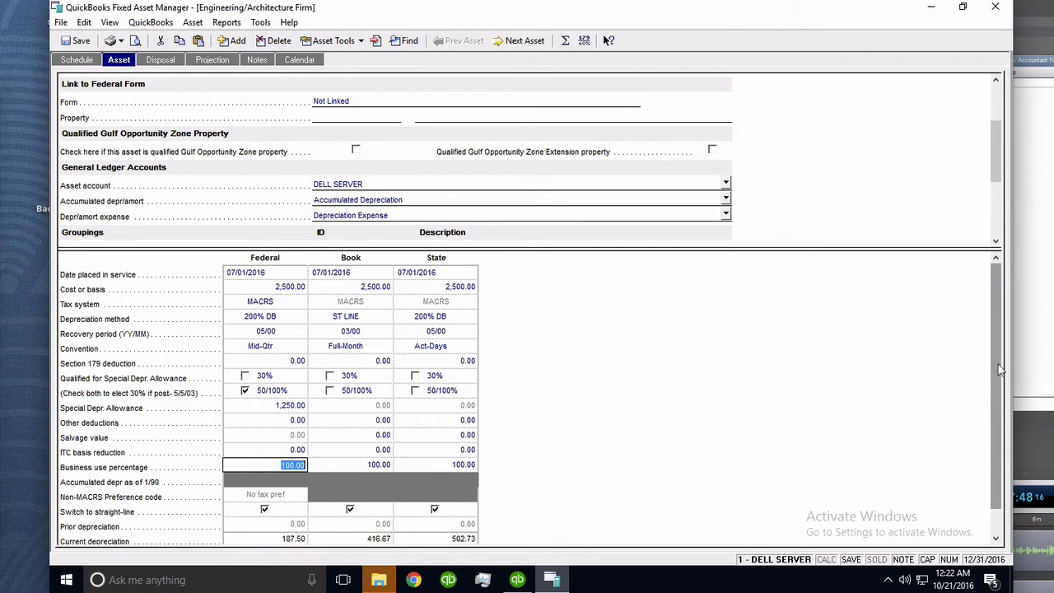
pyautogui.moveTo(999, 371); pyautogui.dragTo(1002, 391)
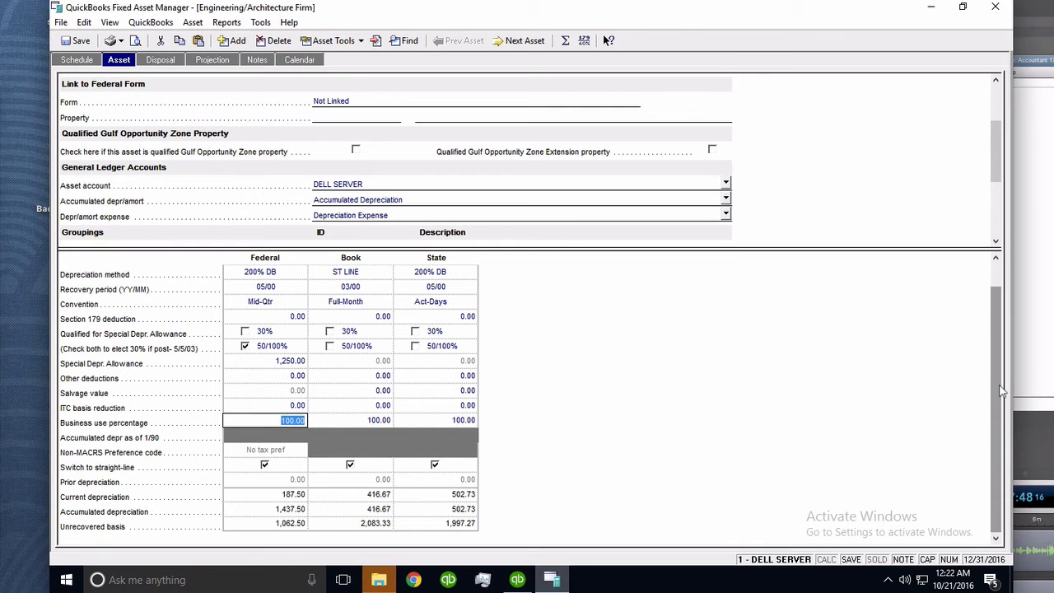
# - Set the server's Book salvage value to 600
pyautogui.click(293, 392)
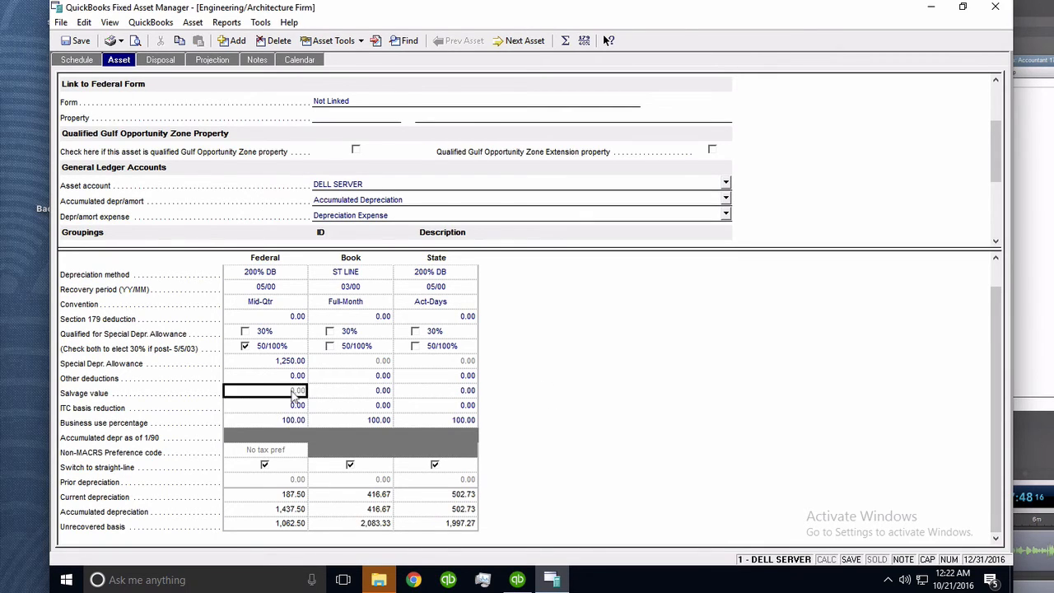
pyautogui.click(370, 391)
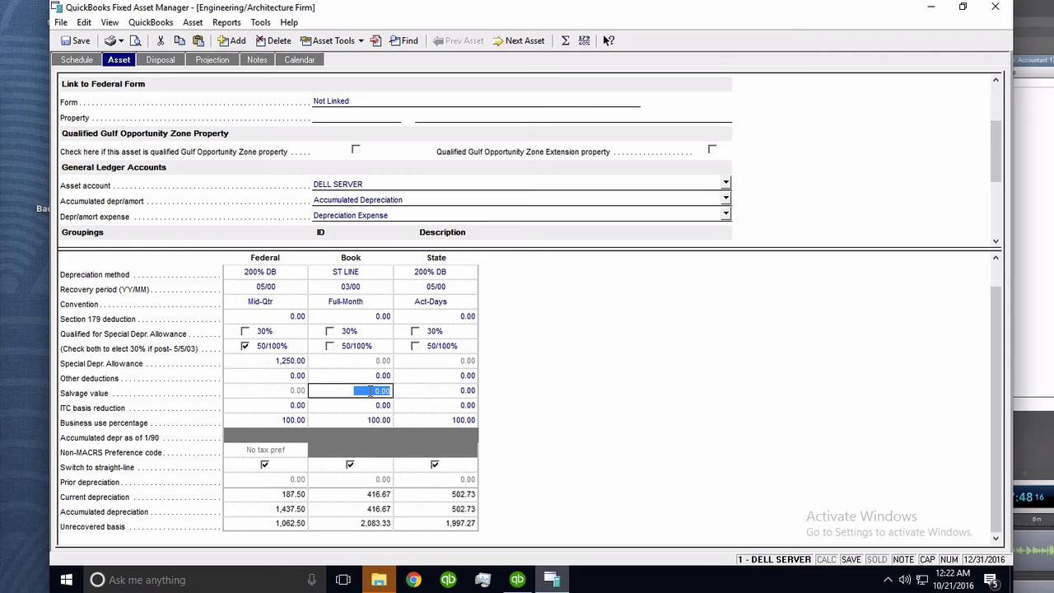
pyautogui.scroll(1, 993, 337)
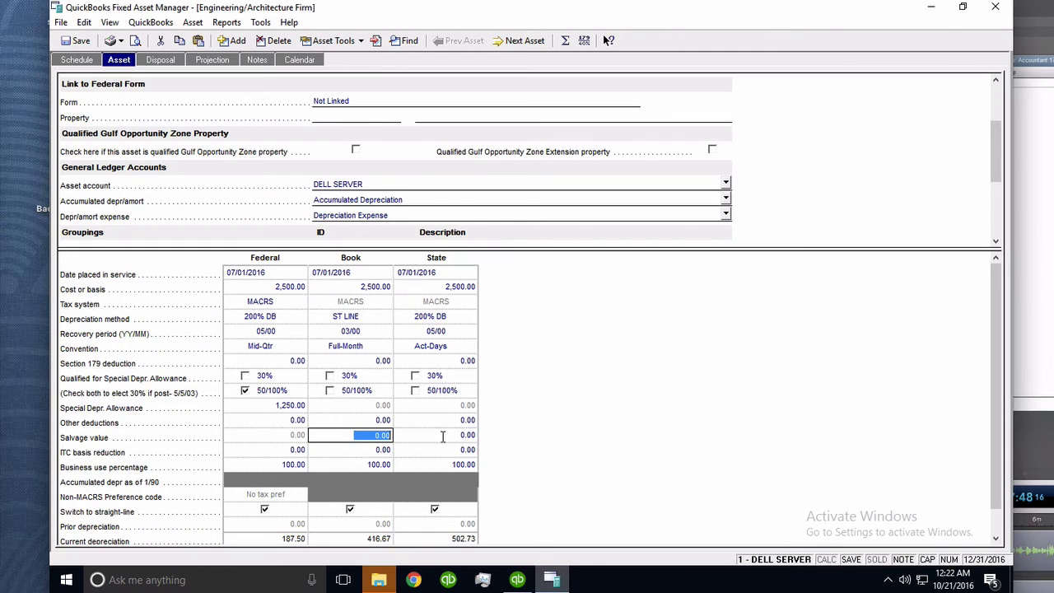
pyautogui.write('600')
pyautogui.press('Return')
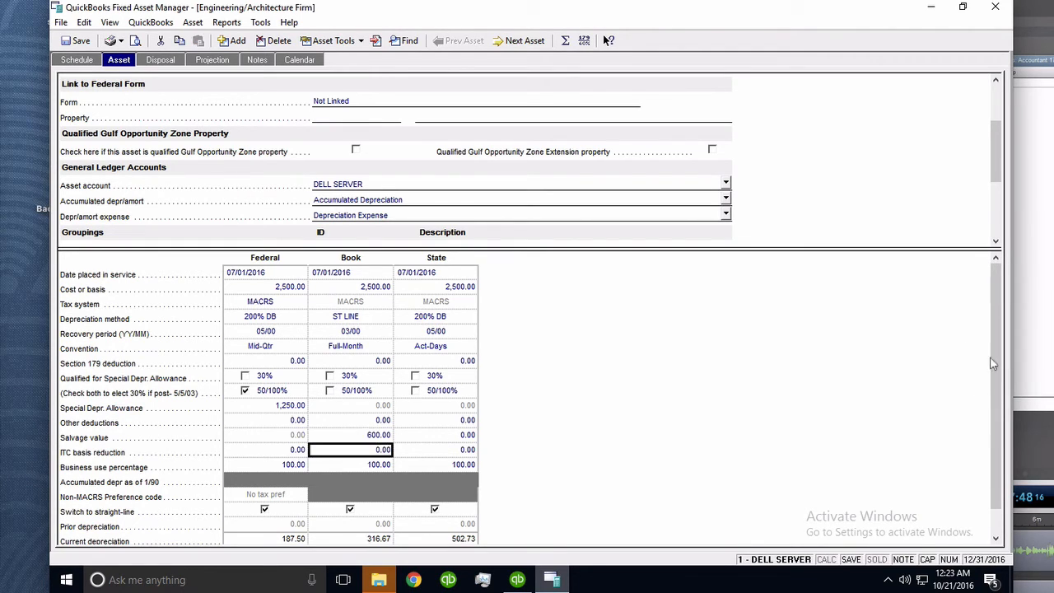
# - Review the server's Book salvage value, cost and recovery period alongside its Federal cost and special depreciation allowance
pyautogui.click(380, 433)
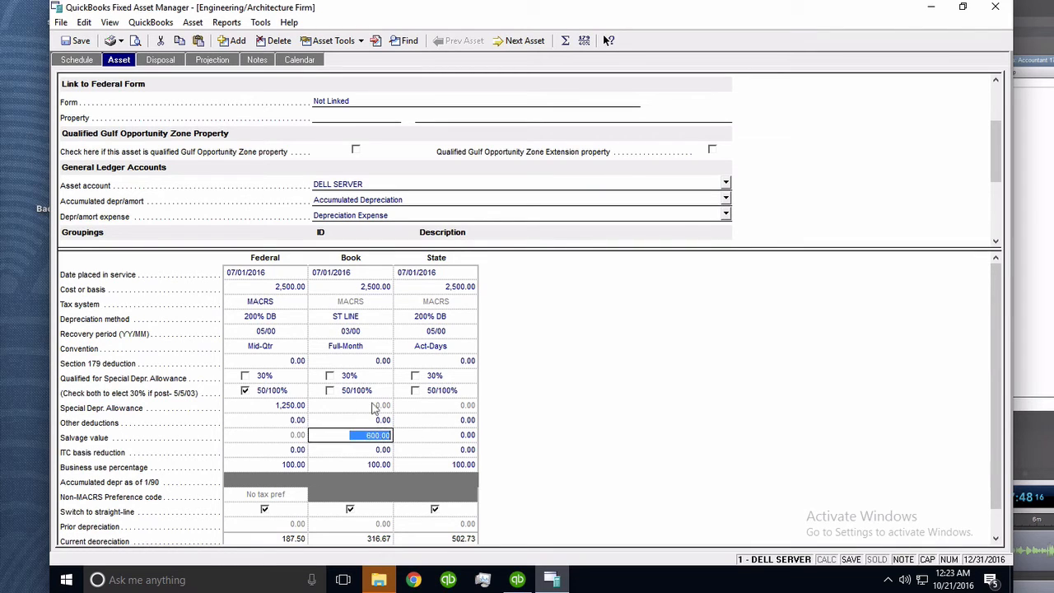
pyautogui.click(372, 290)
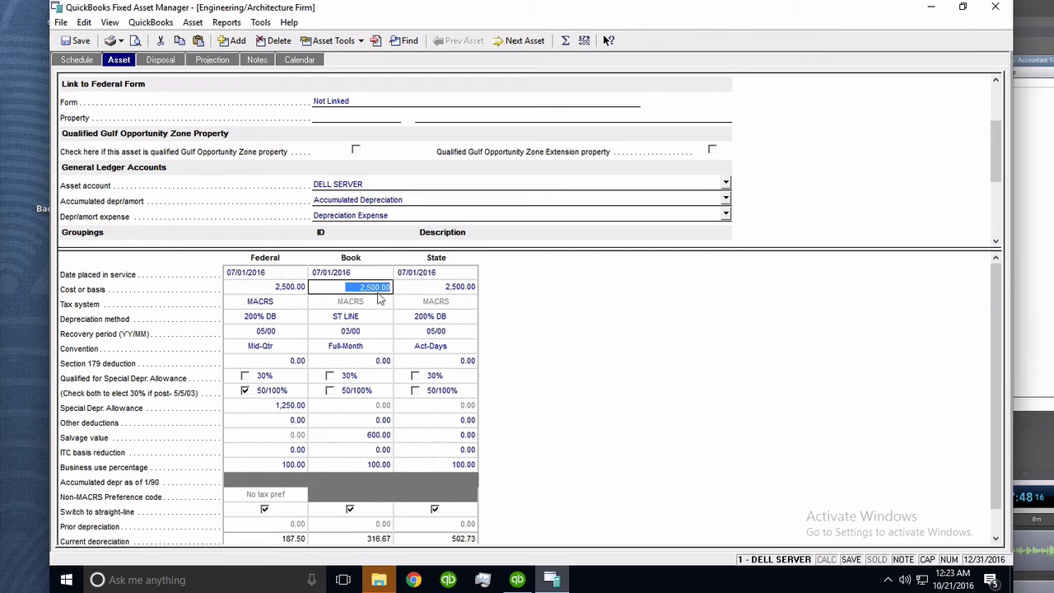
pyautogui.click(364, 331)
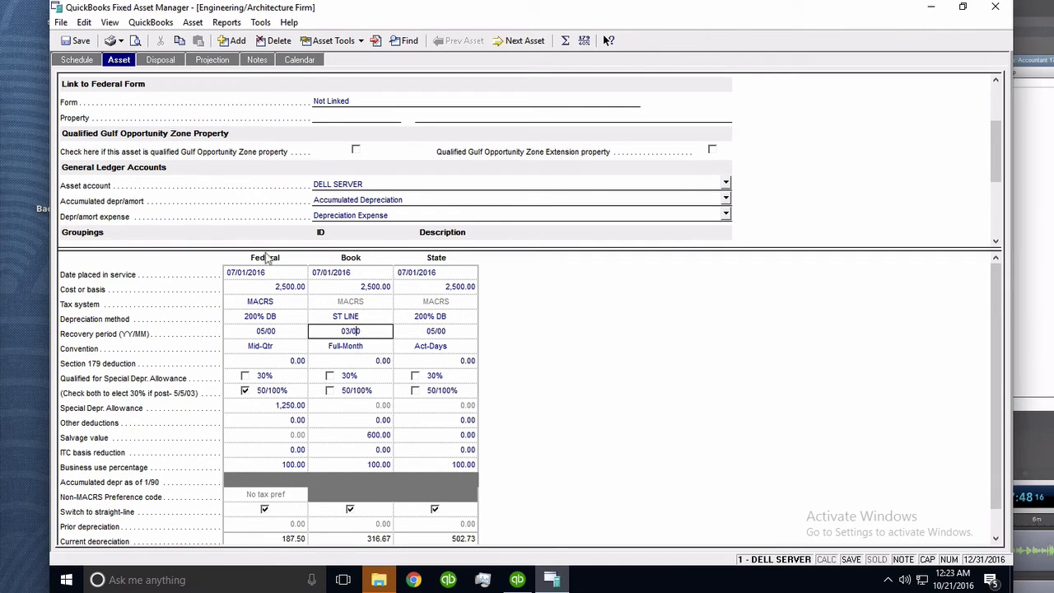
pyautogui.click(287, 286)
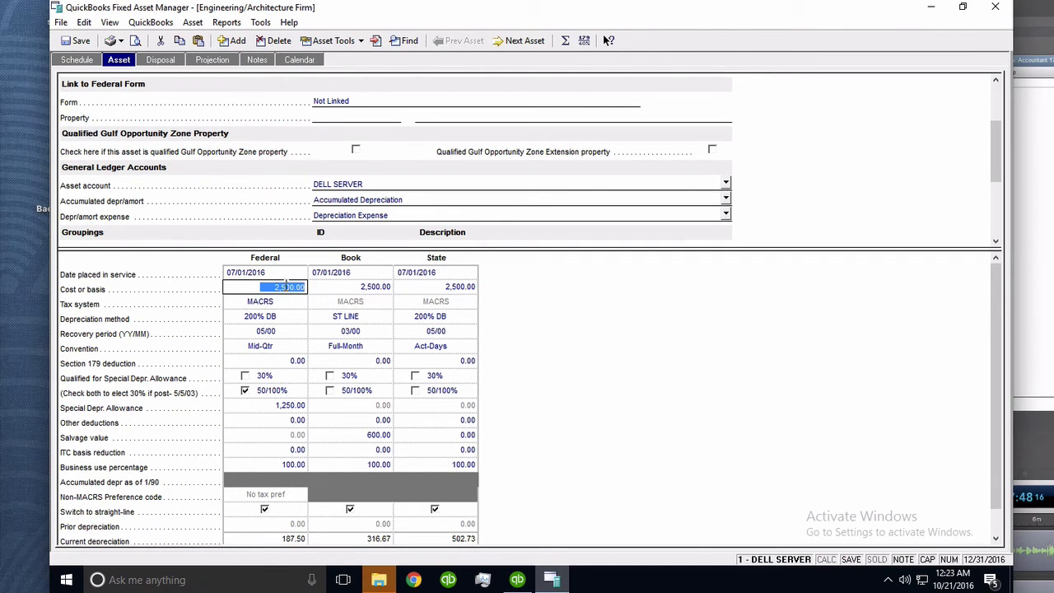
pyautogui.click(294, 408)
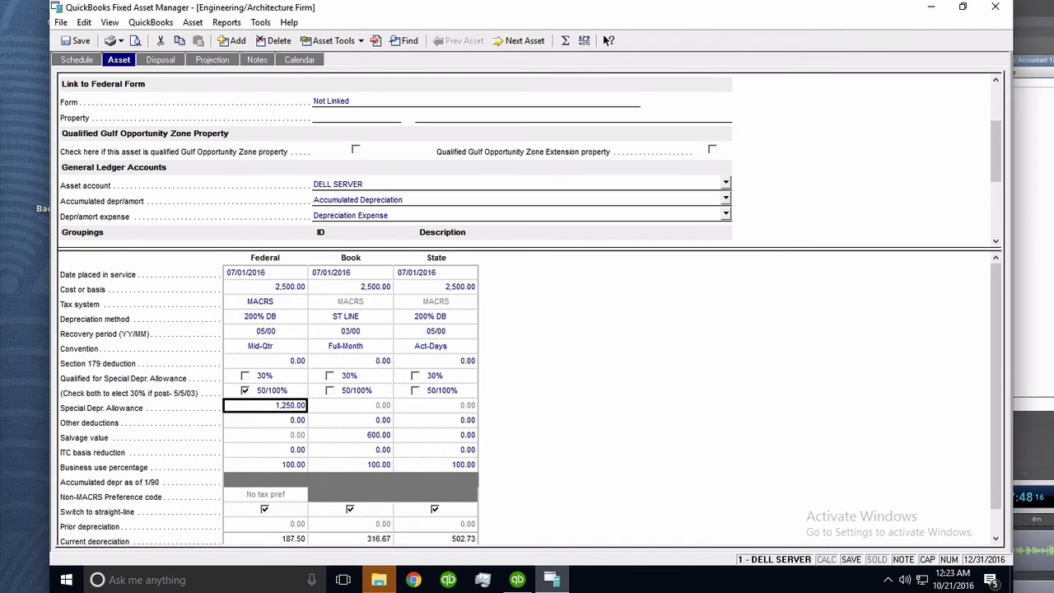
pyautogui.click(292, 406)
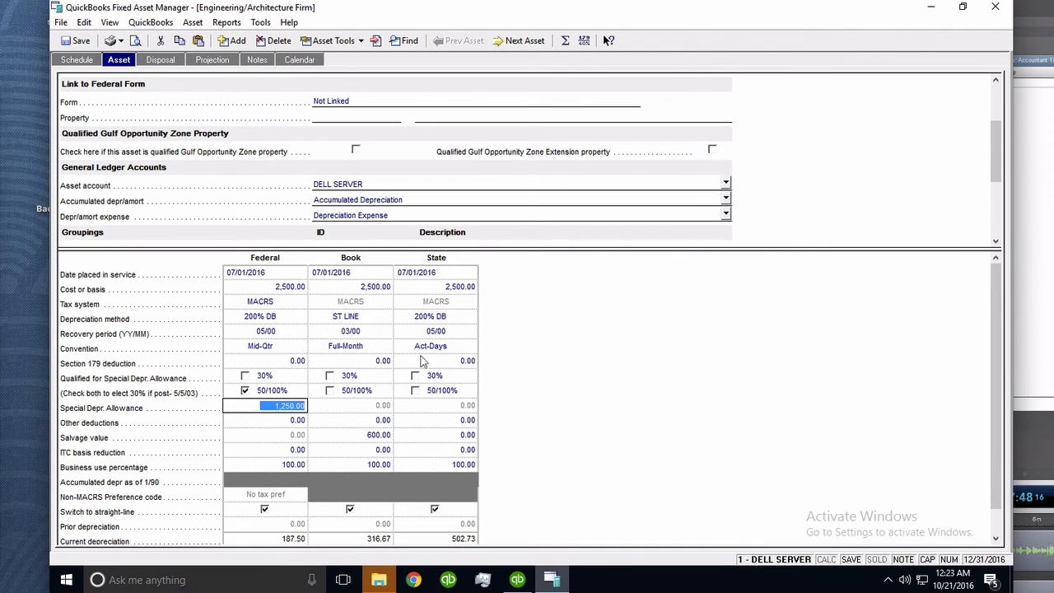
# - Check the server's Federal and Book current depreciation against the special allowance, and save the asset
pyautogui.moveTo(998, 336); pyautogui.dragTo(1002, 392)
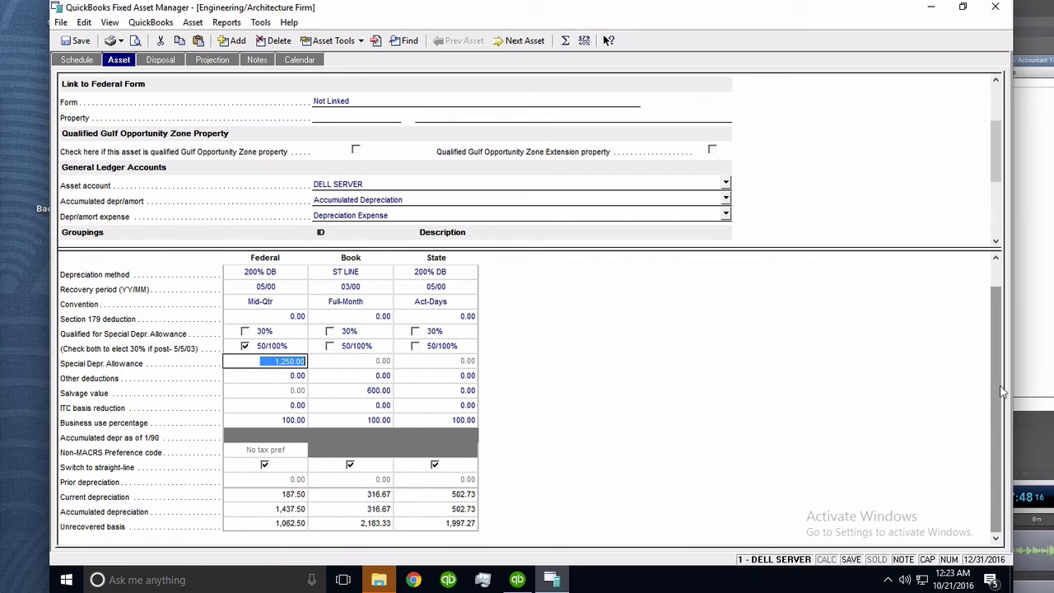
pyautogui.click(290, 496)
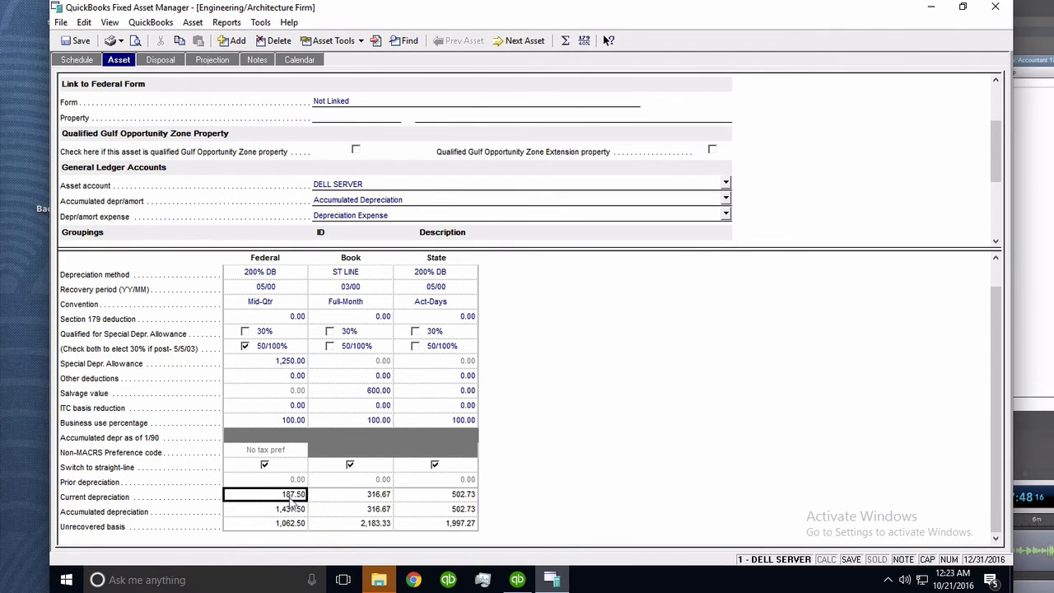
pyautogui.click(291, 361)
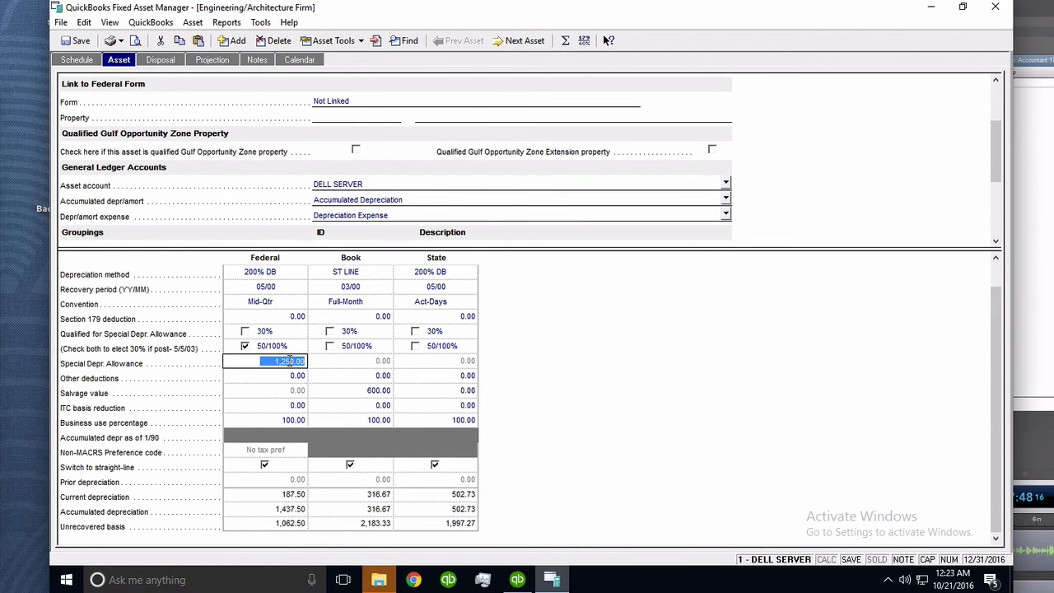
pyautogui.click(385, 499)
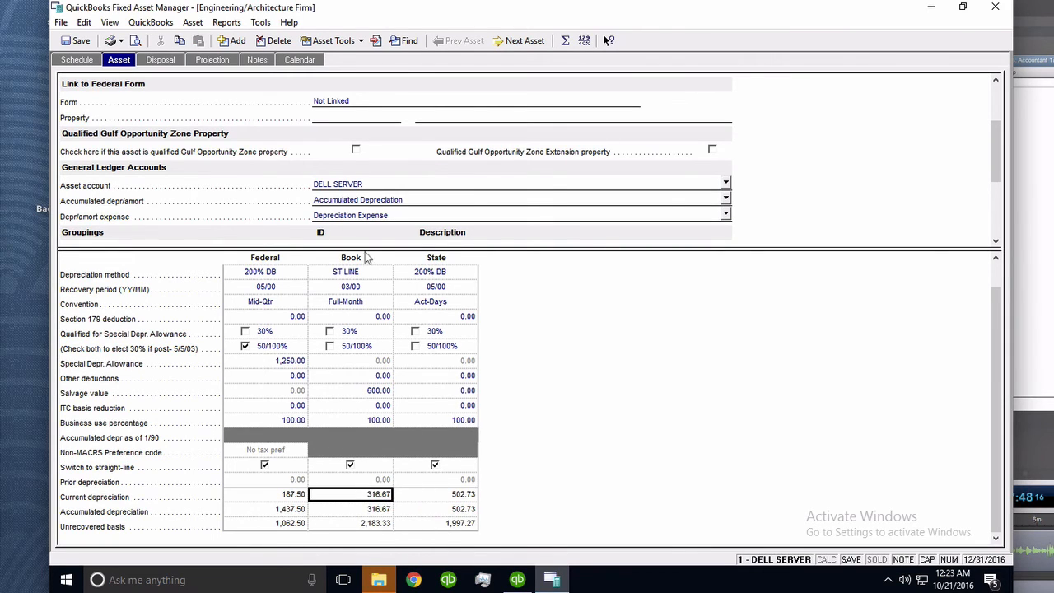
pyautogui.click(79, 42)
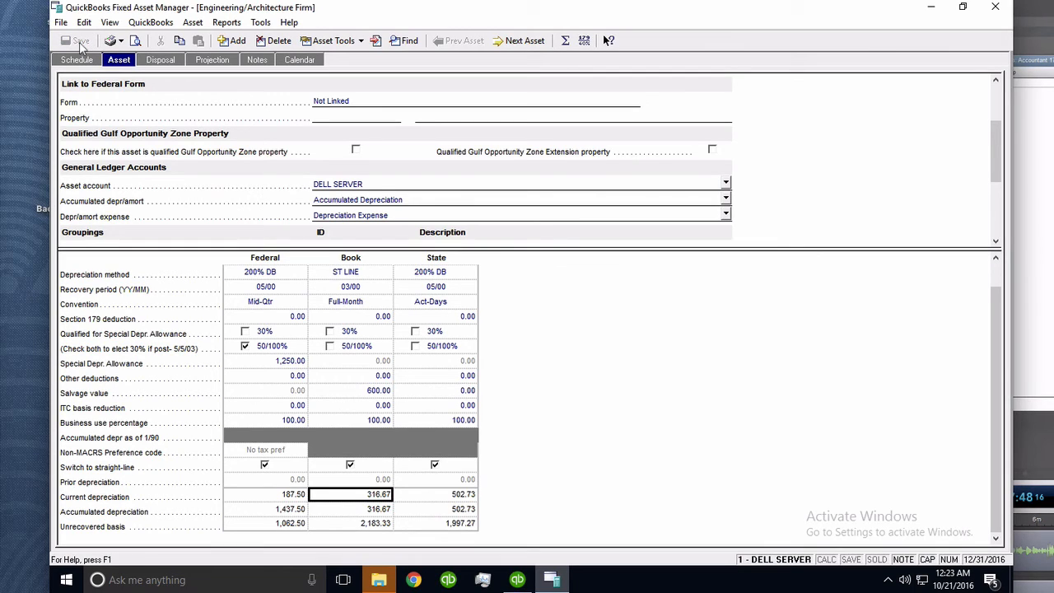
# - Display the Depreciation Schedule by G/L Account Number report on the Federal basis through 12/31/2016 for all assets
pyautogui.click(226, 22)
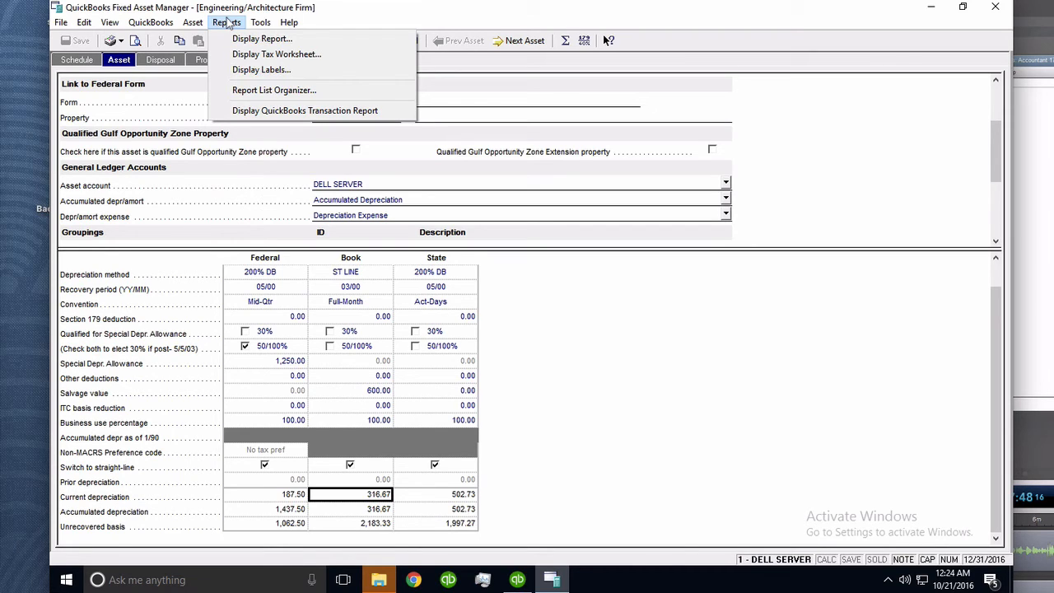
pyautogui.click(260, 39)
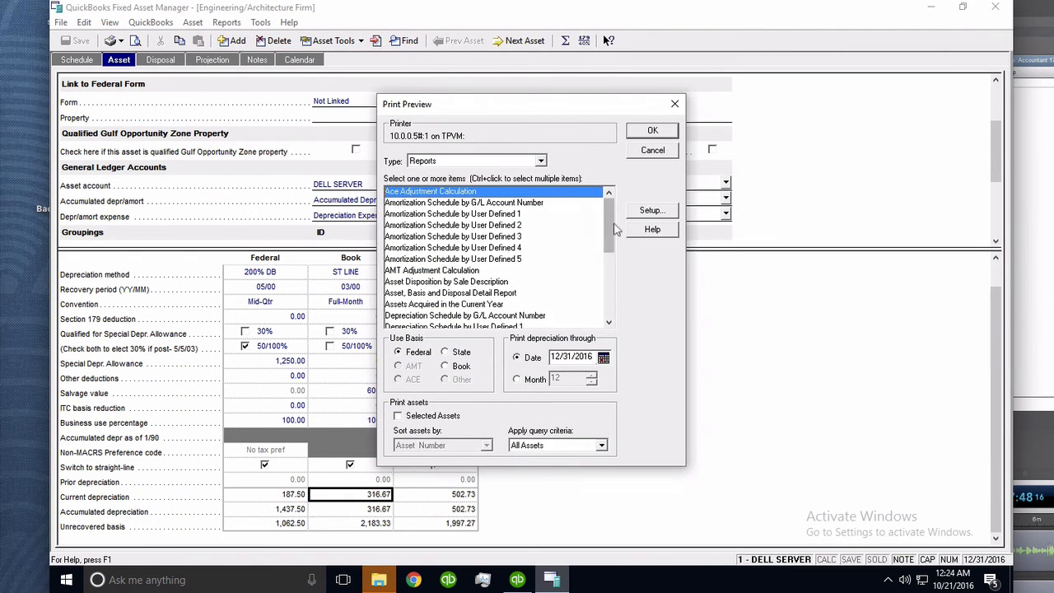
pyautogui.moveTo(614, 227); pyautogui.dragTo(615, 257)
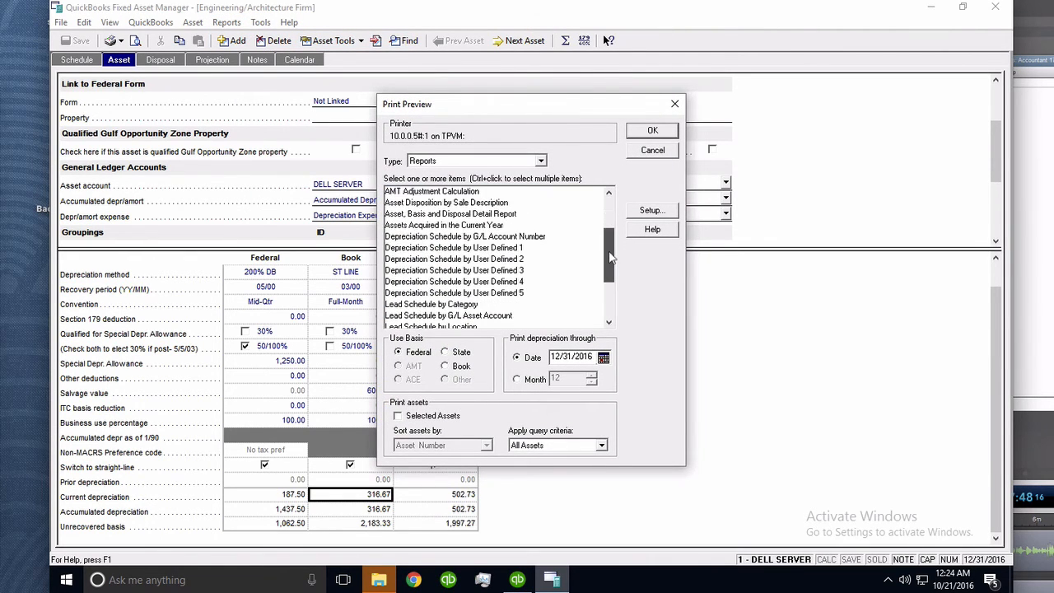
pyautogui.click(449, 251)
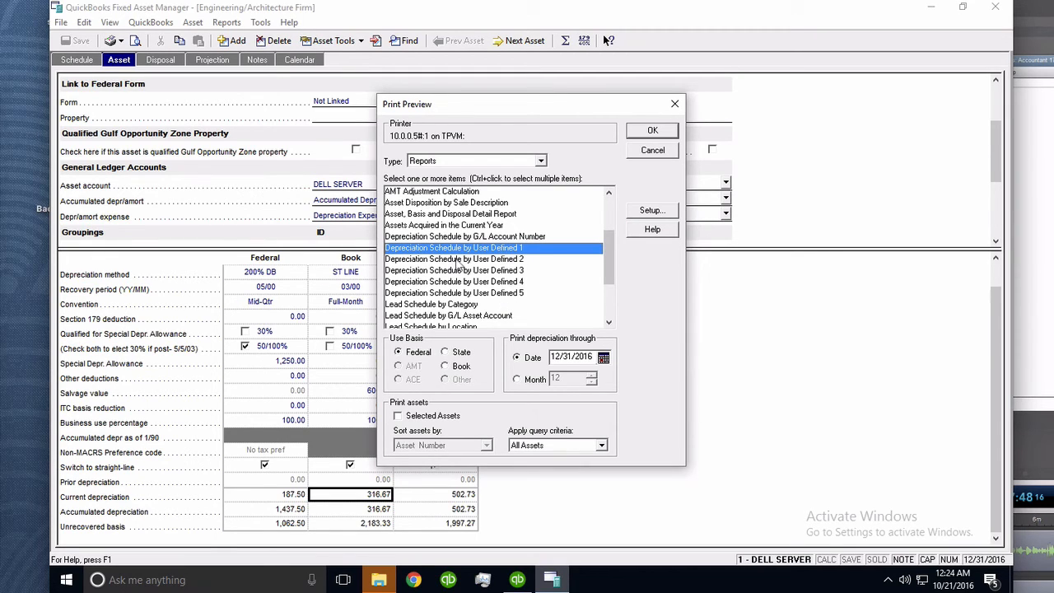
pyautogui.moveTo(611, 258)
pyautogui.mouseDown()
pyautogui.moveTo(610, 291)
pyautogui.moveTo(613, 272)
pyautogui.mouseUp()
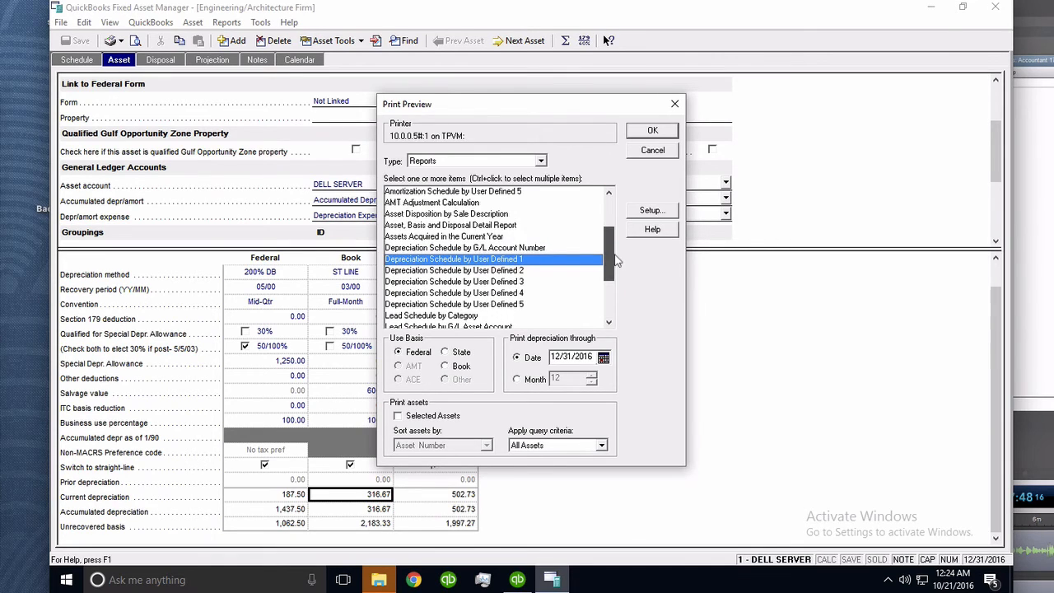
pyautogui.click(454, 248)
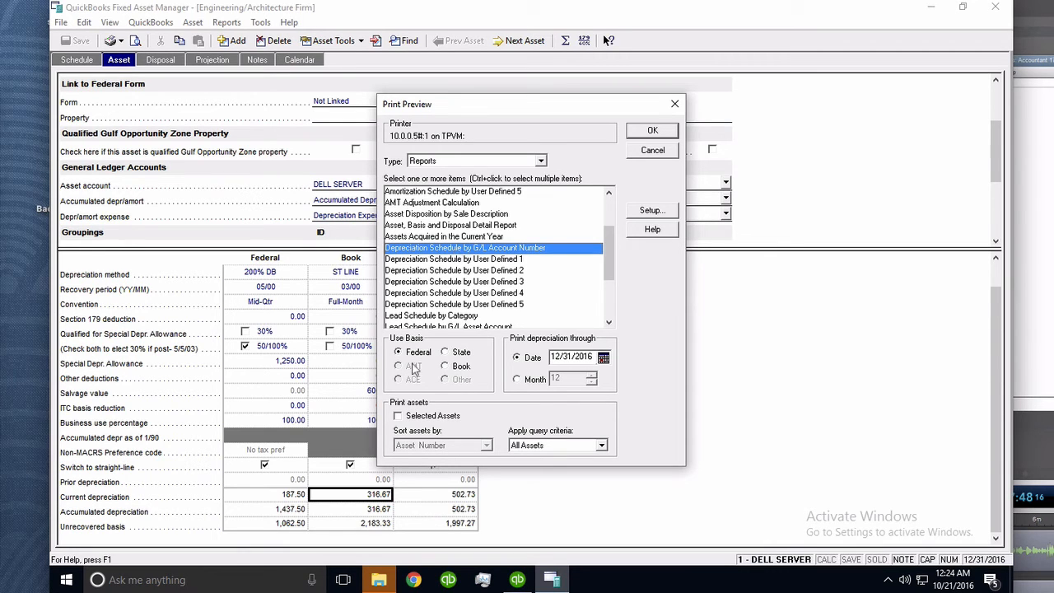
pyautogui.hotkey('ctrl', '1')
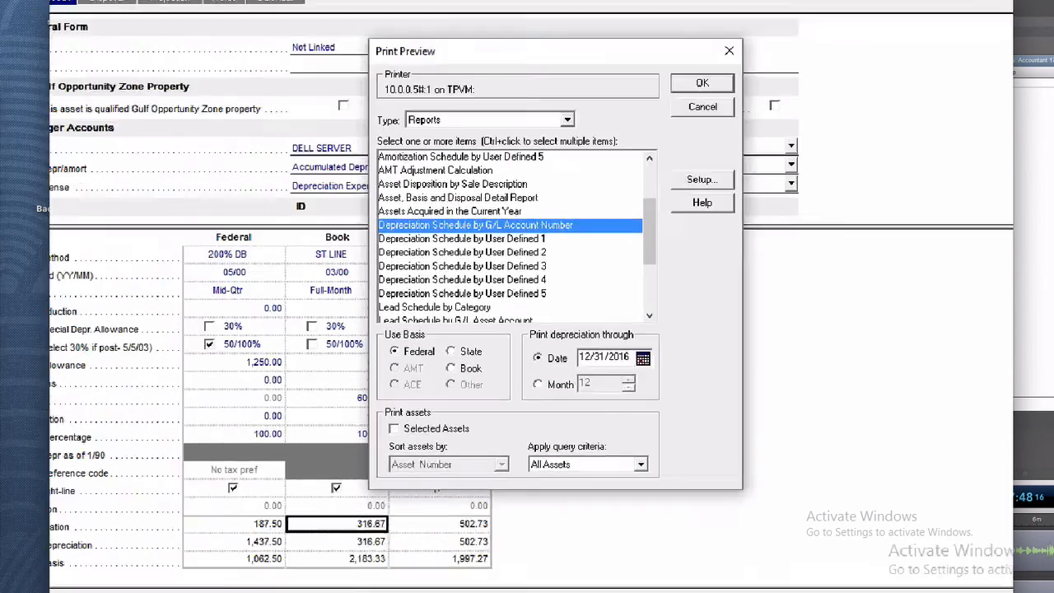
pyautogui.click(445, 349)
pyautogui.moveTo(533, 327)
pyautogui.mouseDown()
pyautogui.moveTo(490, 319)
pyautogui.moveTo(385, 424)
pyautogui.moveTo(499, 300)
pyautogui.mouseUp()
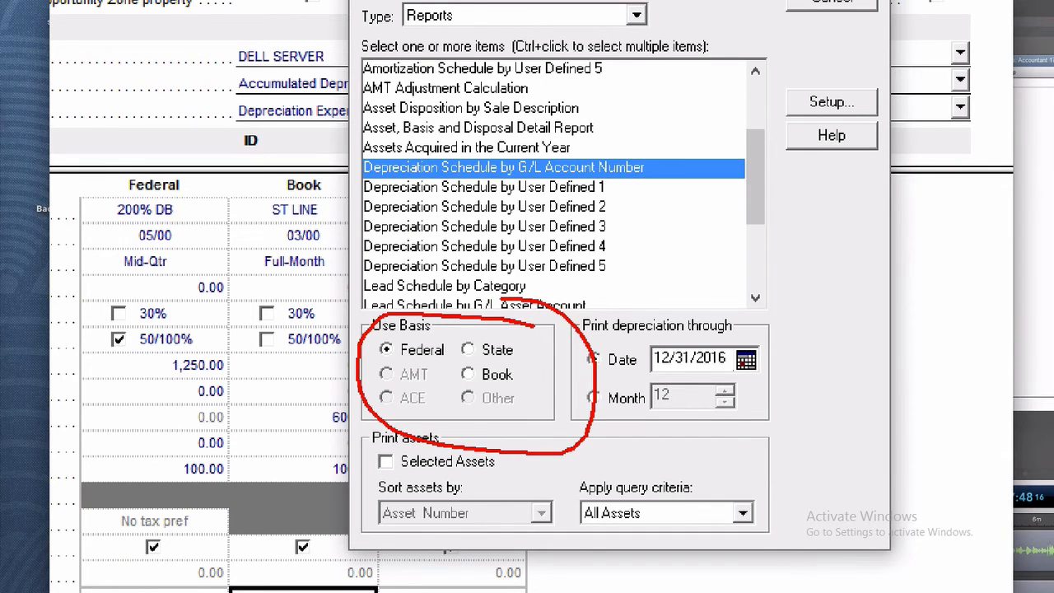
pyautogui.moveTo(373, 365)
pyautogui.mouseDown()
pyautogui.moveTo(447, 363)
pyautogui.moveTo(527, 383)
pyautogui.mouseUp()
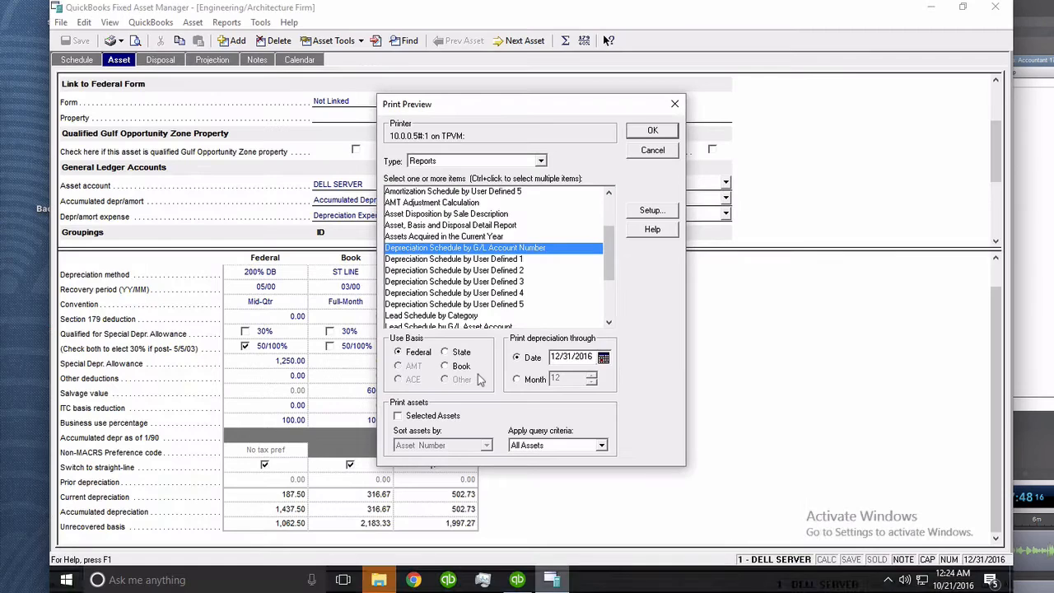
pyautogui.click(652, 132)
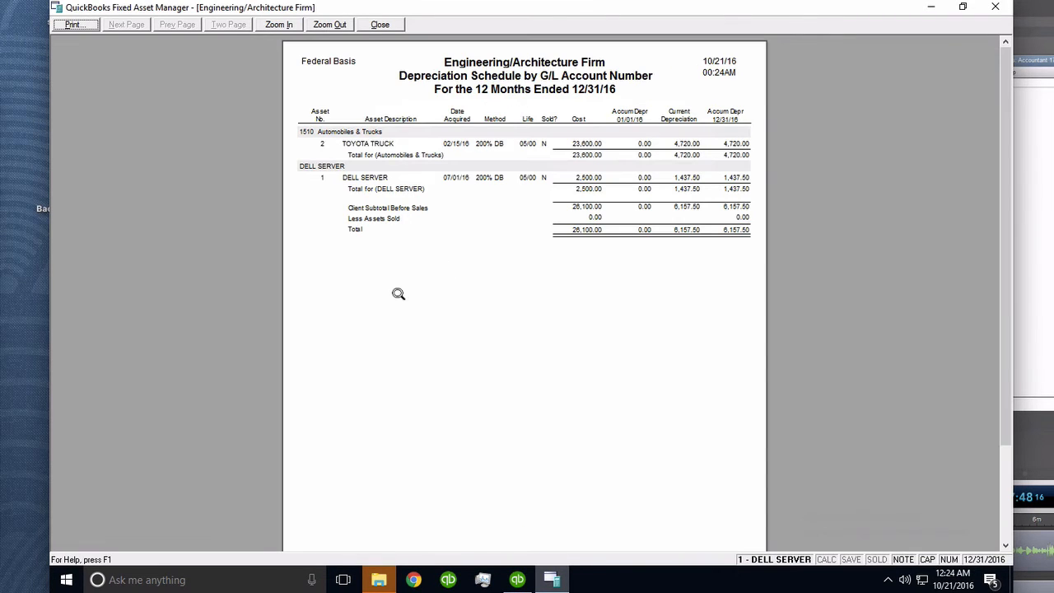
# - Examine the cost and current depreciation of the truck and the server in the report, and close it
pyautogui.click(477, 247)
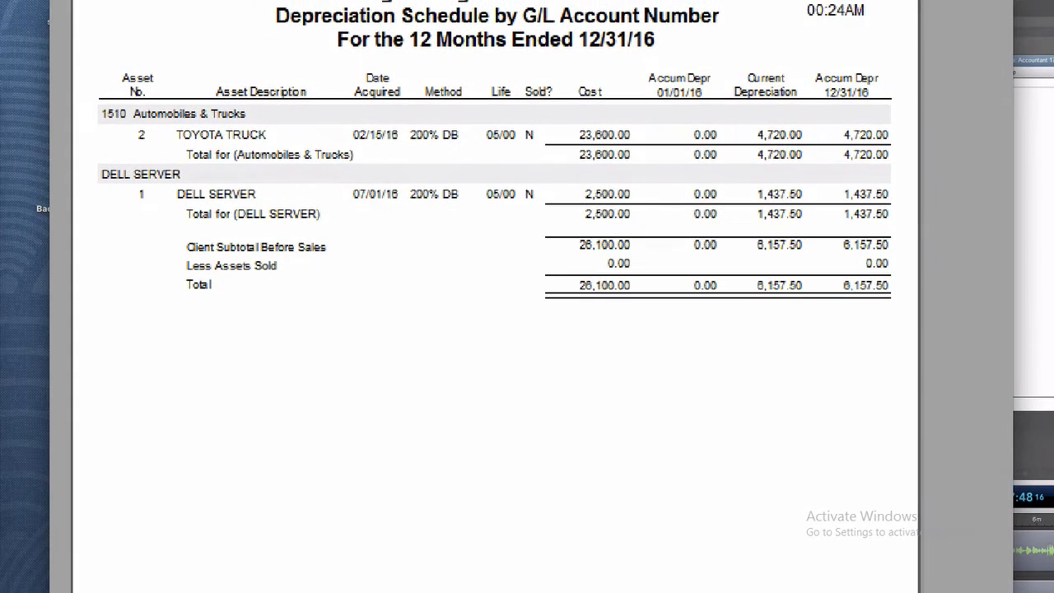
pyautogui.click(552, 182)
pyautogui.moveTo(645, 122)
pyautogui.mouseDown()
pyautogui.moveTo(550, 163)
pyautogui.moveTo(655, 131)
pyautogui.mouseUp()
pyautogui.moveTo(789, 112)
pyautogui.mouseDown()
pyautogui.moveTo(735, 170)
pyautogui.moveTo(759, 105)
pyautogui.mouseUp()
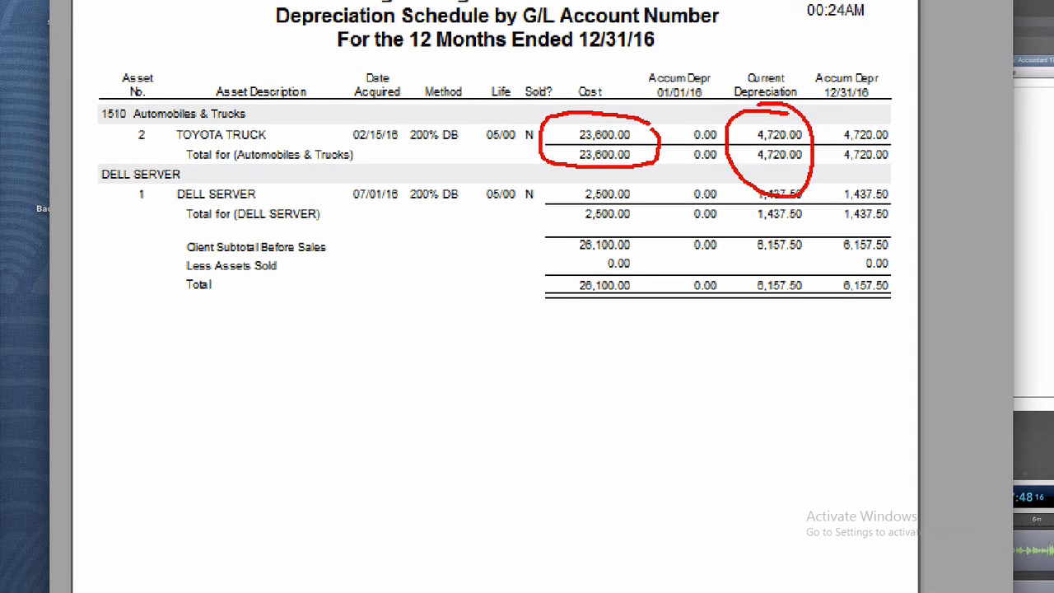
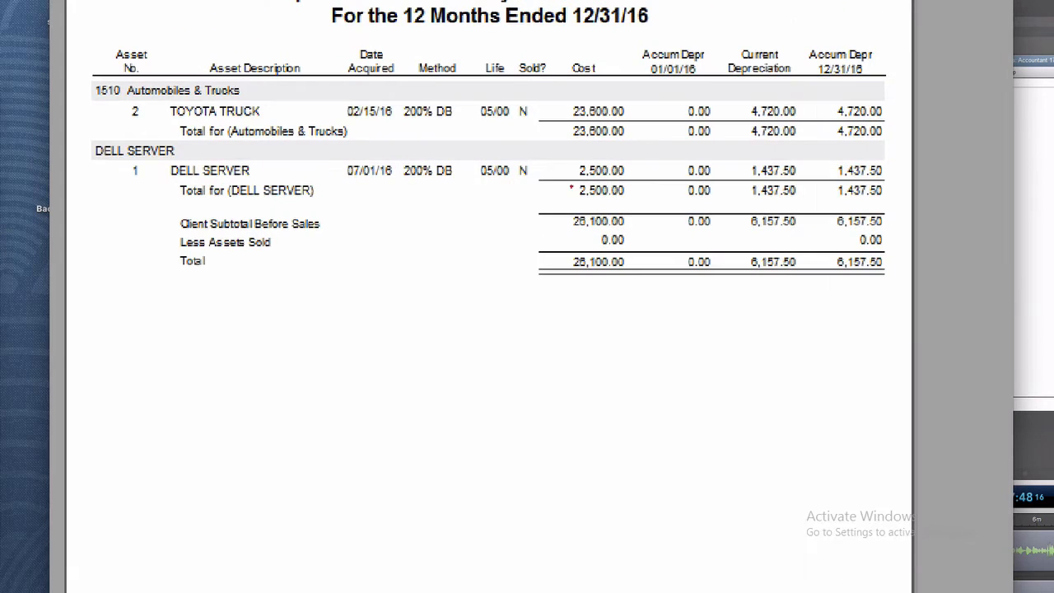
pyautogui.moveTo(812, 175)
pyautogui.mouseDown()
pyautogui.moveTo(783, 152)
pyautogui.moveTo(729, 179)
pyautogui.moveTo(812, 196)
pyautogui.moveTo(816, 166)
pyautogui.mouseUp()
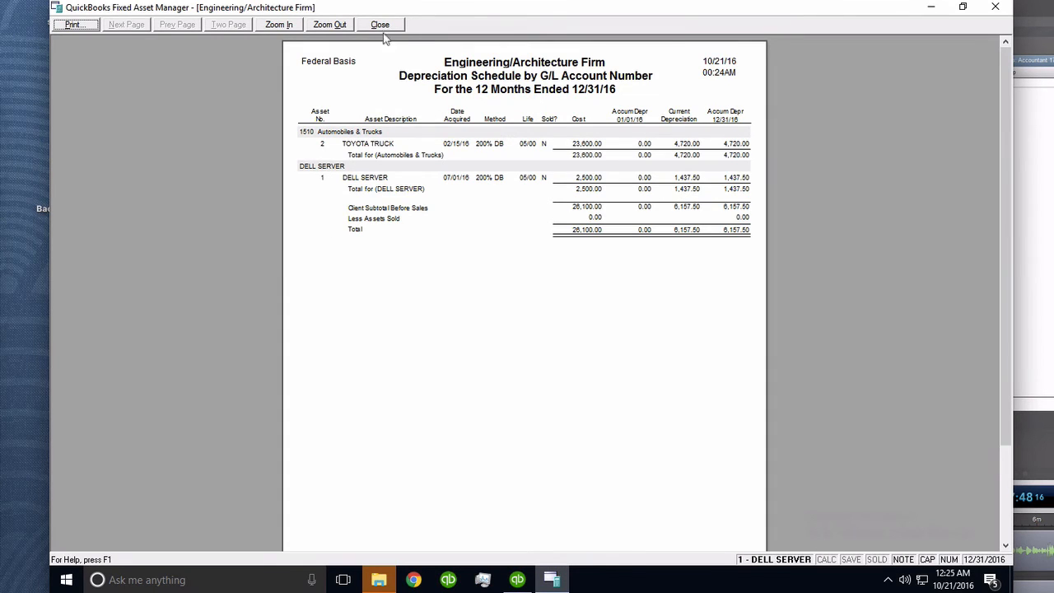
pyautogui.click(380, 26)
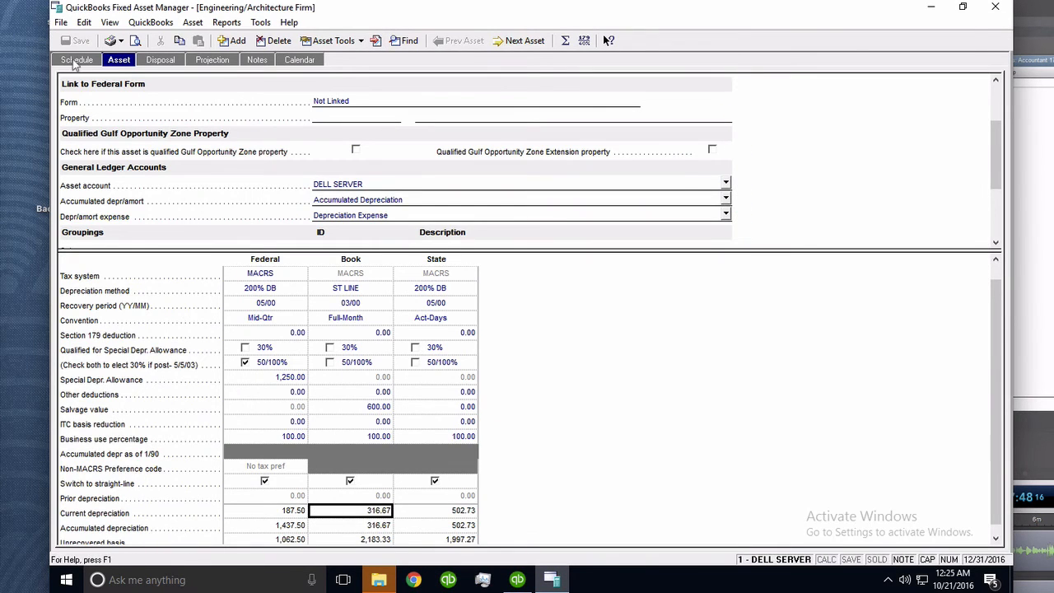
# - Open the Toyota truck's asset details from the asset schedule and check its general asset information
pyautogui.click(76, 61)
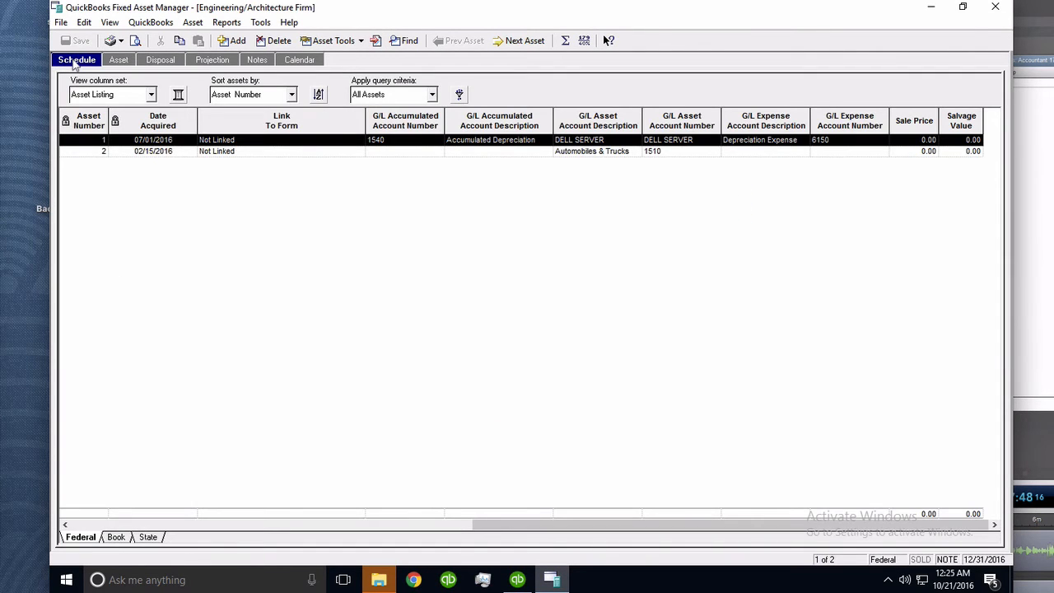
pyautogui.click(606, 153)
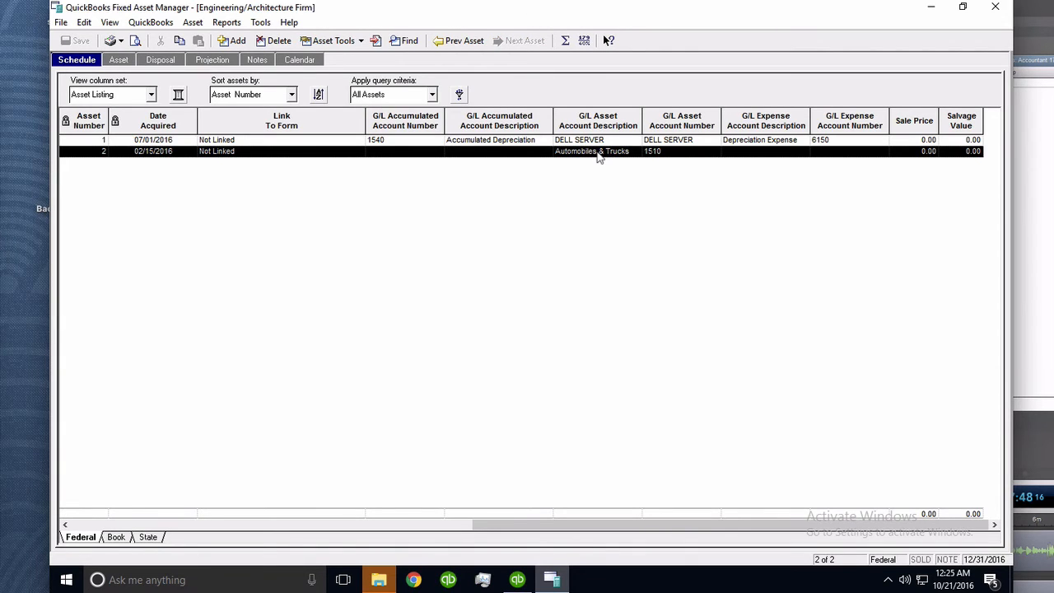
pyautogui.doubleClick(598, 154)
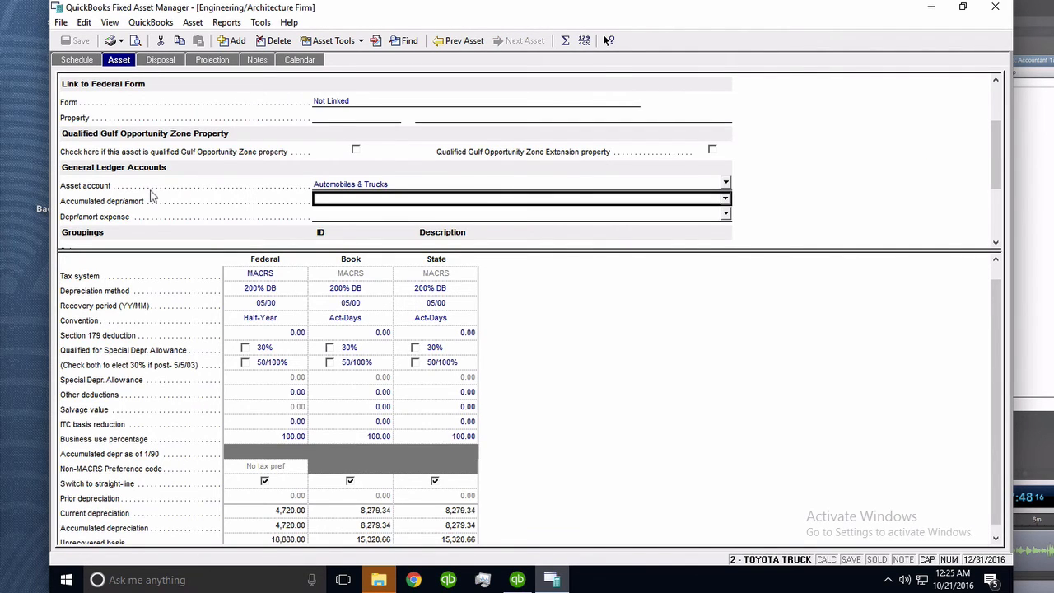
pyautogui.scroll(3, 998, 147)
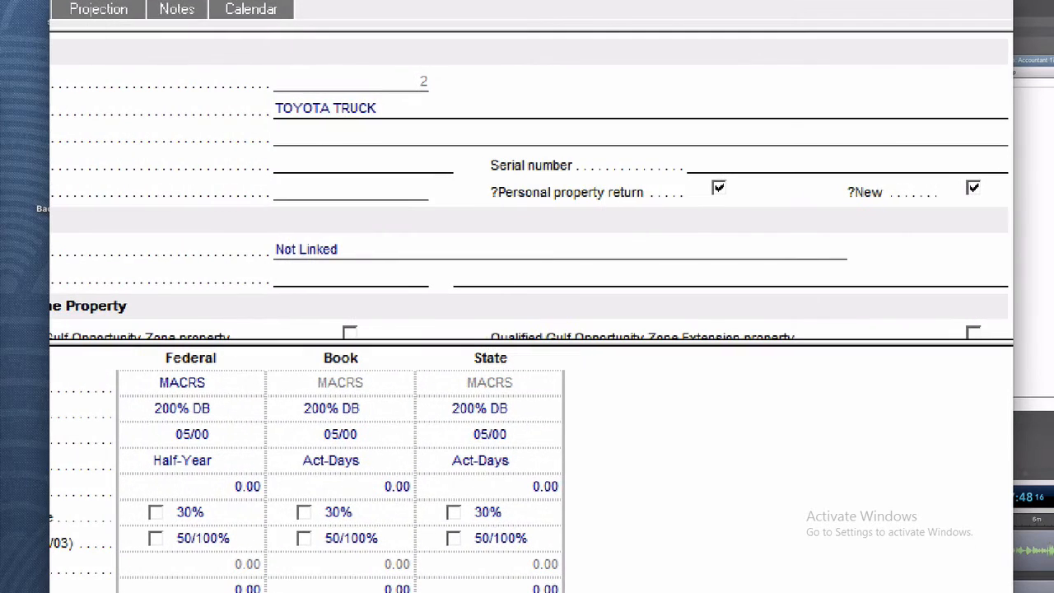
pyautogui.moveTo(341, 127)
pyautogui.mouseDown()
pyautogui.moveTo(334, 139)
pyautogui.moveTo(401, 141)
pyautogui.mouseUp()
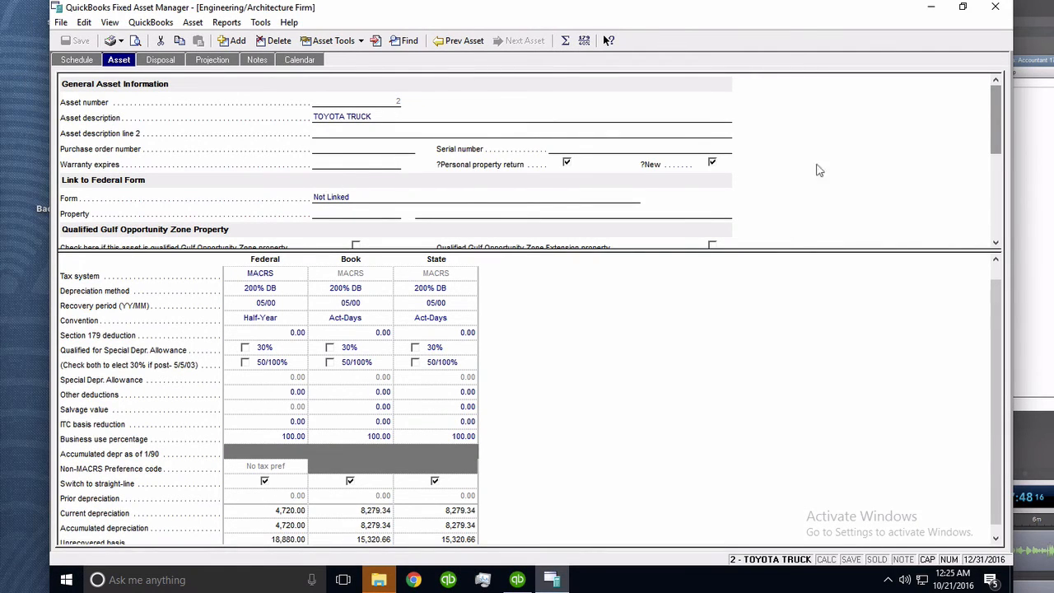
# - Set the truck's accumulated depreciation/amortization account to Accumulated Depreciation
pyautogui.moveTo(1000, 147); pyautogui.dragTo(999, 202)
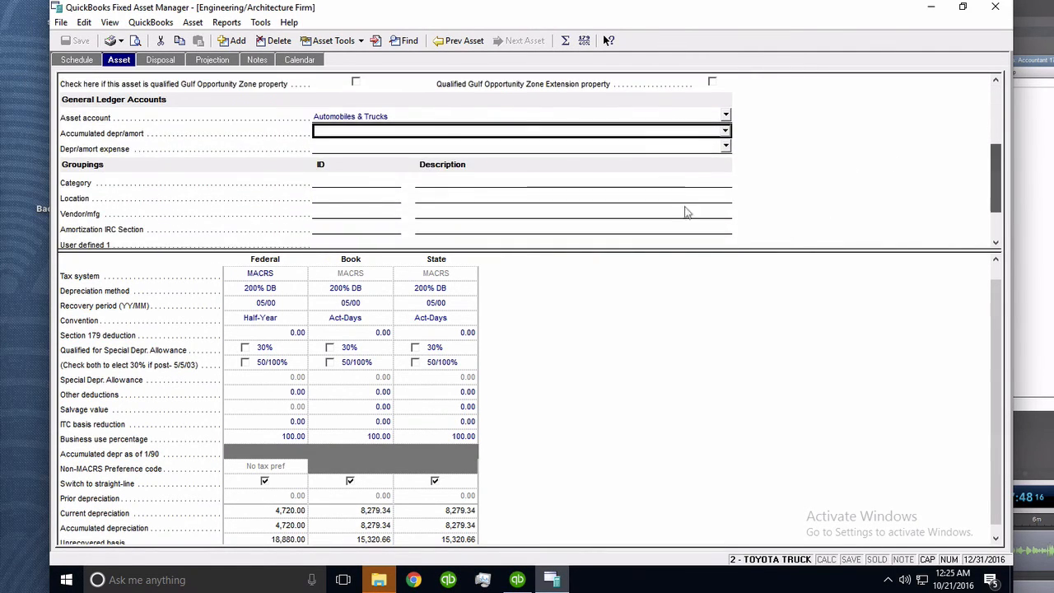
pyautogui.click(725, 131)
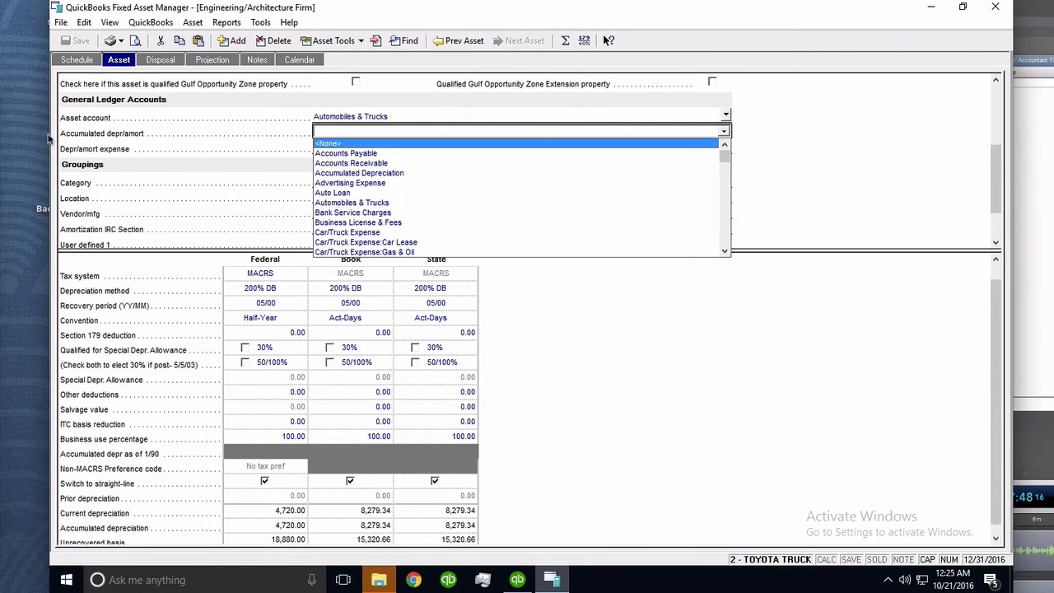
pyautogui.click(385, 174)
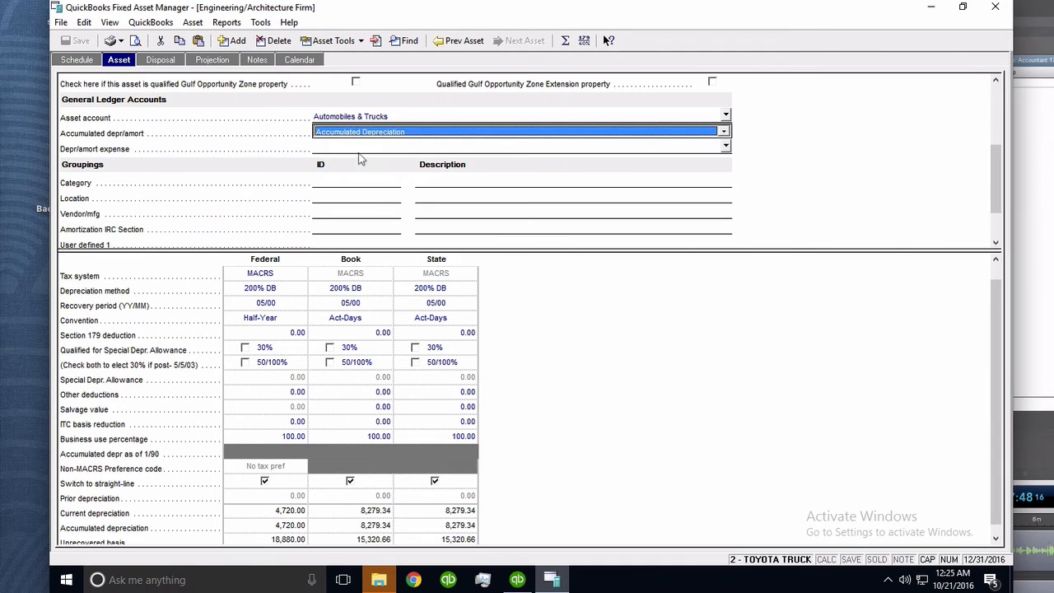
# - Look through the account choices for the truck's depreciation/amortization expense account
pyautogui.click(359, 149)
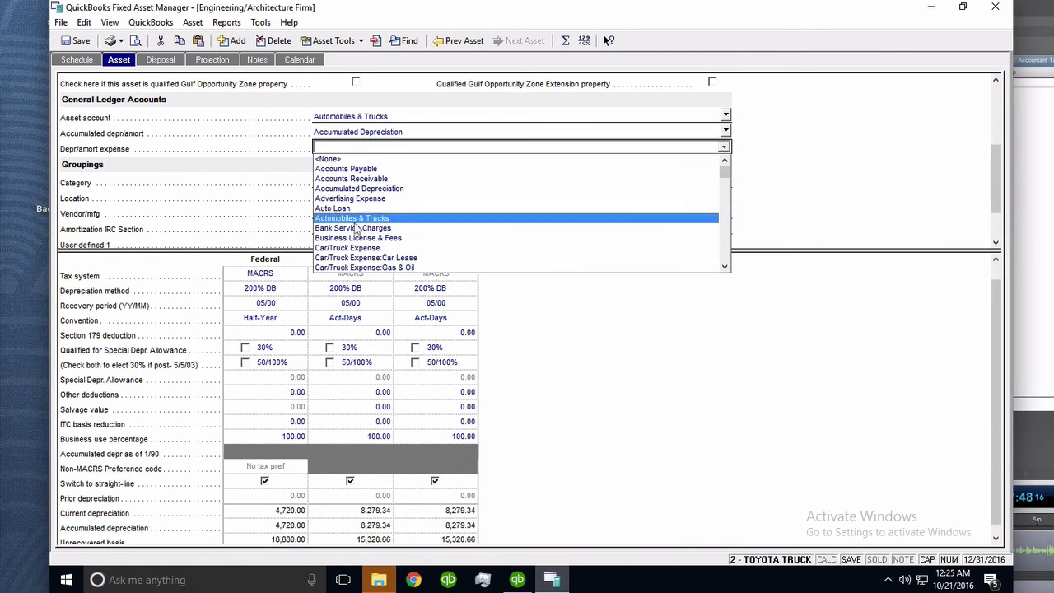
pyautogui.scroll(-2, 718, 230)
pyautogui.scroll(-2, 718, 230)
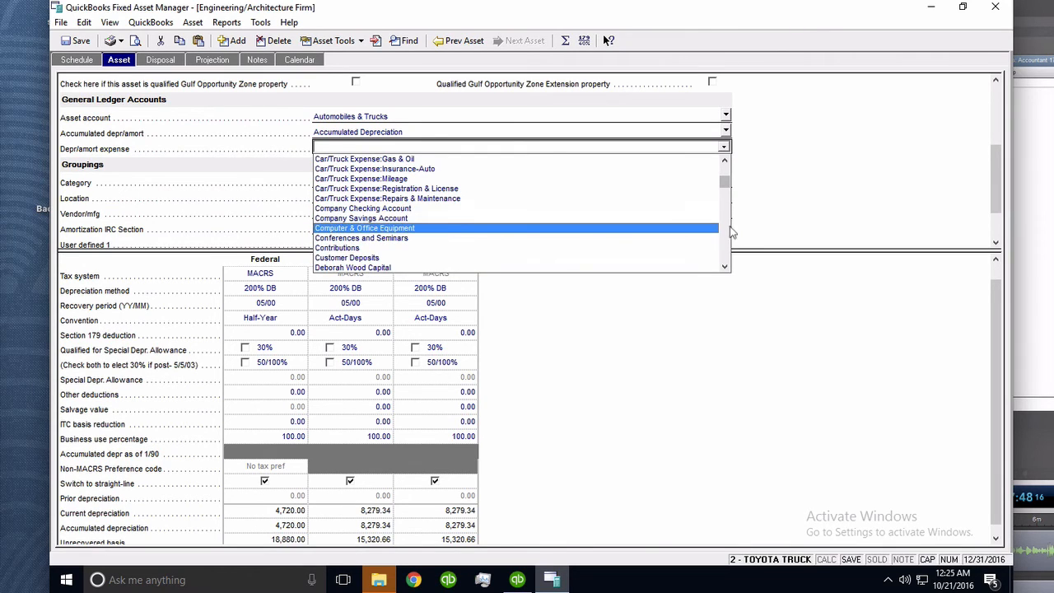
# - Assign Depreciation Expense as the truck's depreciation/amortization expense account and enlarge the depreciation basis grid
pyautogui.scroll(-4, 732, 231)
pyautogui.click(369, 211)
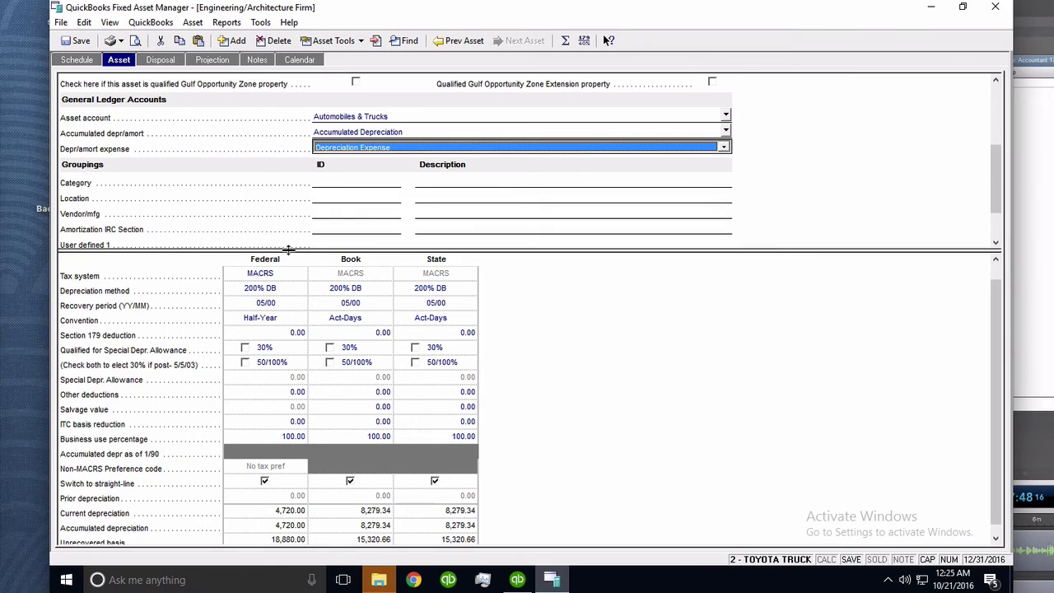
pyautogui.moveTo(282, 246); pyautogui.dragTo(302, 185)
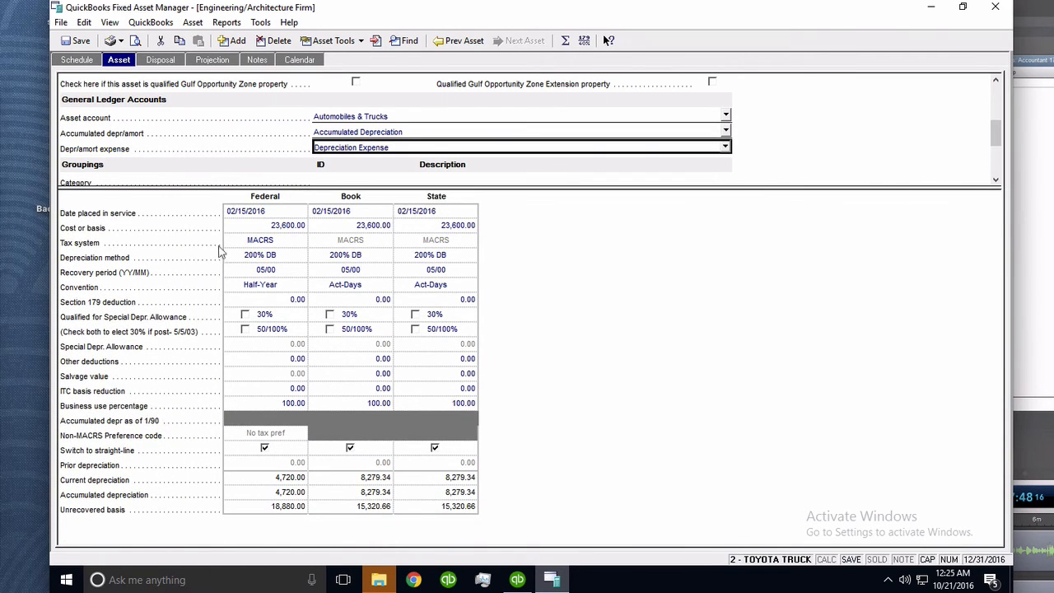
# - Set the truck's Book recovery period to 07/00
pyautogui.click(348, 274)
pyautogui.click(350, 272)
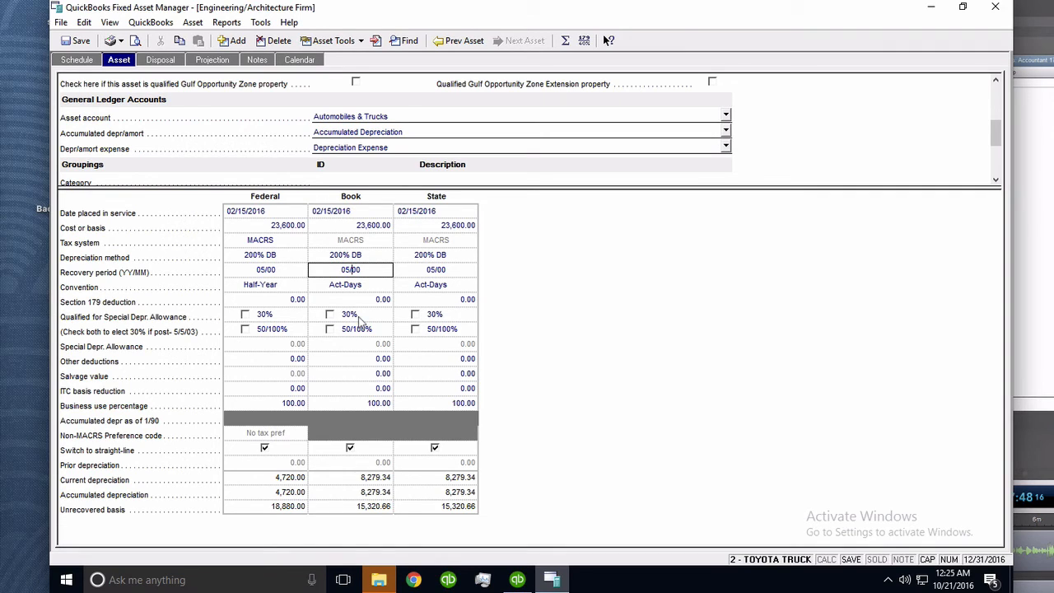
pyautogui.press('BackSpace')
pyautogui.write('0')
pyautogui.press('Return')
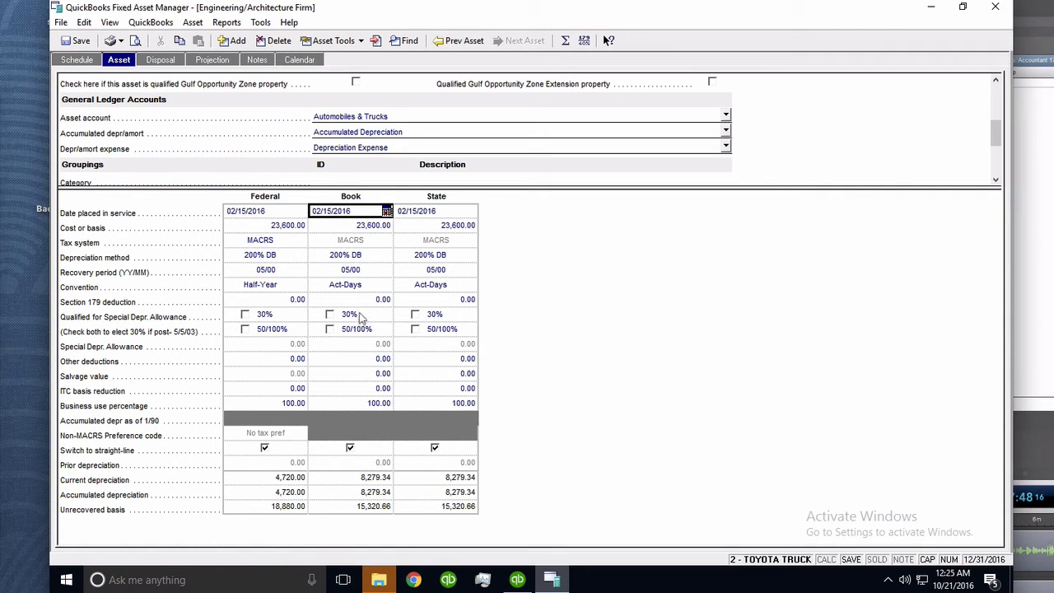
pyautogui.click(339, 260)
pyautogui.click(344, 270)
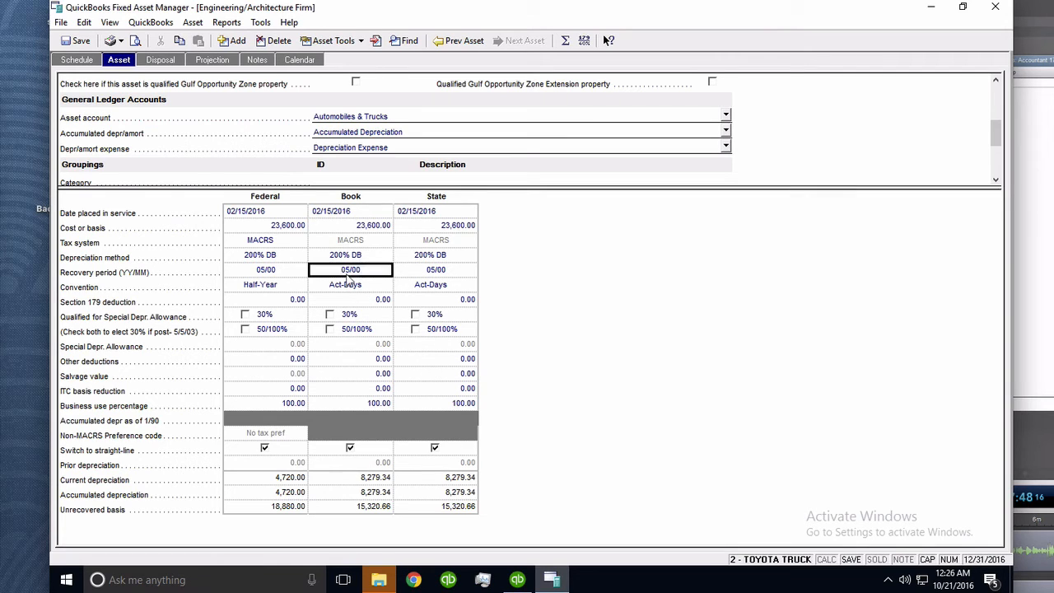
pyautogui.press('BackSpace')
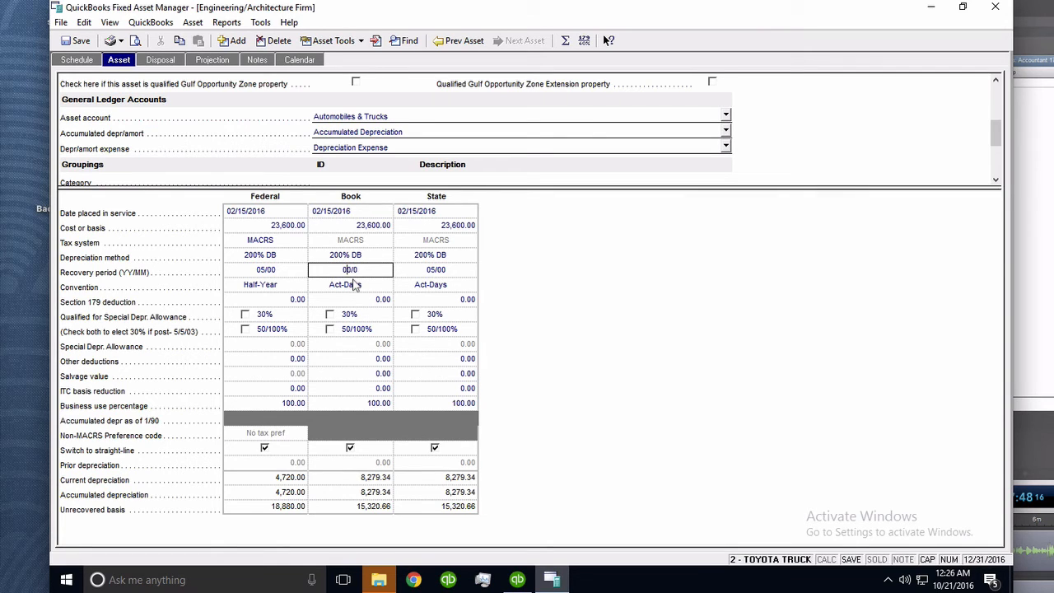
pyautogui.write('7')
pyautogui.click(296, 274)
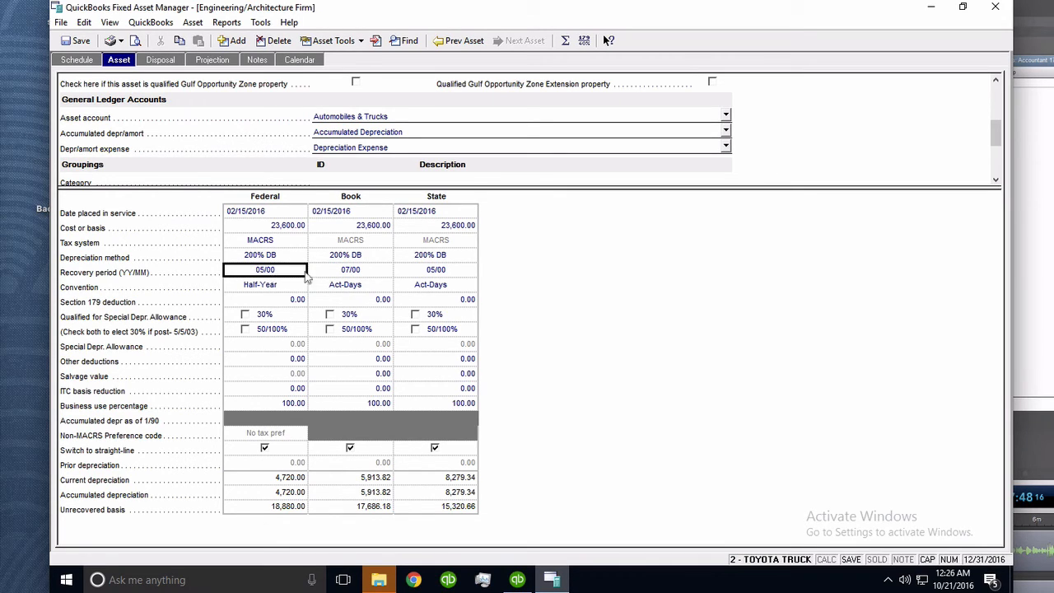
# - Set the truck's depreciation method to ST LINE for the Book basis and 200% AUTO for the Federal basis
pyautogui.click(378, 258)
pyautogui.click(387, 256)
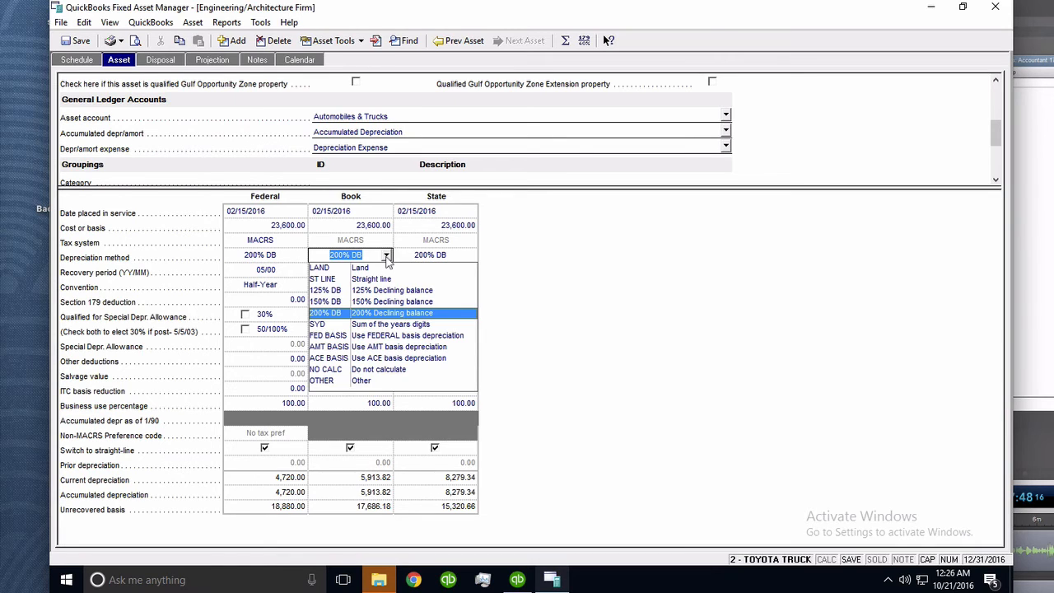
pyautogui.click(337, 279)
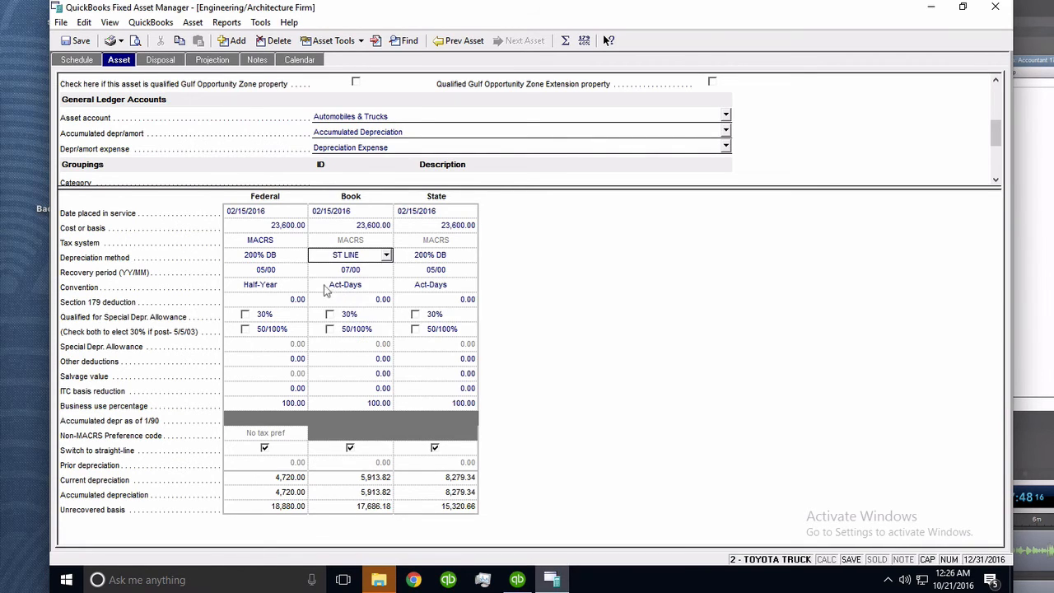
pyautogui.click(280, 258)
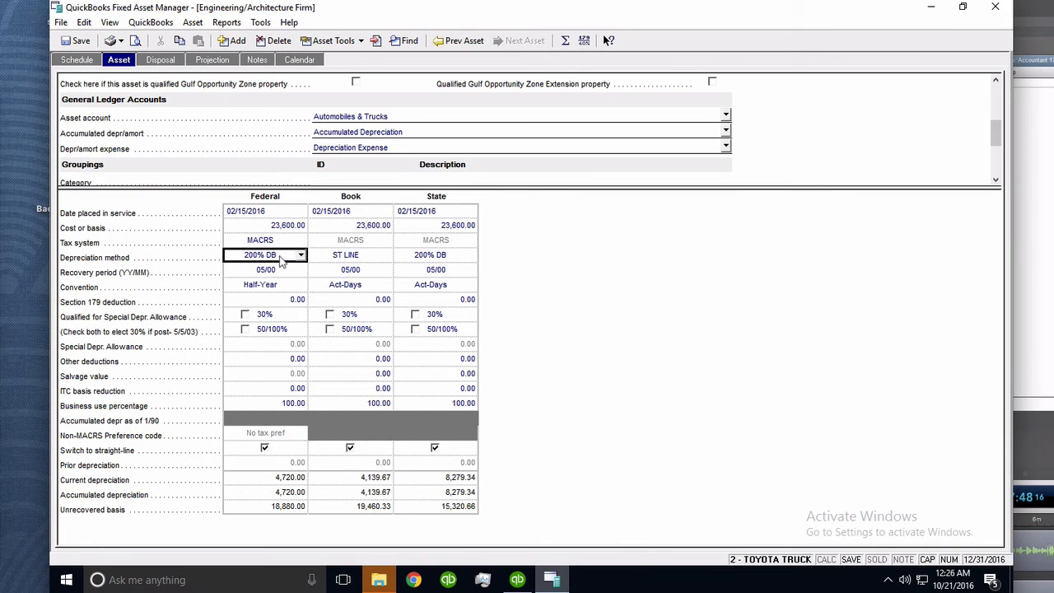
pyautogui.click(302, 256)
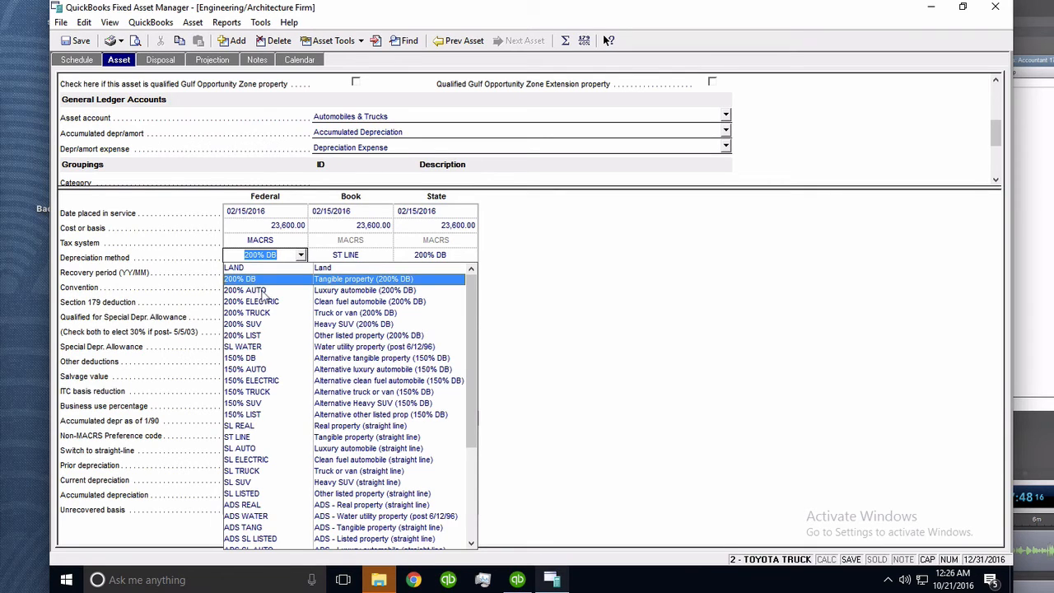
pyautogui.click(262, 291)
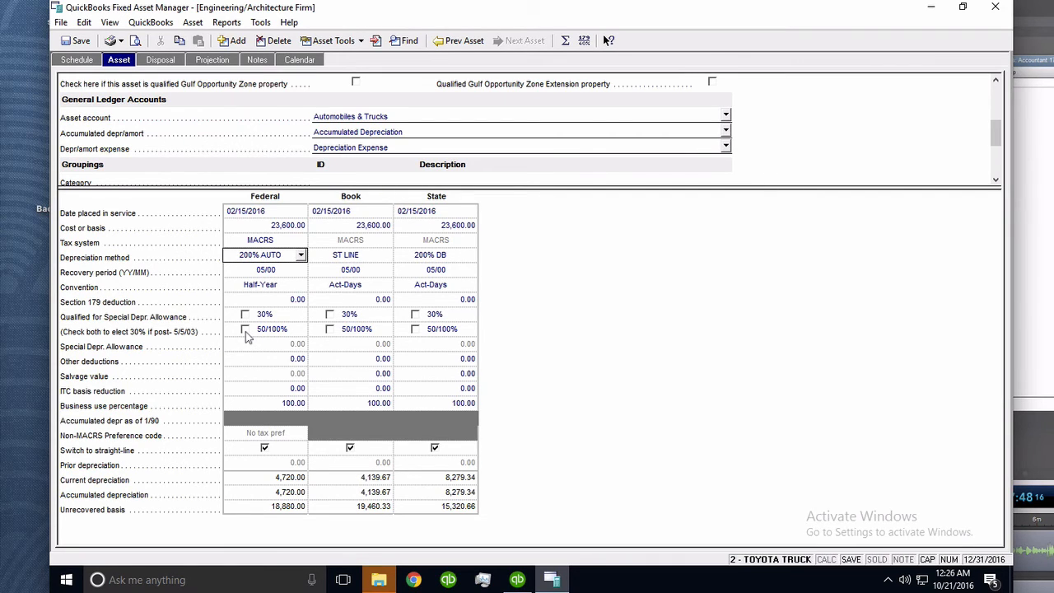
# - Set the truck's business use percentage to 75 in the Federal basis
pyautogui.click(284, 405)
pyautogui.write('75')
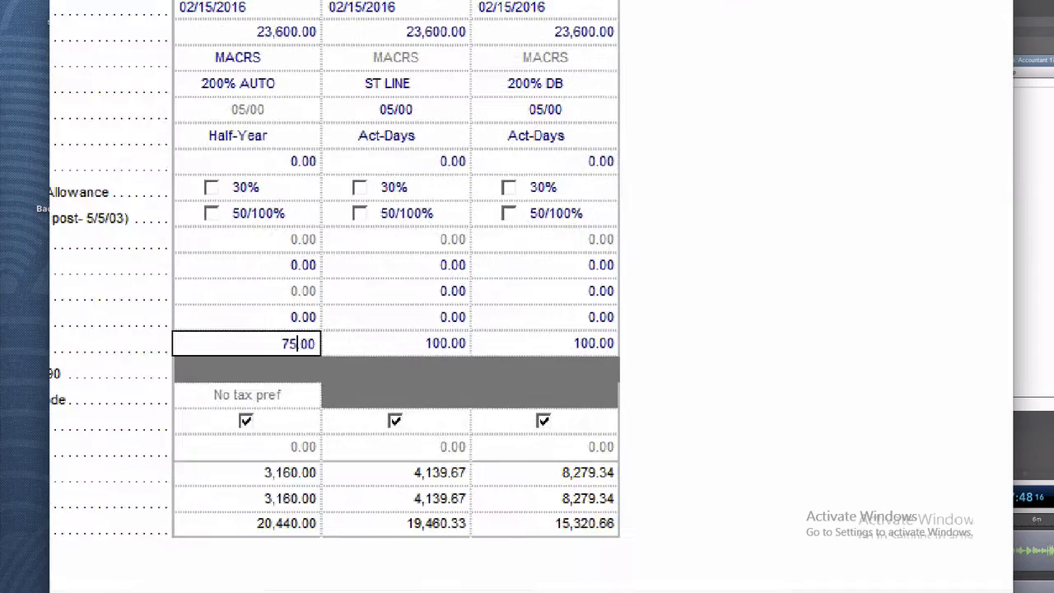
pyautogui.moveTo(371, 458)
pyautogui.mouseDown()
pyautogui.moveTo(276, 449)
pyautogui.moveTo(343, 482)
pyautogui.moveTo(347, 460)
pyautogui.mouseUp()
pyautogui.moveTo(339, 317)
pyautogui.mouseDown()
pyautogui.moveTo(376, 332)
pyautogui.moveTo(340, 331)
pyautogui.mouseUp()
pyautogui.press('Escape')
pyautogui.press('Return')
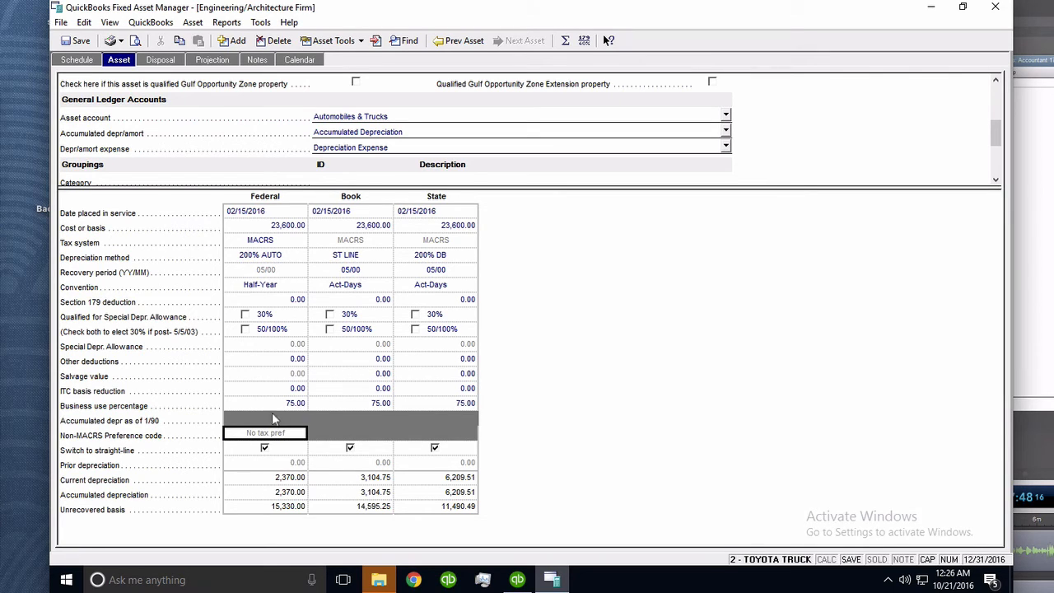
# - Set the Book basis business use percentage to 100 and save the asset
pyautogui.click(304, 407)
pyautogui.click(369, 403)
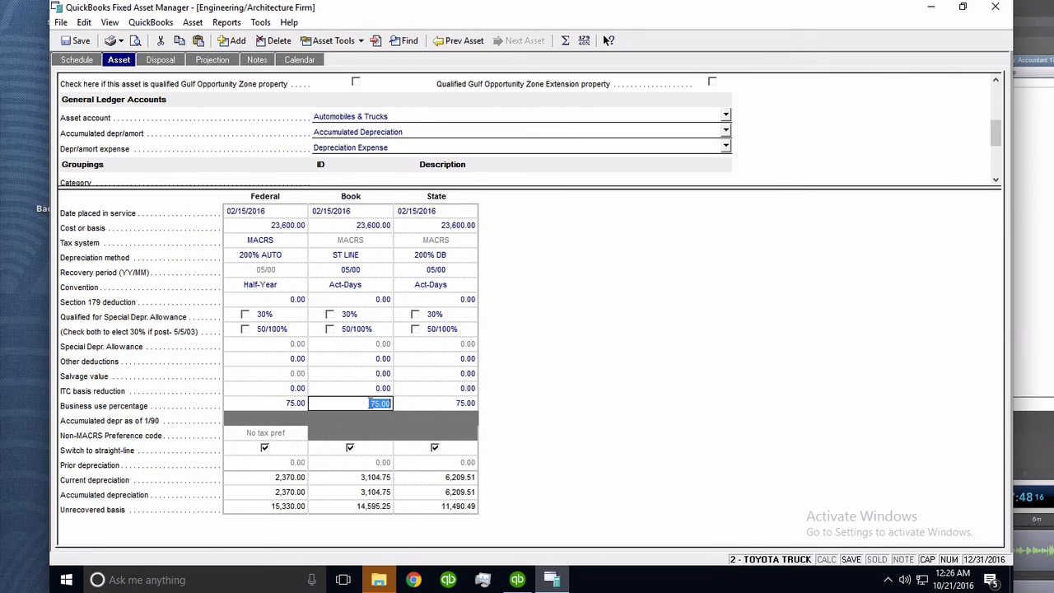
pyautogui.write('100')
pyautogui.press('Return')
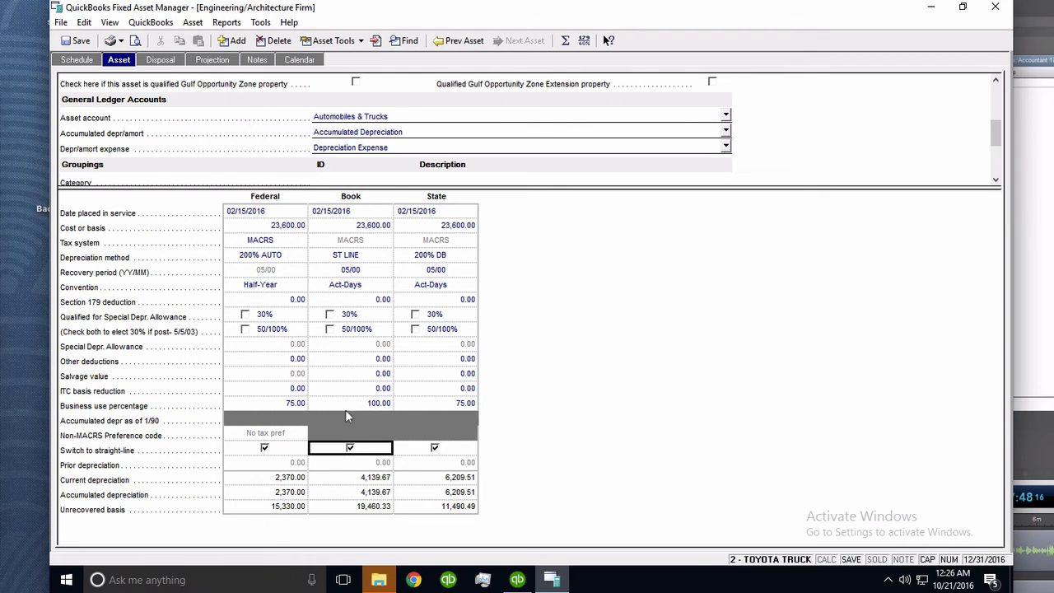
pyautogui.click(375, 403)
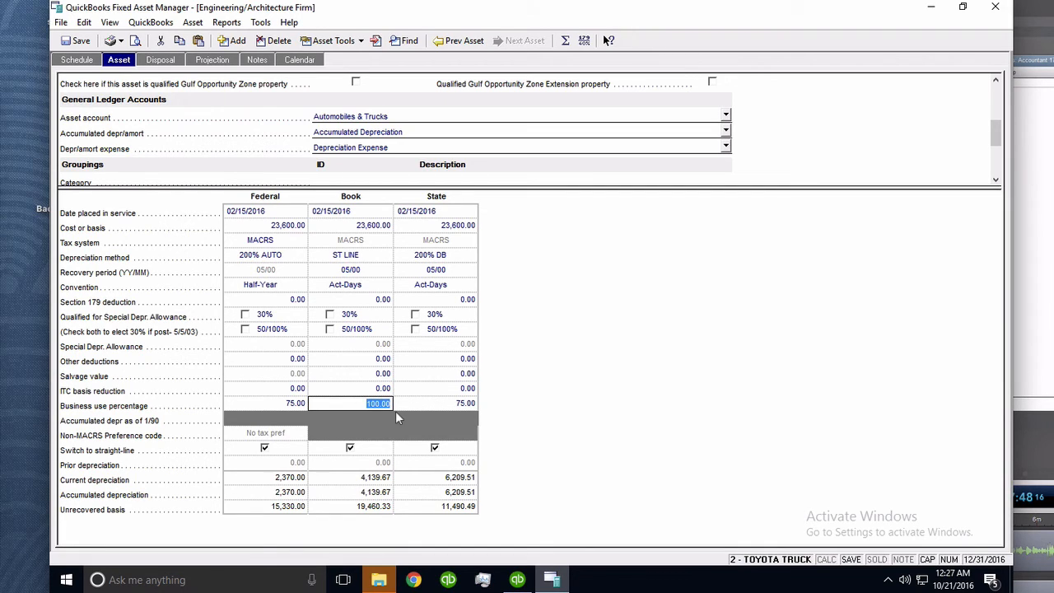
pyautogui.click(74, 41)
# - Display the Depreciation Schedule by G/L Account Number on the Federal basis through 12/31/2016, check the truck's current depreciation, and close the report
pyautogui.click(227, 22)
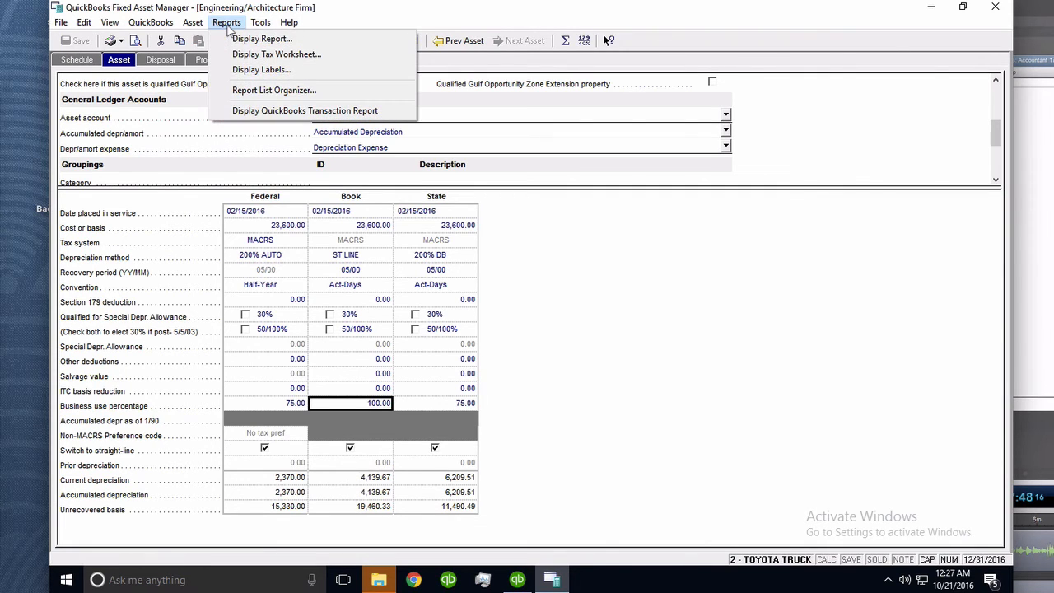
pyautogui.click(247, 39)
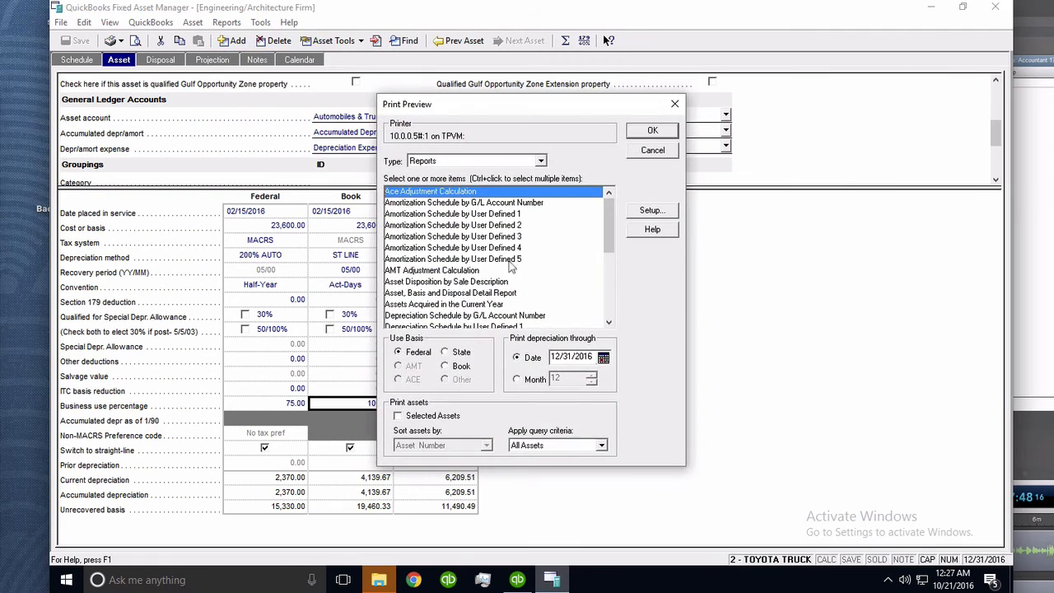
pyautogui.click(454, 319)
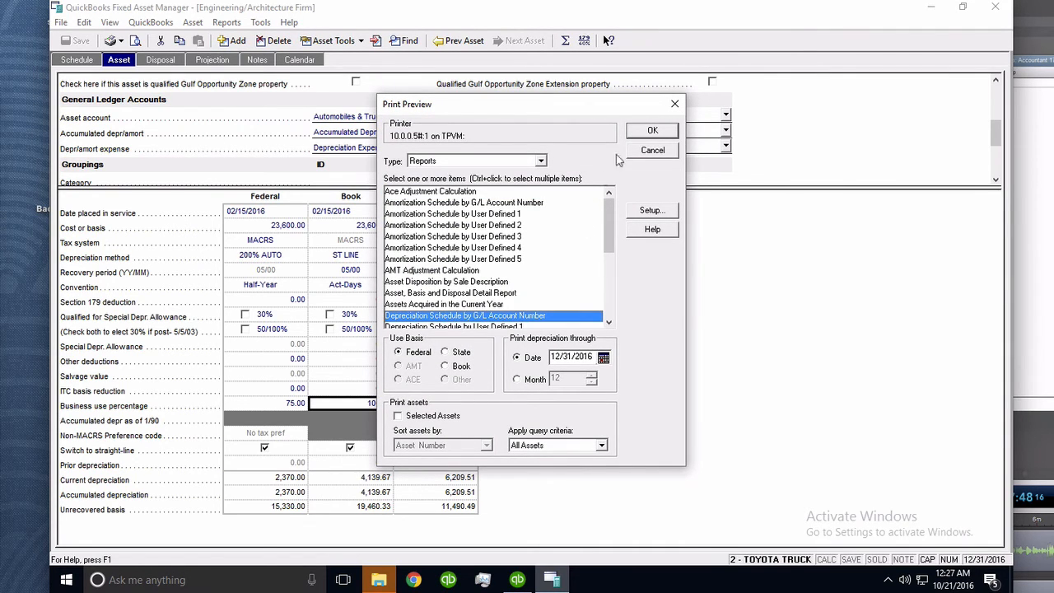
pyautogui.click(653, 130)
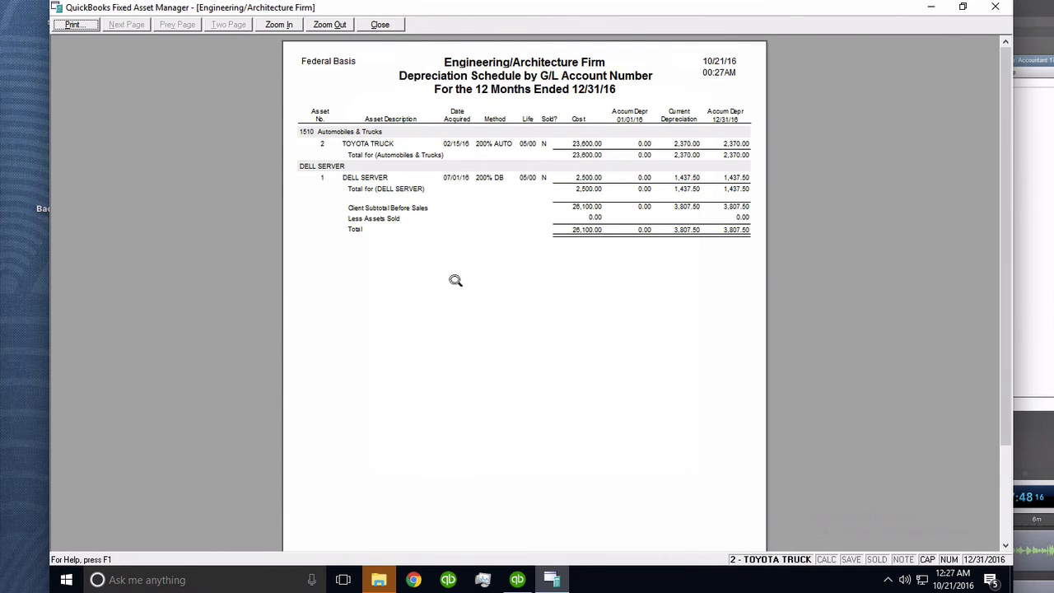
pyautogui.click(692, 156)
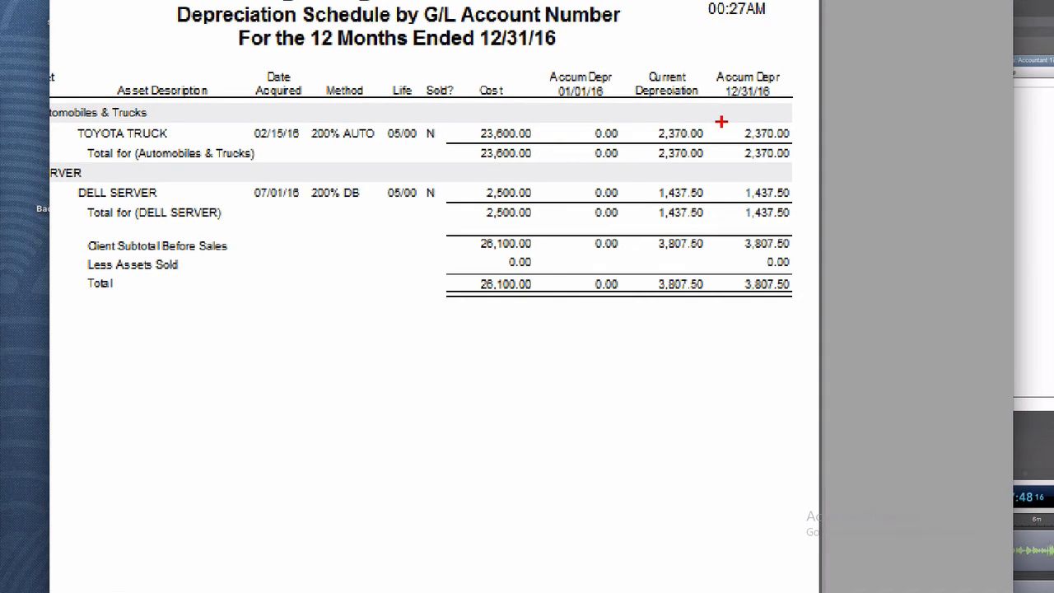
pyautogui.moveTo(722, 122)
pyautogui.mouseDown()
pyautogui.moveTo(641, 116)
pyautogui.moveTo(713, 130)
pyautogui.mouseUp()
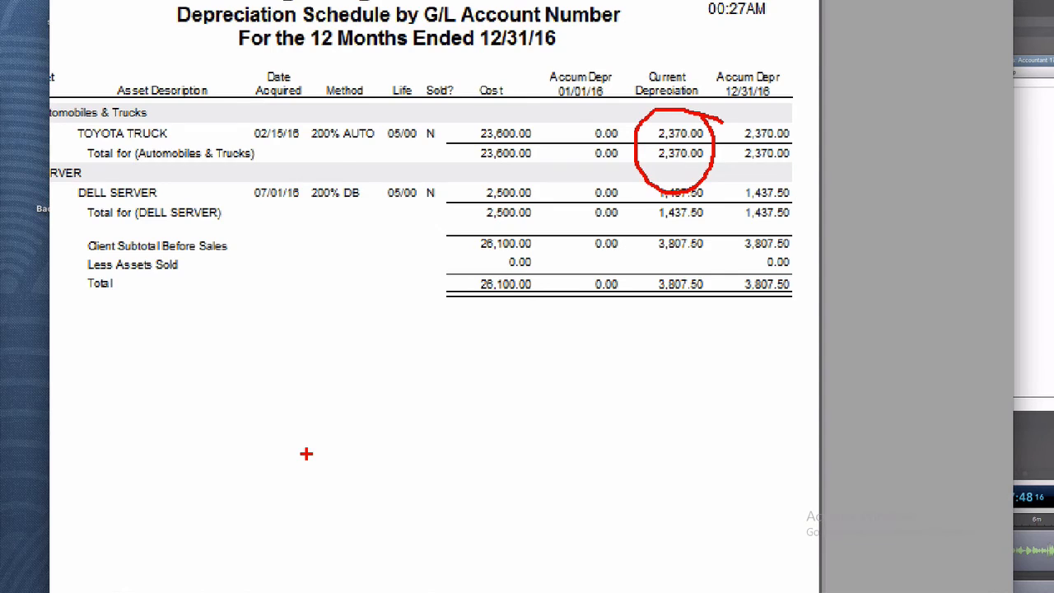
pyautogui.press('Escape')
pyautogui.click(377, 24)
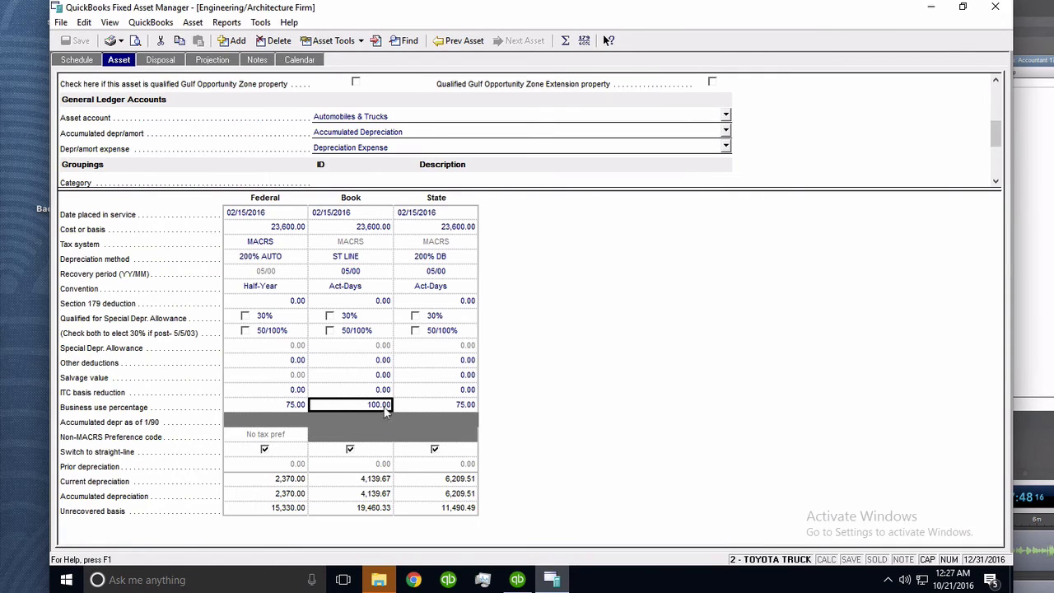
# - Preview the Ace Adjustment Calculation report on the Book basis and close it
pyautogui.click(226, 22)
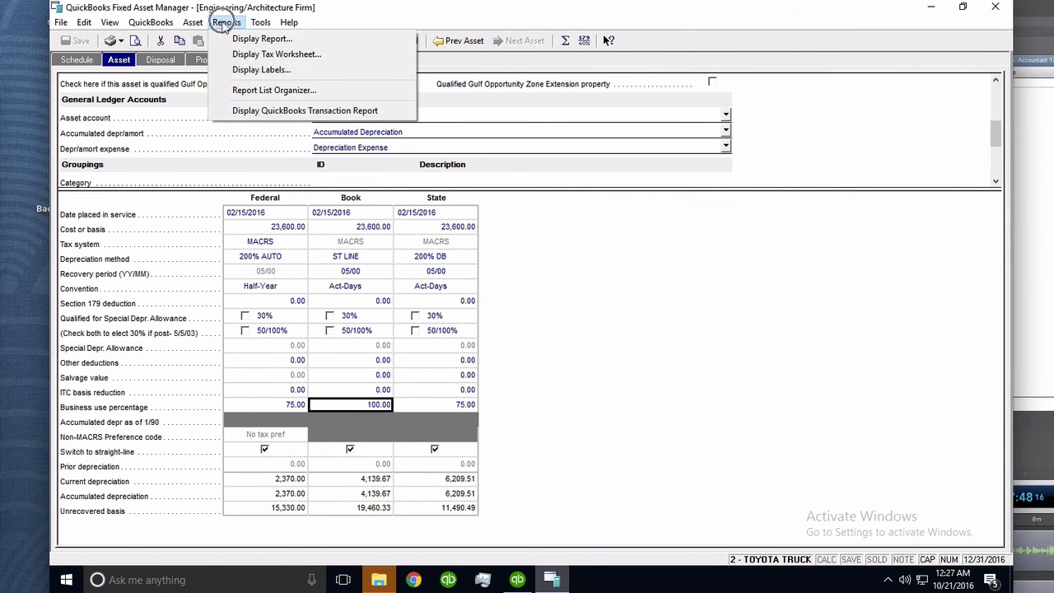
pyautogui.click(255, 39)
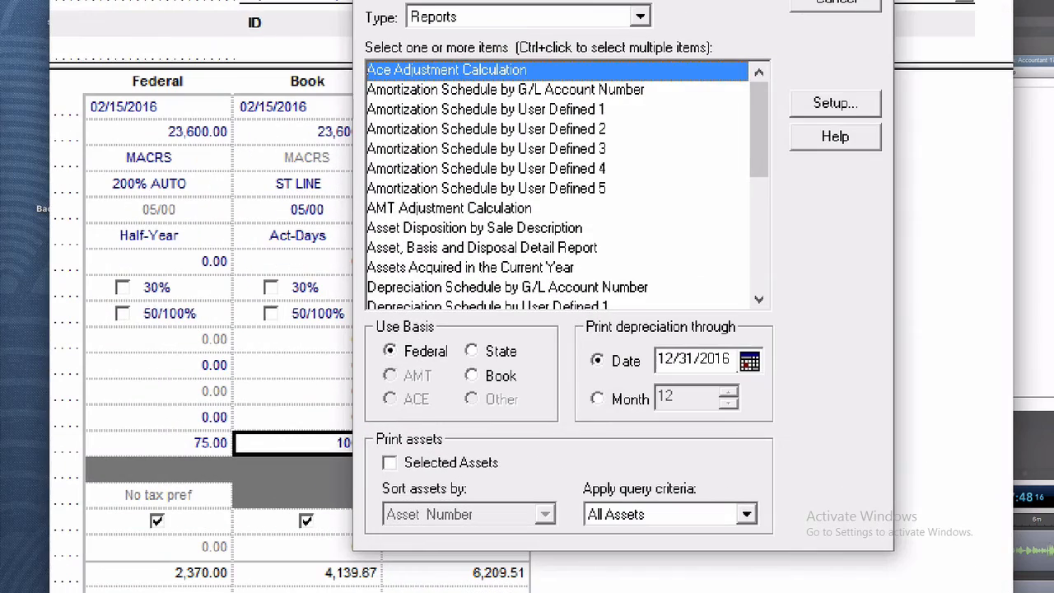
pyautogui.moveTo(374, 360)
pyautogui.mouseDown()
pyautogui.moveTo(502, 364)
pyautogui.moveTo(513, 370)
pyautogui.moveTo(504, 392)
pyautogui.mouseUp()
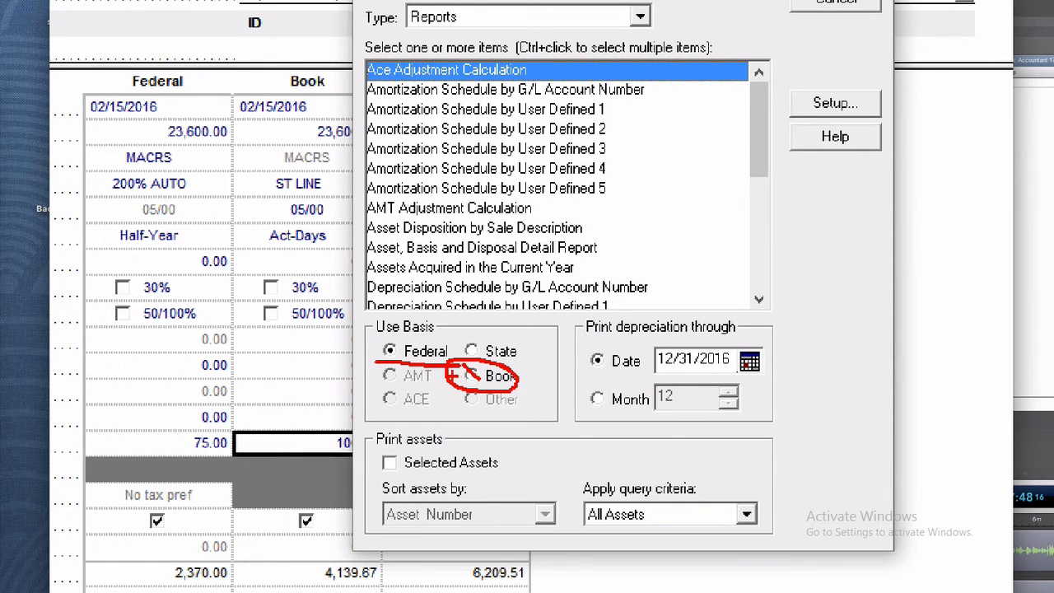
pyautogui.press('Escape')
pyautogui.click(451, 366)
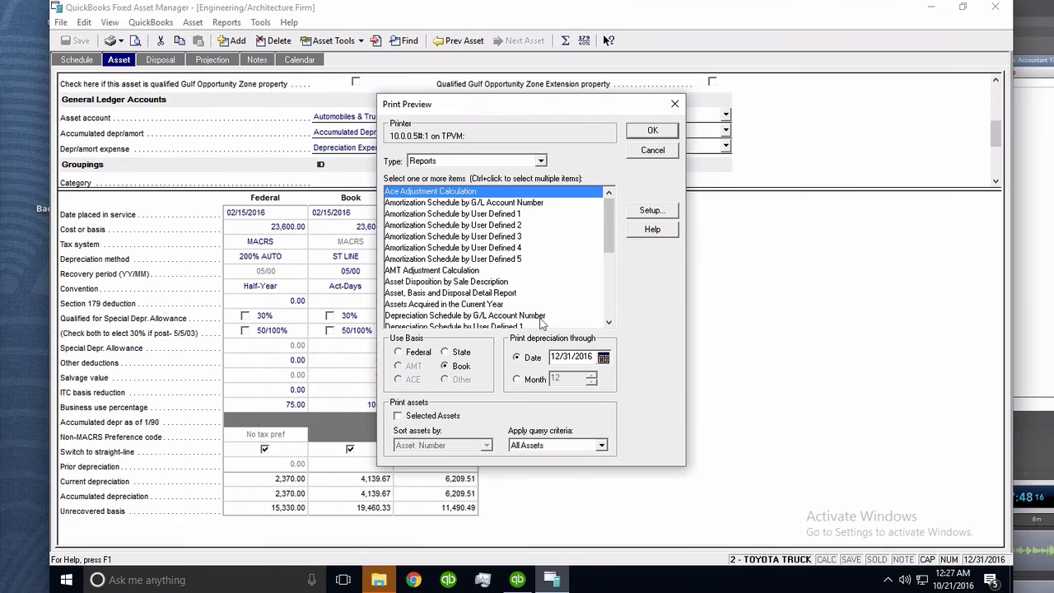
pyautogui.click(667, 130)
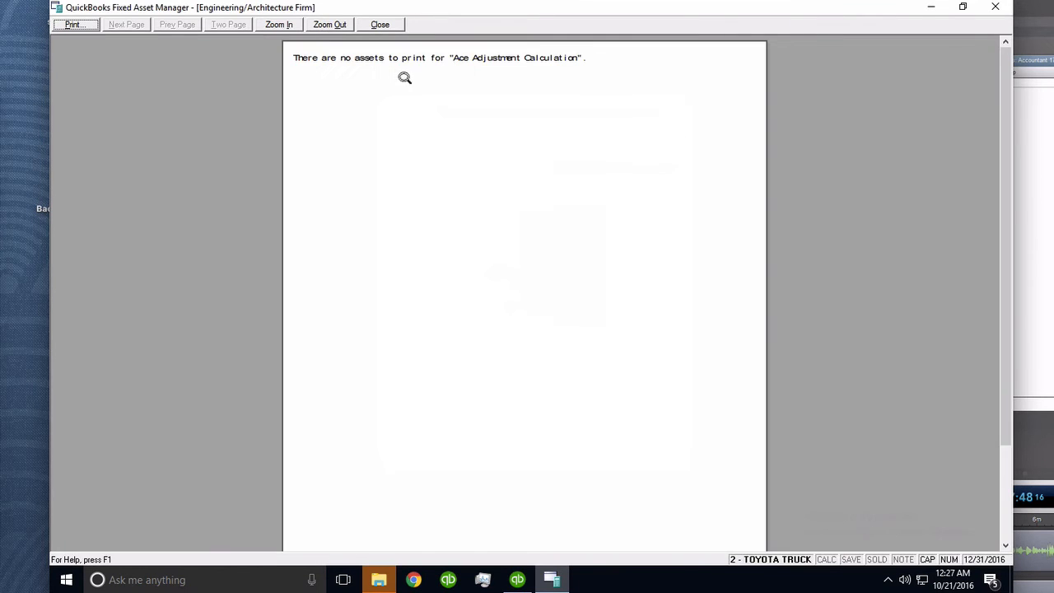
pyautogui.click(380, 24)
# - Display the Depreciation Schedule by G/L Account Number on the Book basis through 12/31/2016
pyautogui.click(221, 23)
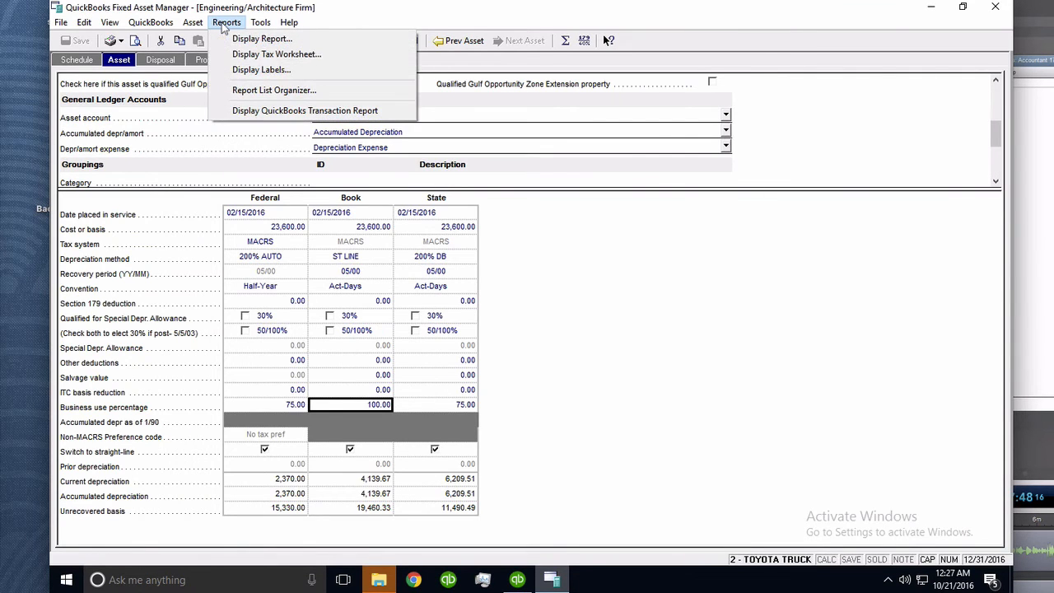
pyautogui.click(251, 40)
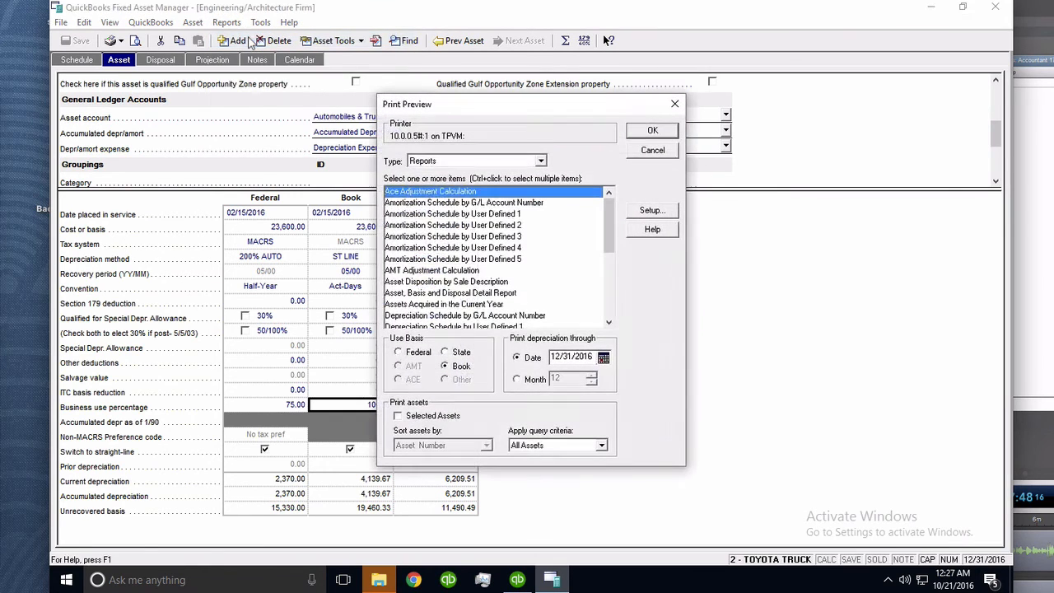
pyautogui.click(461, 368)
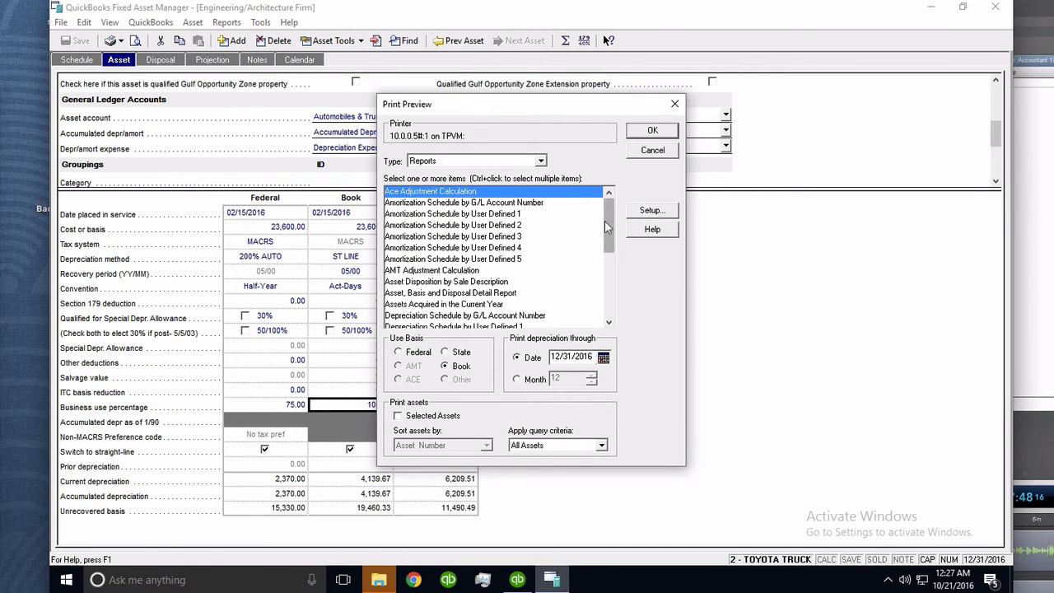
pyautogui.scroll(-1, 610, 231)
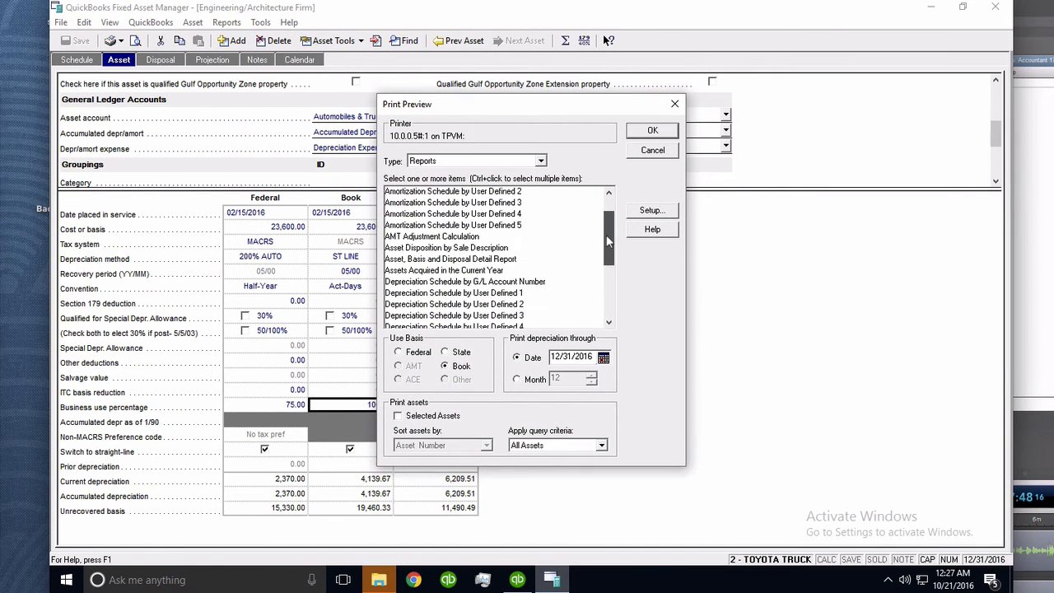
pyautogui.click(502, 284)
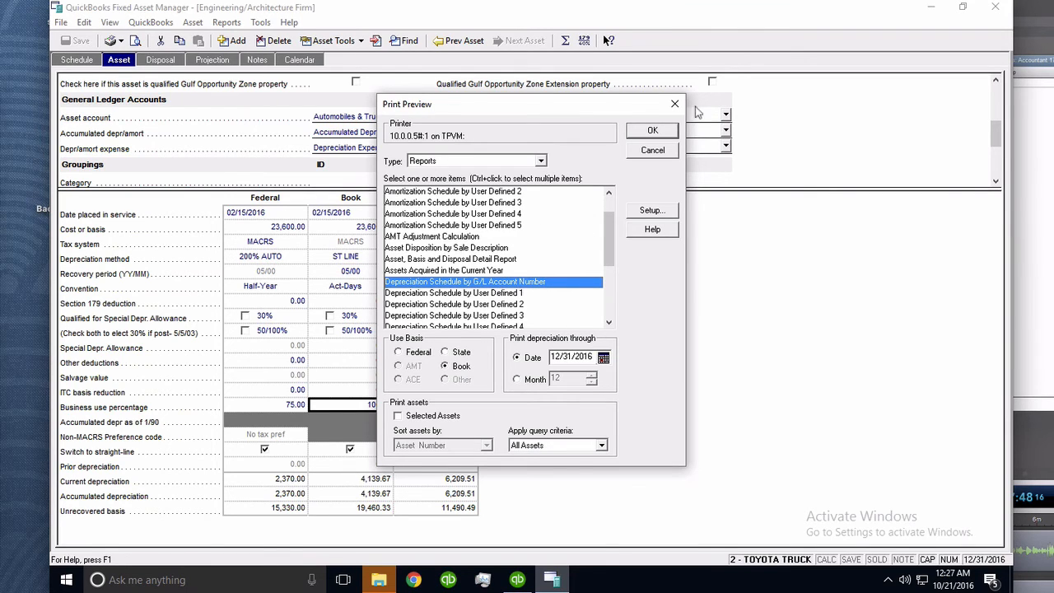
pyautogui.click(652, 130)
pyautogui.click(512, 141)
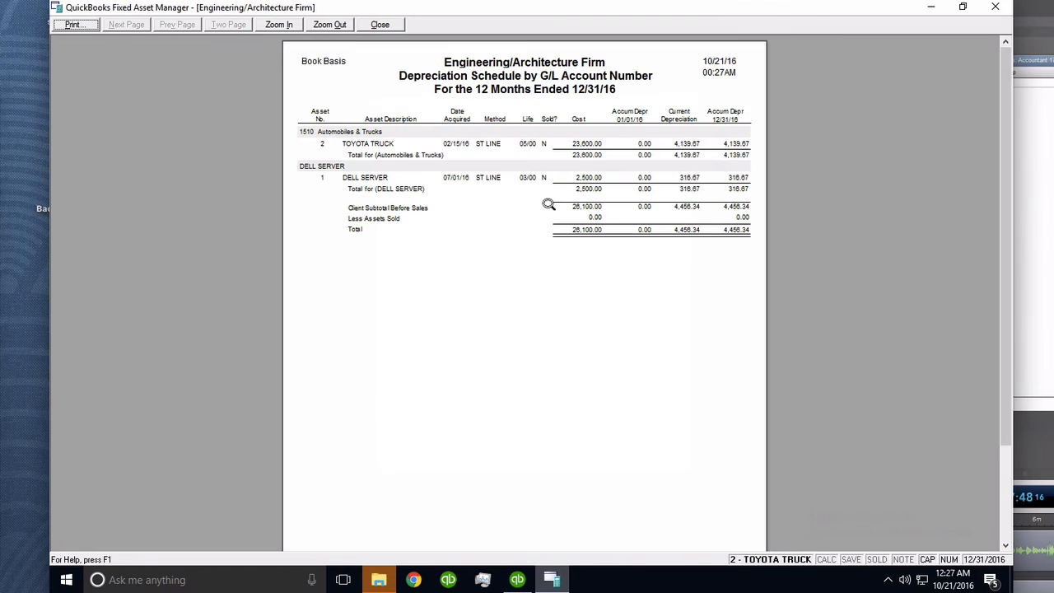
# - Check the truck's current depreciation in the Book basis schedule and close the report
pyautogui.hotkey('ctrl', '1')
pyautogui.click(682, 165)
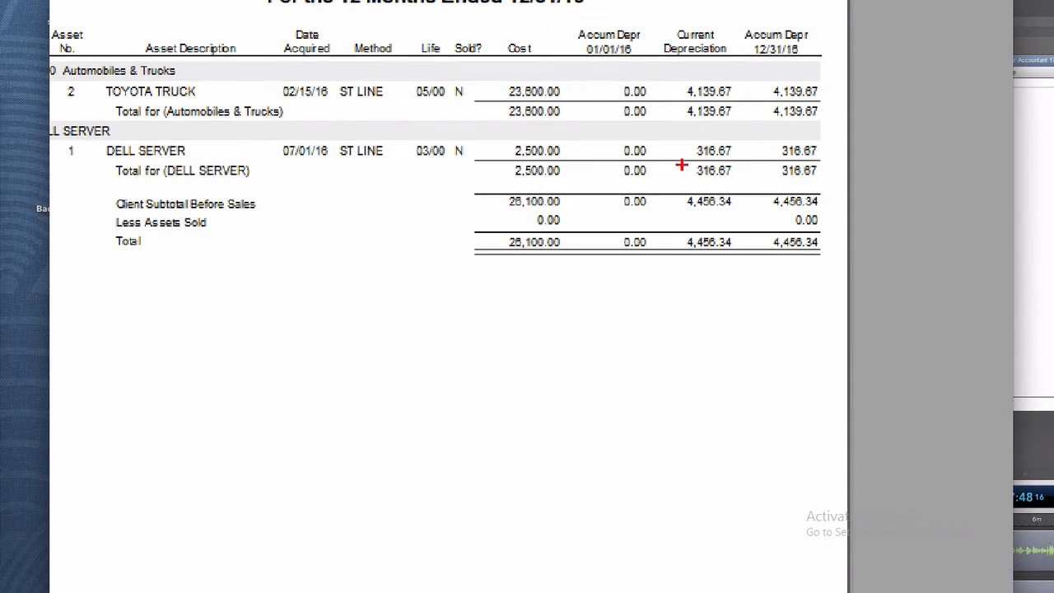
pyautogui.moveTo(751, 50)
pyautogui.mouseDown()
pyautogui.moveTo(683, 215)
pyautogui.moveTo(726, 47)
pyautogui.moveTo(682, 24)
pyautogui.mouseUp()
pyautogui.press('Escape')
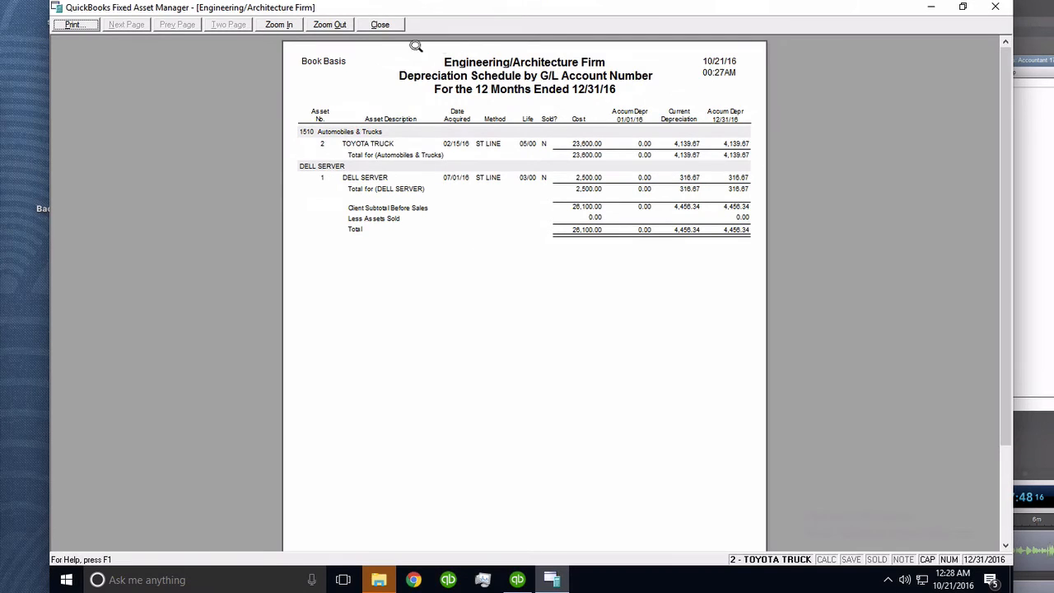
pyautogui.click(384, 28)
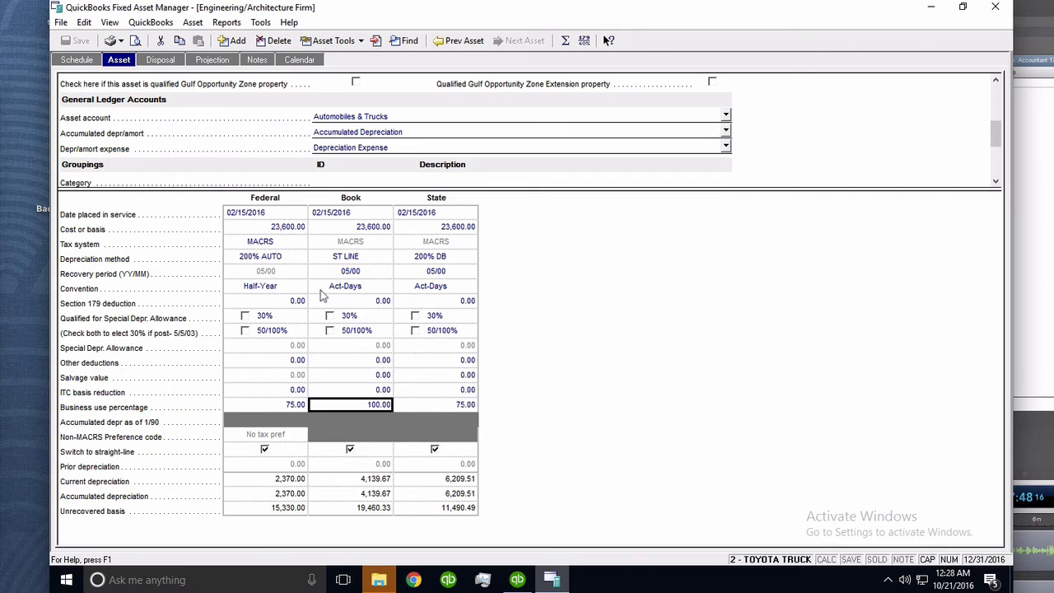
# - View the Toyota truck's Federal depreciation projection by year
pyautogui.click(214, 63)
pyautogui.click(213, 64)
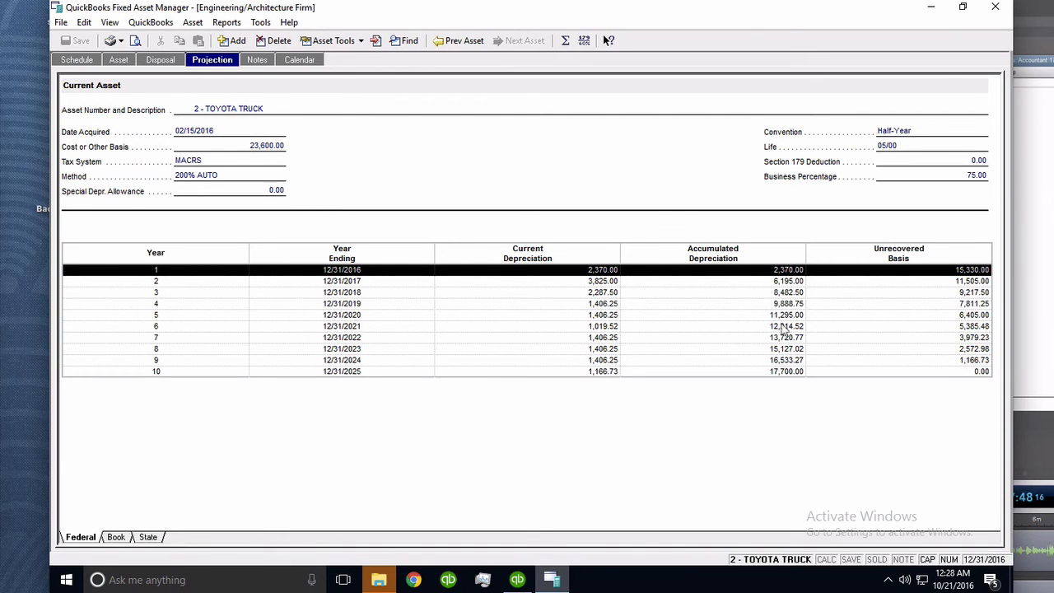
pyautogui.click(600, 287)
# - Display the Depreciation Schedule by User Defined 1 on the Federal basis through 12/31/2016, then close the report
pyautogui.click(227, 23)
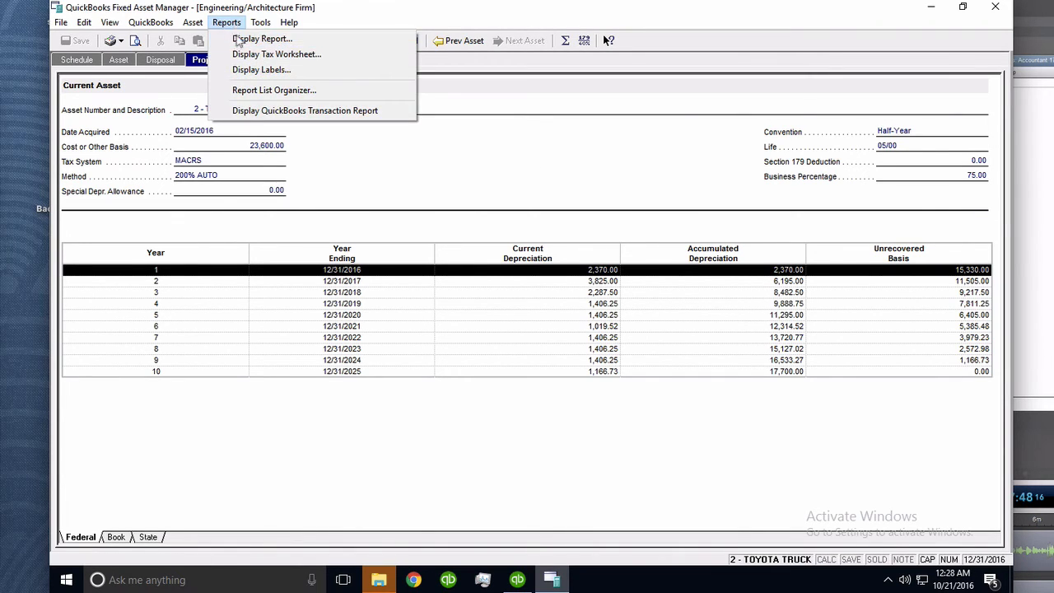
pyautogui.click(248, 40)
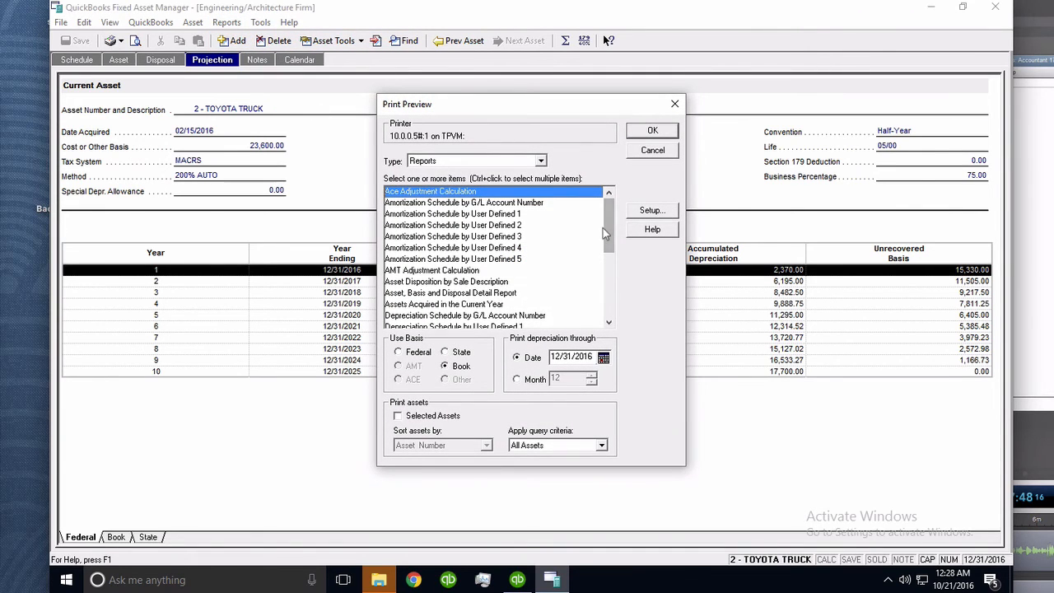
pyautogui.moveTo(607, 227); pyautogui.dragTo(610, 304)
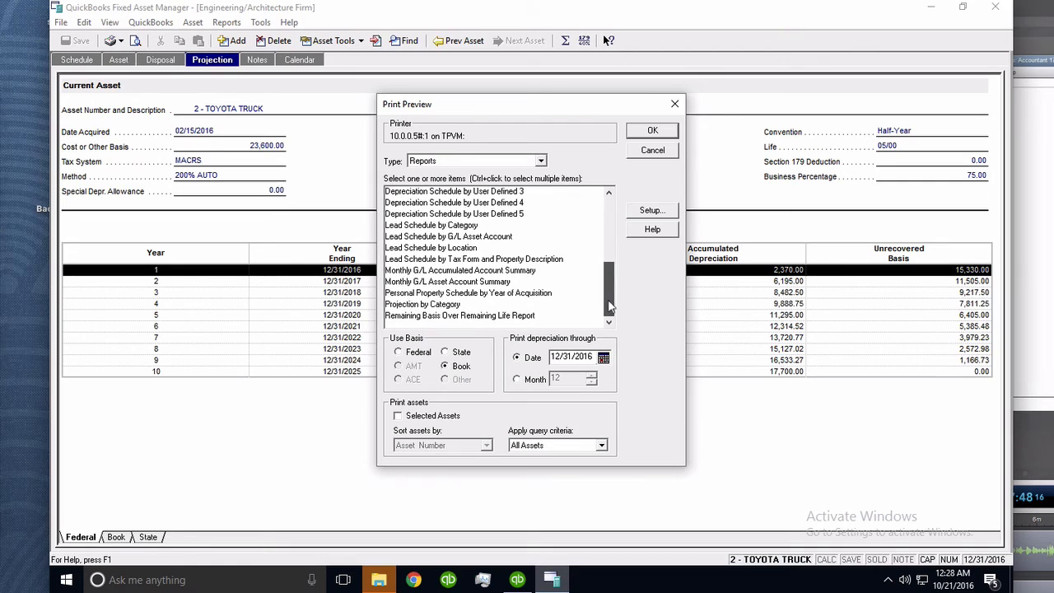
pyautogui.moveTo(610, 304); pyautogui.dragTo(610, 259)
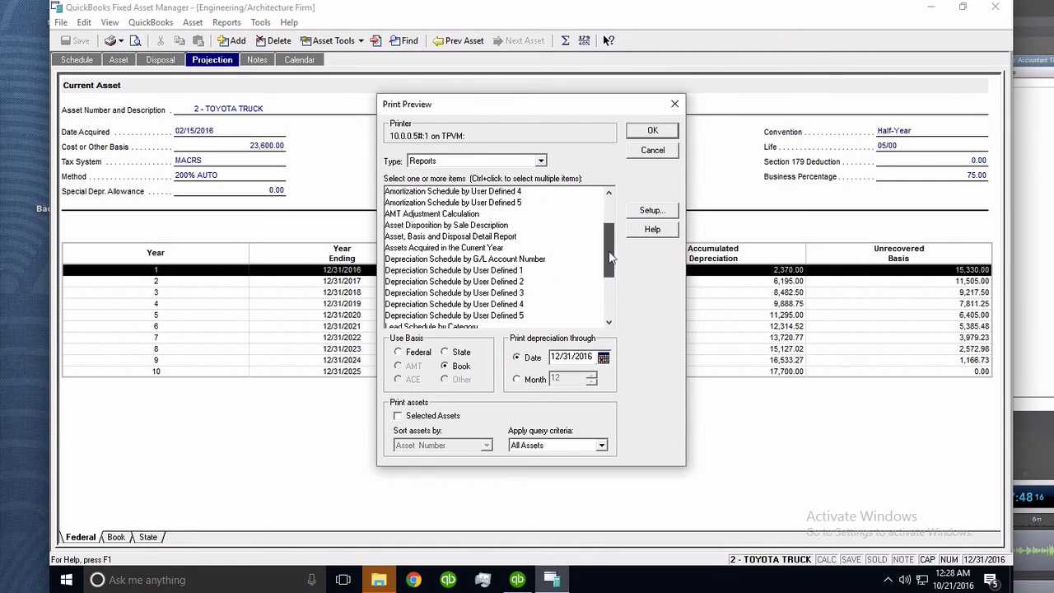
pyautogui.click(504, 273)
pyautogui.click(399, 352)
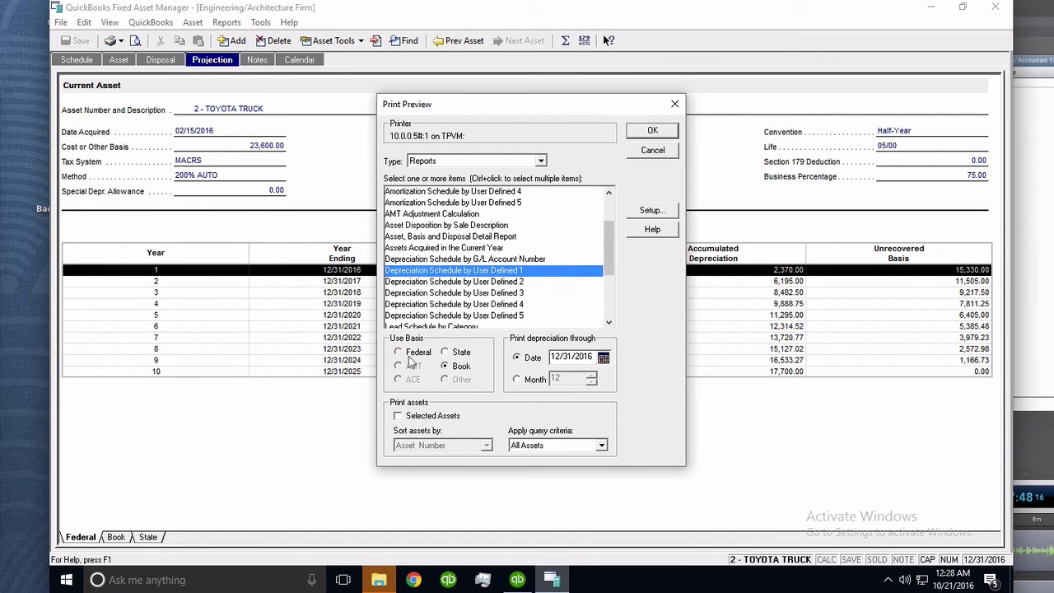
pyautogui.click(659, 136)
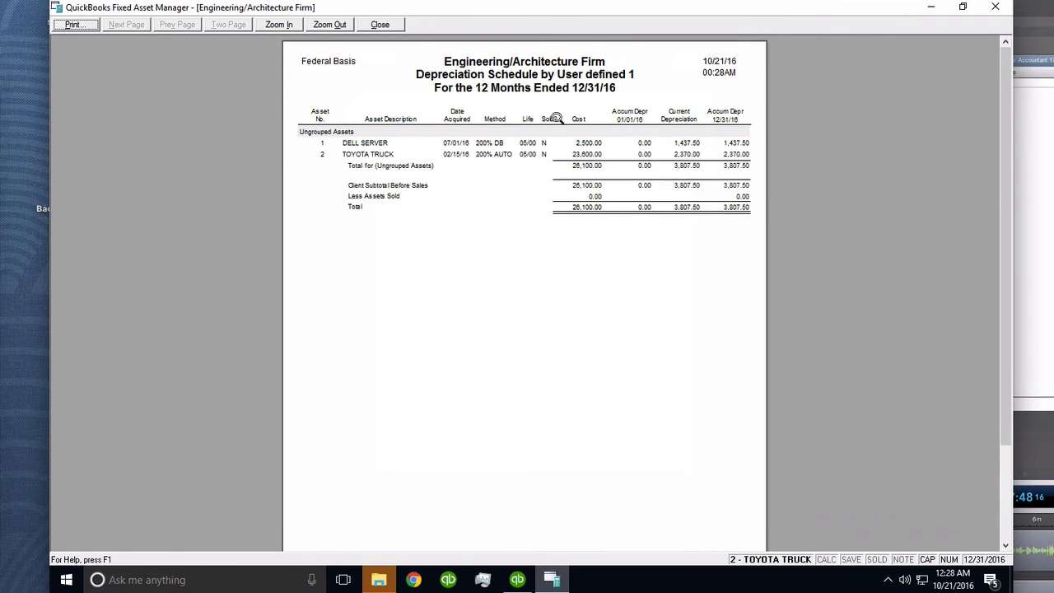
pyautogui.click(385, 26)
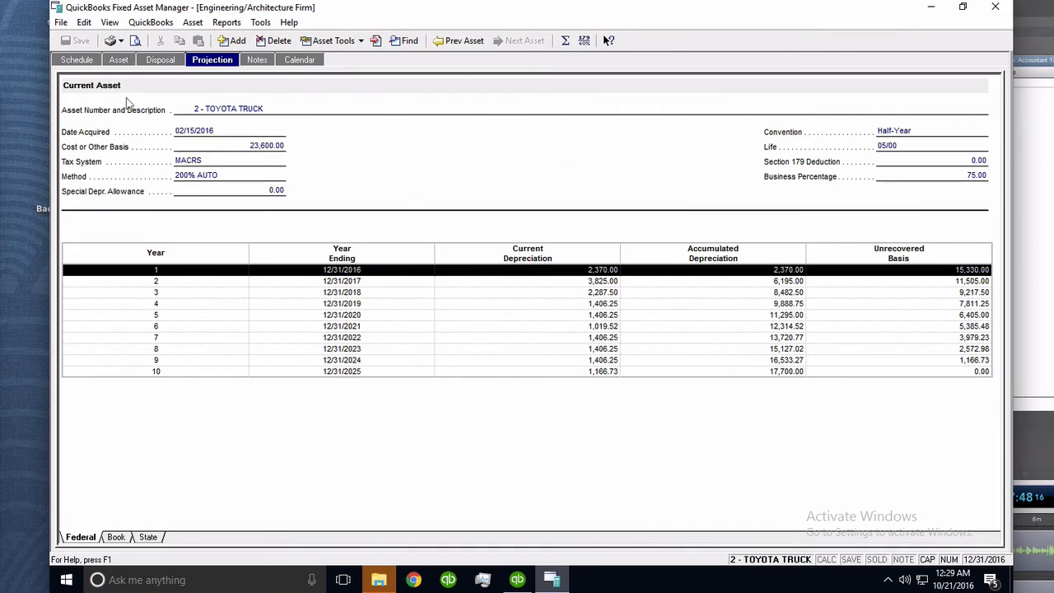
# - Set the client's current year to 01/01/2017 through 12/31/2017 and rebuild the client information
pyautogui.click(75, 60)
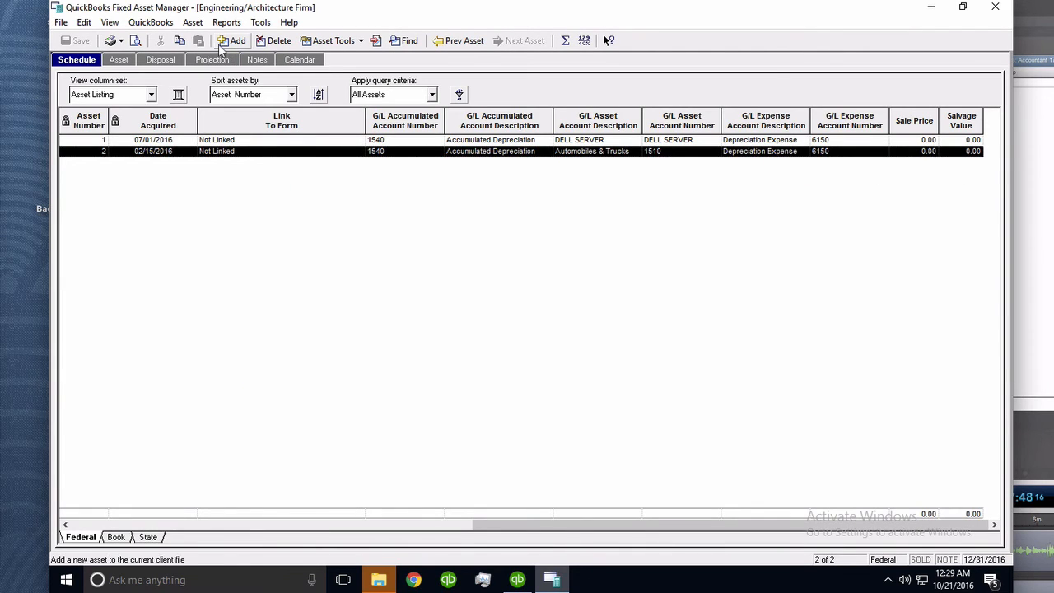
pyautogui.click(60, 22)
pyautogui.click(96, 66)
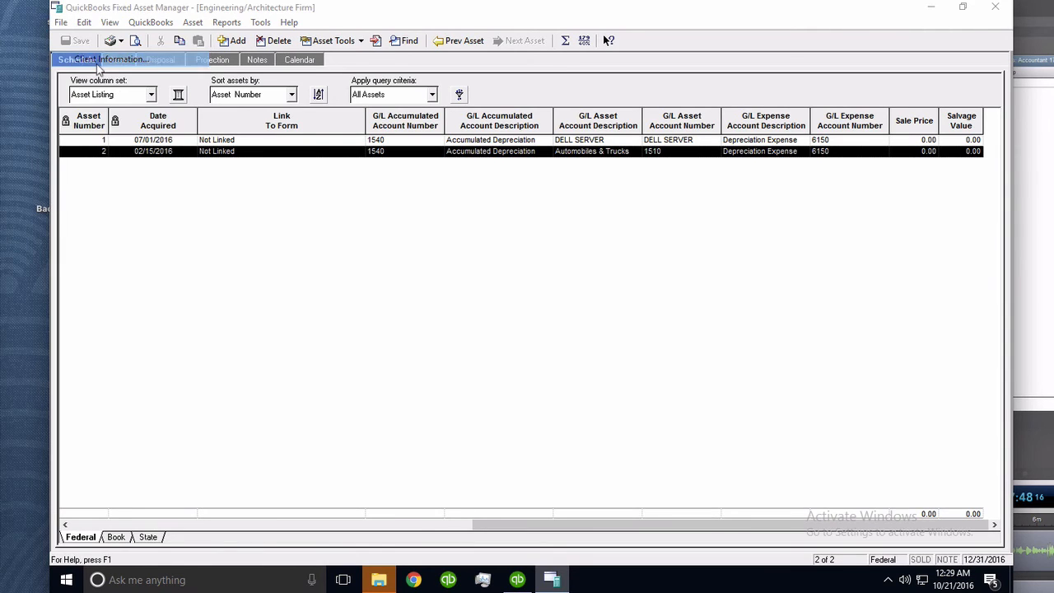
pyautogui.click(481, 215)
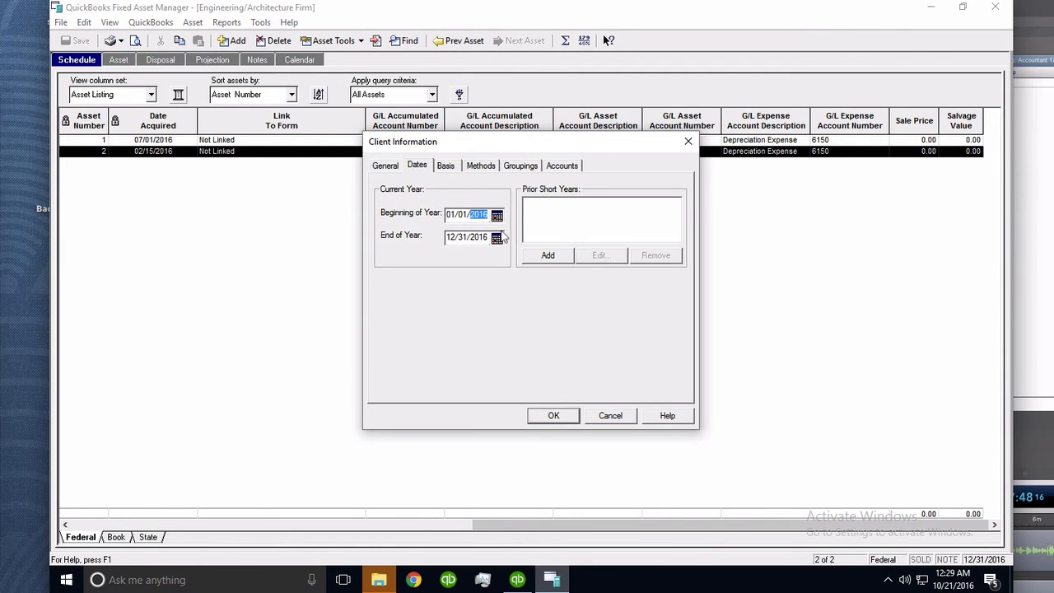
pyautogui.write('2017')
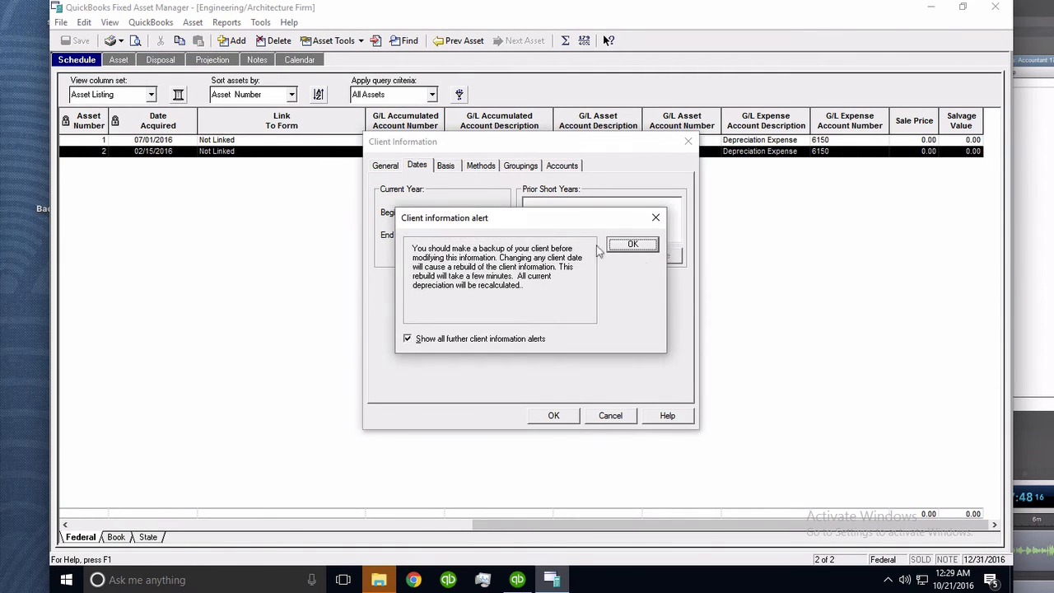
pyautogui.click(630, 242)
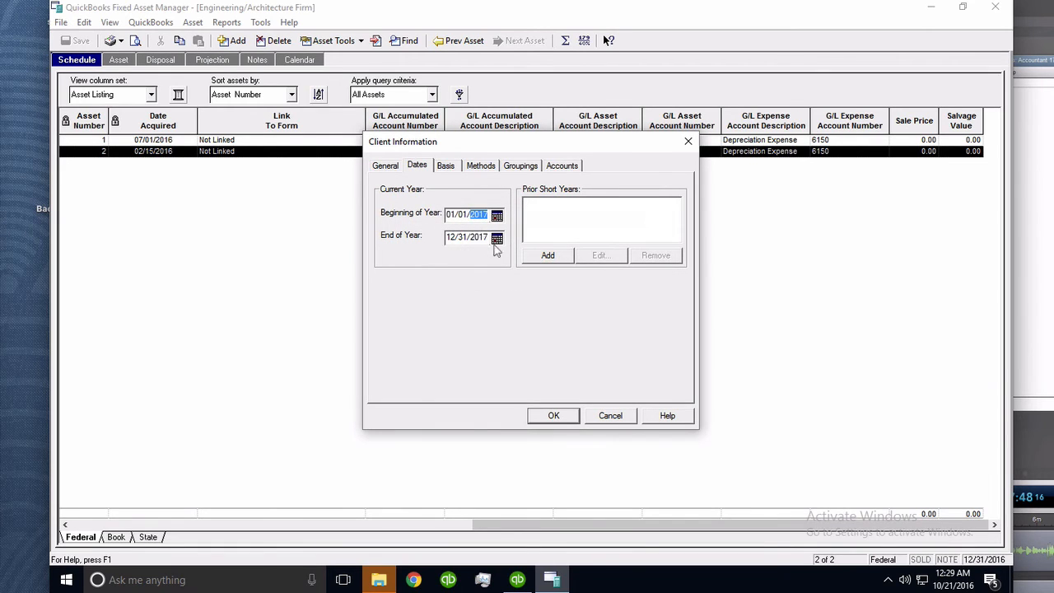
pyautogui.click(480, 238)
pyautogui.click(555, 417)
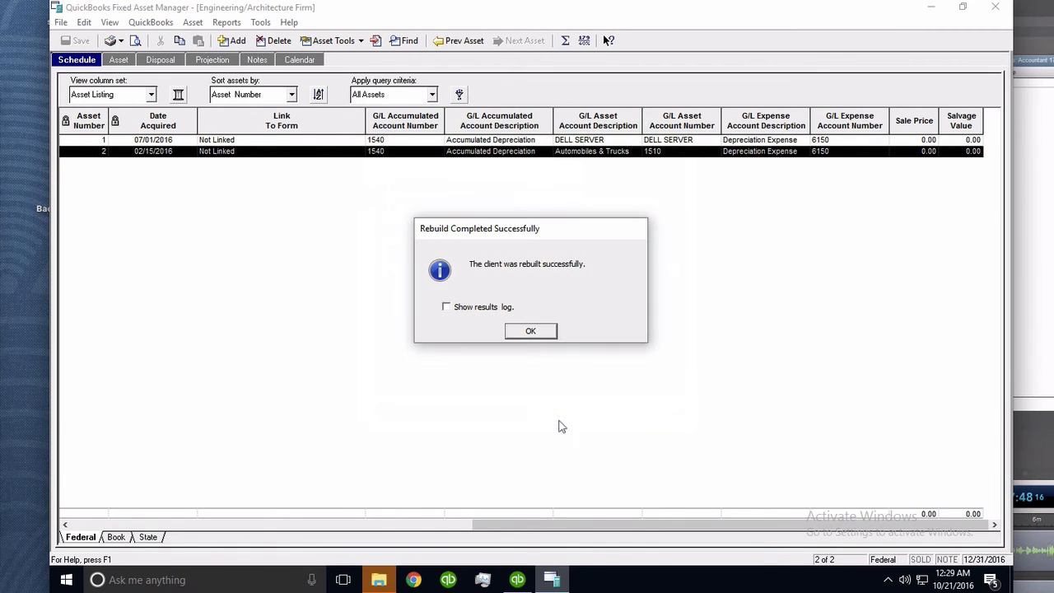
pyautogui.click(531, 332)
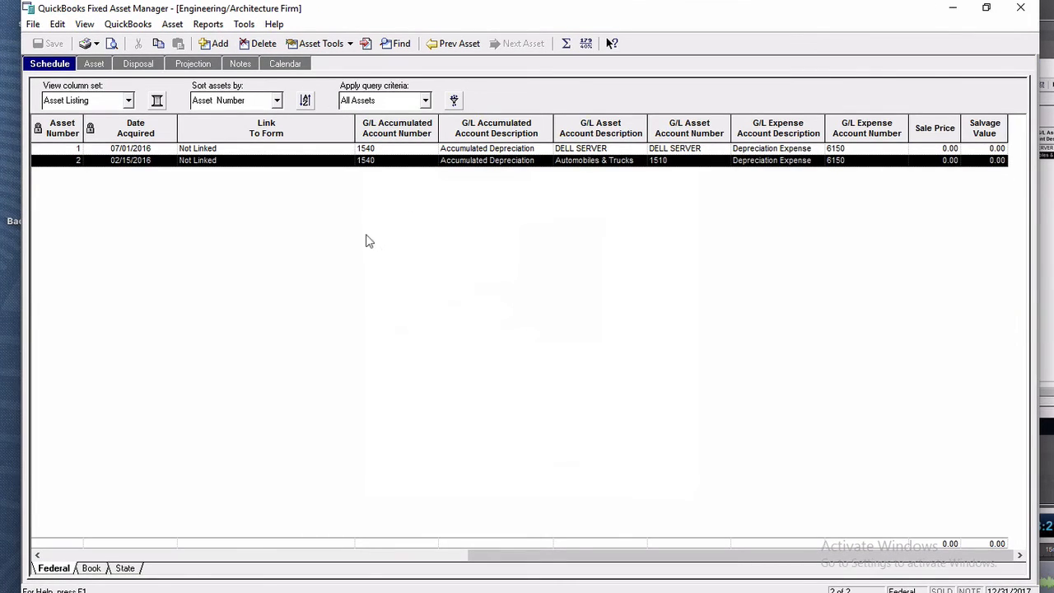
# - Display the Depreciation Schedule by User Defined 1 on the Federal basis through 12/31/2017, then close the report
pyautogui.click(204, 25)
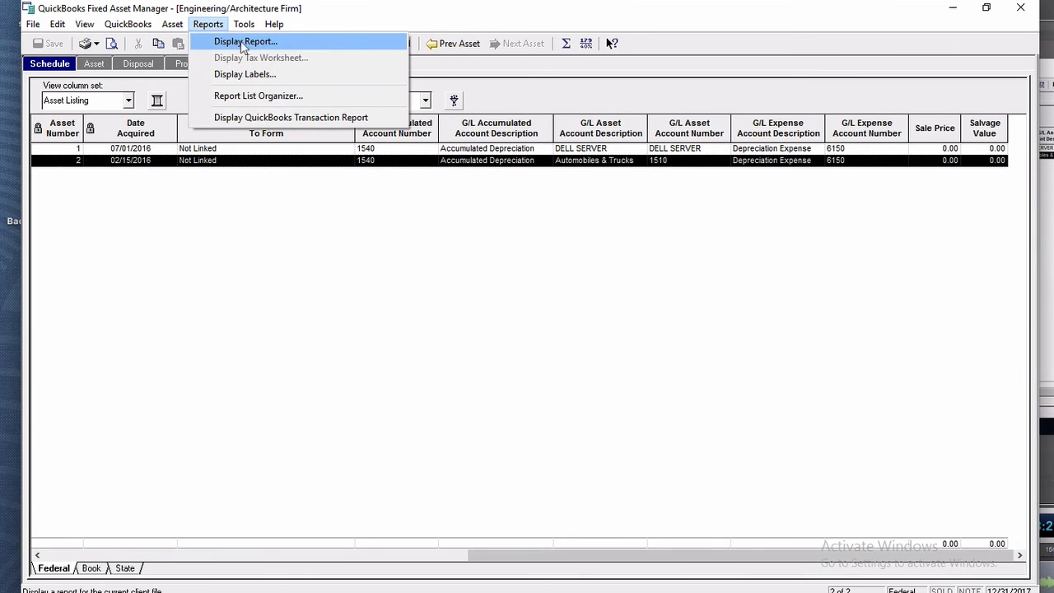
pyautogui.click(277, 43)
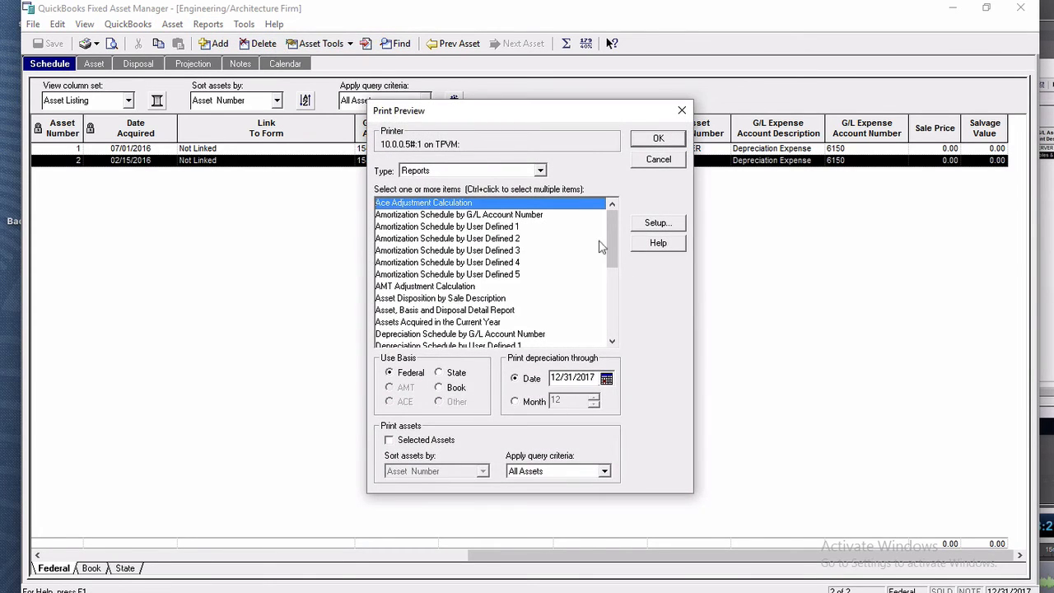
pyautogui.moveTo(614, 247); pyautogui.dragTo(612, 260)
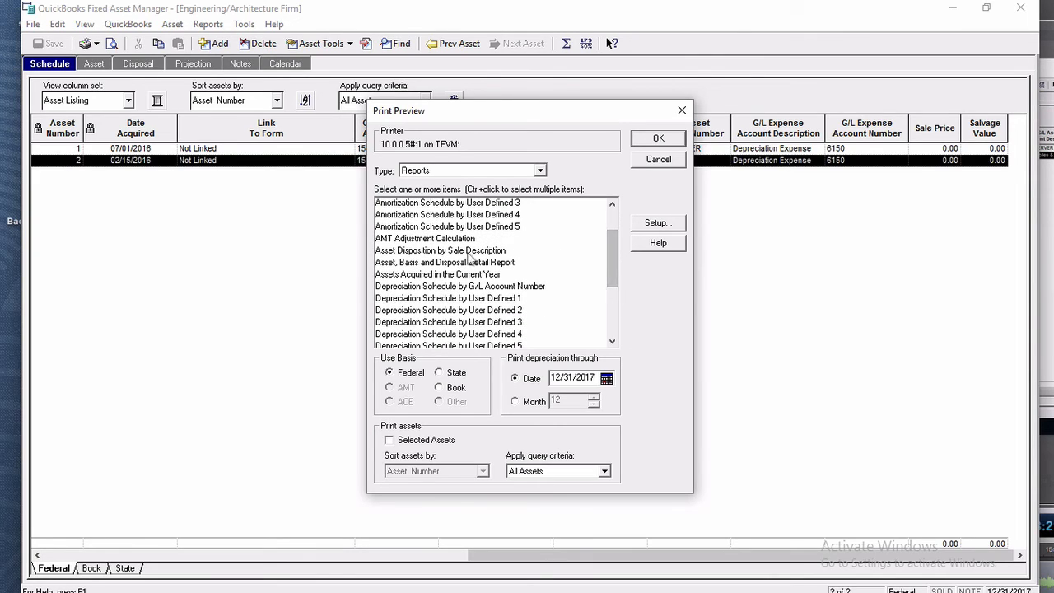
pyautogui.click(497, 300)
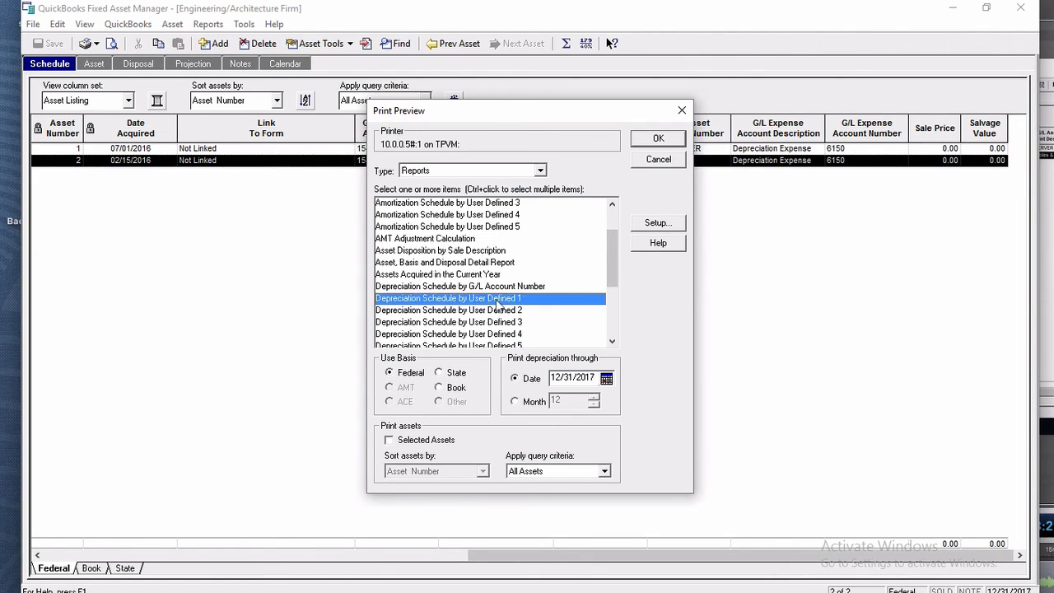
pyautogui.click(512, 289)
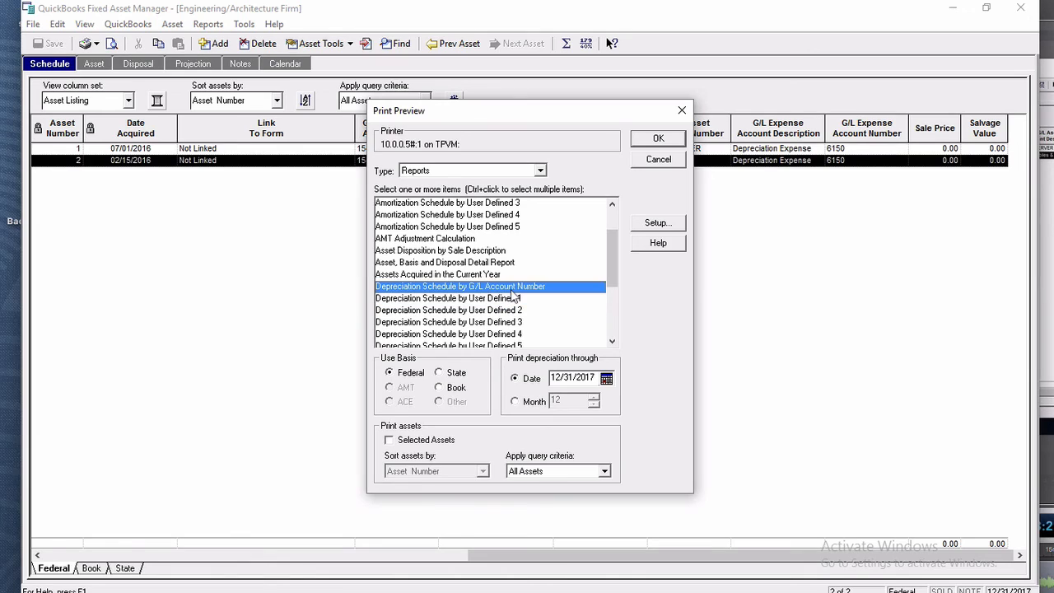
pyautogui.keyDown('ctrl'); pyautogui.click(508, 298); pyautogui.keyUp('ctrl')
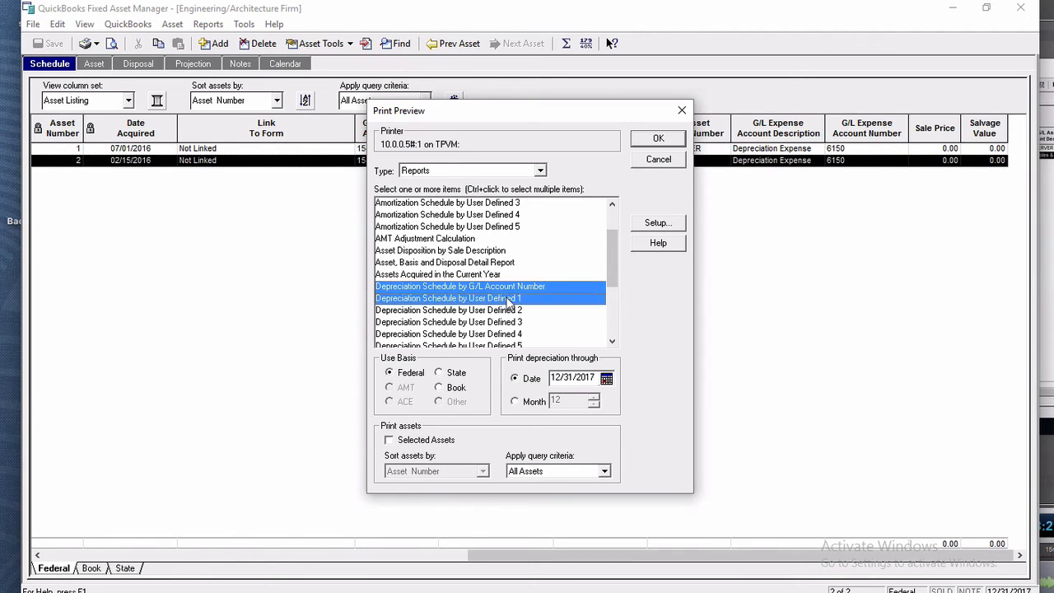
pyautogui.click(514, 299)
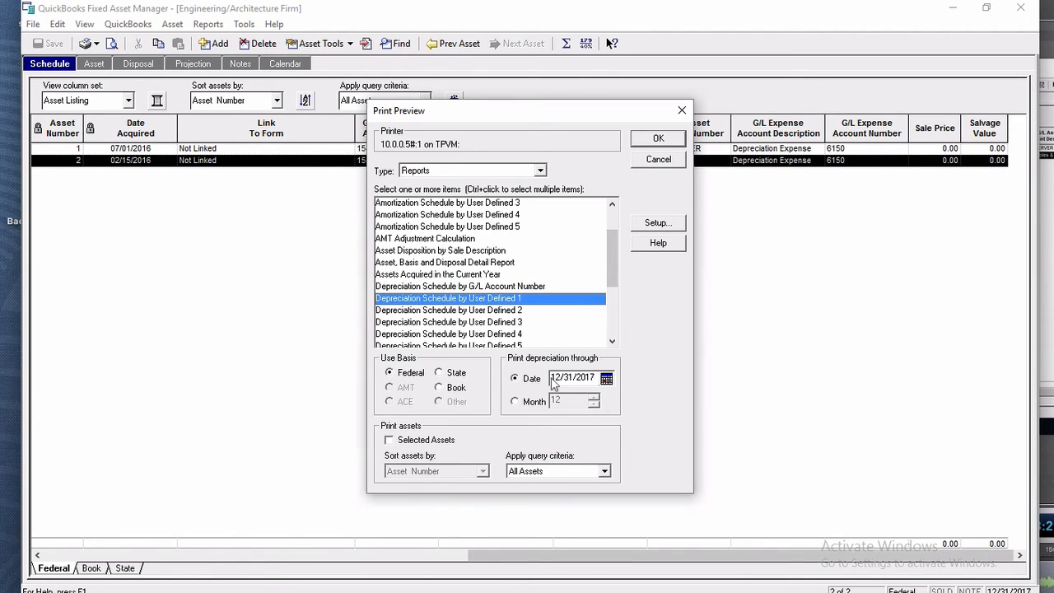
pyautogui.click(563, 384)
pyautogui.click(572, 383)
pyautogui.click(587, 384)
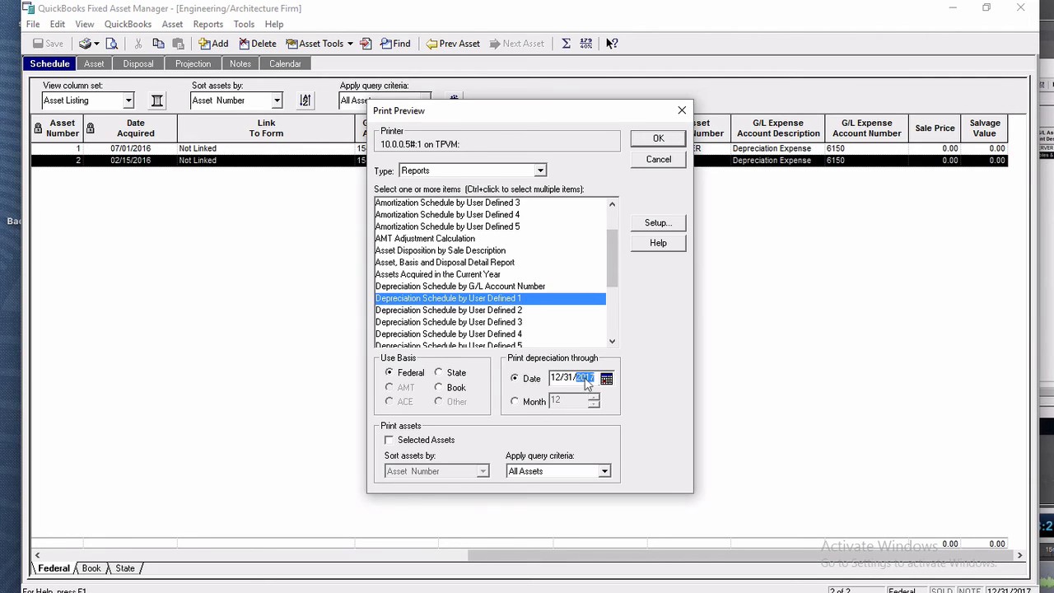
pyautogui.click(662, 141)
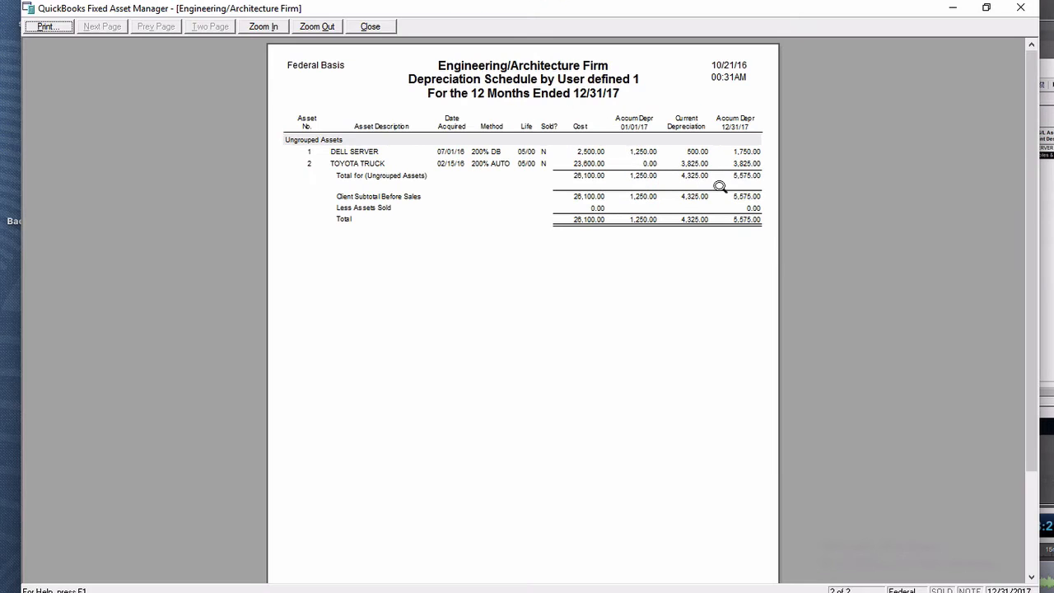
pyautogui.click(384, 33)
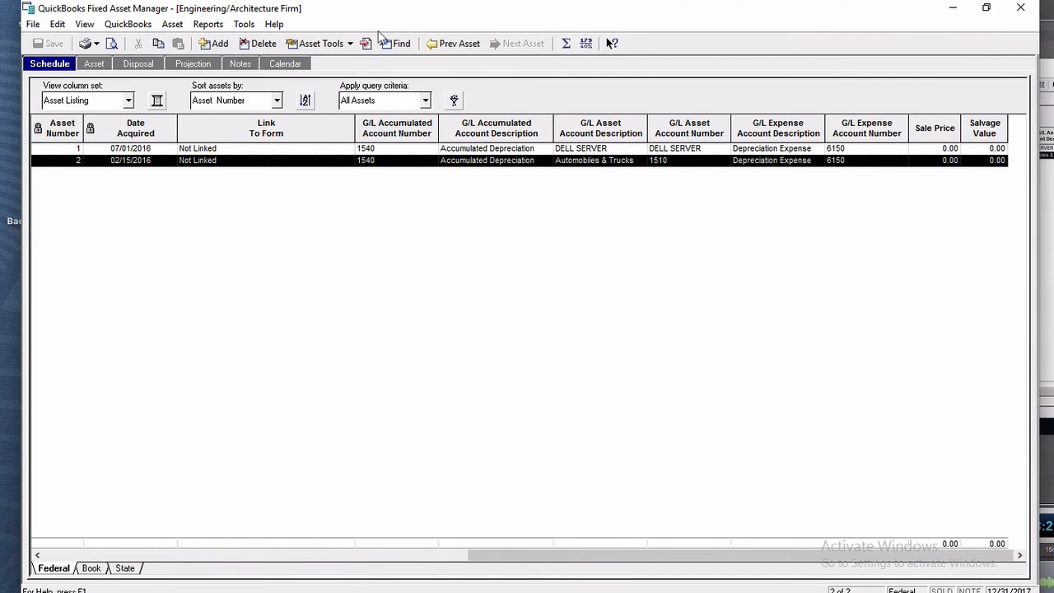
# - Set the client's current year to begin 07/01/2016 and end 07/31/2016, and rebuild the client information
pyautogui.click(34, 26)
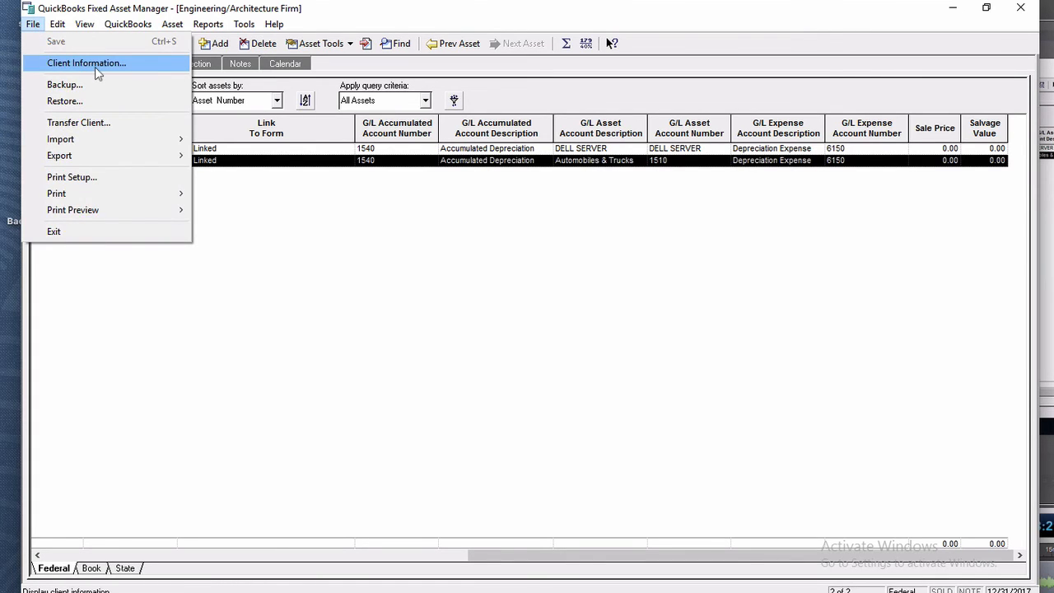
pyautogui.click(95, 66)
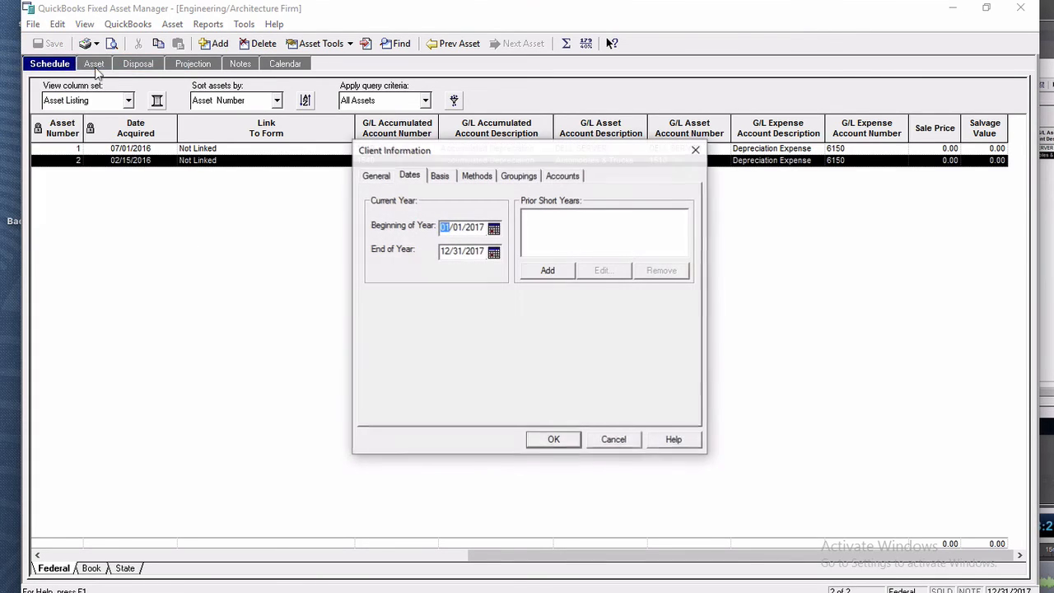
pyautogui.click(450, 223)
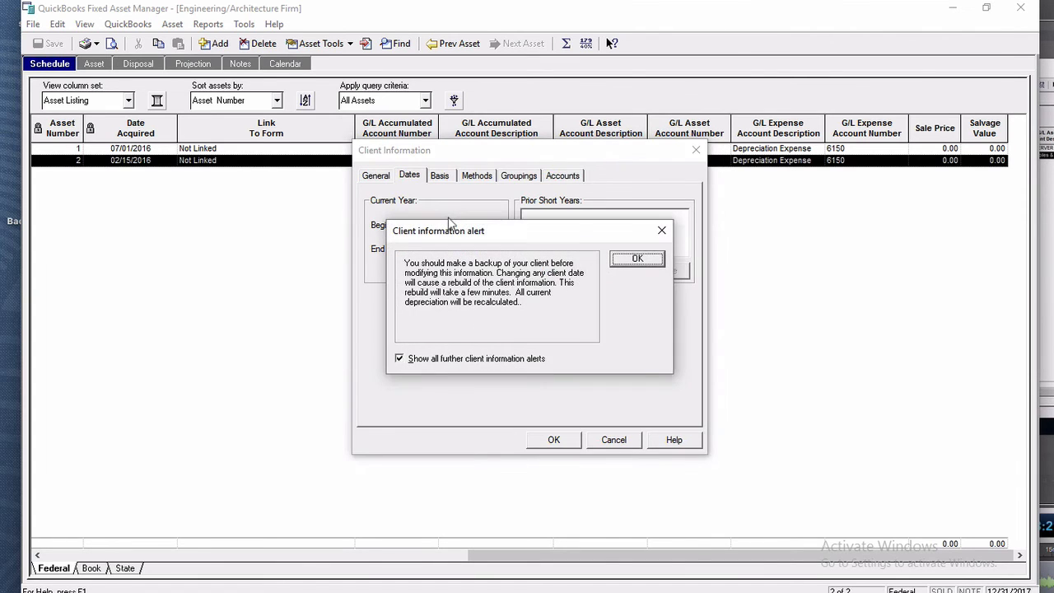
pyautogui.click(639, 260)
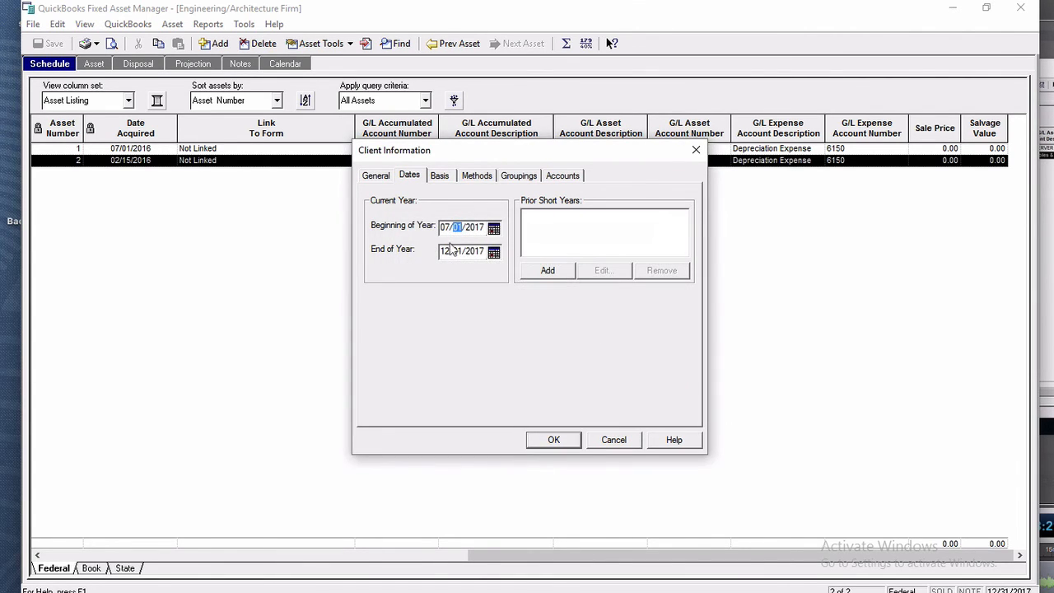
pyautogui.click(476, 229)
pyautogui.write('2016')
pyautogui.click(444, 251)
pyautogui.write('07/31/ 20')
pyautogui.click(552, 440)
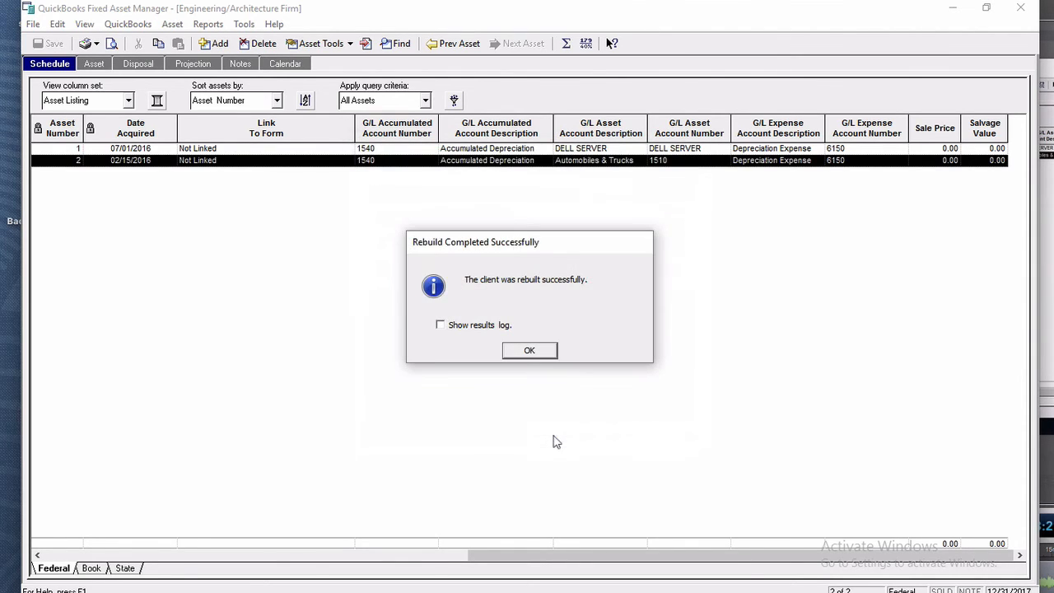
pyautogui.click(533, 350)
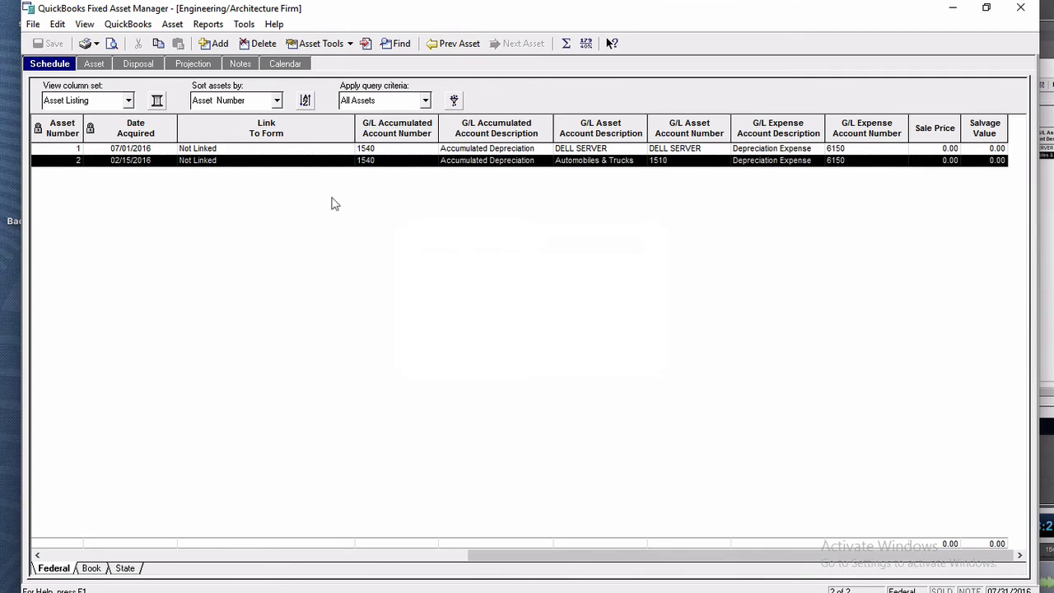
# - Display the Depreciation Schedule by G/L Account Number on the Federal basis through 07/31/2016
pyautogui.click(207, 25)
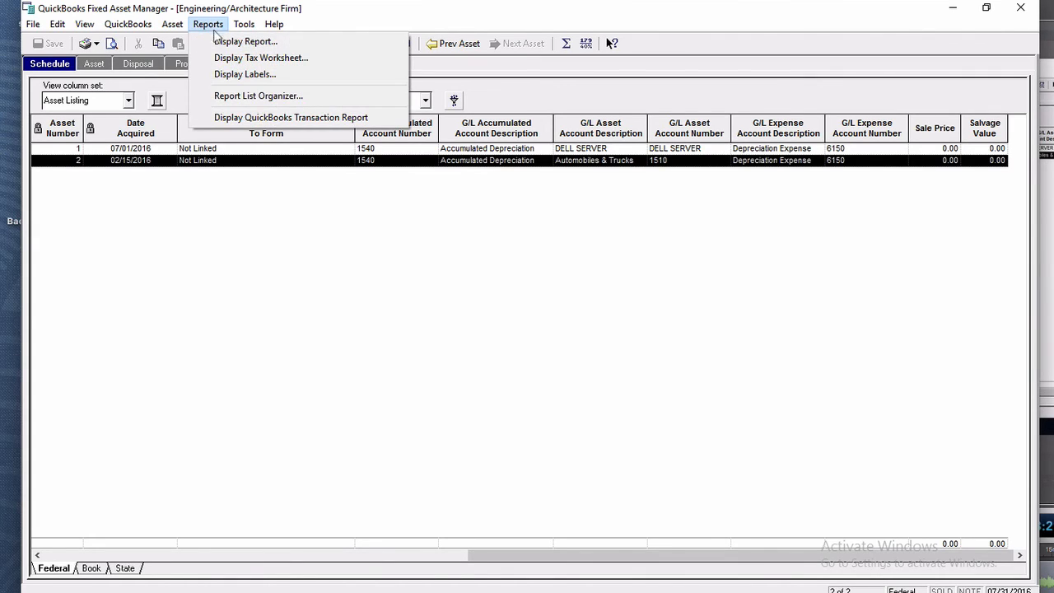
pyautogui.click(240, 42)
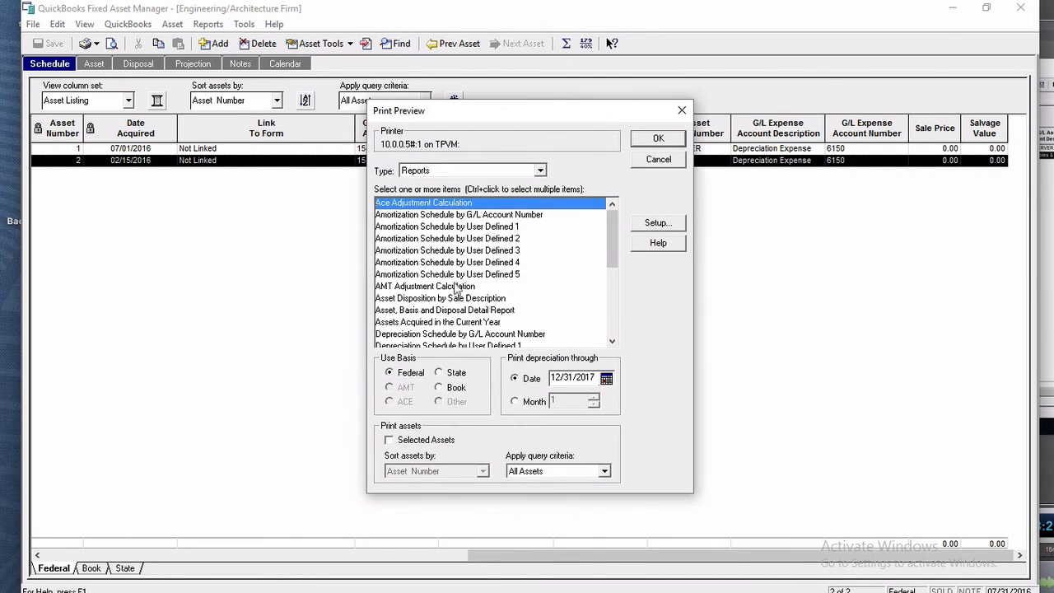
pyautogui.click(491, 334)
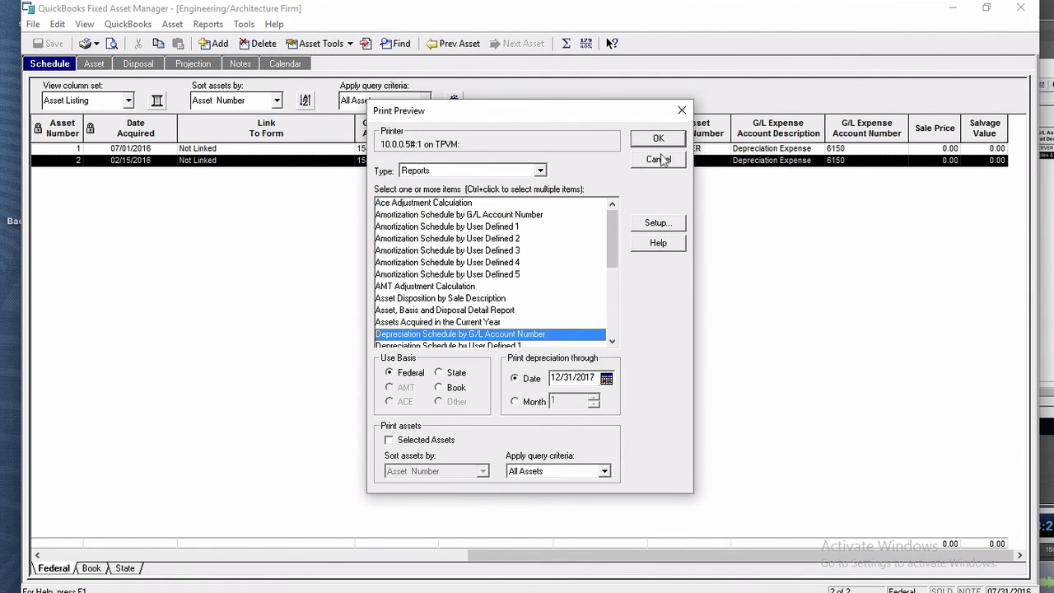
pyautogui.click(557, 381)
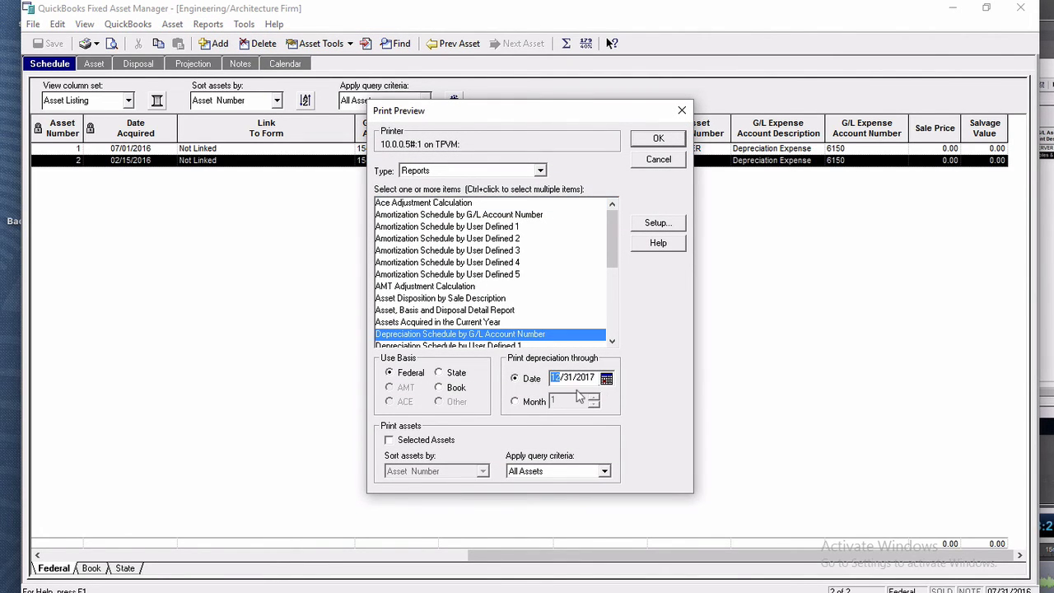
pyautogui.press('Right')
pyautogui.press('Left')
pyautogui.write('7')
pyautogui.press('Right')
pyautogui.write('2016')
pyautogui.click(657, 137)
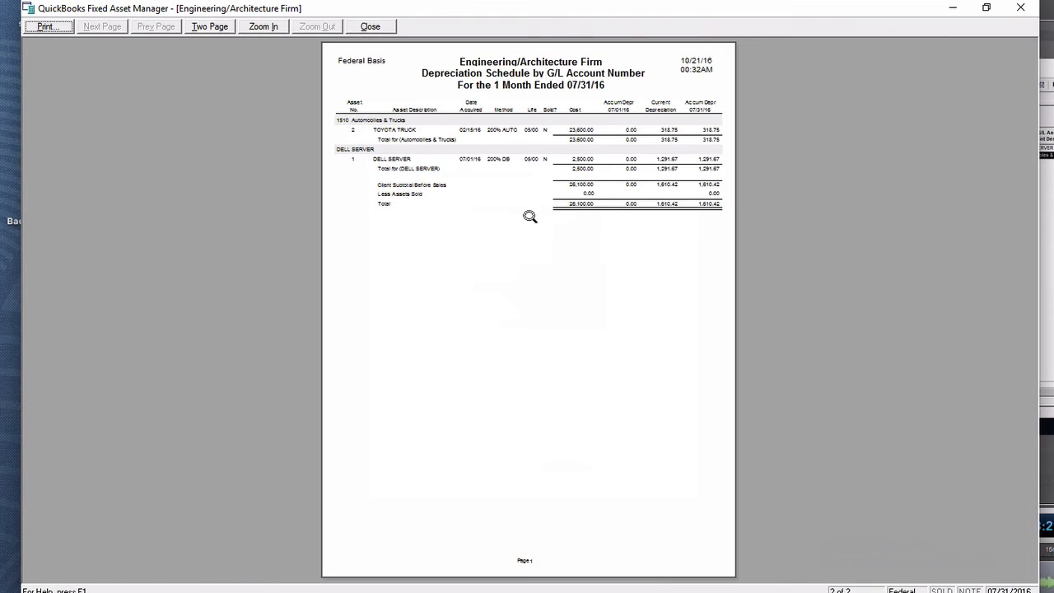
# - Examine the current depreciation of the Toyota truck and Dell server in the report, then close it
pyautogui.click(614, 152)
pyautogui.hotkey('ctrl', '1')
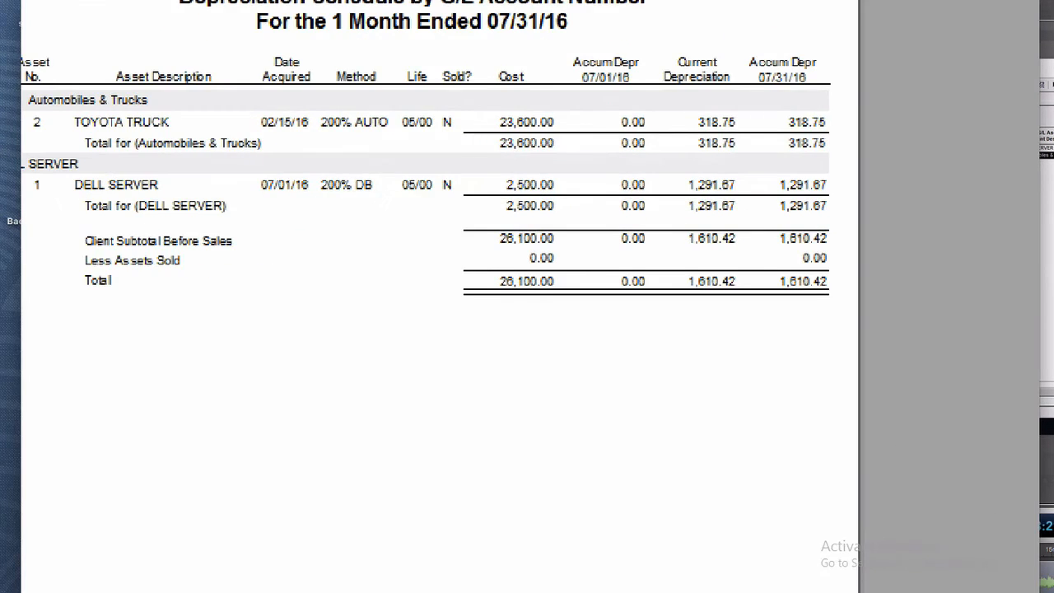
pyautogui.click(685, 187)
pyautogui.moveTo(745, 81)
pyautogui.mouseDown()
pyautogui.moveTo(622, 174)
pyautogui.moveTo(754, 41)
pyautogui.moveTo(696, 6)
pyautogui.mouseUp()
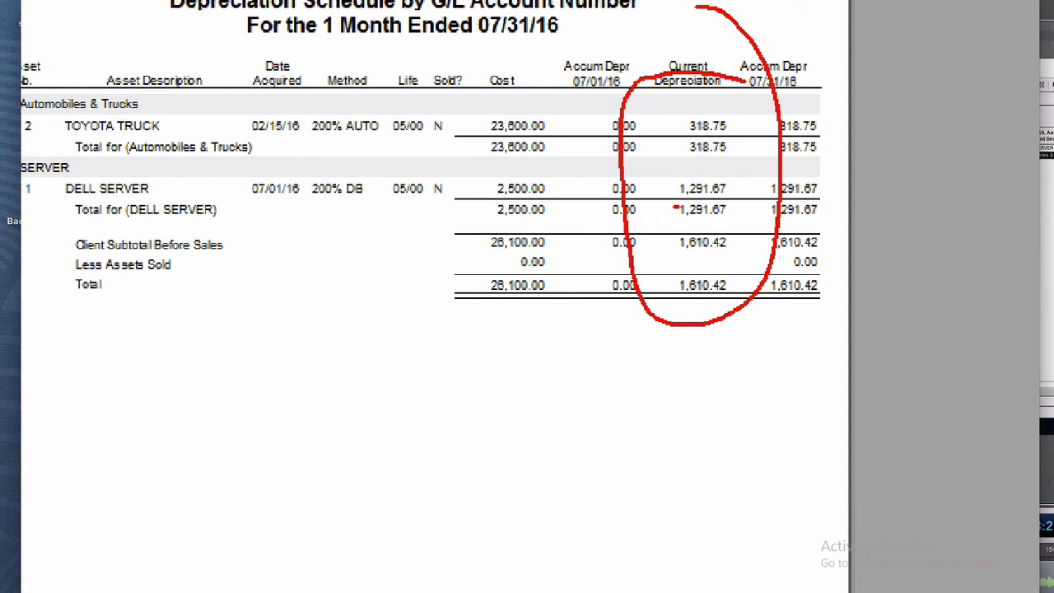
pyautogui.moveTo(674, 208); pyautogui.dragTo(730, 207)
pyautogui.moveTo(662, 198); pyautogui.dragTo(741, 198)
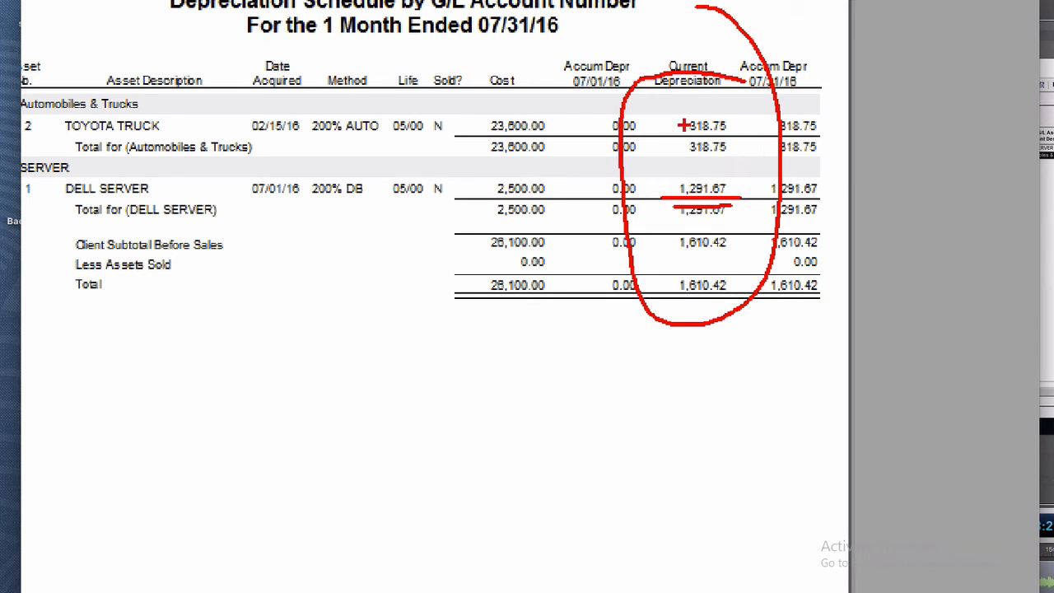
pyautogui.press('Escape')
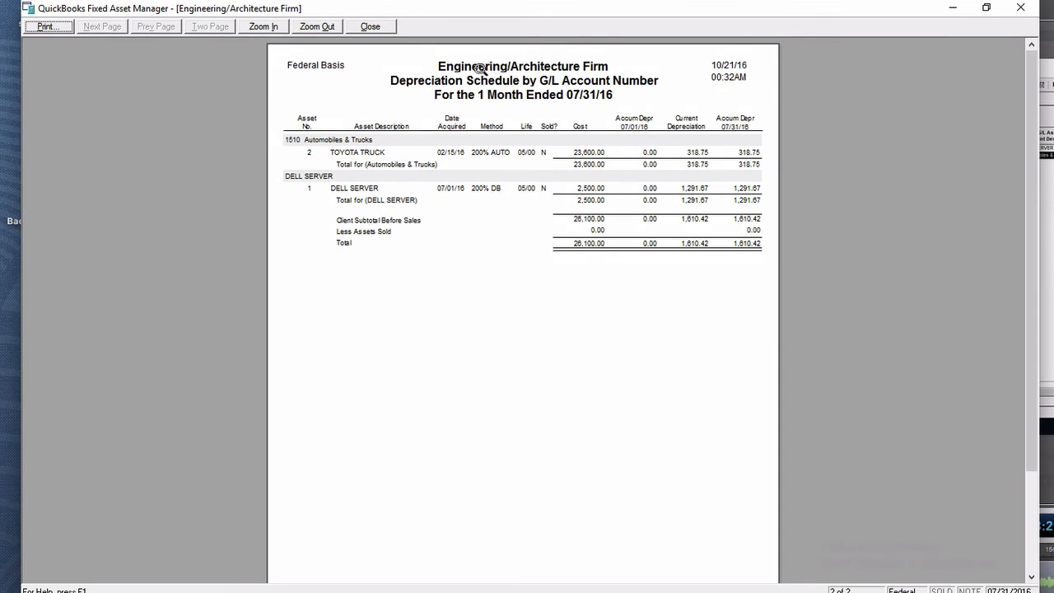
pyautogui.click(380, 27)
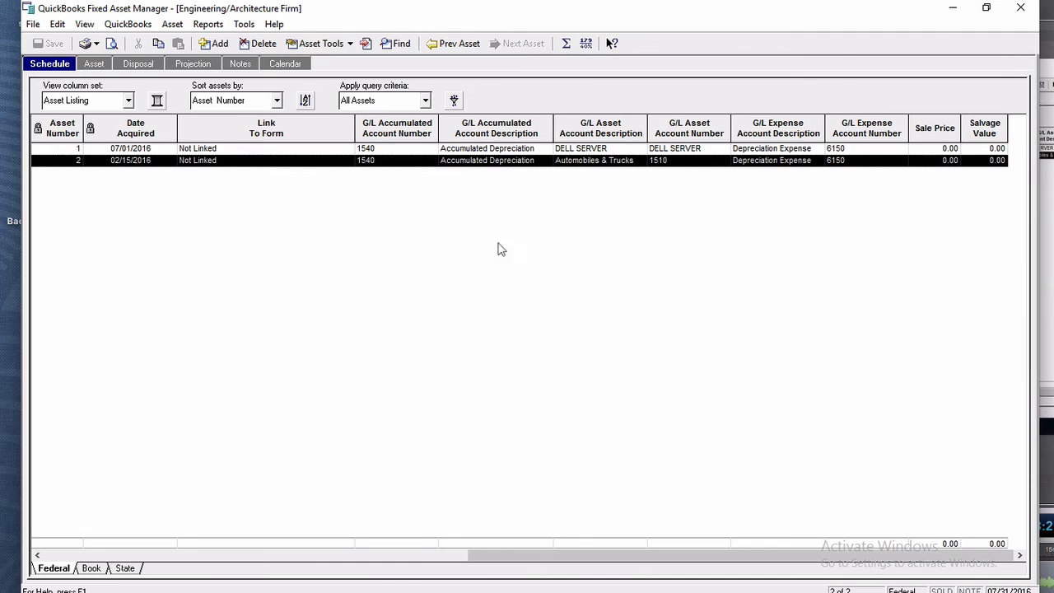
# - Try to display the Depreciation Schedule by User Defined 1 on the Federal basis through month 8
pyautogui.click(209, 24)
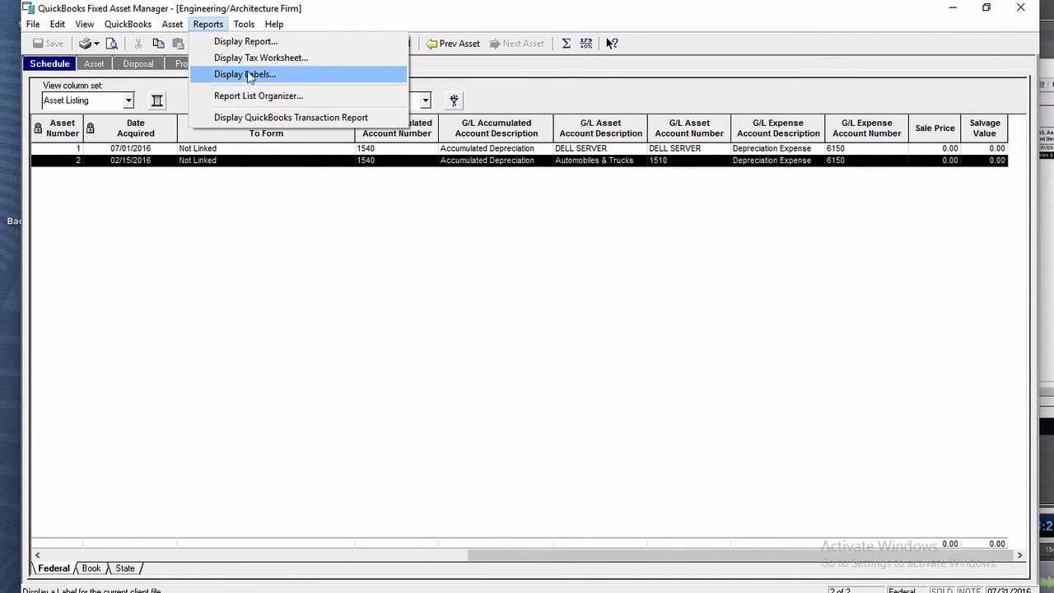
pyautogui.click(247, 43)
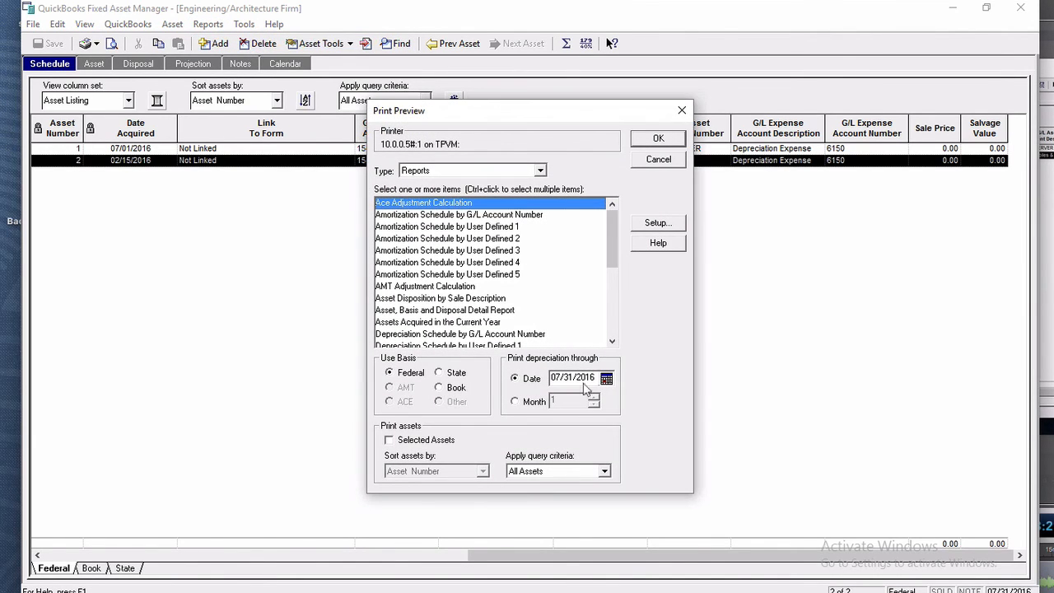
pyautogui.click(517, 402)
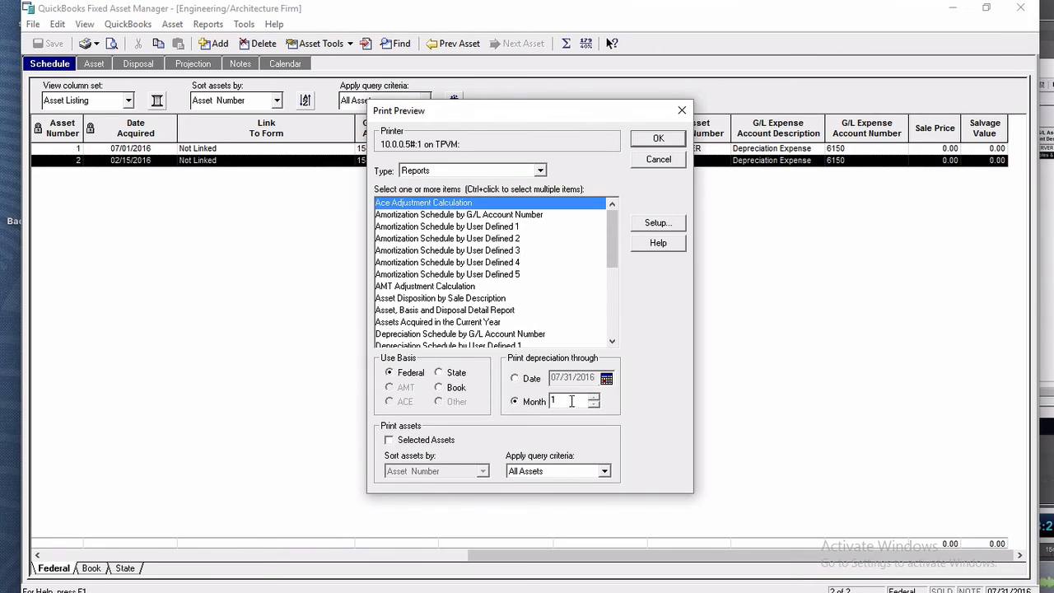
pyautogui.press('Tab')
pyautogui.click(612, 288)
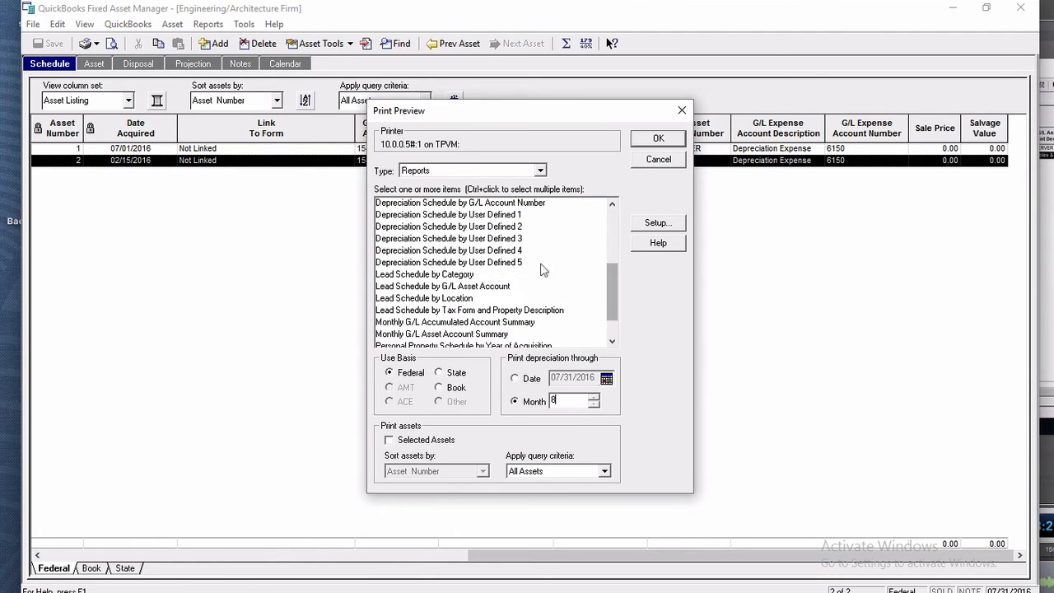
pyautogui.click(499, 216)
pyautogui.click(658, 138)
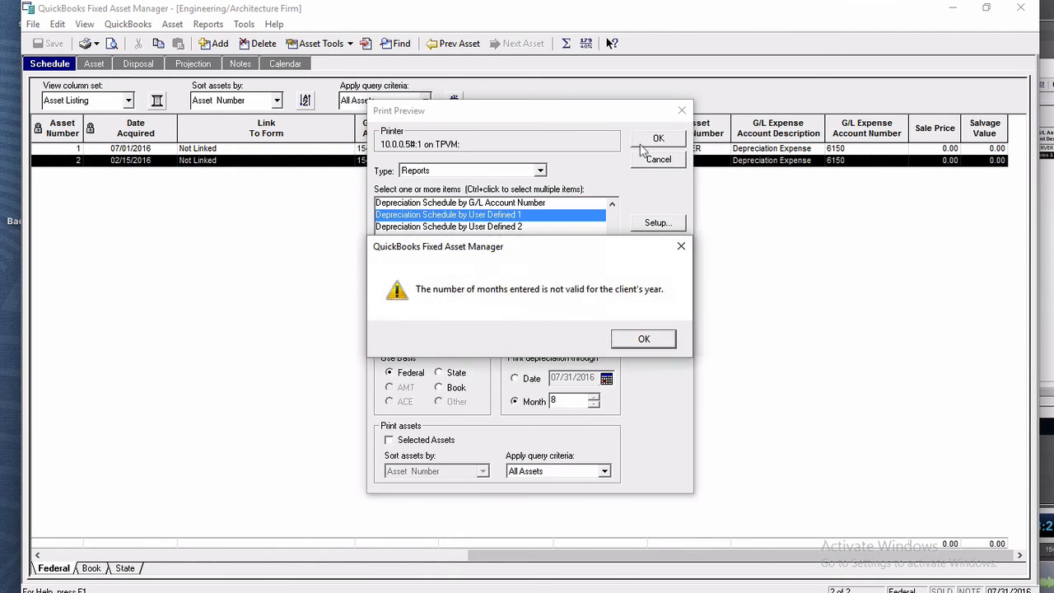
pyautogui.click(640, 339)
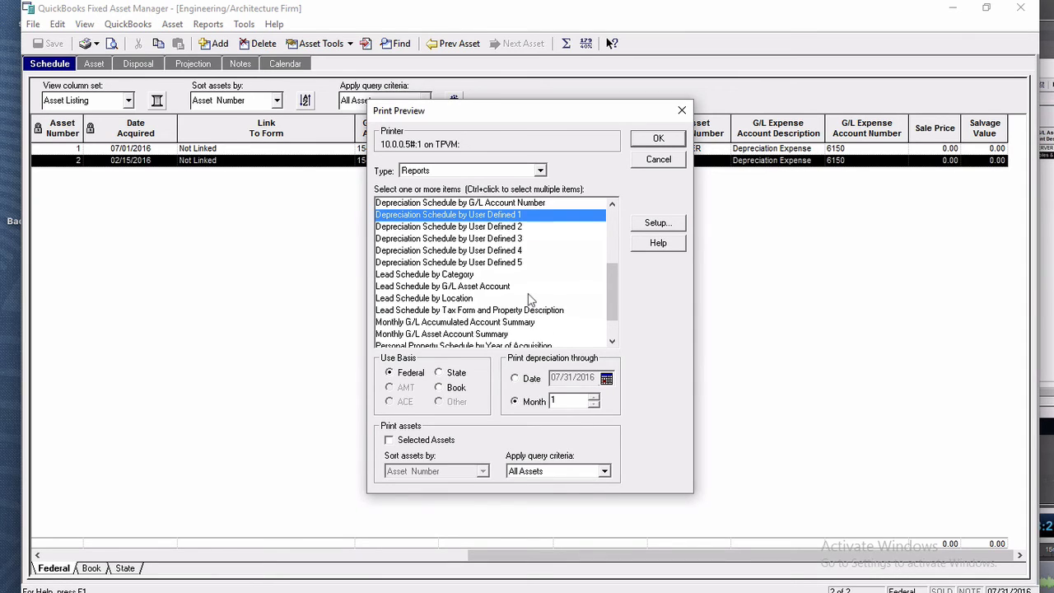
# - Display the Depreciation Schedule by User Defined 1 for selected assets only through 07/31/2016, then close the report
pyautogui.click(416, 443)
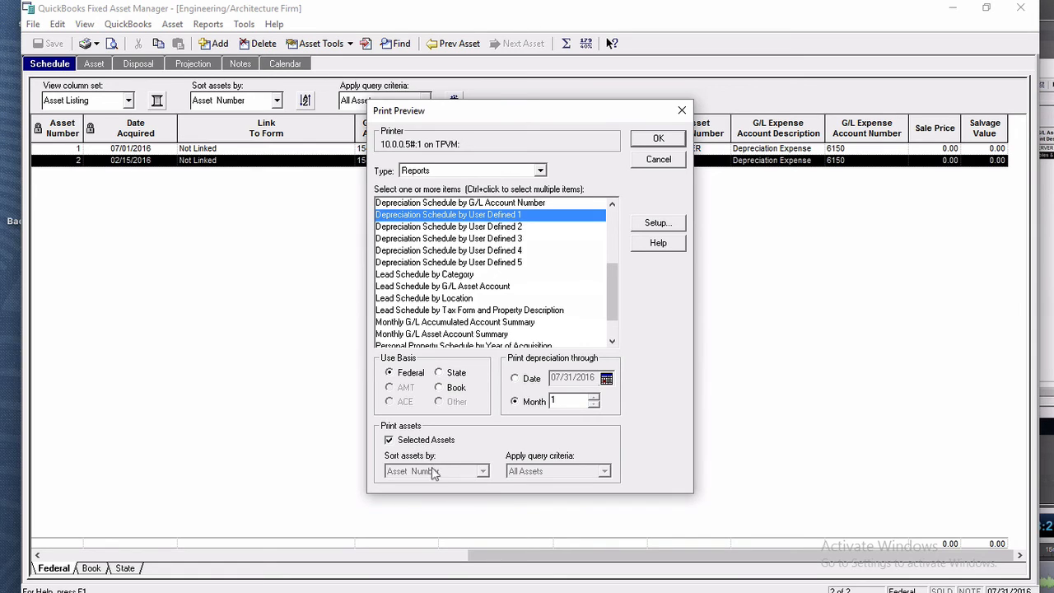
pyautogui.moveTo(469, 110); pyautogui.dragTo(396, 247)
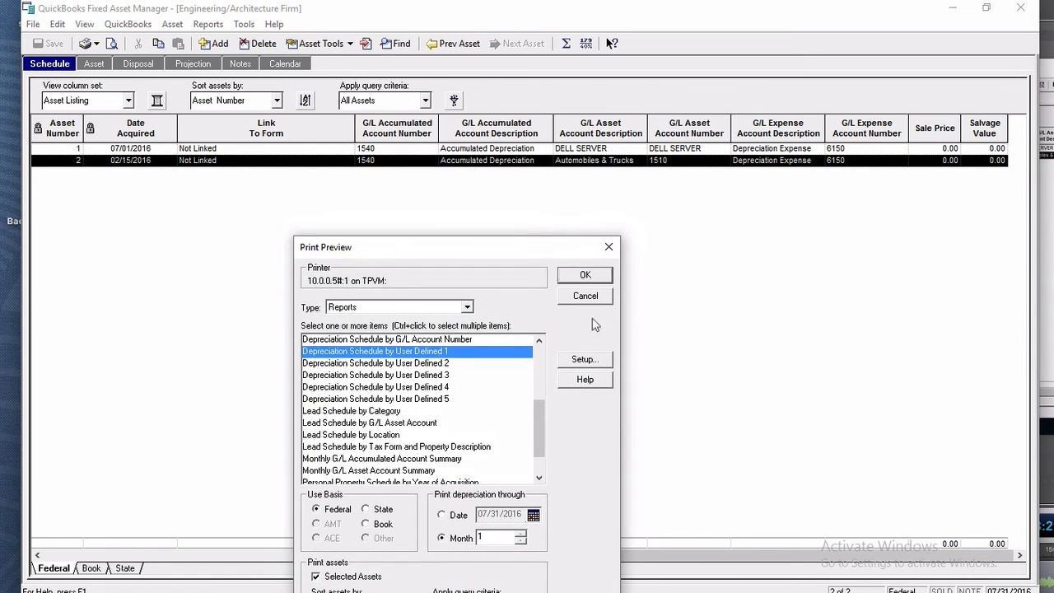
pyautogui.click(457, 516)
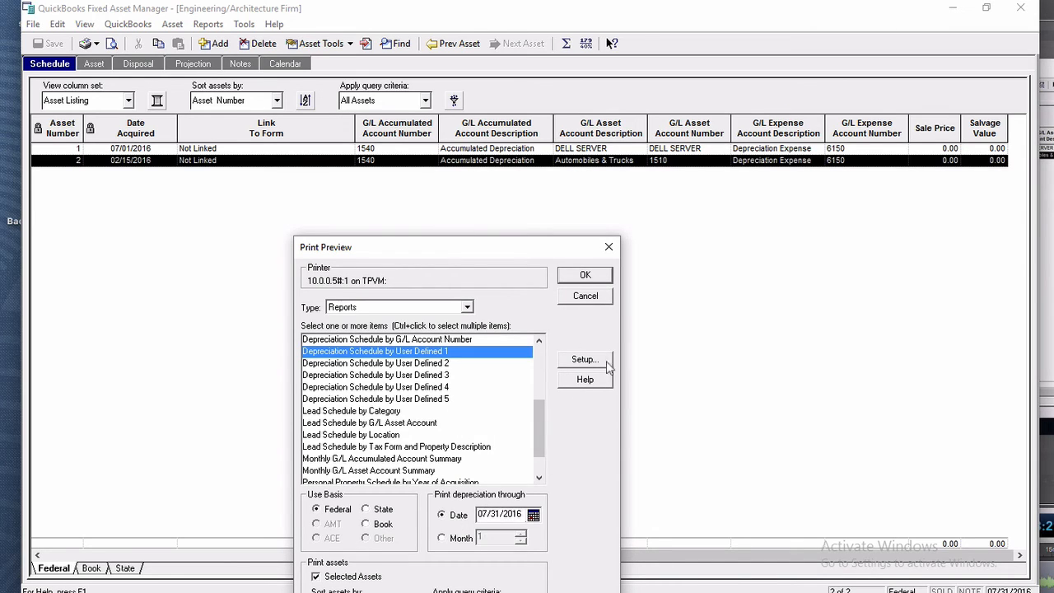
pyautogui.click(586, 277)
pyautogui.click(529, 217)
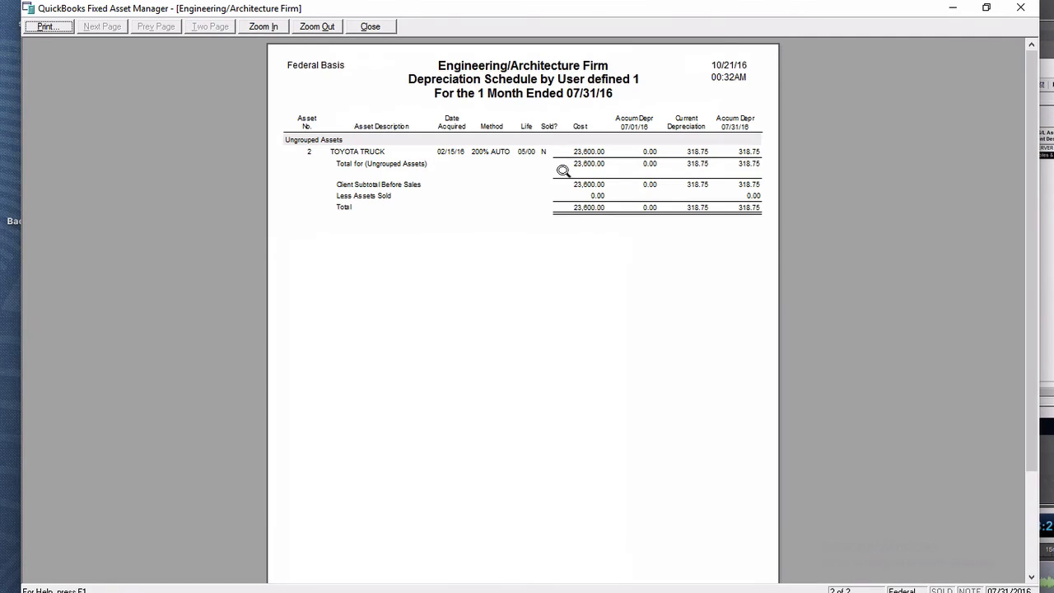
pyautogui.click(372, 25)
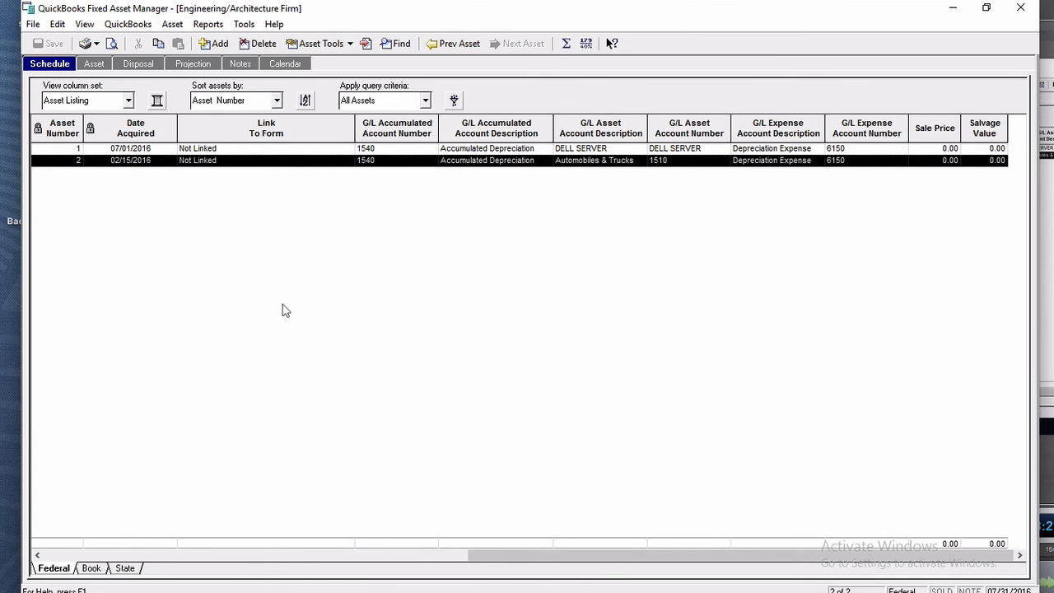
# - Mark the Toyota truck as disposed with a Federal sales price of 14,000 and examine its gain or loss on sale
pyautogui.click(351, 45)
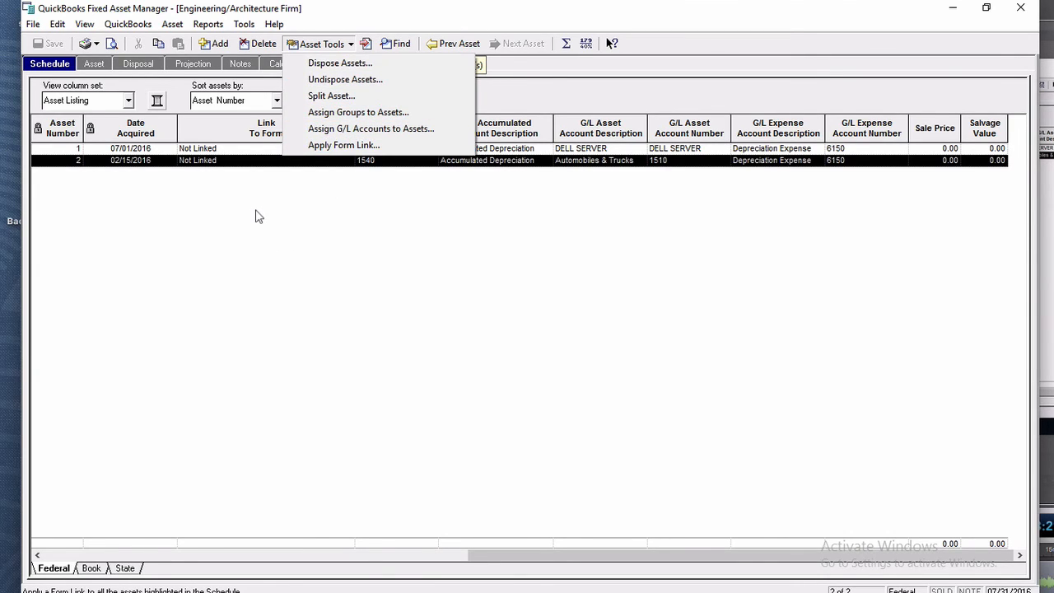
pyautogui.click(360, 64)
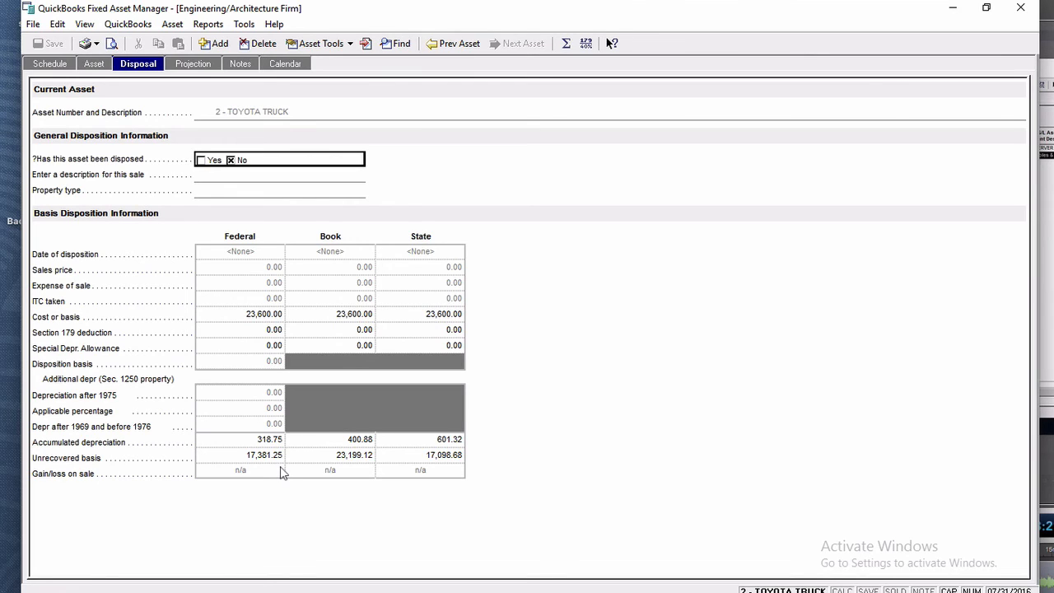
pyautogui.click(267, 273)
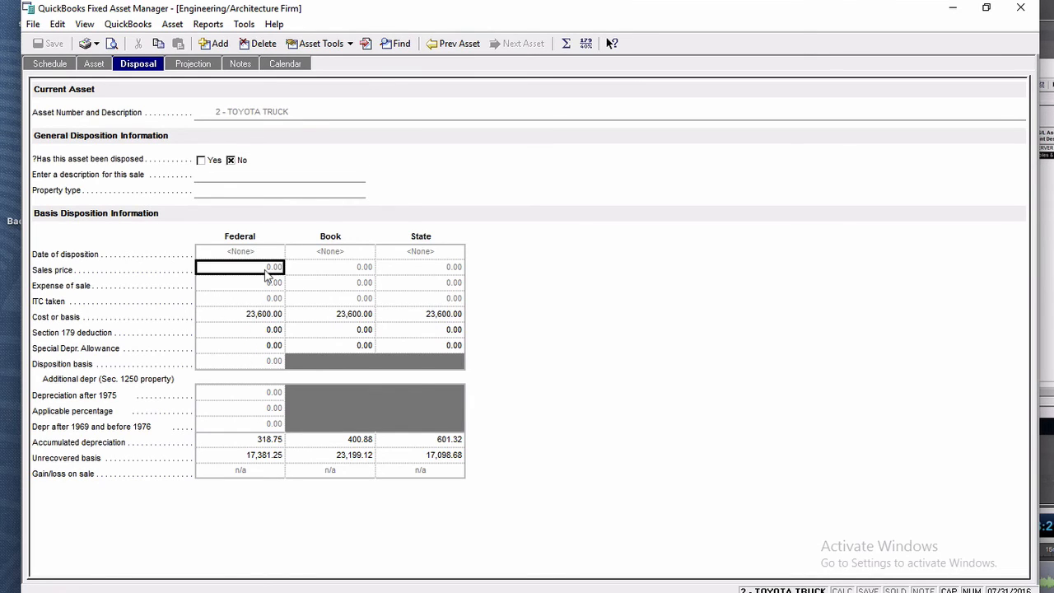
pyautogui.click(201, 160)
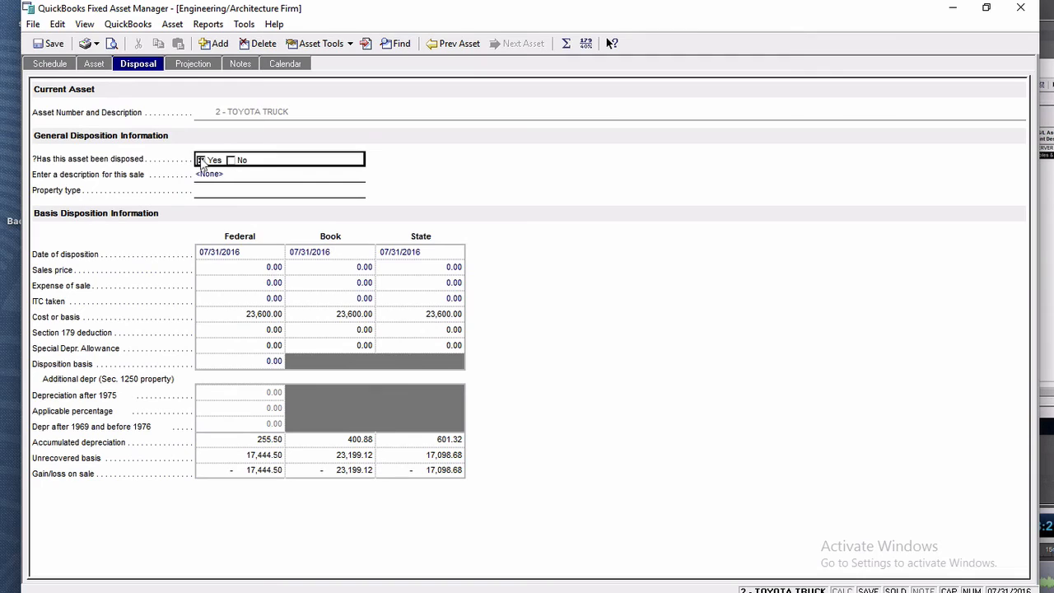
pyautogui.click(262, 272)
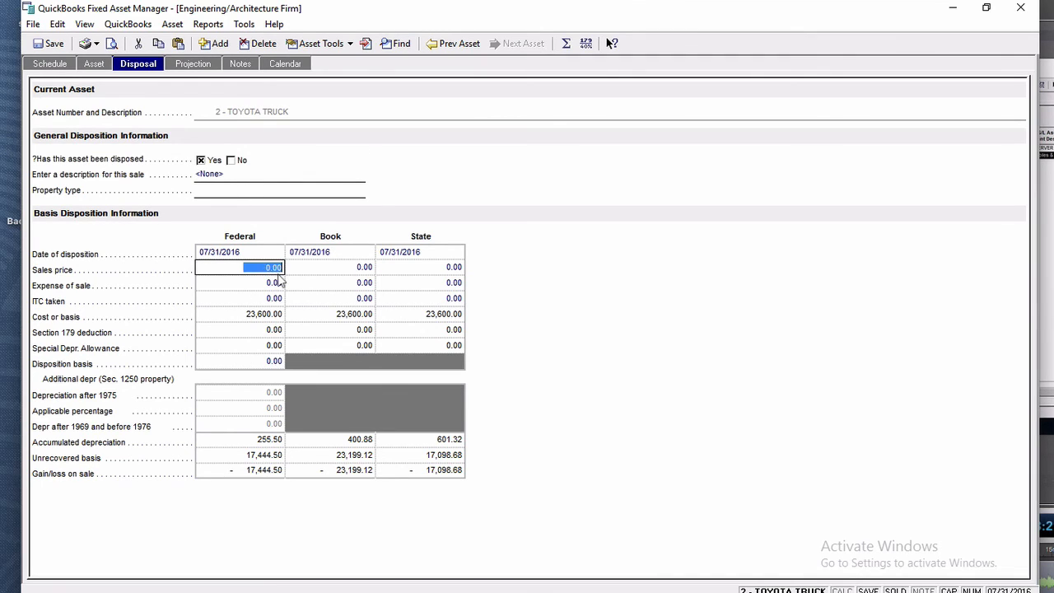
pyautogui.write('14,000')
pyautogui.click(274, 282)
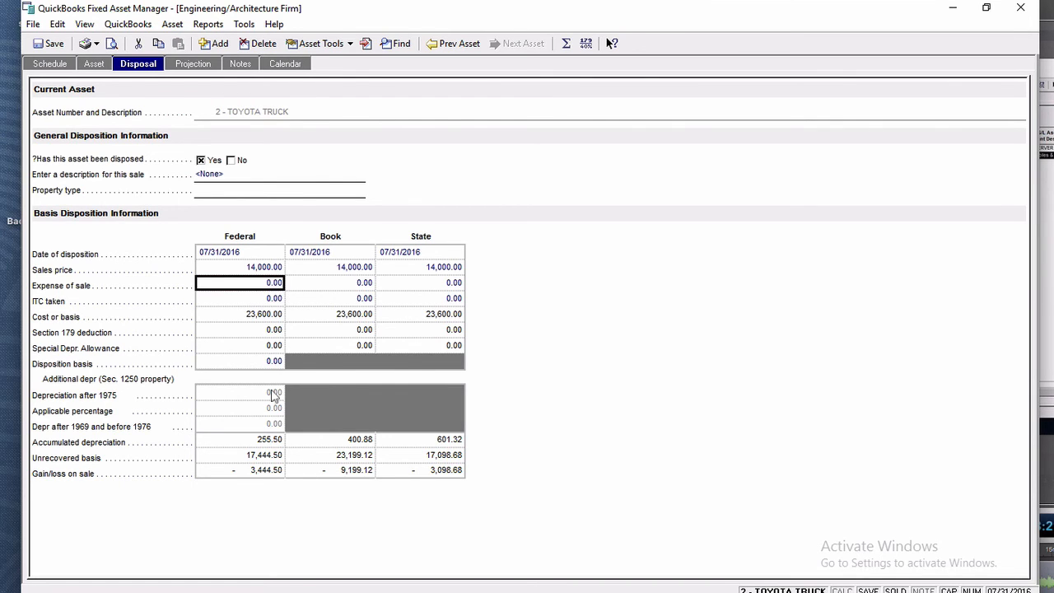
pyautogui.click(268, 470)
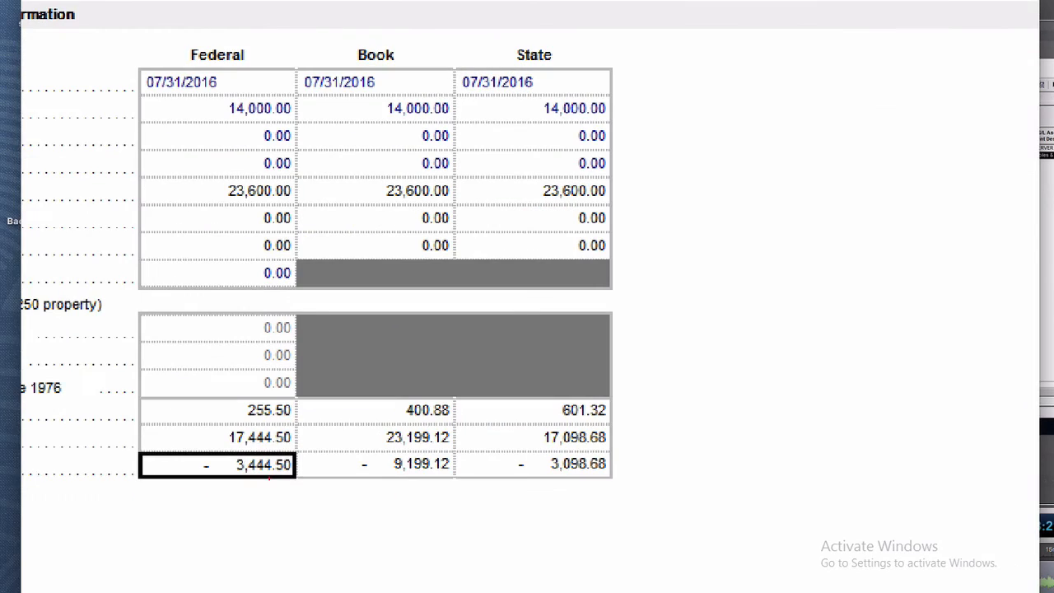
pyautogui.moveTo(277, 489)
pyautogui.mouseDown()
pyautogui.moveTo(218, 441)
pyautogui.moveTo(307, 497)
pyautogui.mouseUp()
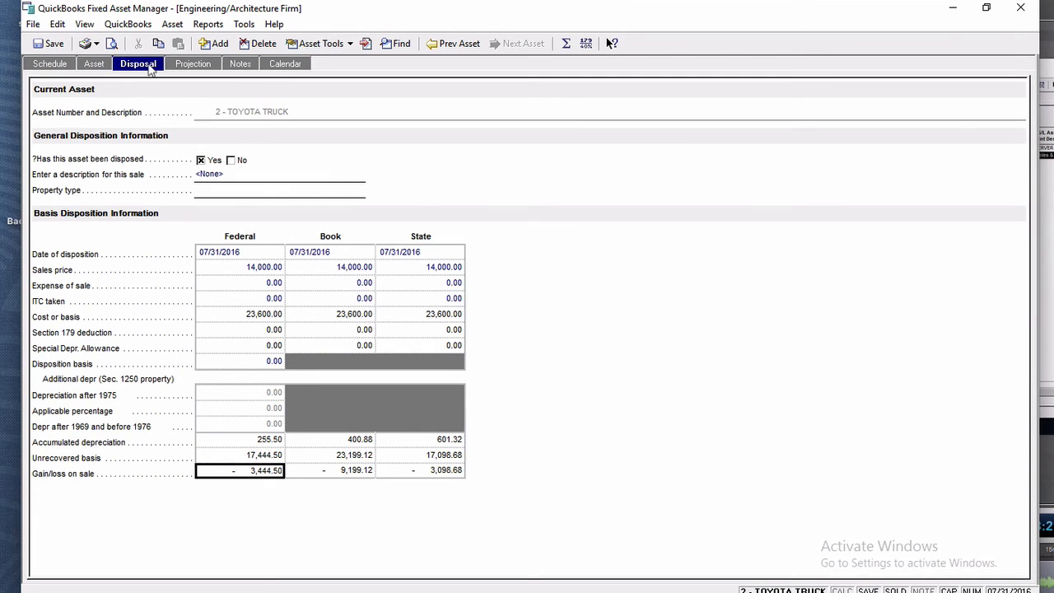
# - Set the Toyota truck back to not disposed and return to the asset schedule
pyautogui.click(232, 160)
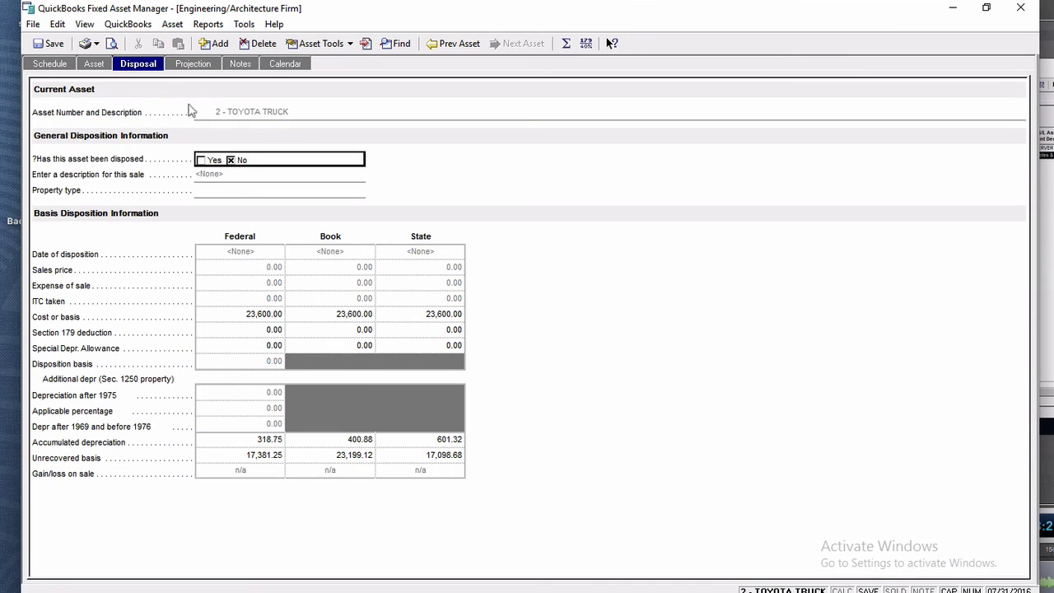
pyautogui.click(338, 46)
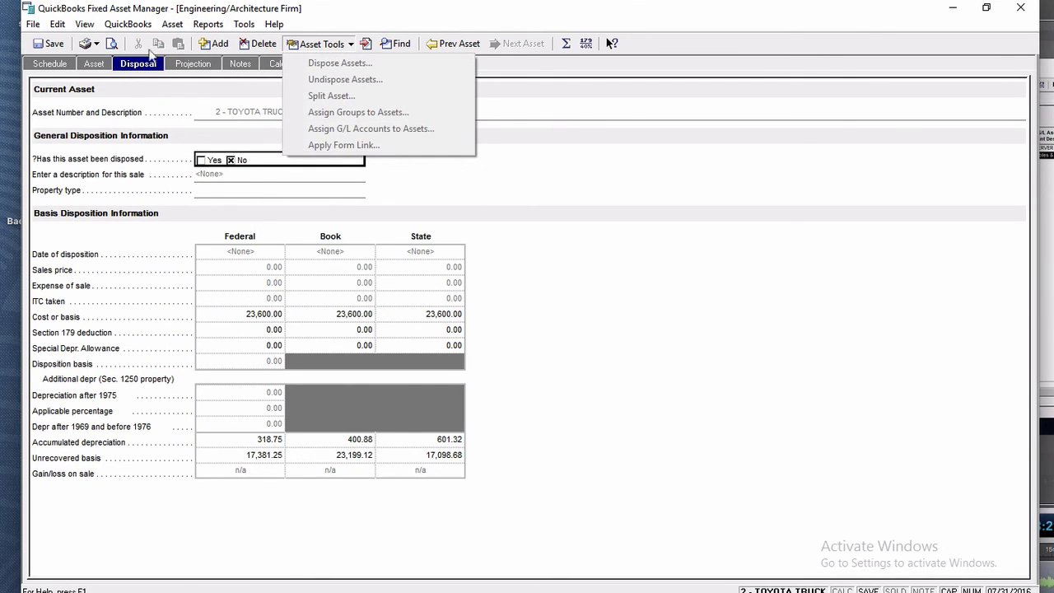
pyautogui.click(66, 67)
pyautogui.click(462, 339)
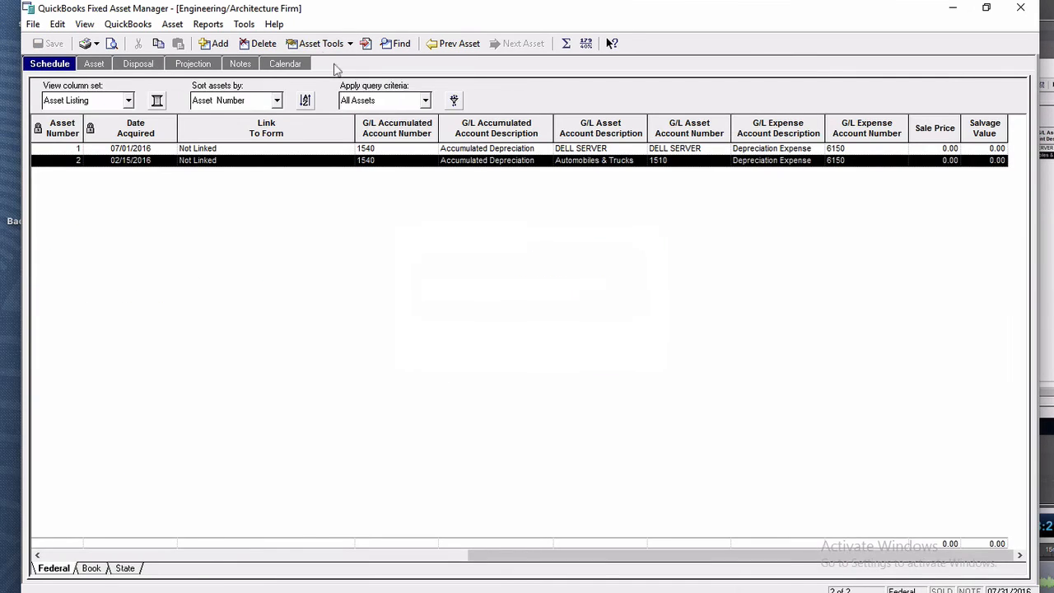
# - Review the Split Asset options for the Toyota truck, then cancel the split
pyautogui.click(334, 44)
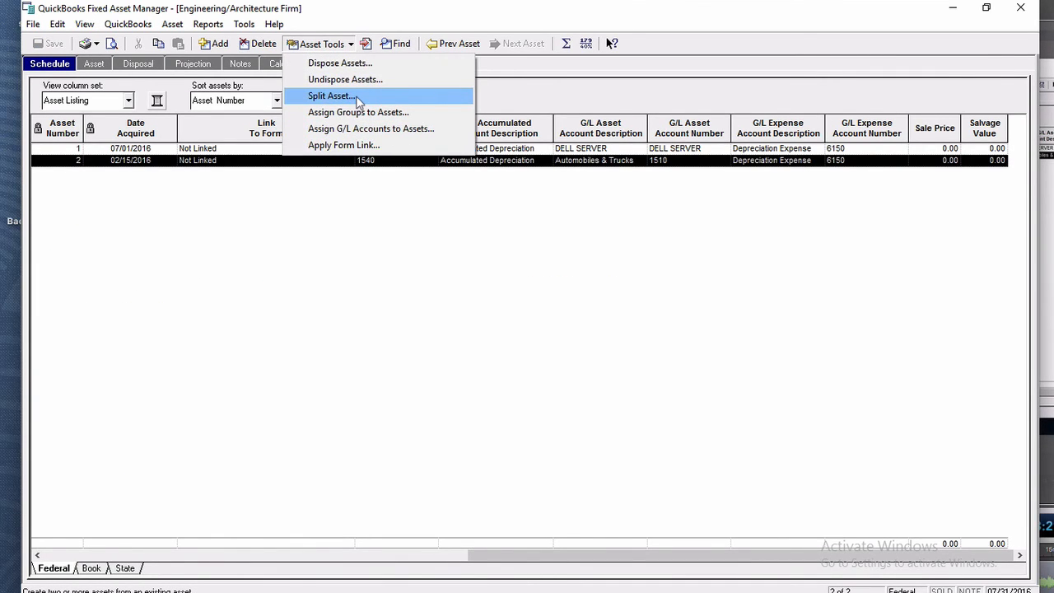
pyautogui.click(360, 97)
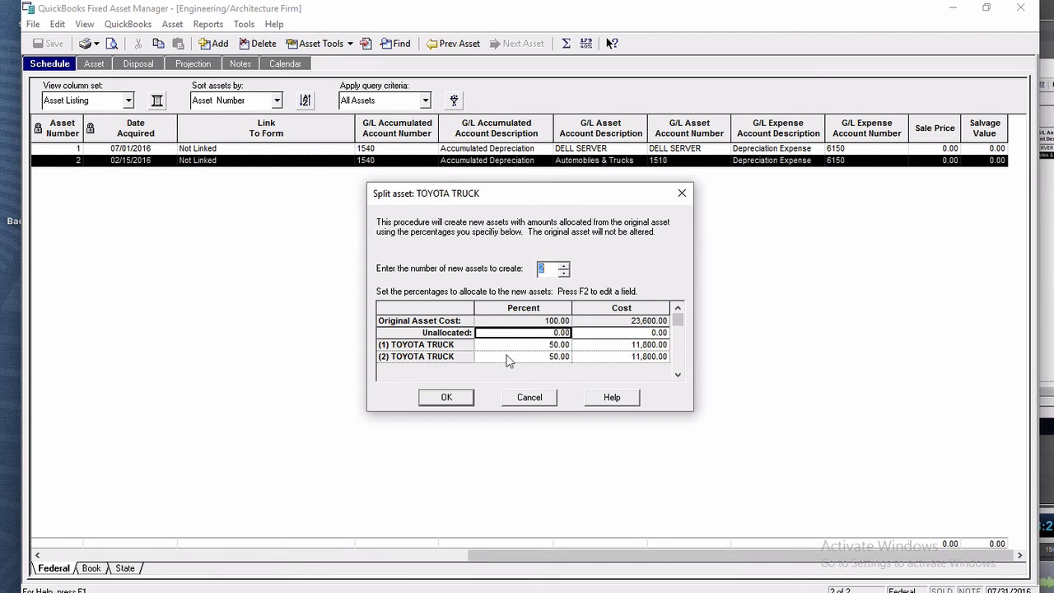
pyautogui.click(529, 399)
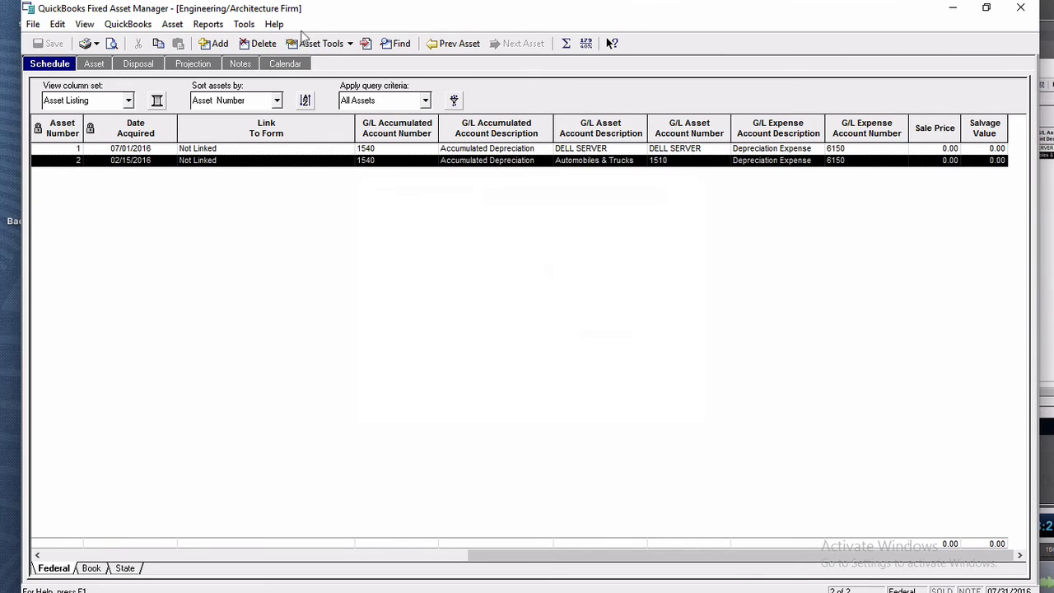
# - Set the client's current year to run from 01/01/2016 to 12/31/2016 and complete the client rebuild
pyautogui.click(214, 25)
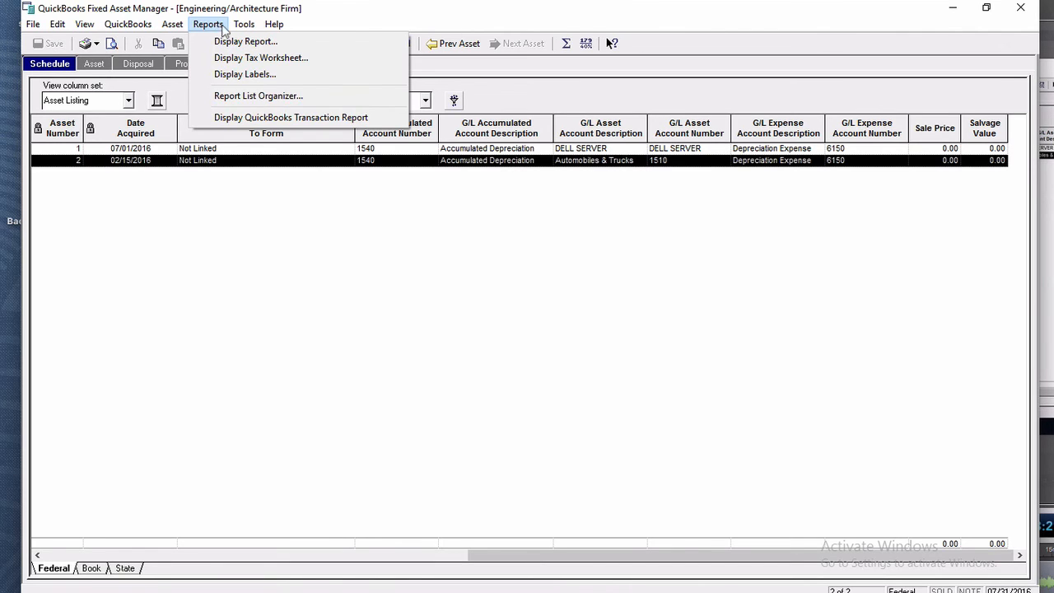
pyautogui.moveTo(34, 24)
pyautogui.click(63, 68)
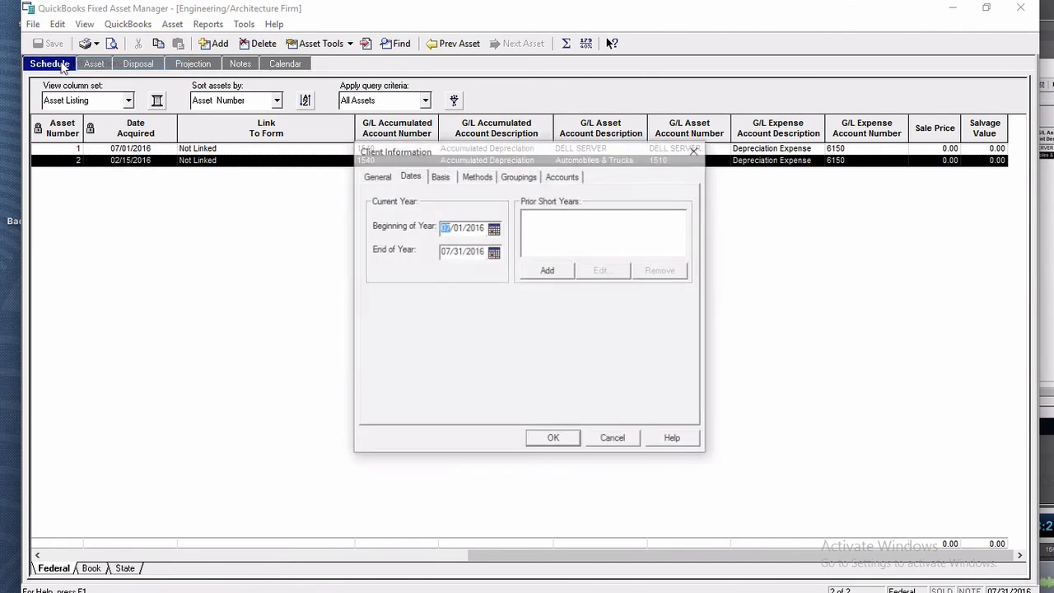
pyautogui.click(455, 231)
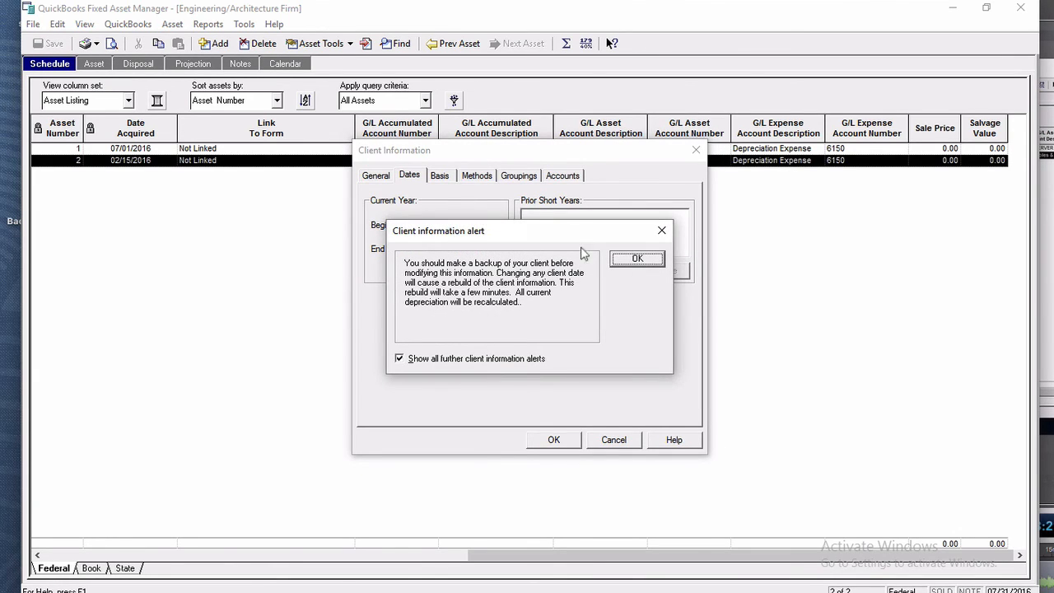
pyautogui.press('Return')
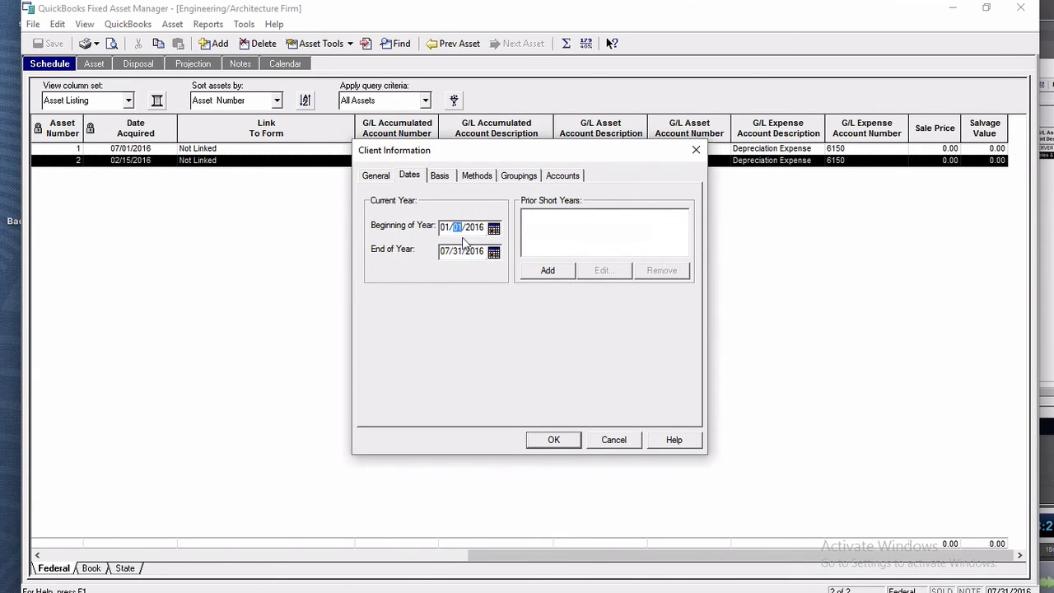
pyautogui.click(446, 252)
pyautogui.write('1231')
pyautogui.click(550, 440)
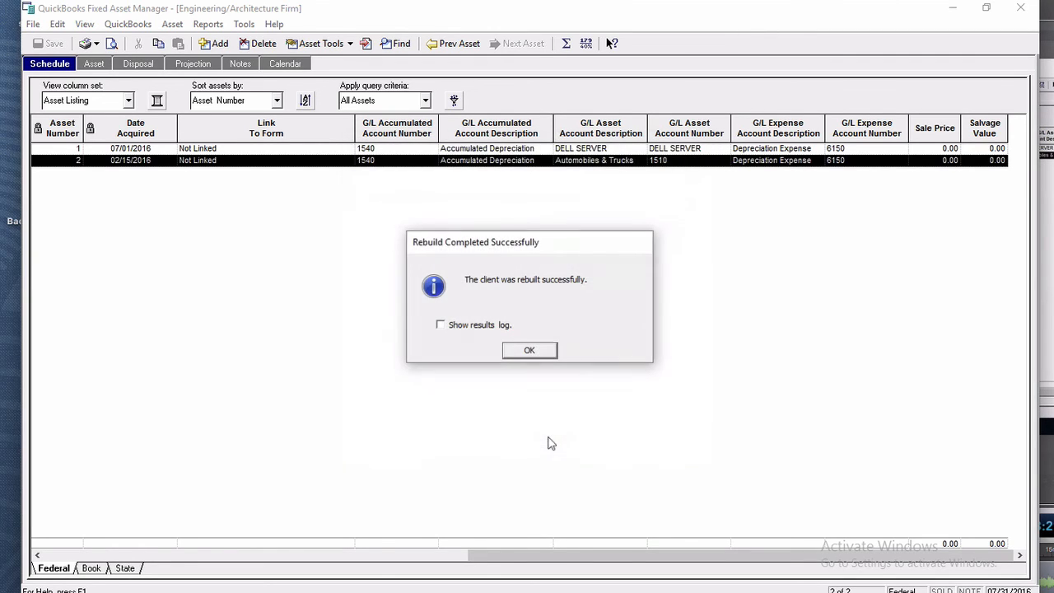
pyautogui.click(527, 352)
# - Preview the Form 4562 Part V - Listed Property tax worksheet, examine the Toyota truck's depreciation deduction, and close the preview
pyautogui.click(245, 24)
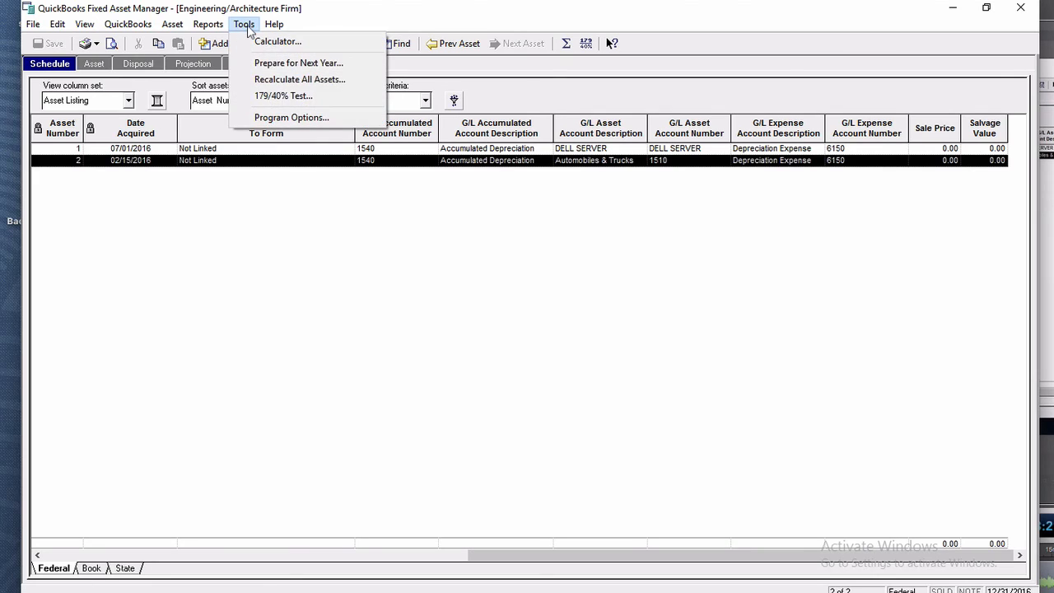
pyautogui.moveTo(216, 25)
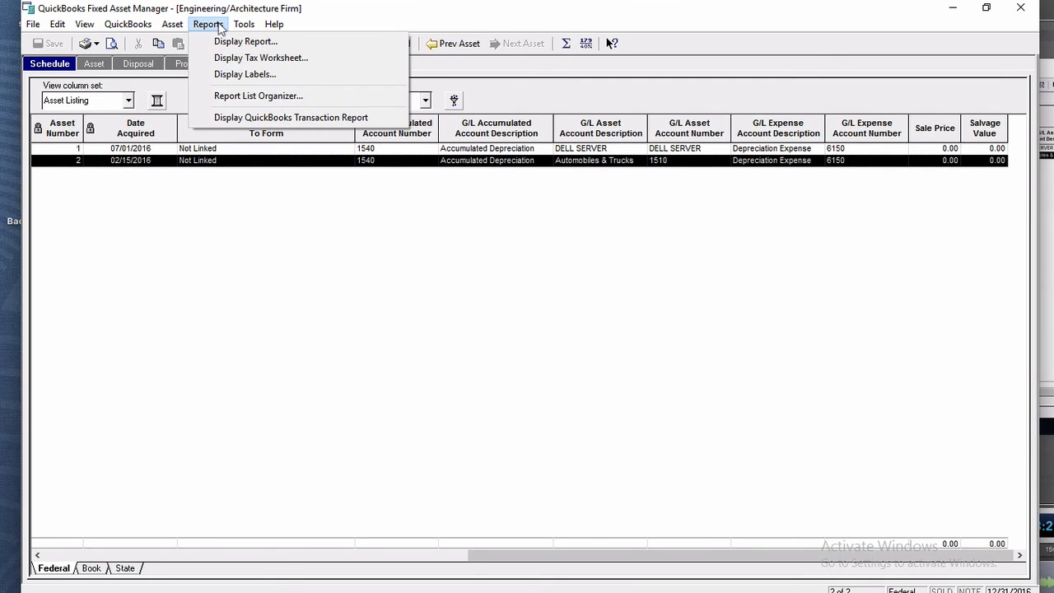
pyautogui.click(280, 60)
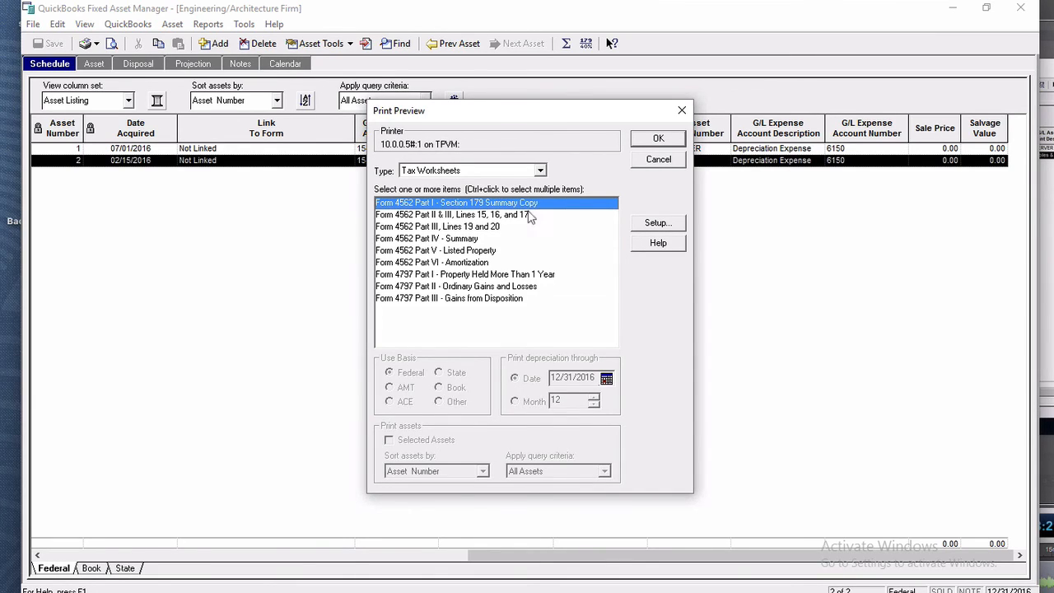
pyautogui.click(477, 238)
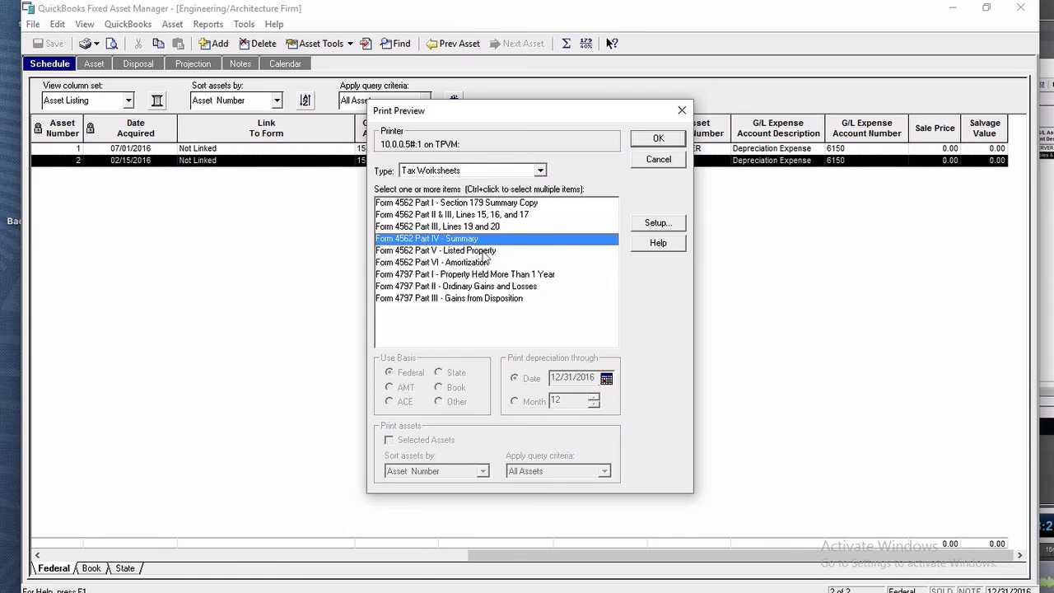
pyautogui.click(485, 251)
pyautogui.click(668, 141)
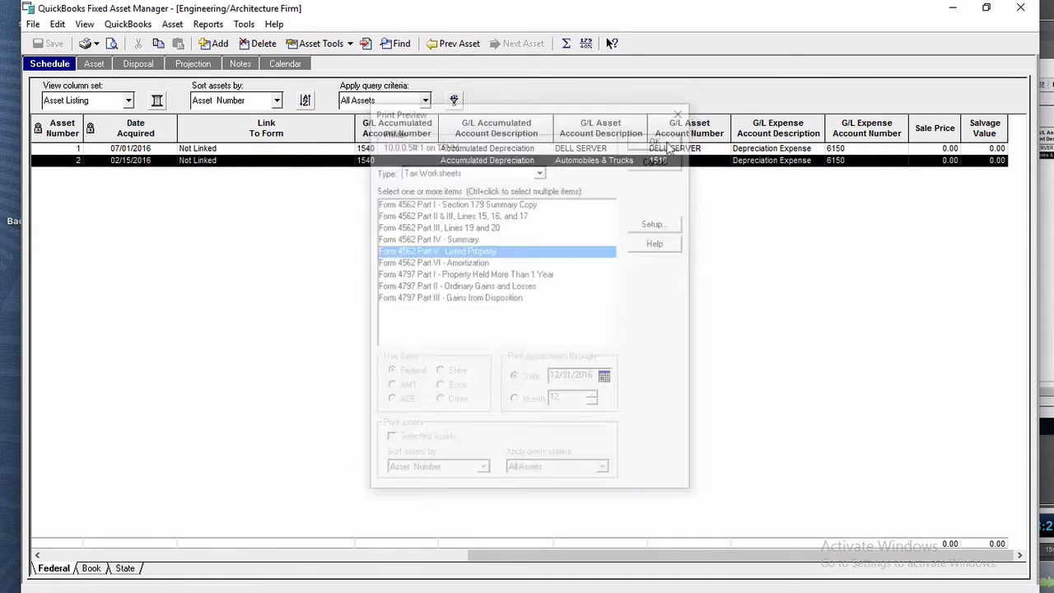
pyautogui.click(489, 245)
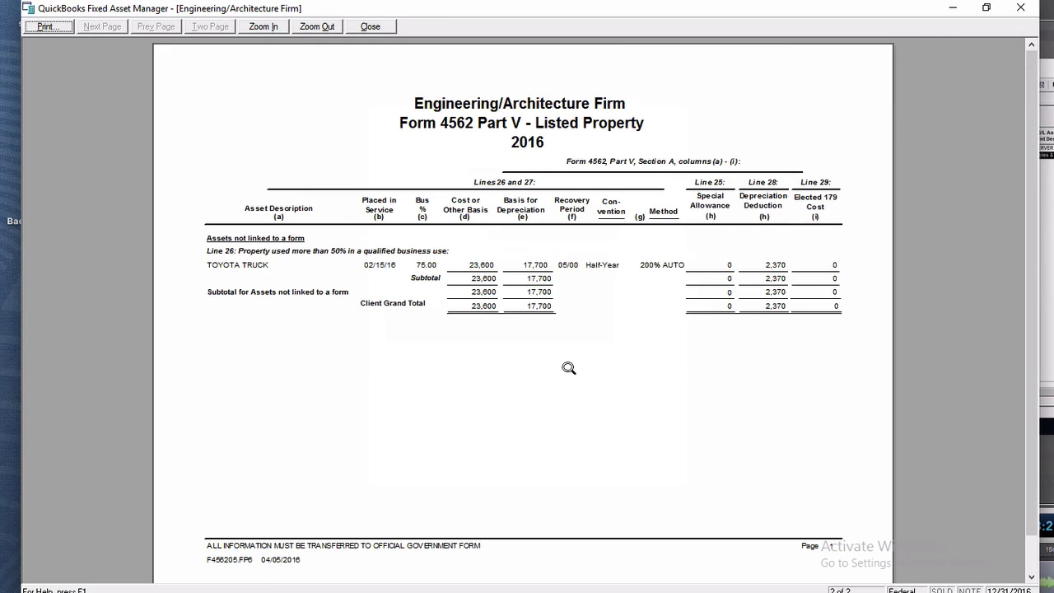
pyautogui.click(370, 26)
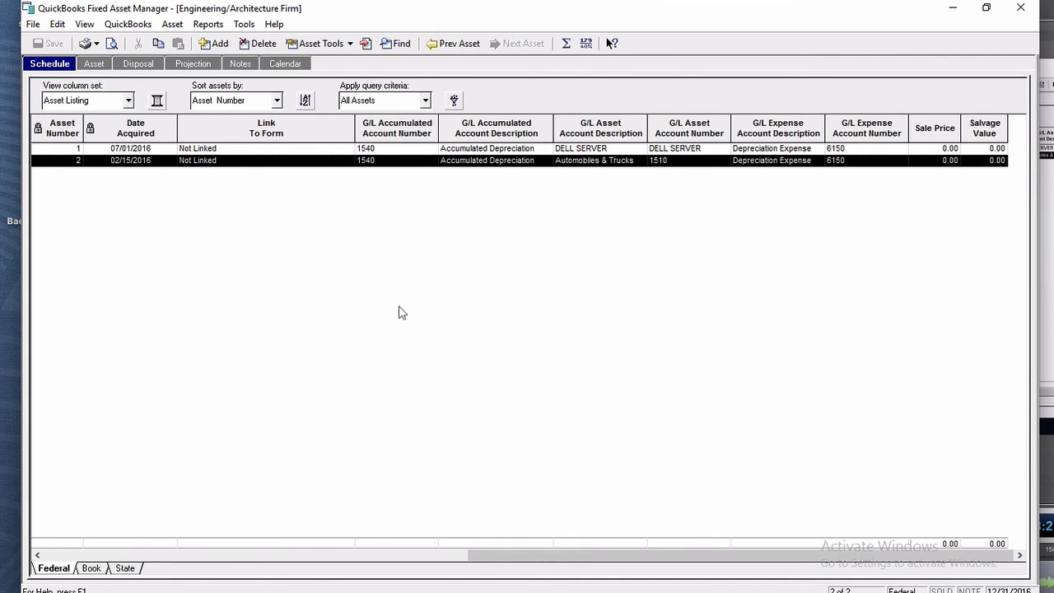
# - Switch to QuickBooks and trace the Balance Sheet's Accumulated Depreciation to its 11/30/2021 journal entry, then return to Fixed Asset Manager
pyautogui.hotkey('alt', 'Tab')
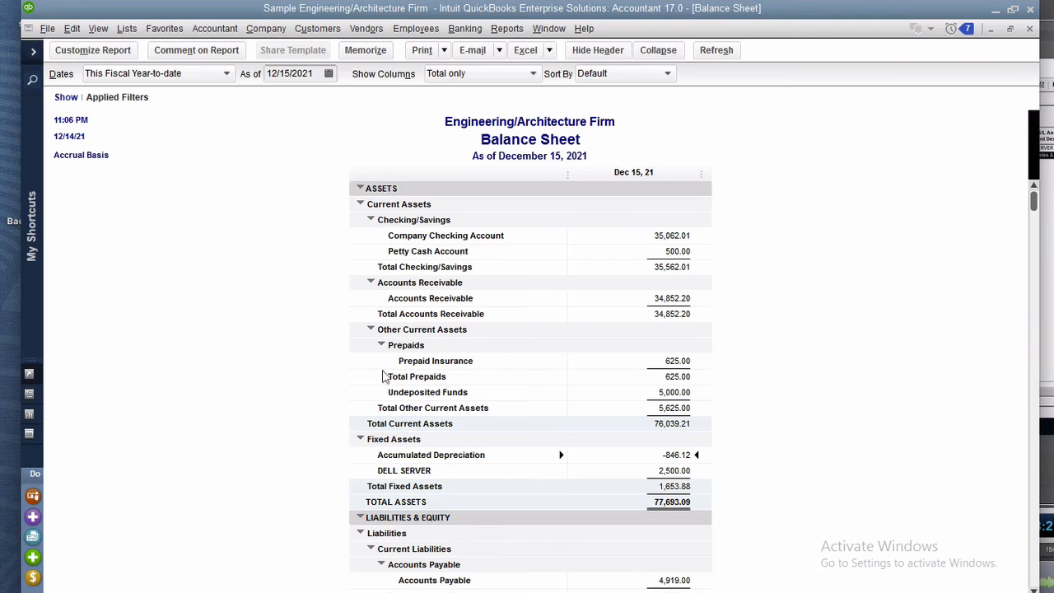
pyautogui.doubleClick(676, 455)
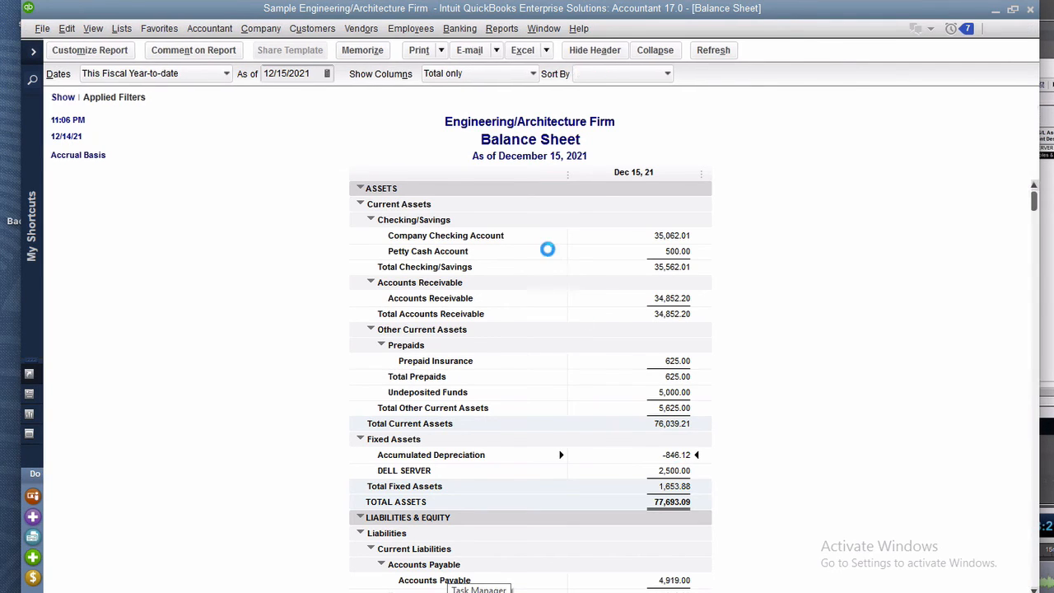
pyautogui.doubleClick(812, 361)
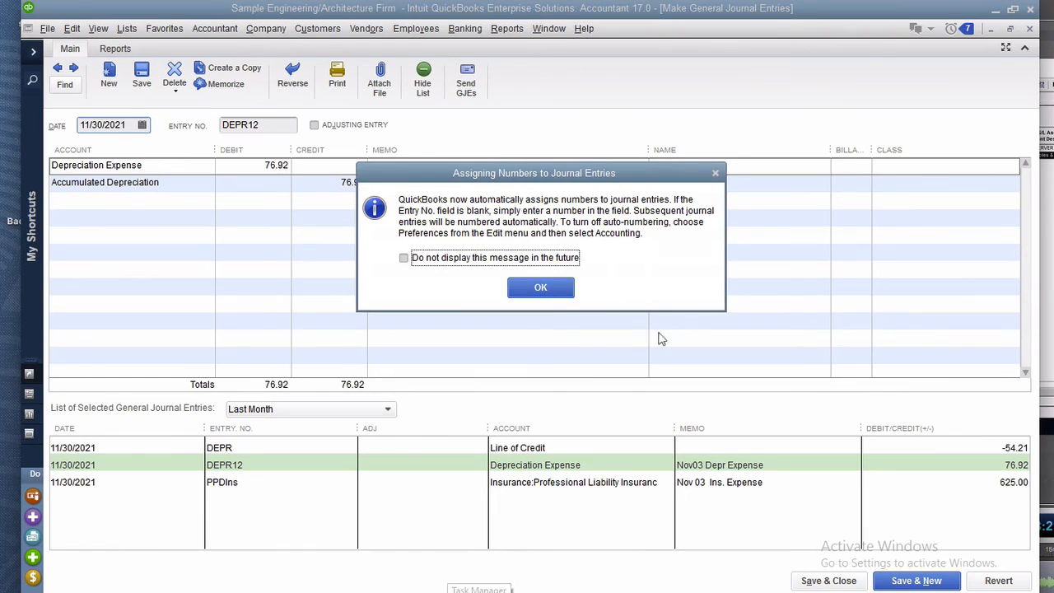
pyautogui.click(547, 289)
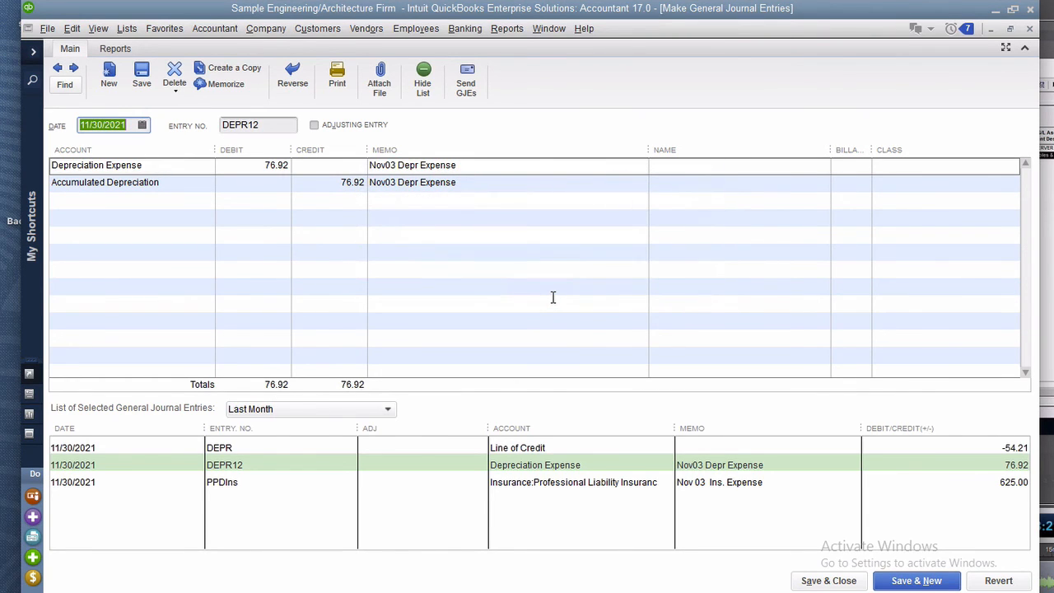
pyautogui.press('Escape')
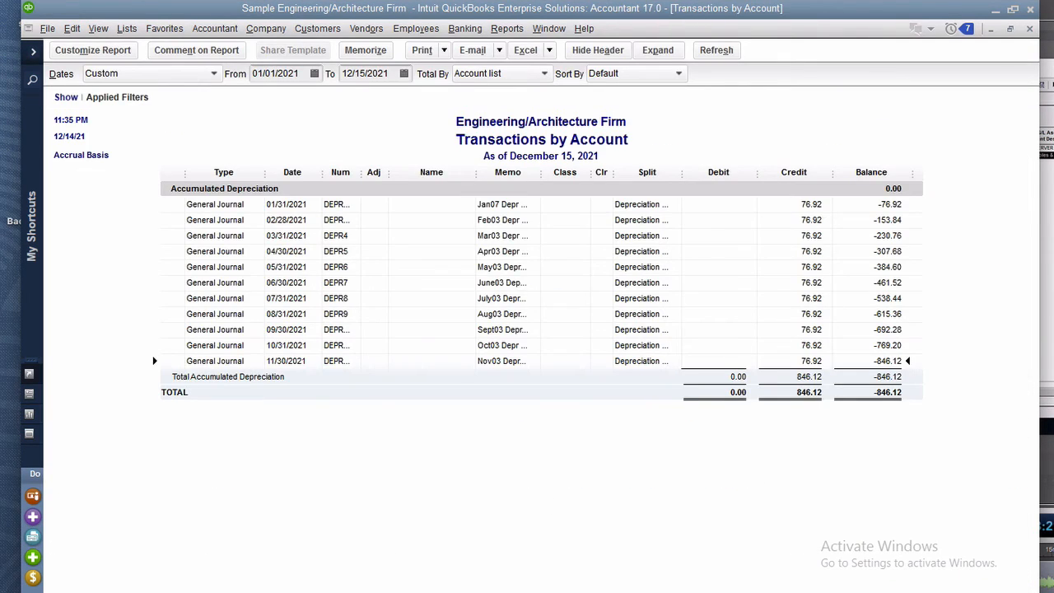
pyautogui.click(506, 592)
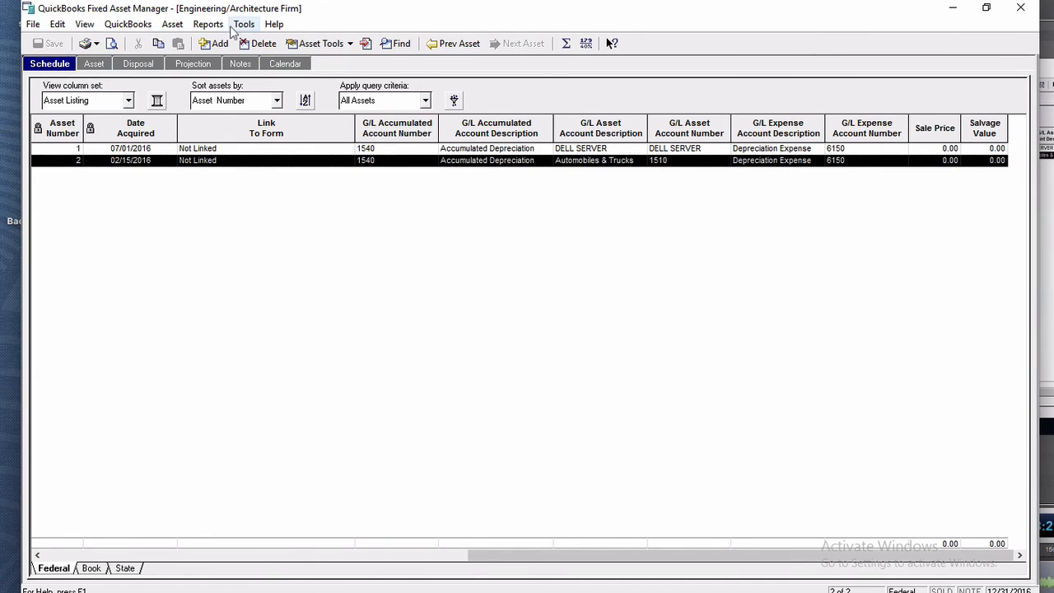
# - Save the fixed assets to QuickBooks and dismiss the synchronization message
pyautogui.click(138, 25)
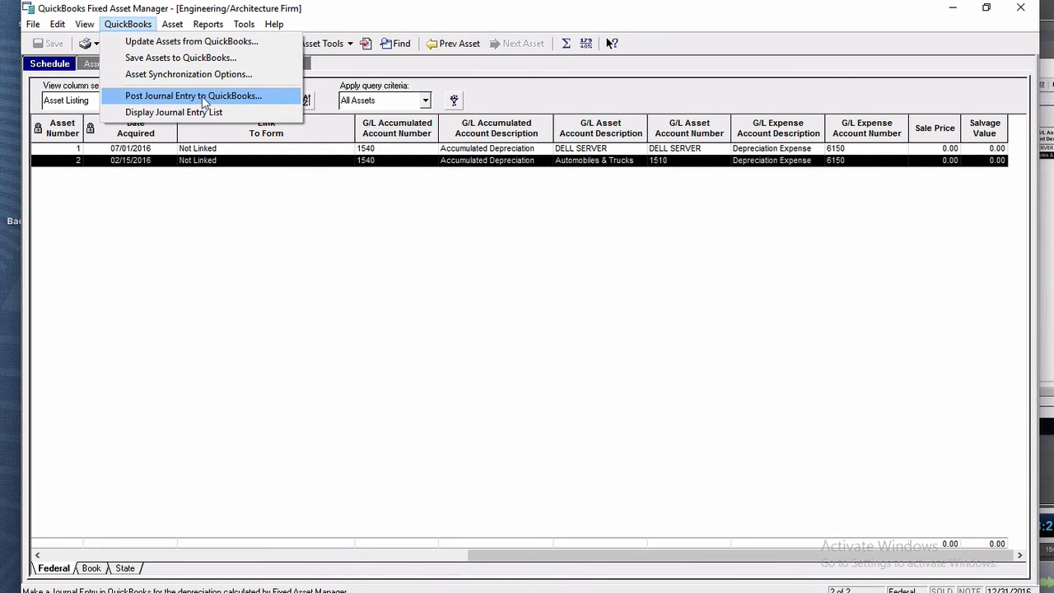
pyautogui.click(201, 59)
pyautogui.click(498, 364)
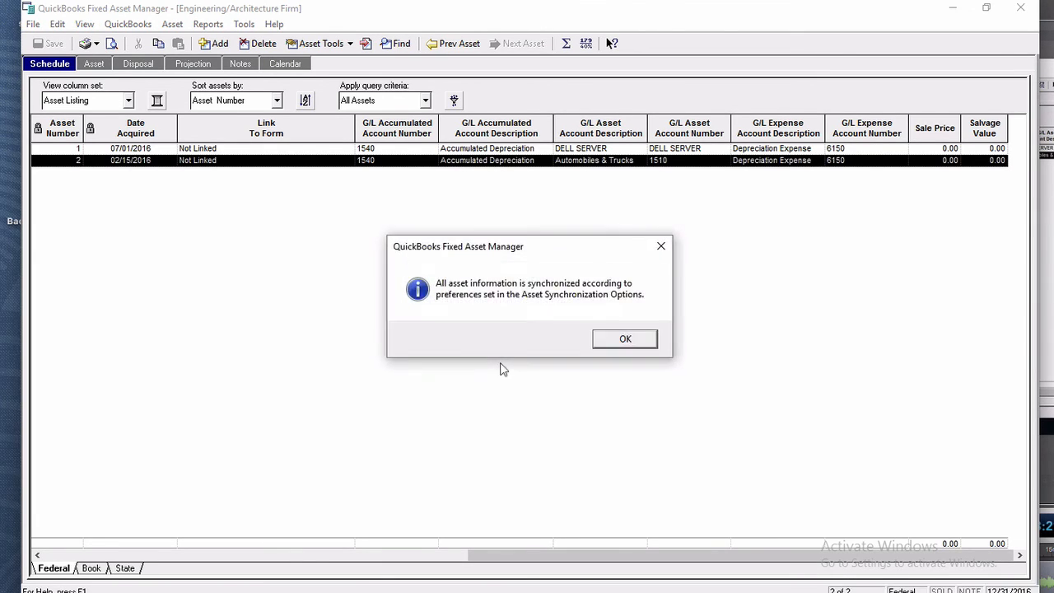
pyautogui.click(624, 339)
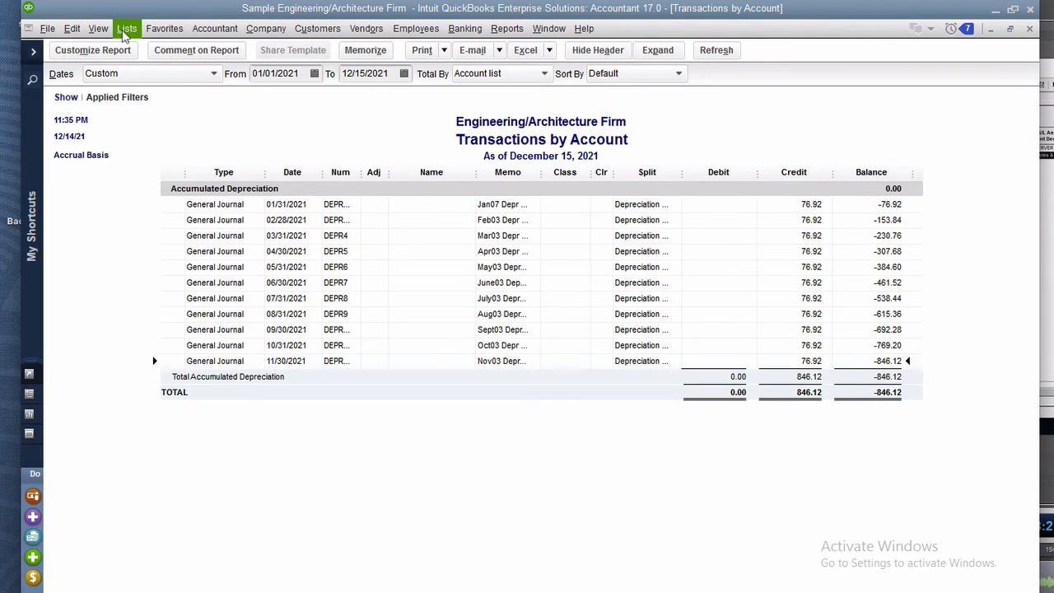
# - In QuickBooks, open DELL SERVER - 1 from the Fixed Asset Item List, examine its Fixed Asset Manager values, then cancel the edit
pyautogui.click(124, 32)
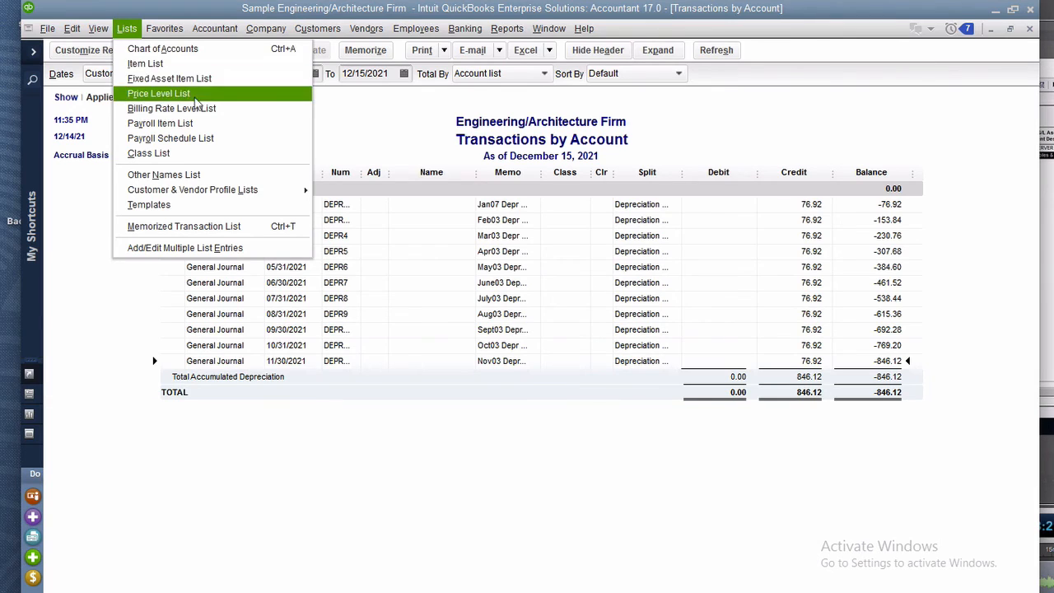
pyautogui.click(200, 82)
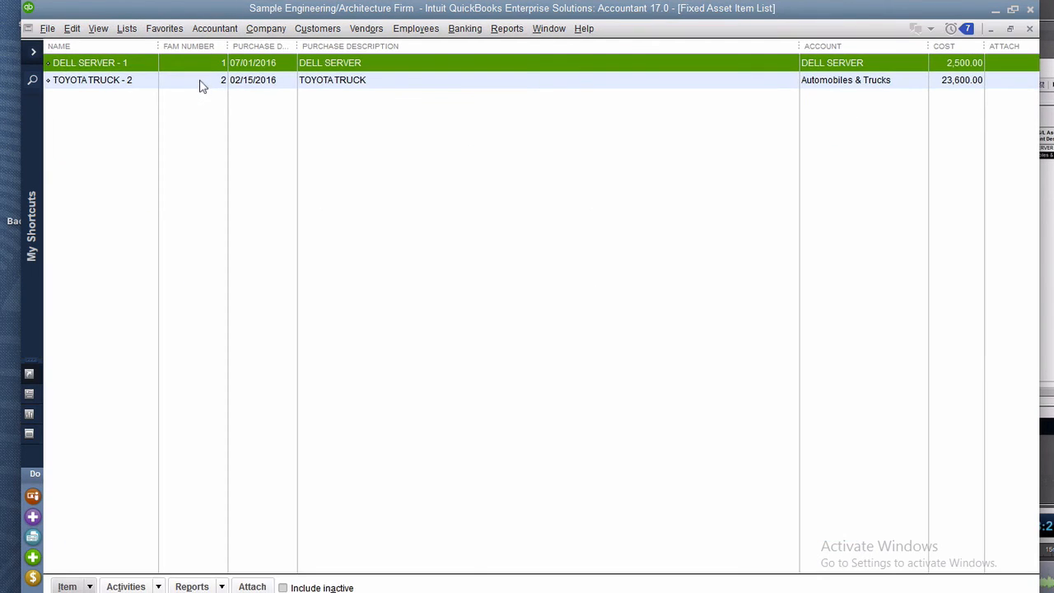
pyautogui.doubleClick(140, 65)
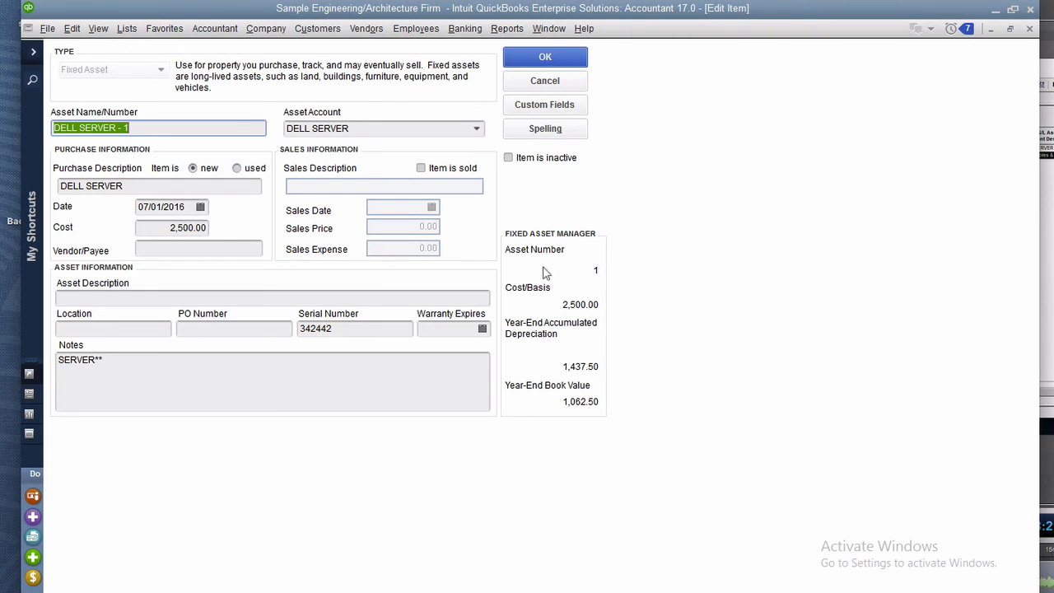
pyautogui.click(548, 240)
pyautogui.click(600, 279)
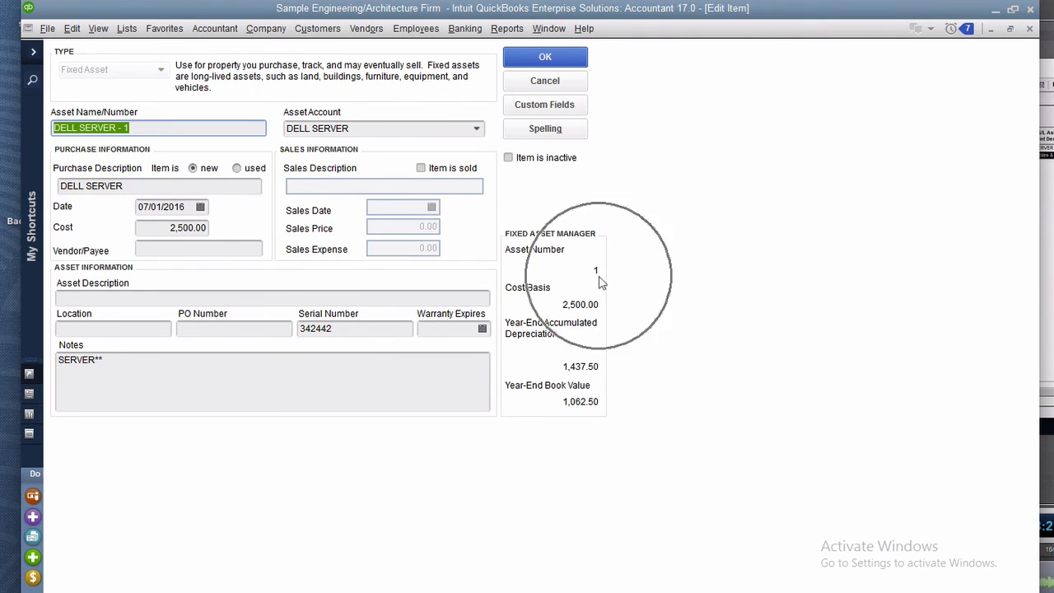
pyautogui.click(596, 371)
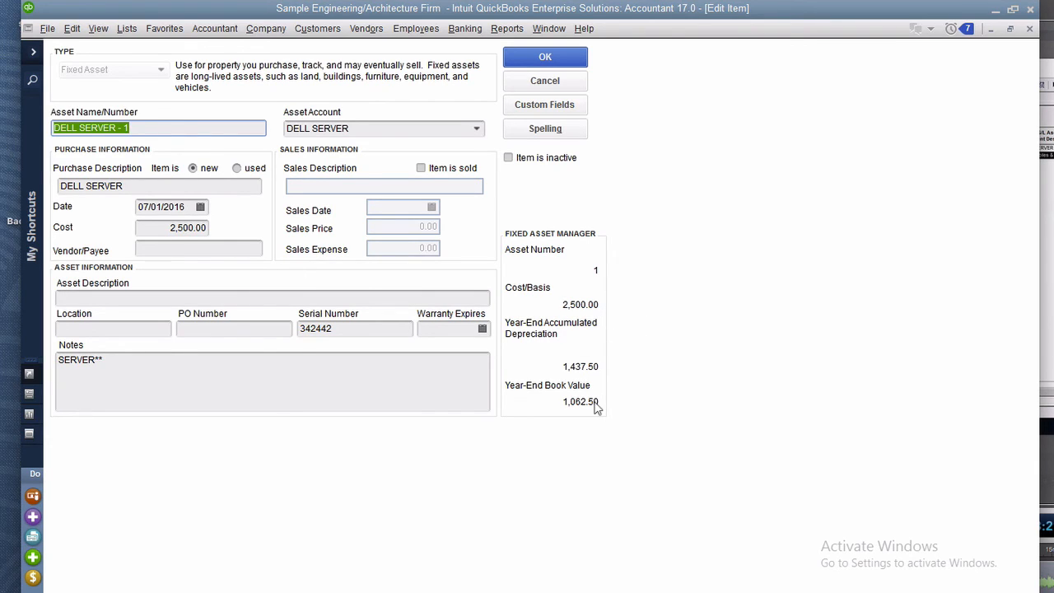
pyautogui.click(529, 82)
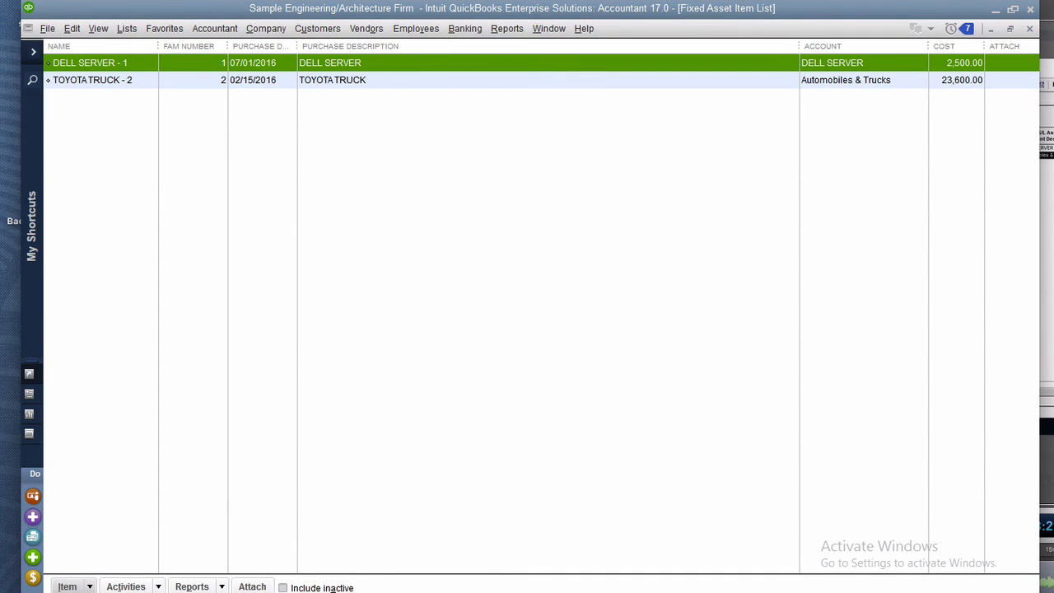
# - In Fixed Asset Manager, prepare a journal entry to QuickBooks for depreciation through 12/31/2016, showing the individual assets
pyautogui.hotkey('alt', 'Tab')
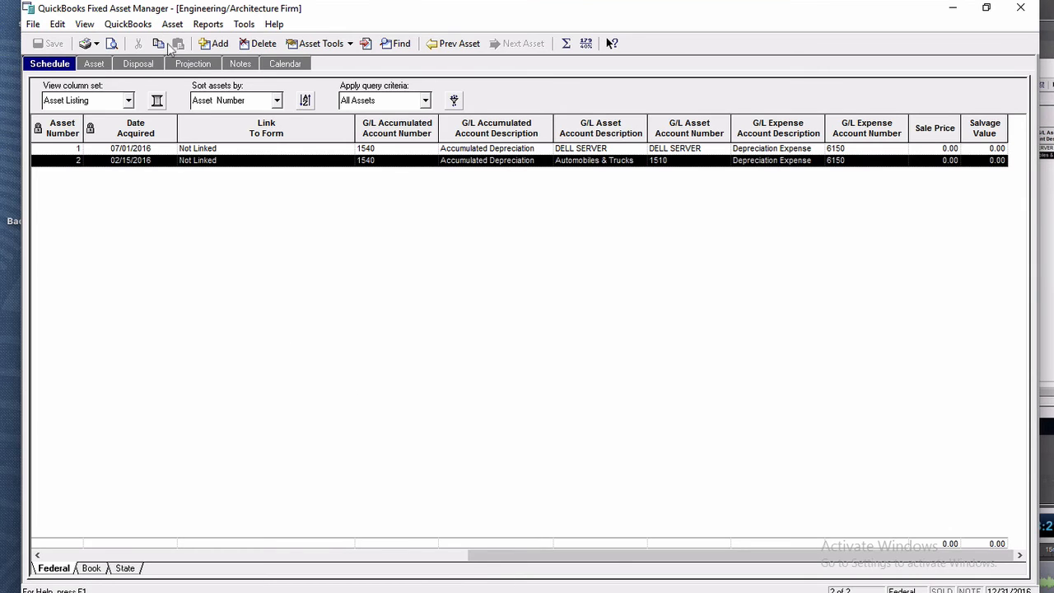
pyautogui.click(145, 26)
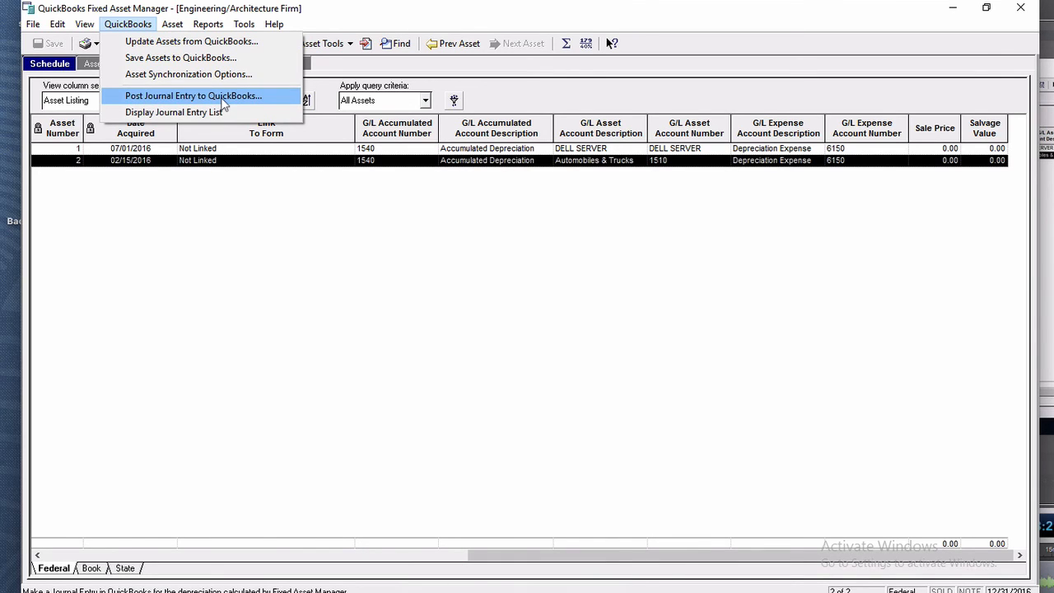
pyautogui.click(188, 97)
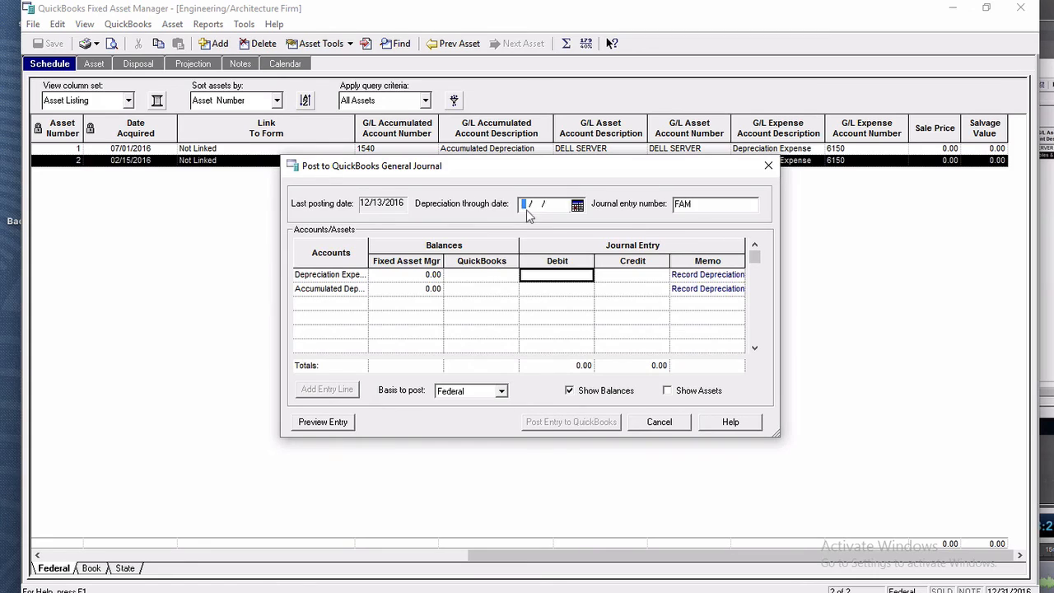
pyautogui.write('12/31/2016')
pyautogui.press('Tab')
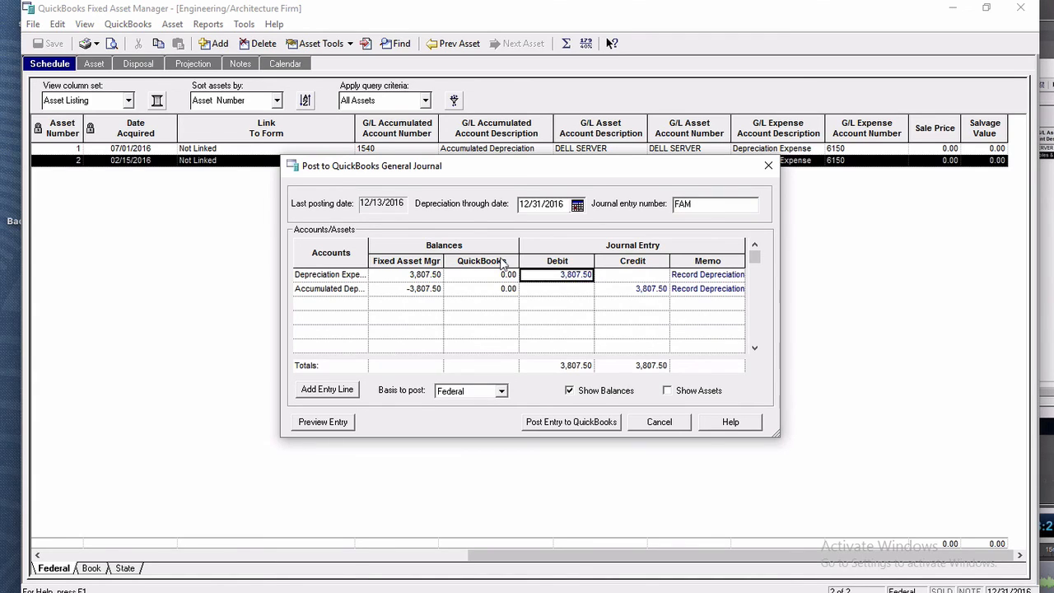
pyautogui.click(692, 395)
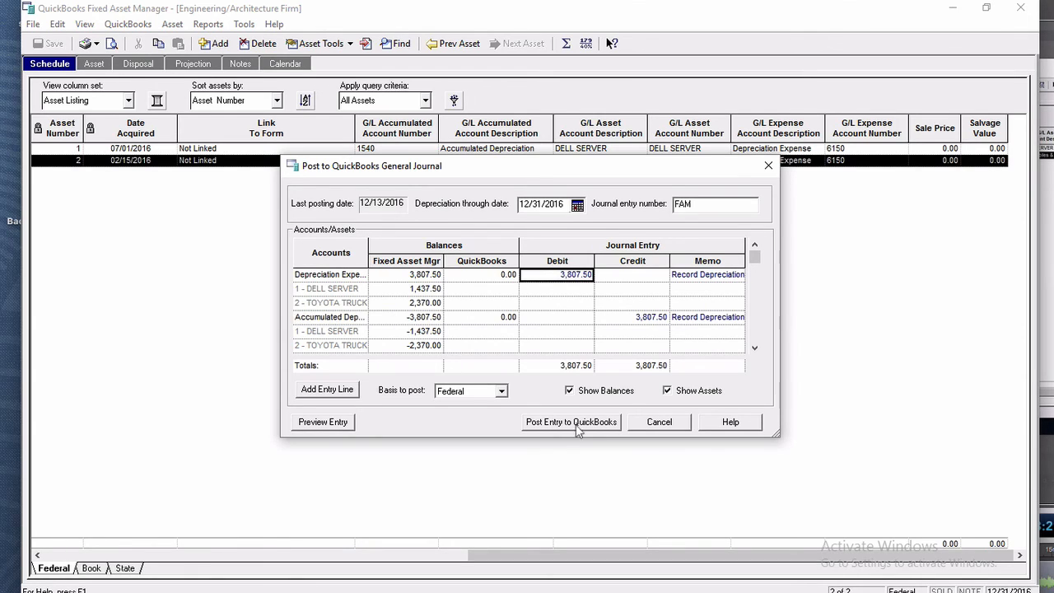
pyautogui.click(580, 281)
pyautogui.hotkey('ctrl', '1')
pyautogui.click(460, 243)
pyautogui.moveTo(440, 253); pyautogui.dragTo(575, 256)
pyautogui.moveTo(605, 328); pyautogui.dragTo(761, 341)
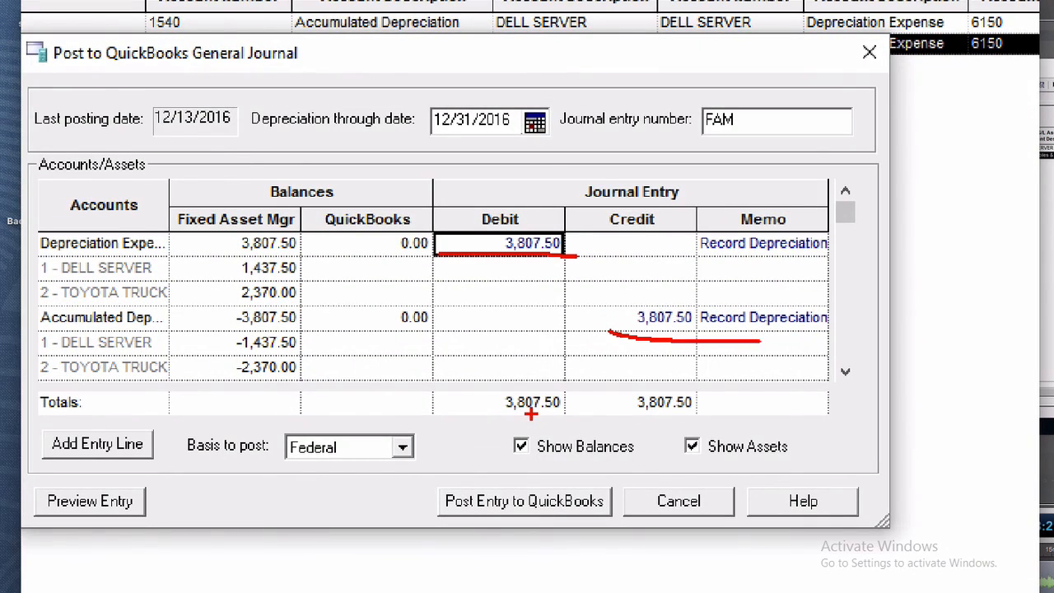
pyautogui.press('Escape')
# - Try the Book basis for the depreciation journal entry and dismiss the basis warning
pyautogui.click(502, 392)
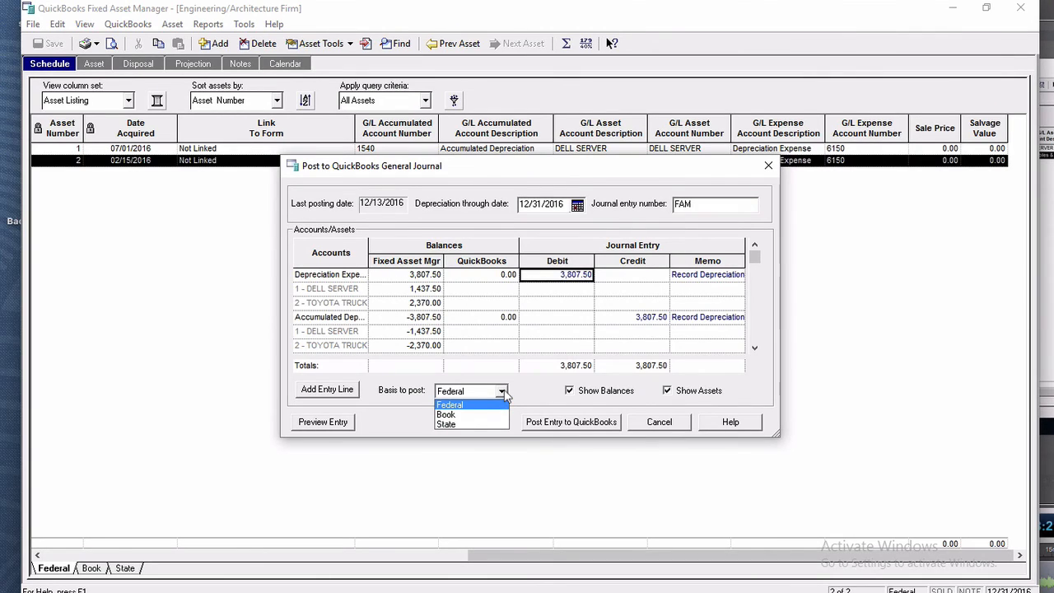
pyautogui.press('ctrl')
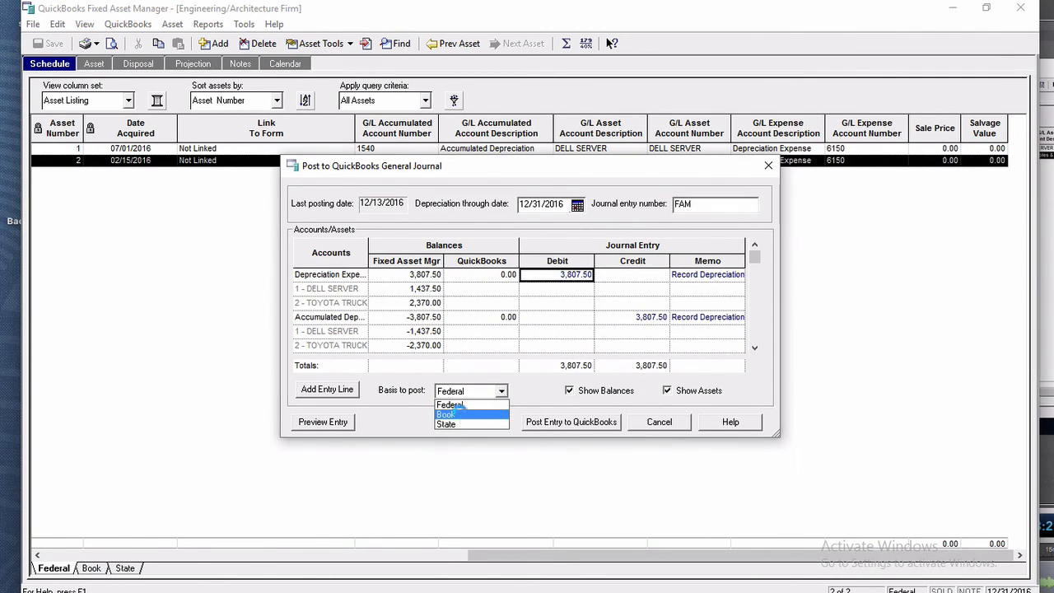
pyautogui.click(463, 414)
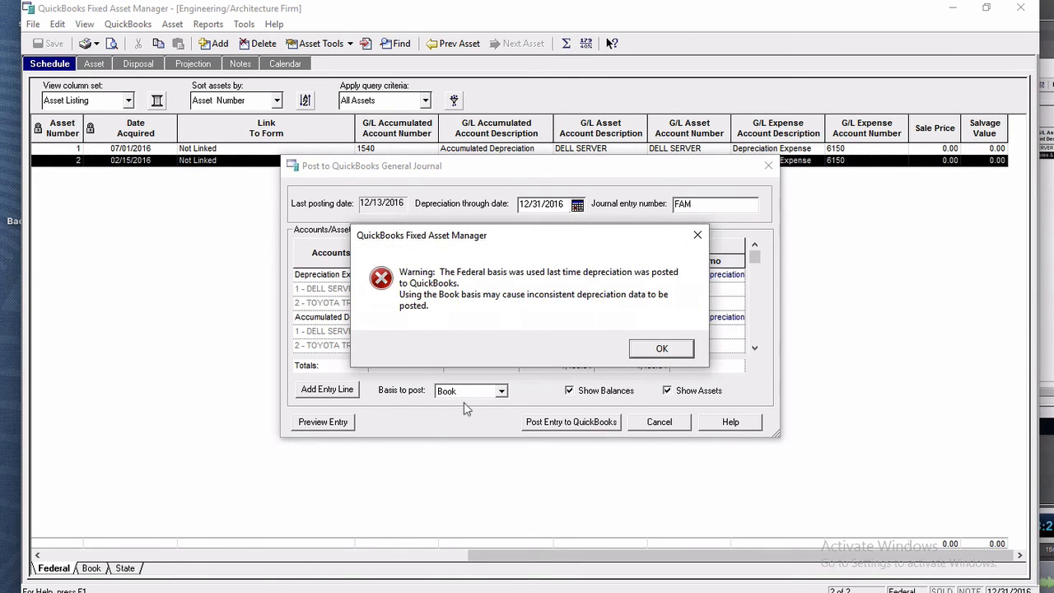
pyautogui.click(668, 350)
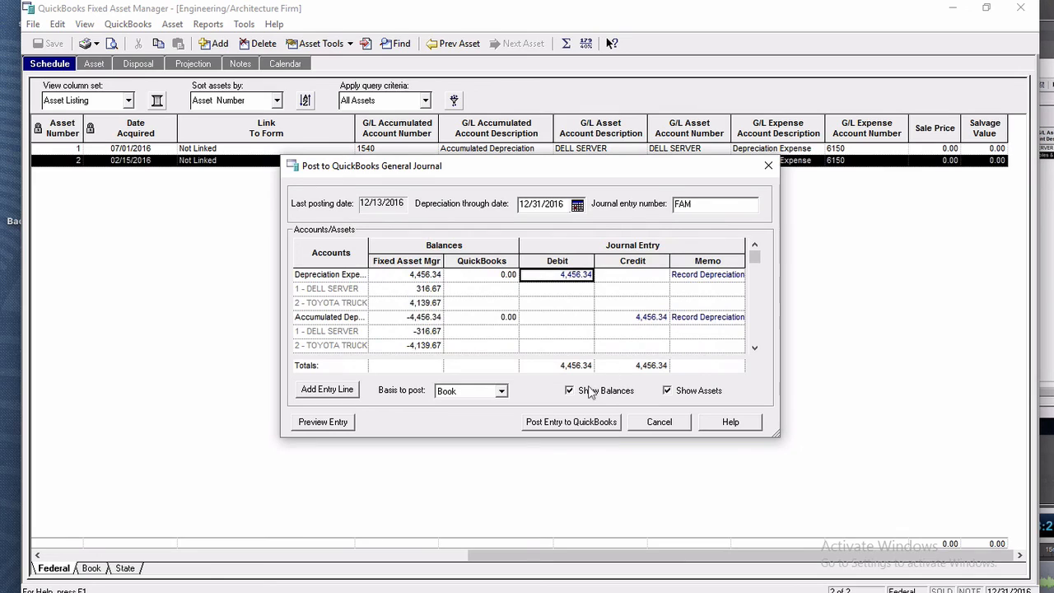
# - Set the basis to post to Federal, post the depreciation entry to QuickBooks, and dismiss the posting message
pyautogui.click(501, 392)
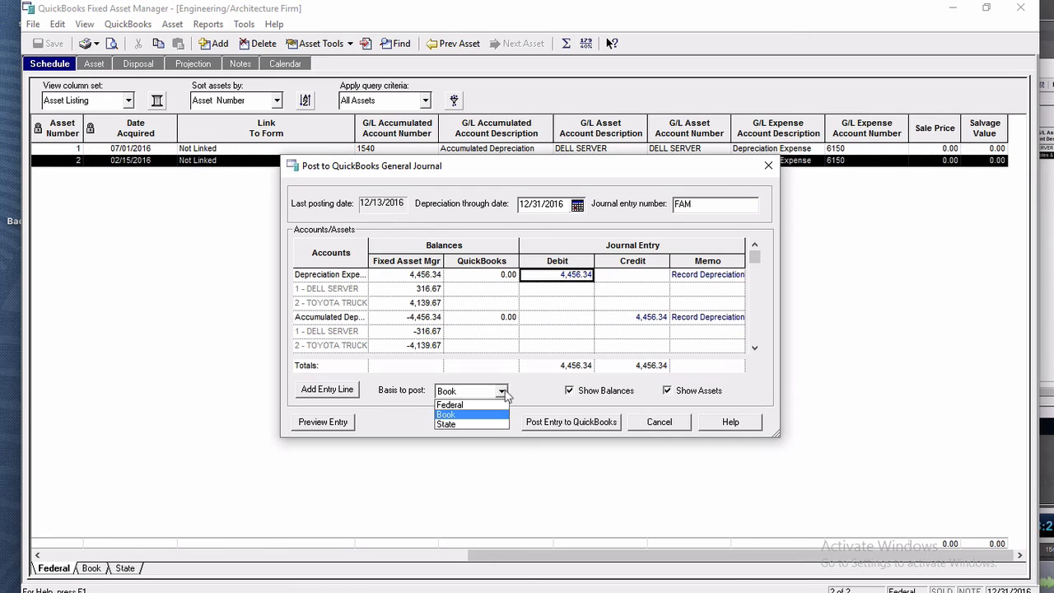
pyautogui.click(450, 404)
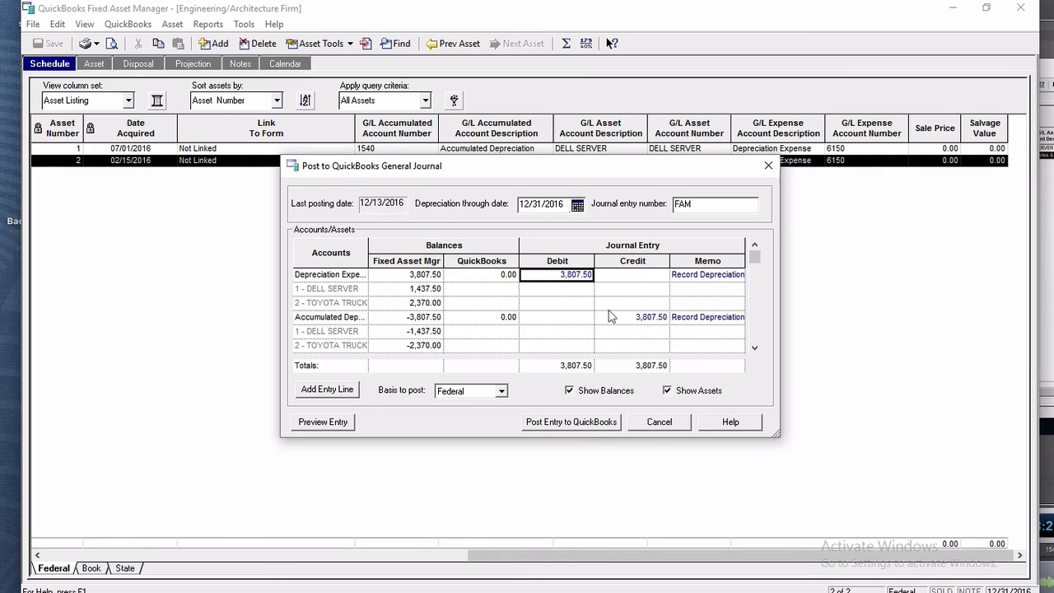
pyautogui.click(576, 424)
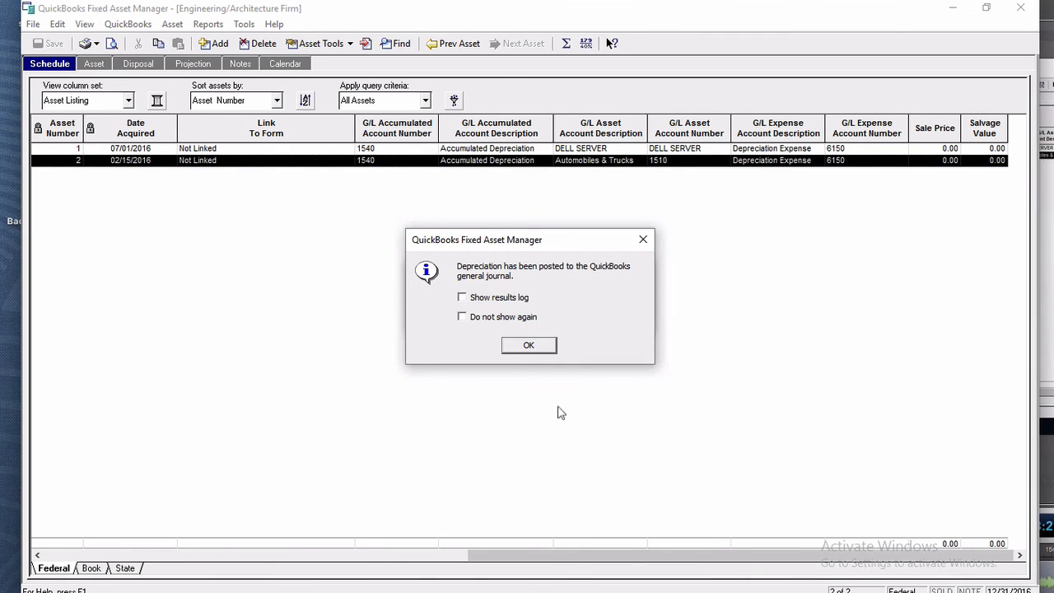
pyautogui.click(529, 345)
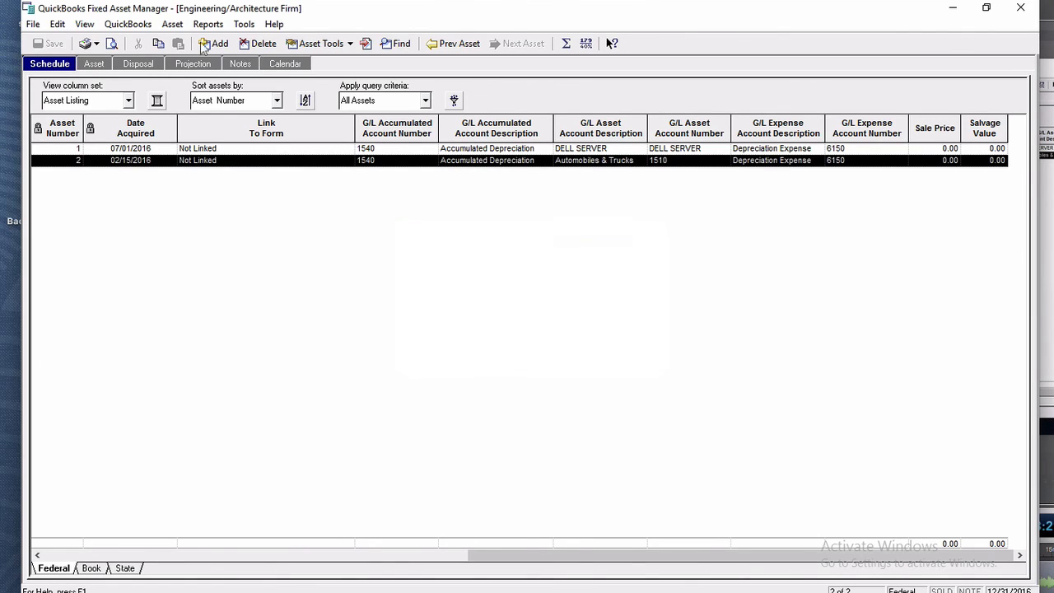
# - Display the posted journal entry list, examine the Federal entry through 12/31/2016 and its FAM entry number, then close the list
pyautogui.click(130, 25)
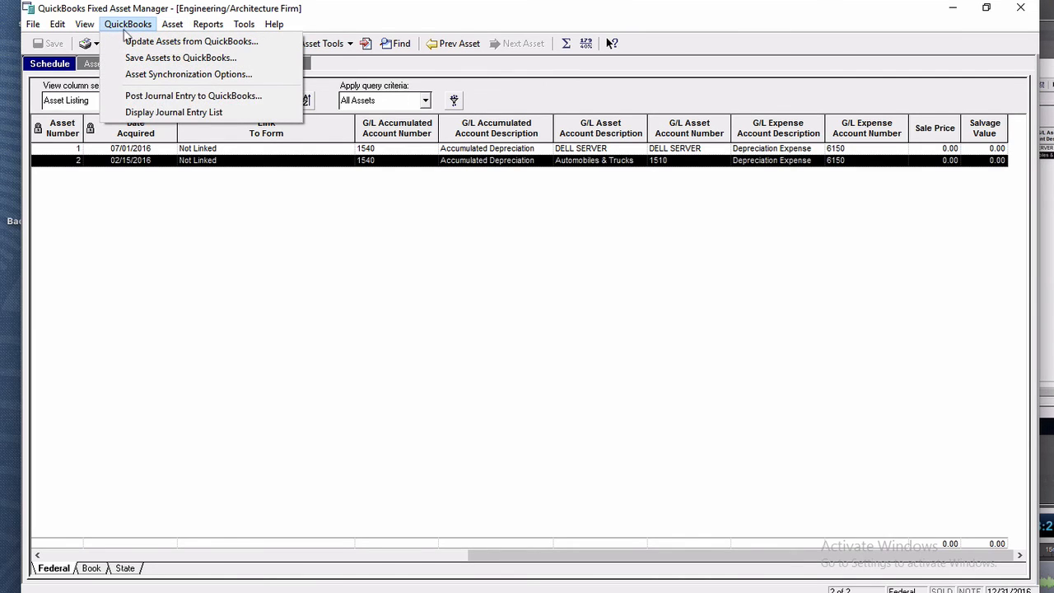
pyautogui.click(218, 120)
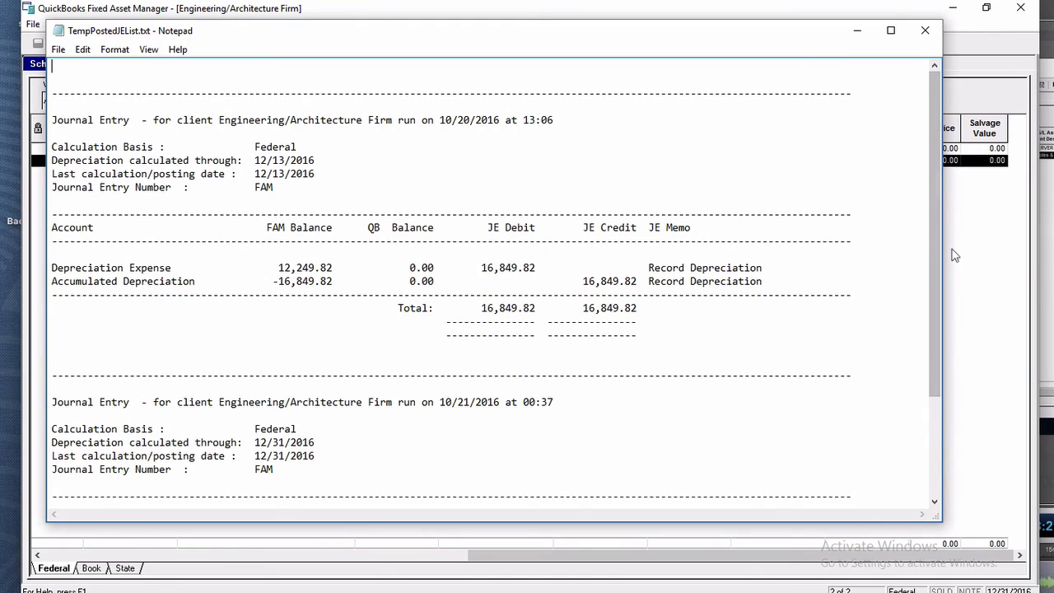
pyautogui.moveTo(929, 147); pyautogui.dragTo(952, 360)
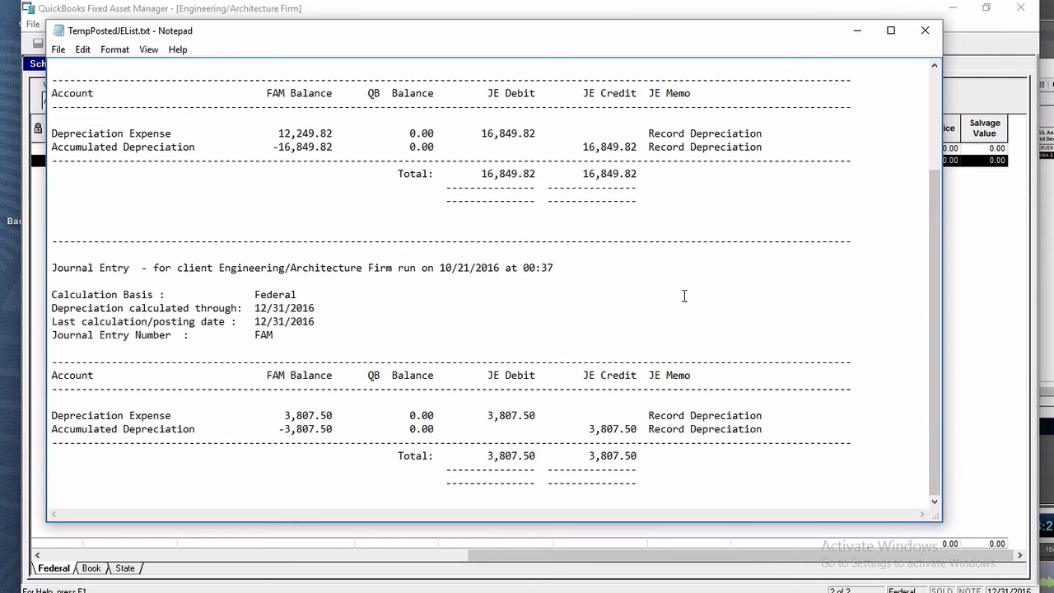
pyautogui.moveTo(649, 470); pyautogui.dragTo(31, 270)
pyautogui.click(368, 429)
pyautogui.moveTo(277, 336); pyautogui.dragTo(253, 336)
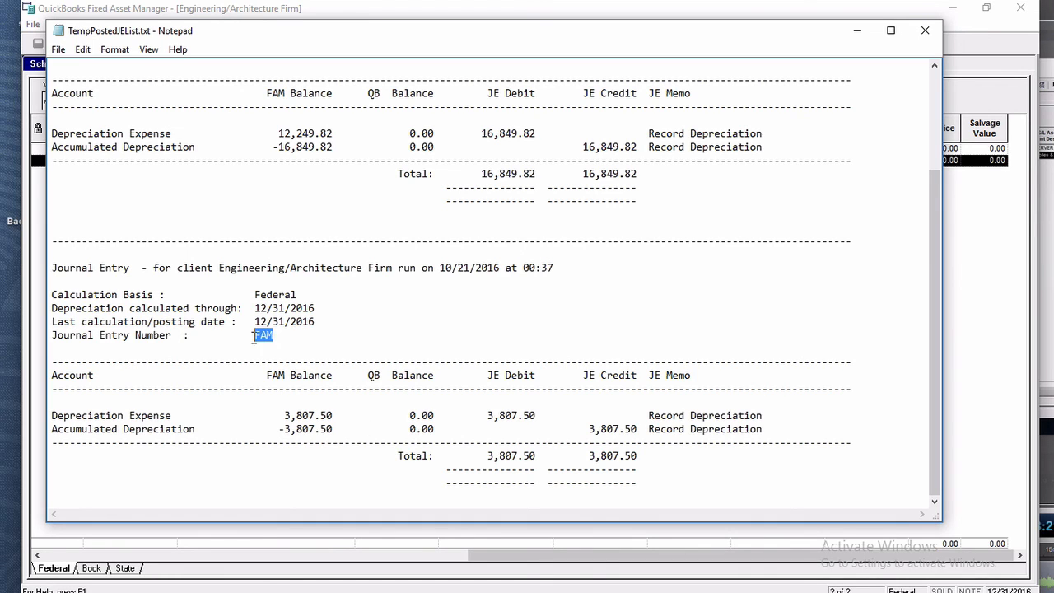
pyautogui.click(925, 30)
# - Switch to QuickBooks and trace the Balance Sheet's Accumulated Depreciation across all dates to the 12/31/2016 FAM journal entry
pyautogui.hotkey('alt', 'Tab')
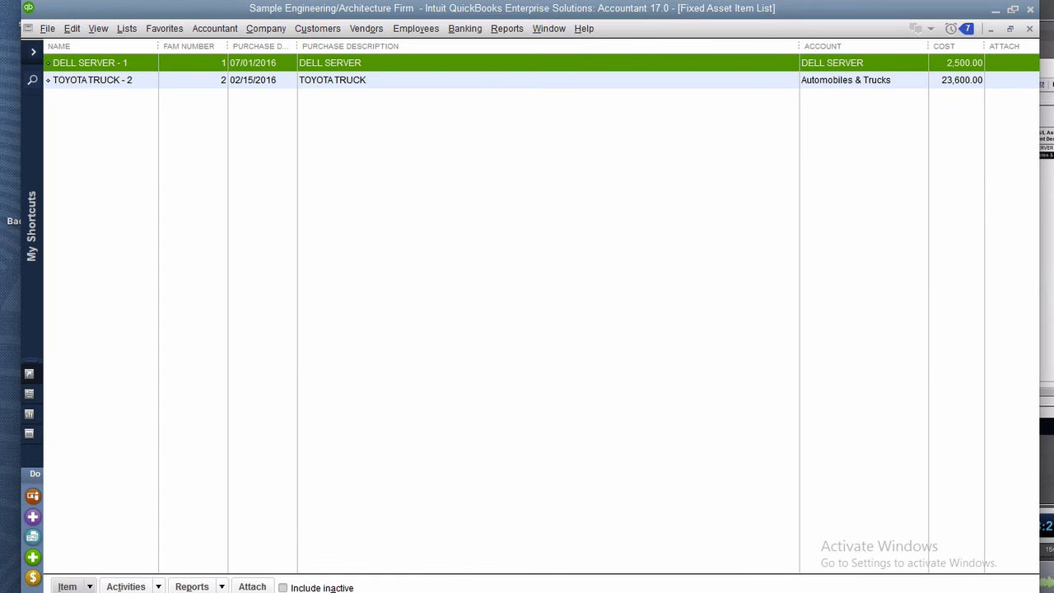
pyautogui.press('Escape')
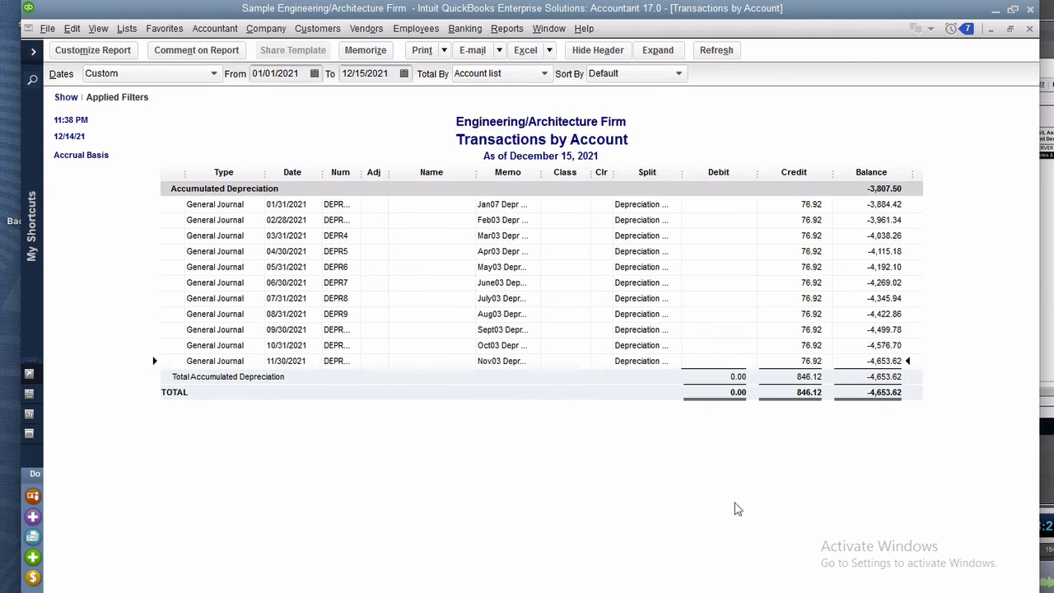
pyautogui.press('Escape')
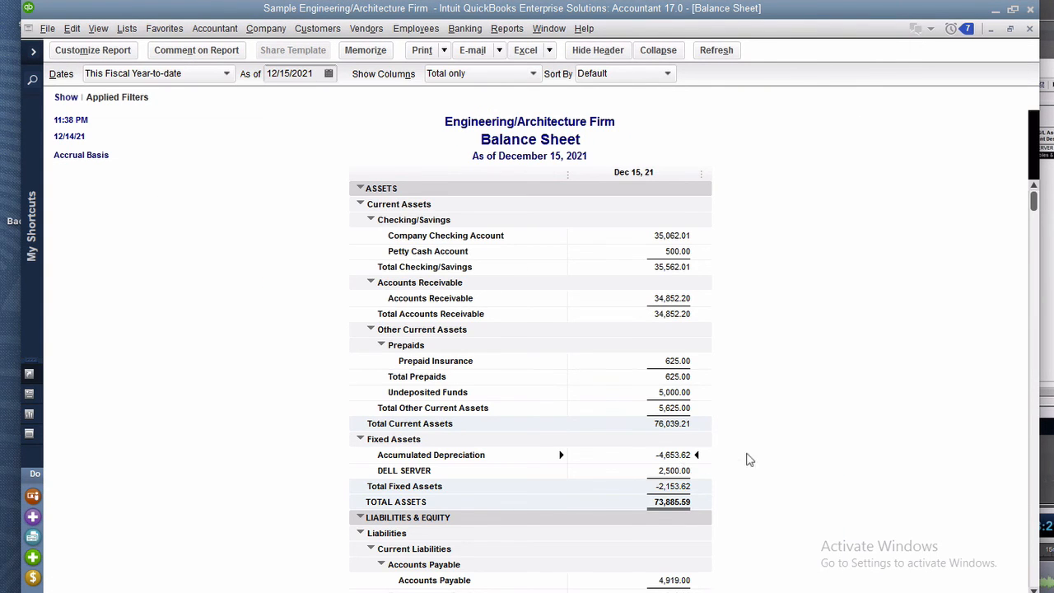
pyautogui.click(688, 458)
pyautogui.doubleClick(680, 455)
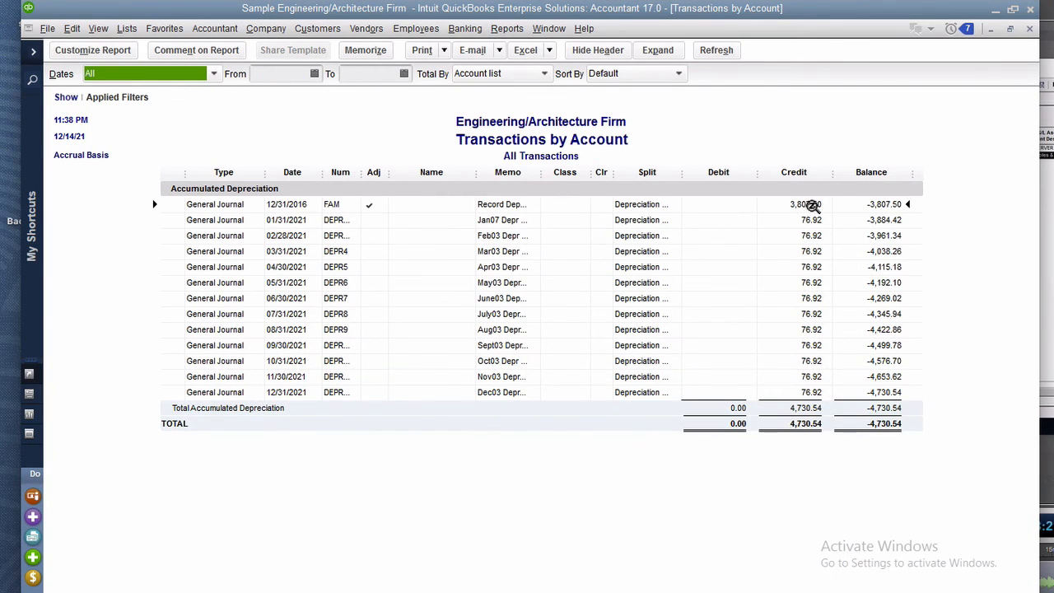
pyautogui.doubleClick(812, 206)
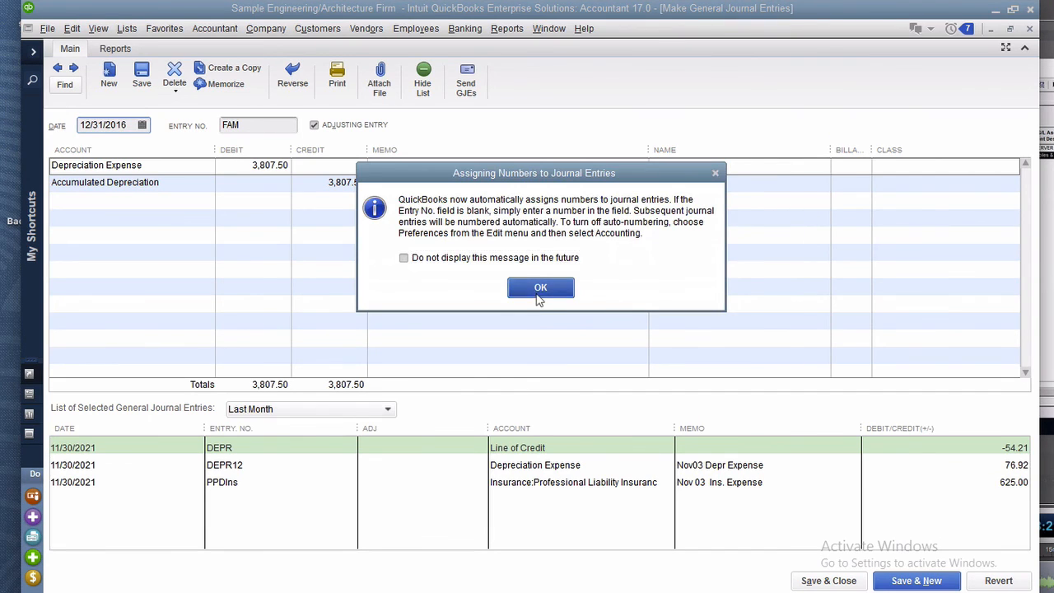
pyautogui.click(537, 295)
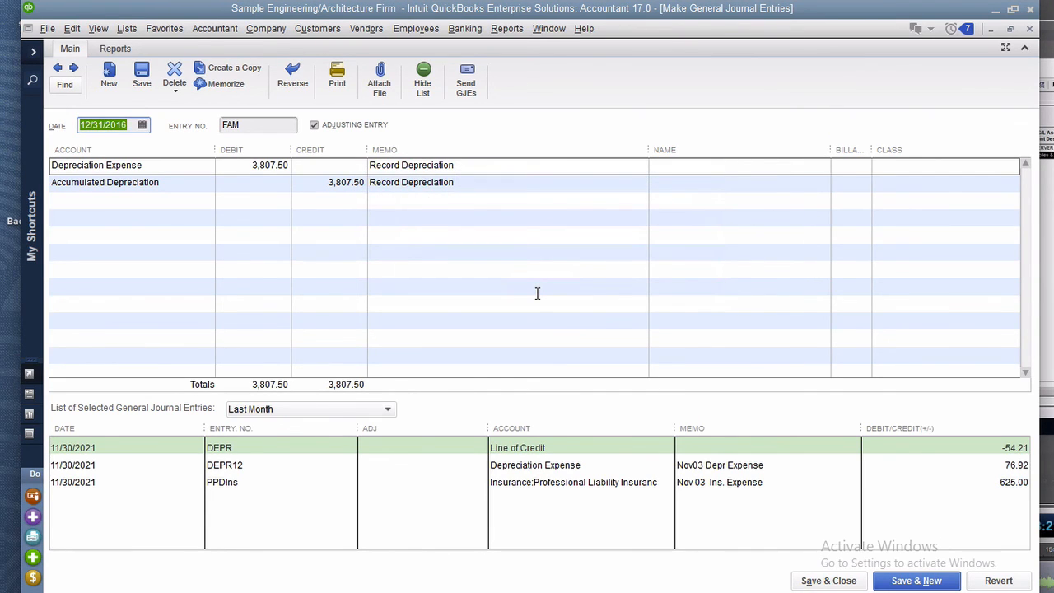
pyautogui.press('Escape')
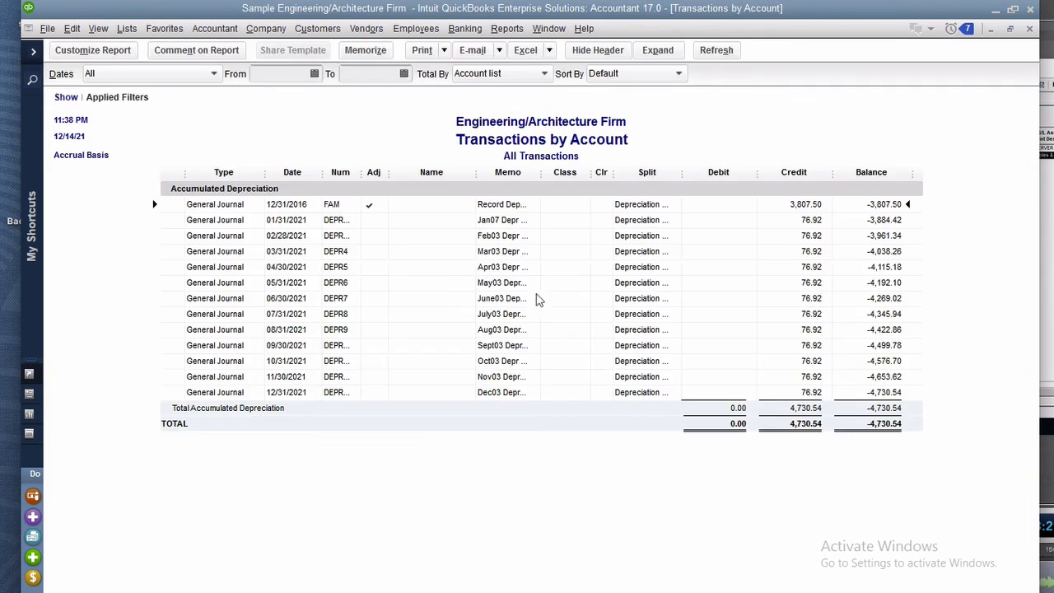
# - Open TOYOTA TRUCK - 2 from the Fixed Asset Item List, examine its Fixed Asset Manager values, and close the item
pyautogui.click(138, 30)
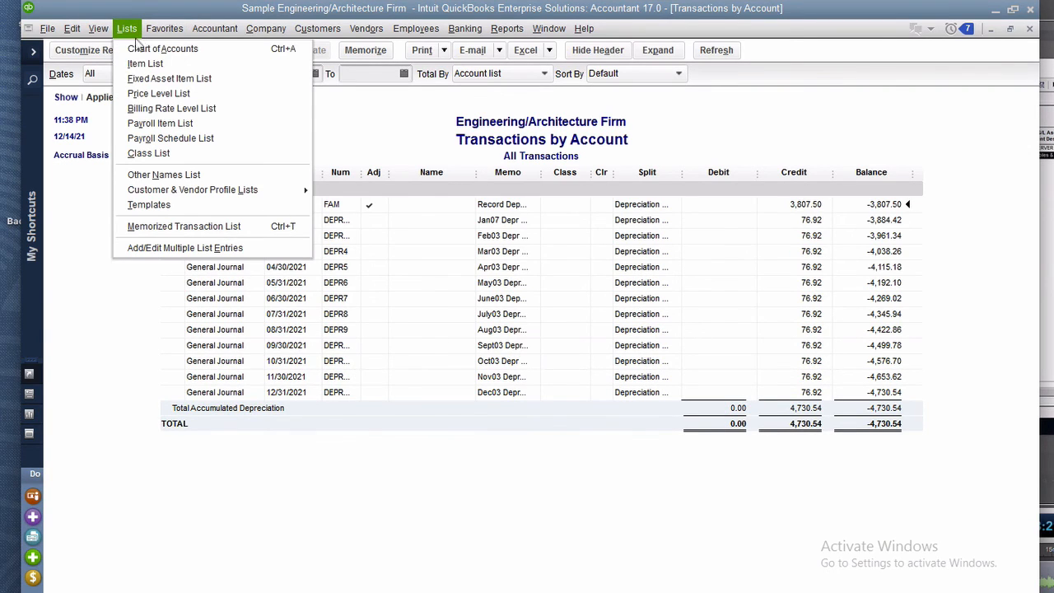
pyautogui.click(152, 79)
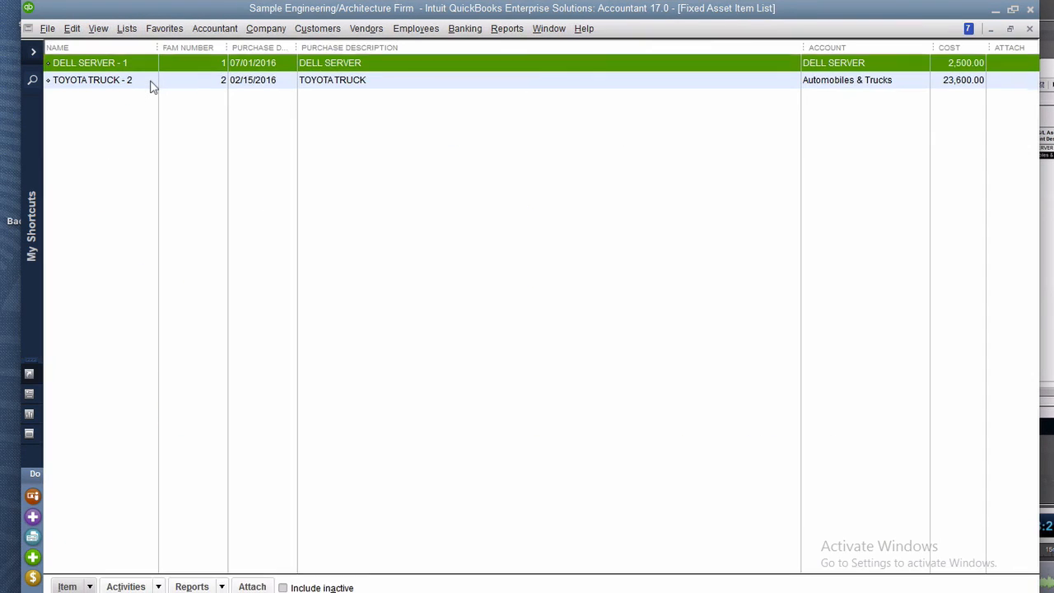
pyautogui.doubleClick(117, 81)
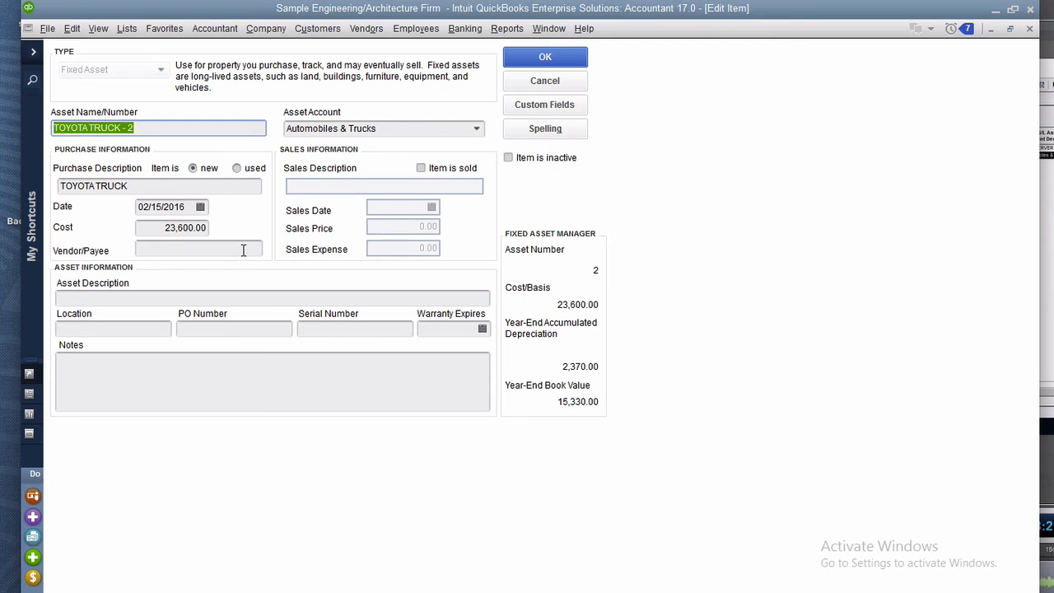
pyautogui.press('Return')
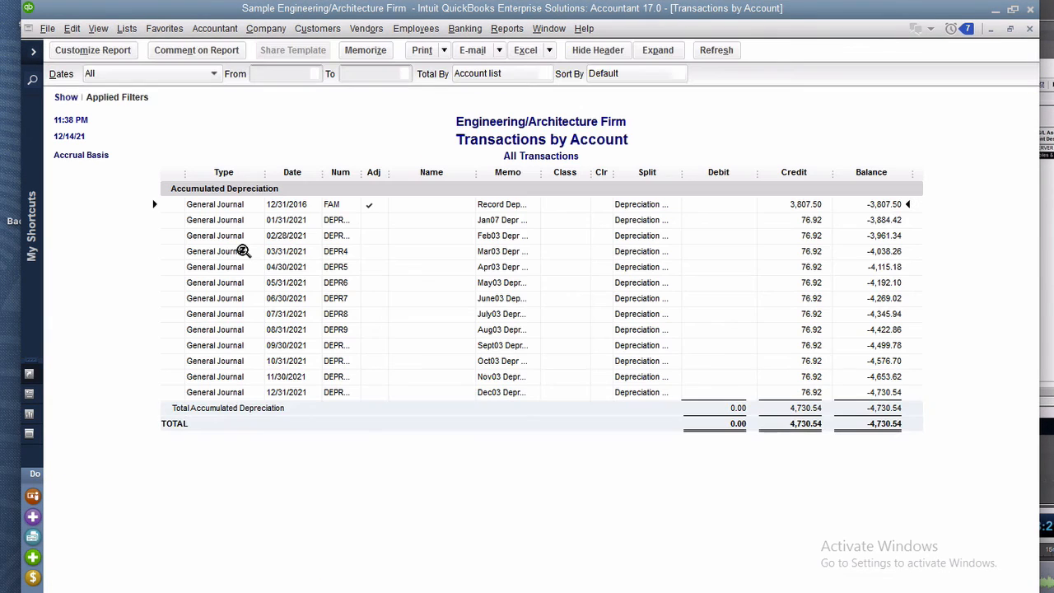
# - Close the Transactions by Account report without memorizing it, and close the Balance Sheet
pyautogui.press('Escape')
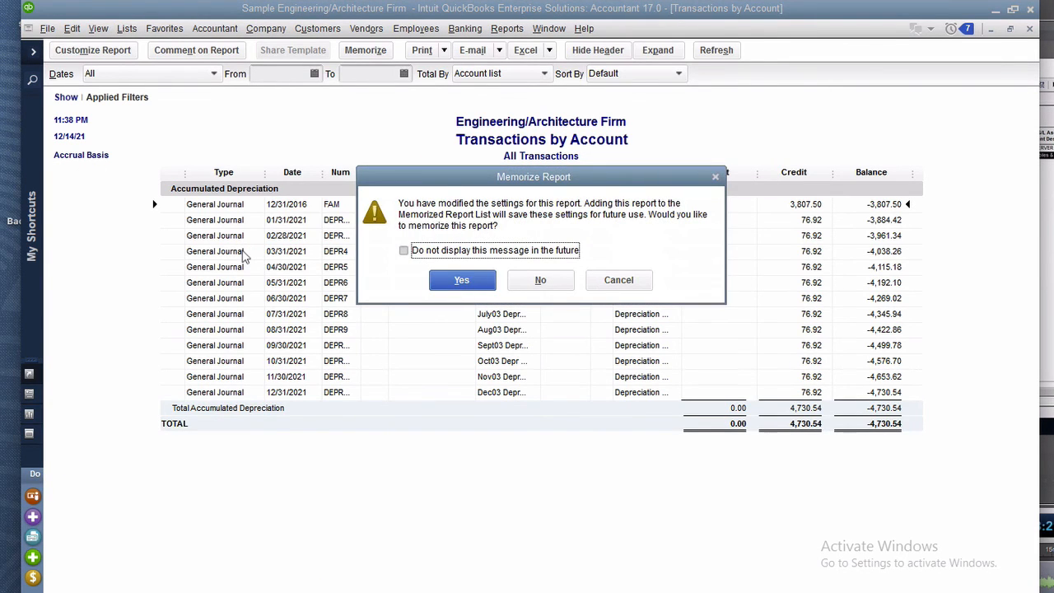
pyautogui.click(547, 280)
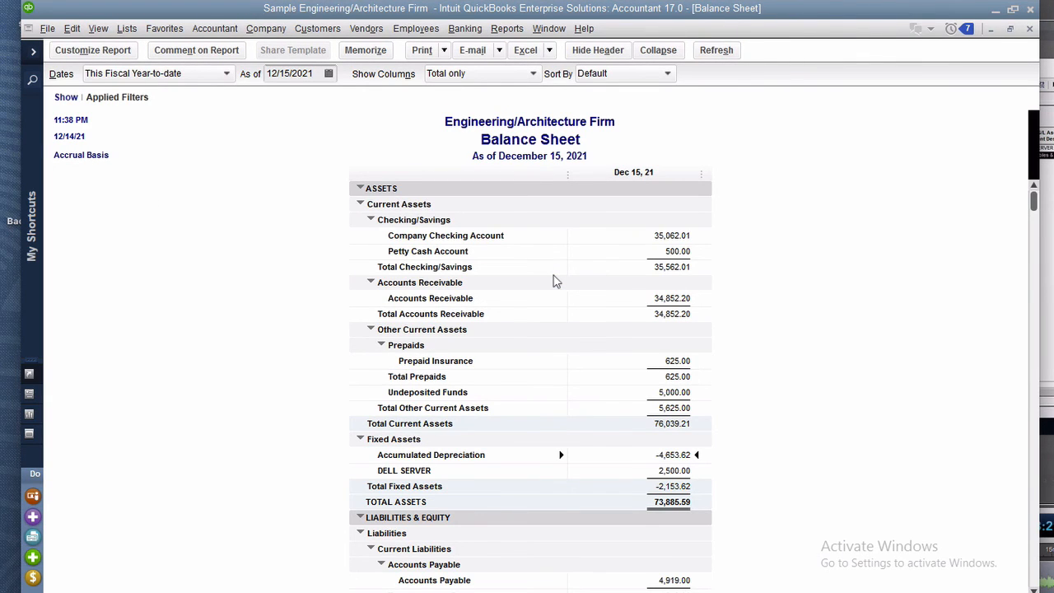
pyautogui.press('Escape')
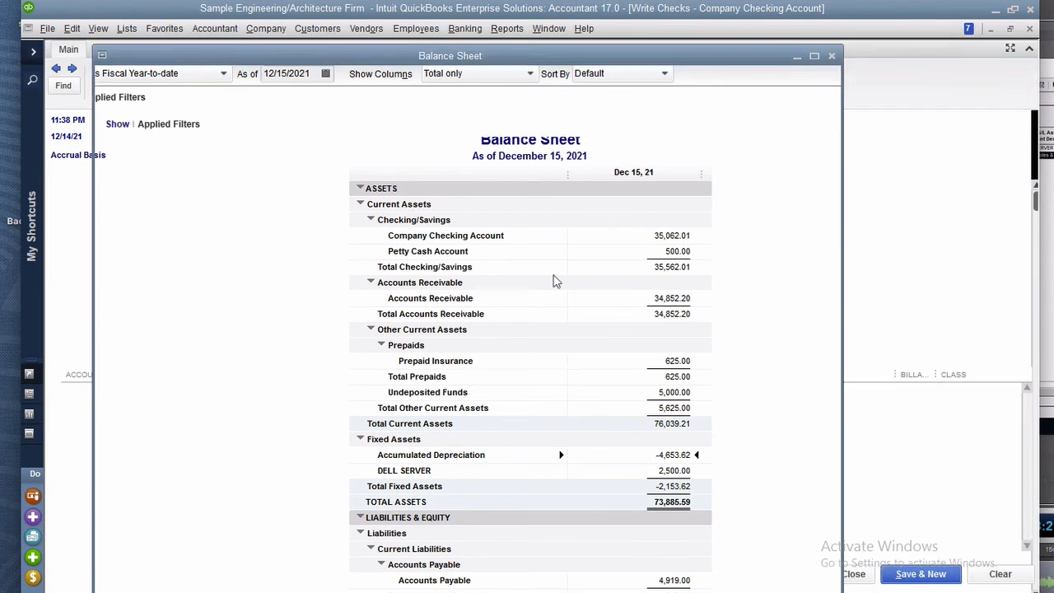
# - Make the check payable to TOYOTA and add that name as a new vendor
pyautogui.click(243, 189)
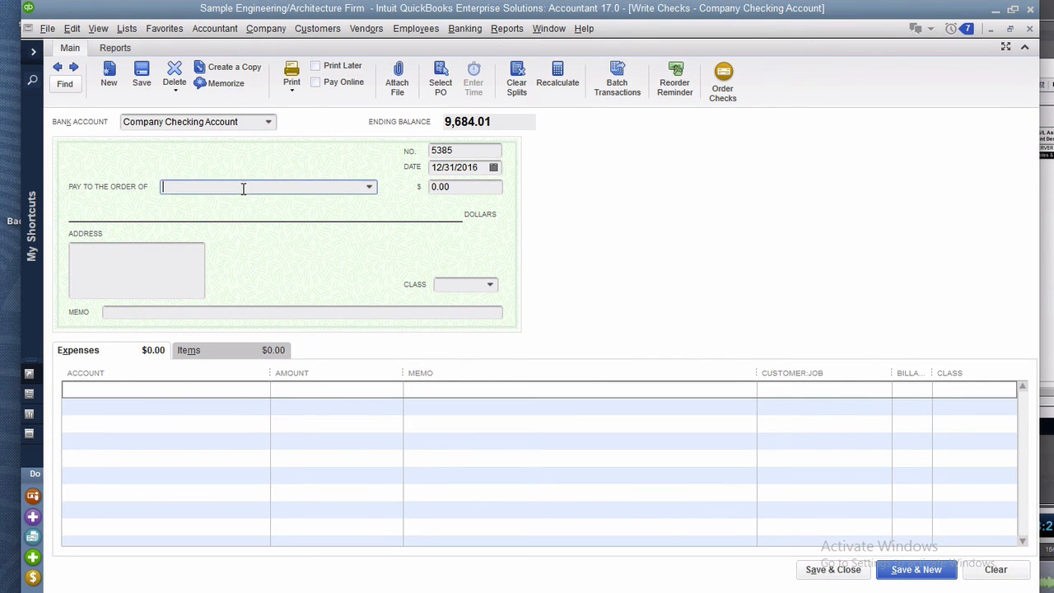
pyautogui.write('To')
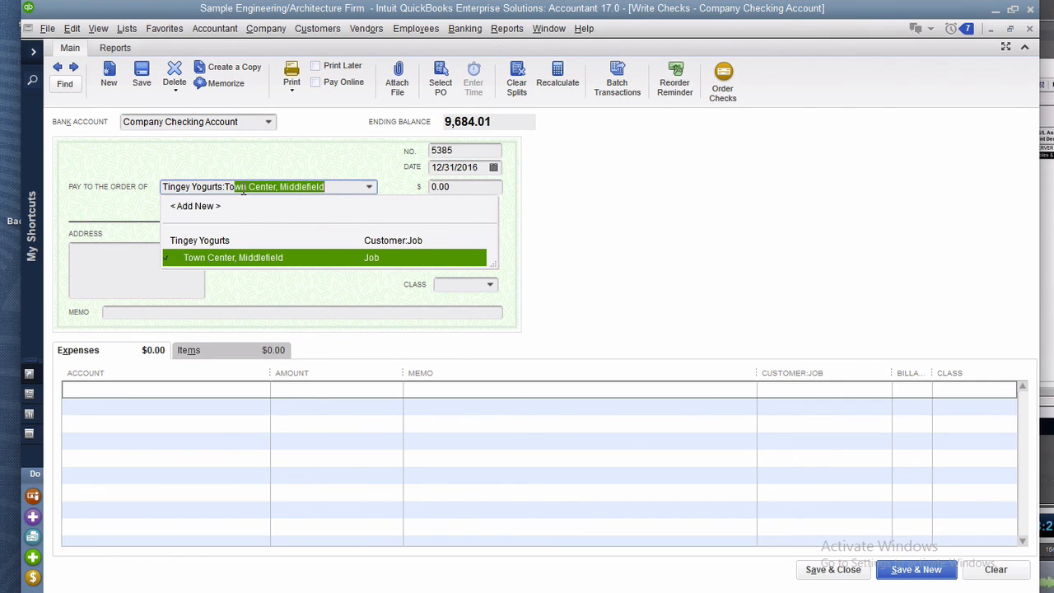
pyautogui.write('YOTA')
pyautogui.press('Tab')
pyautogui.press('Return')
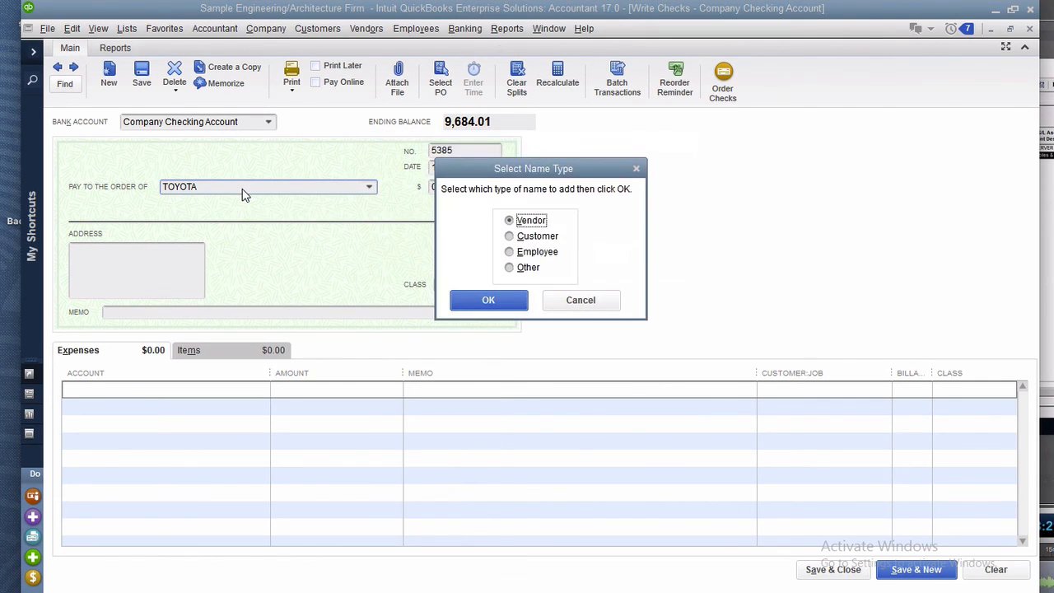
pyautogui.click(469, 297)
# - Date the TOYOTA check 02/10/2016 and set its amount to 2,500.00
pyautogui.click(482, 165)
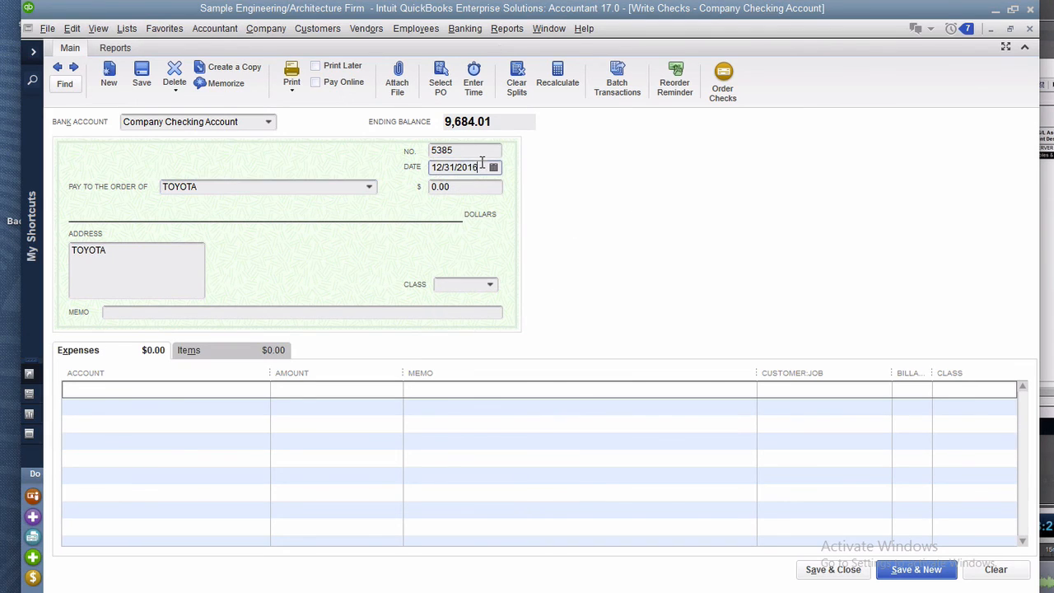
pyautogui.moveTo(481, 165); pyautogui.dragTo(365, 164)
pyautogui.write('07/10/2016')
pyautogui.press('Tab')
pyautogui.press('Tab')
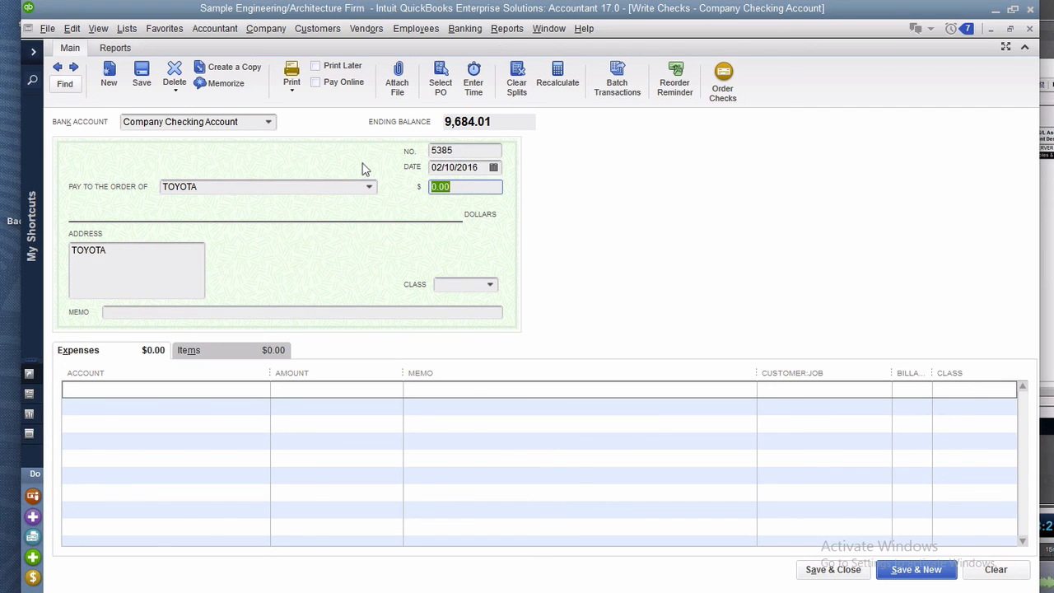
pyautogui.write('2500')
pyautogui.press('Tab')
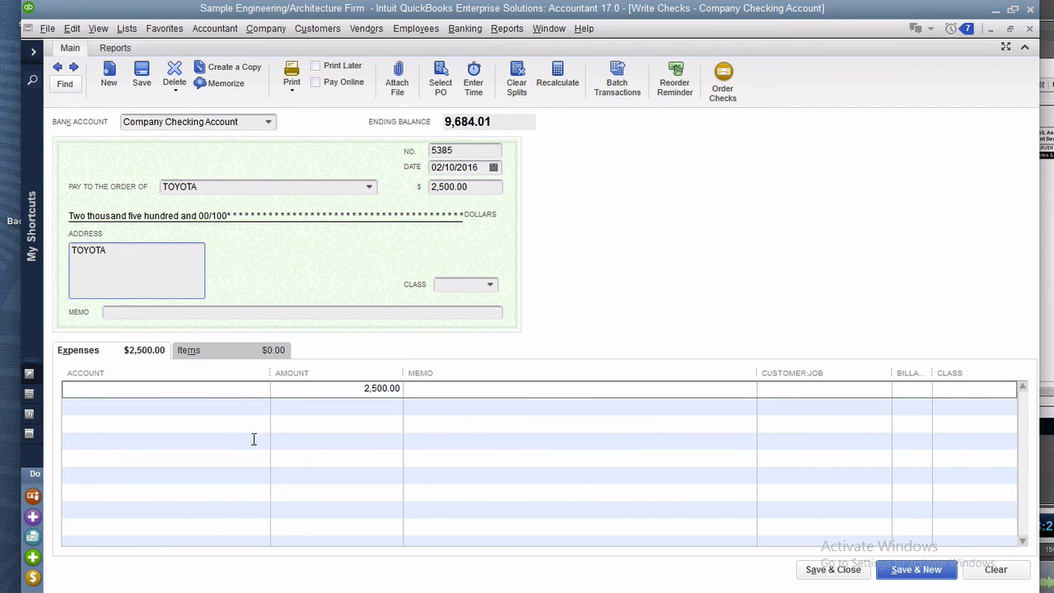
# - Browse the item choices for the TOYOTA check and compare its expense and item lines, ending on the item lines
pyautogui.click(199, 355)
pyautogui.click(196, 388)
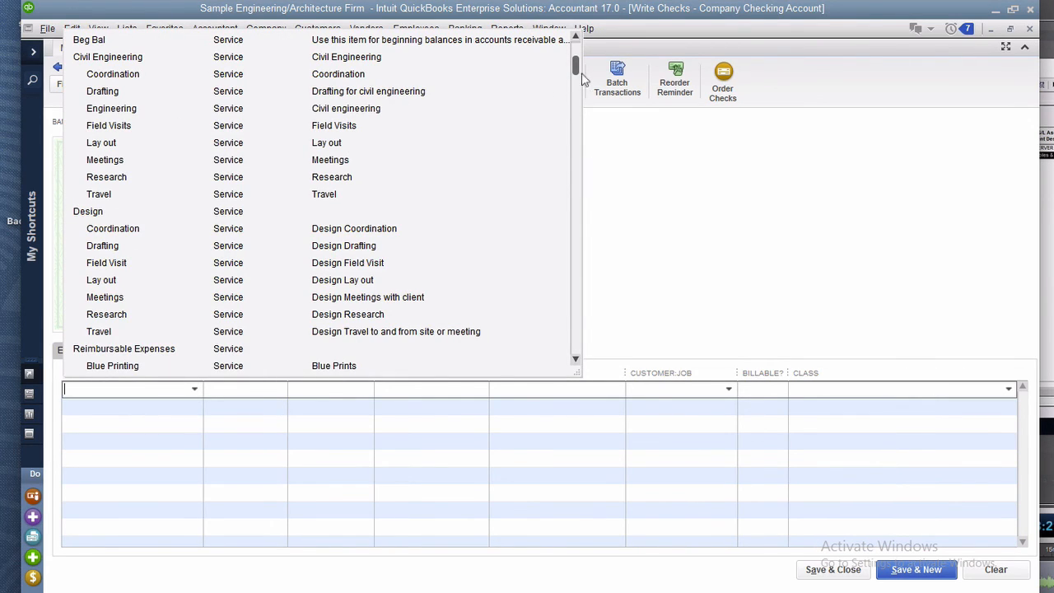
pyautogui.click(222, 406)
pyautogui.press('ctrl')
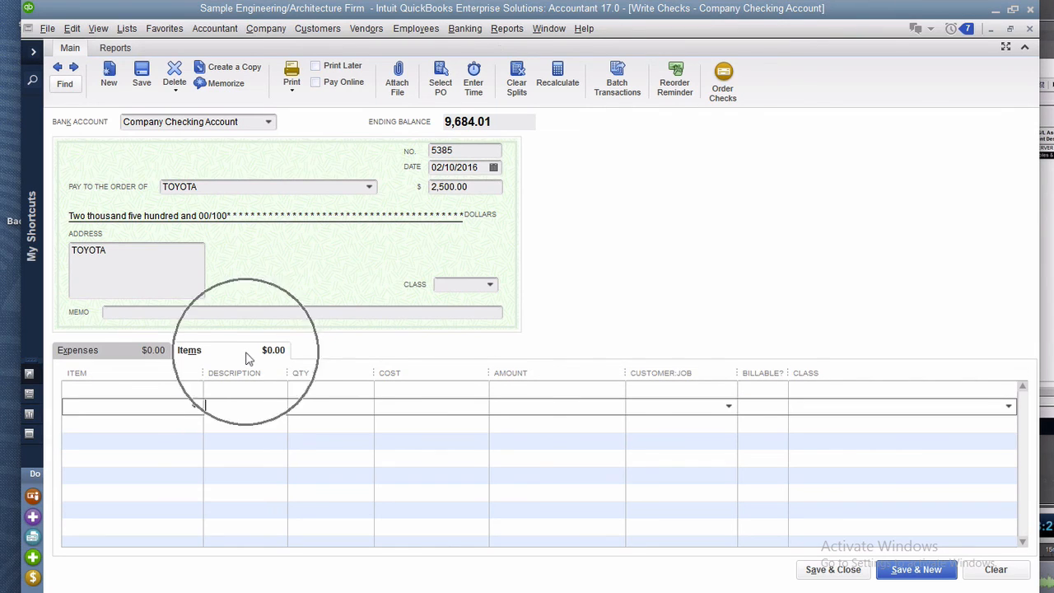
pyautogui.click(105, 358)
pyautogui.click(263, 355)
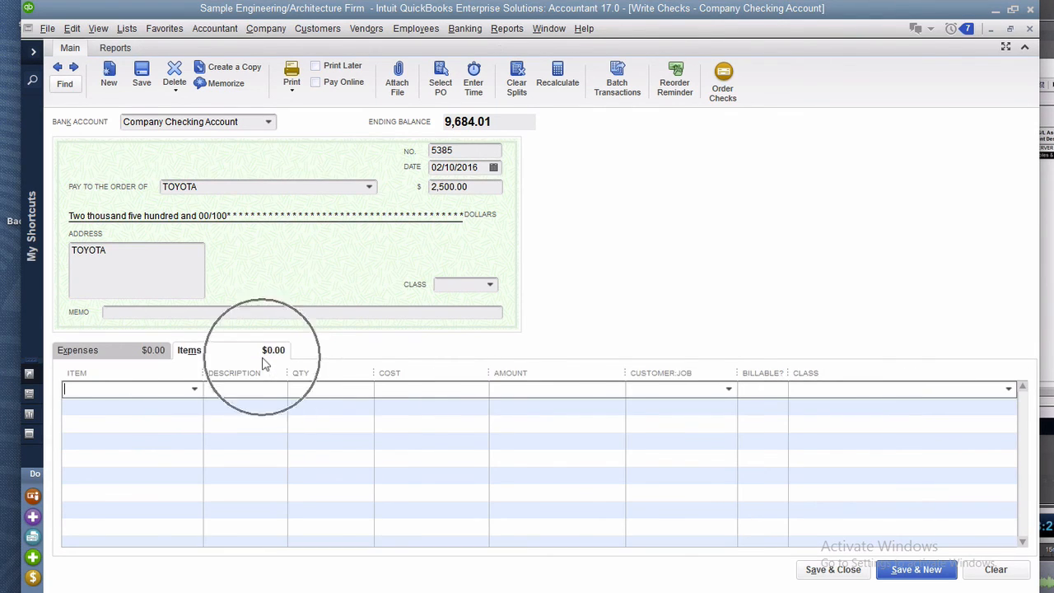
# - Add the TOYOTA TRUCK - 2 fixed asset item as the first item line of the TOYOTA check
pyautogui.click(194, 390)
pyautogui.press('ctrl')
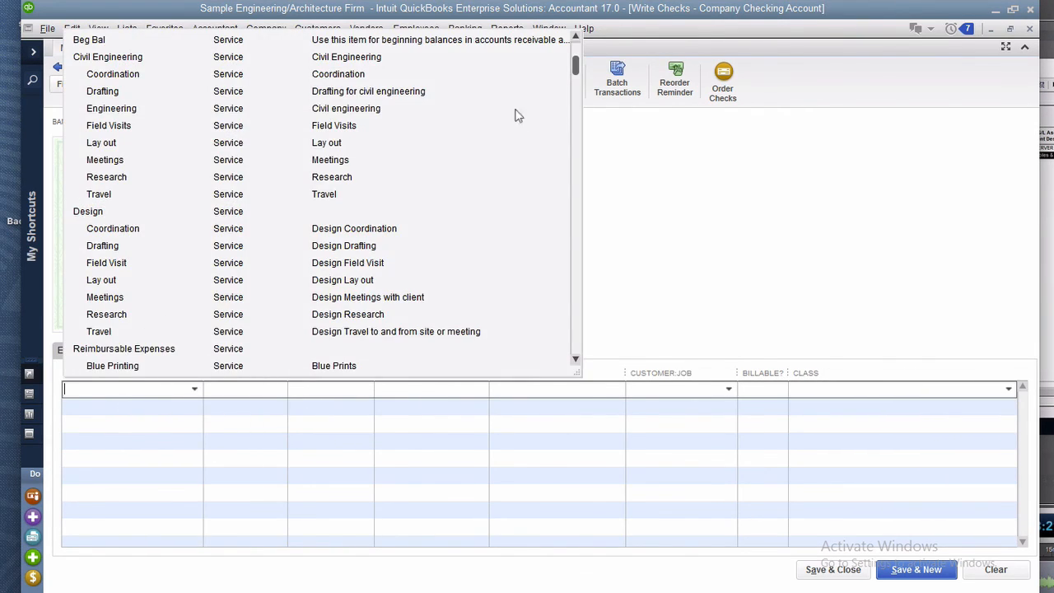
pyautogui.moveTo(567, 72); pyautogui.dragTo(569, 356)
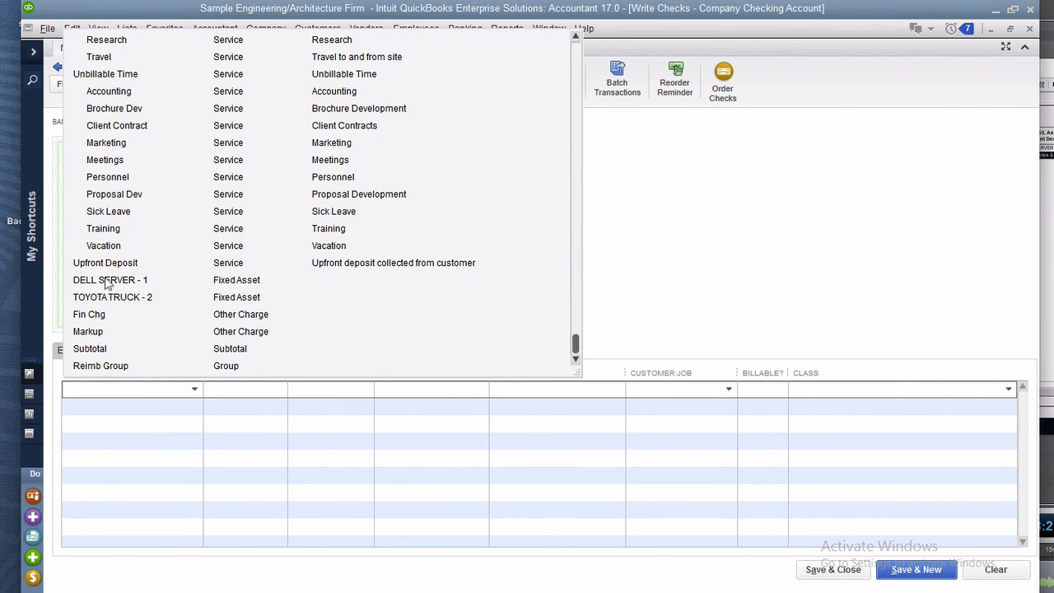
pyautogui.press('ctrl')
pyautogui.click(137, 299)
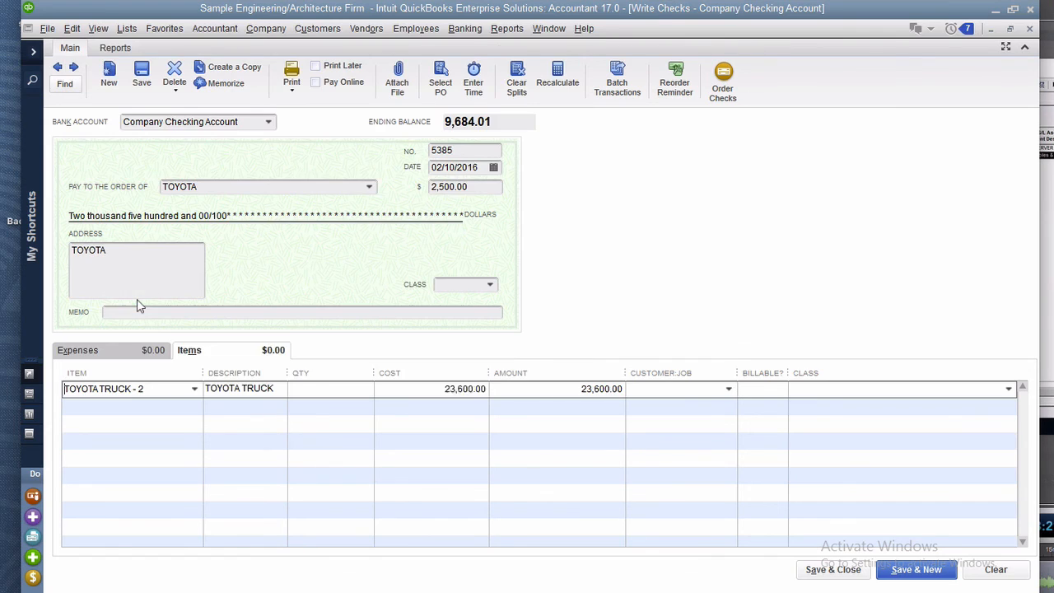
pyautogui.click(550, 389)
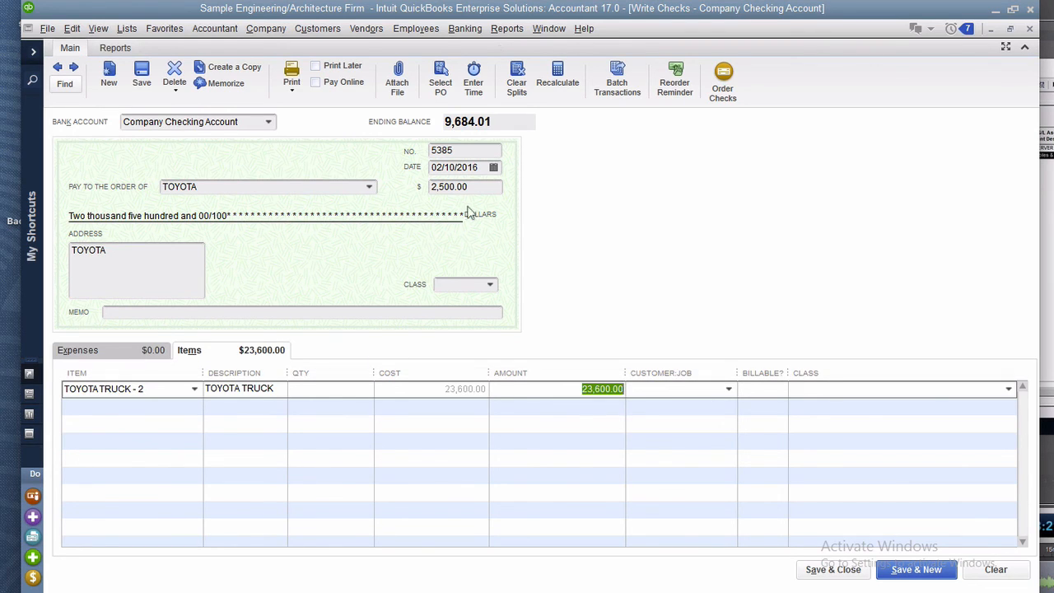
# - Assign the balancing -21,100.00 expense line of the TOYOTA check to the Auto Loan account
pyautogui.moveTo(469, 190); pyautogui.dragTo(341, 179)
pyautogui.click(128, 355)
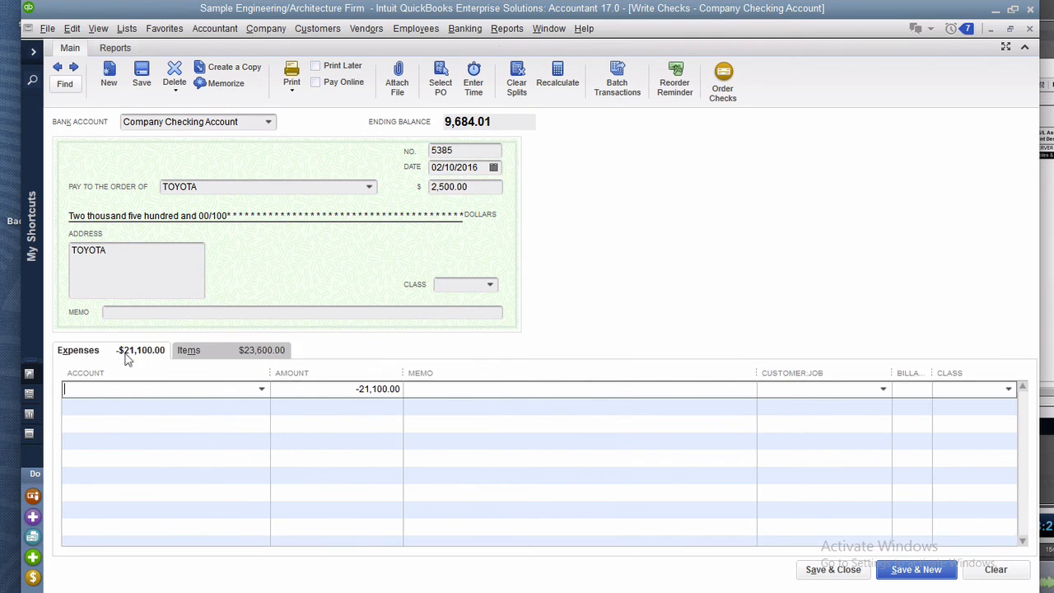
pyautogui.click(338, 389)
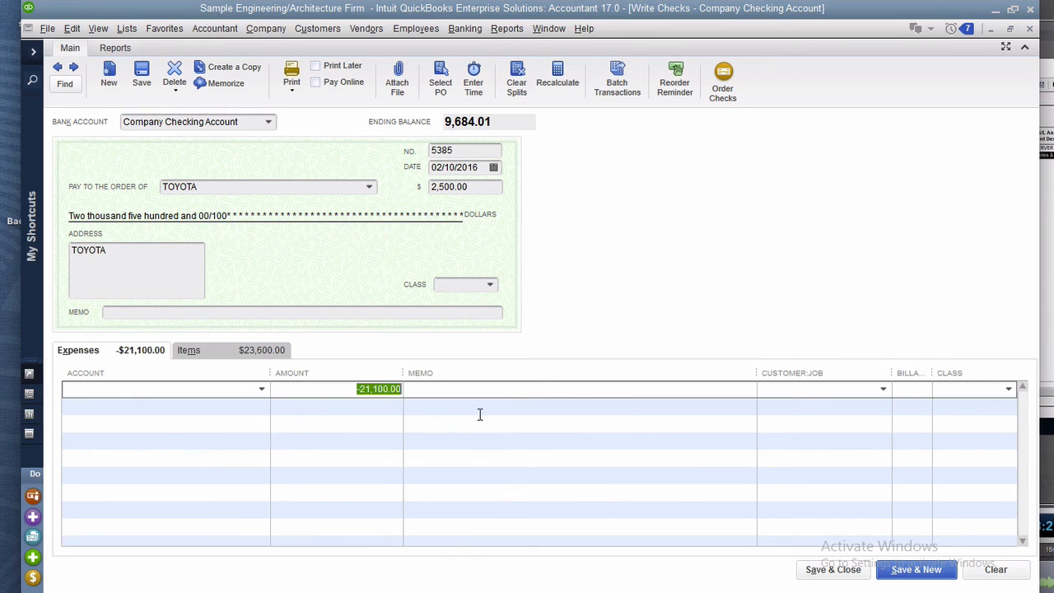
pyautogui.click(101, 389)
pyautogui.write('Auto Loan')
pyautogui.press('Tab')
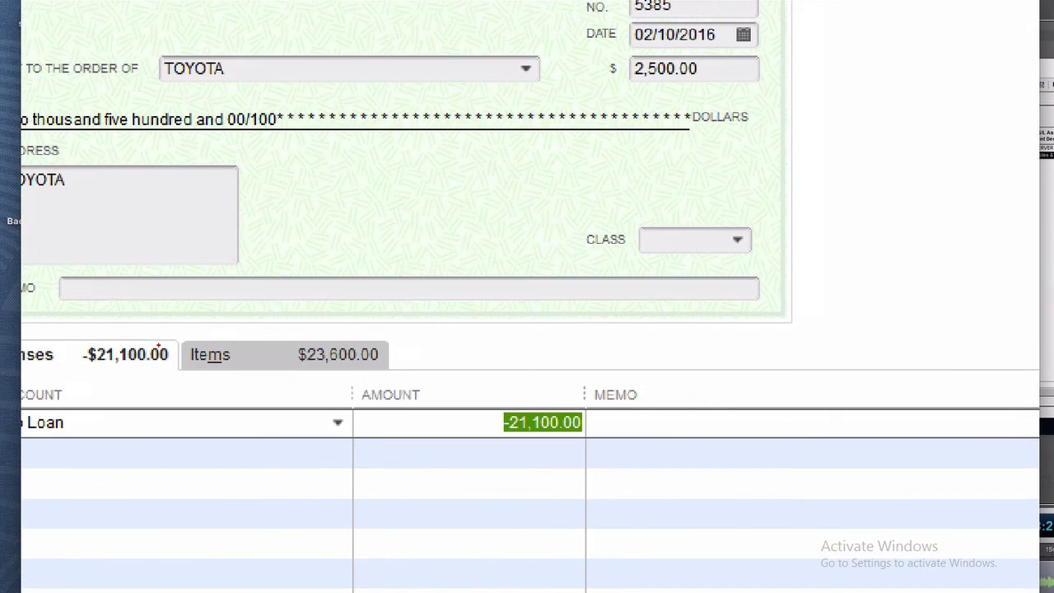
pyautogui.moveTo(424, 327)
pyautogui.mouseDown()
pyautogui.moveTo(66, 333)
pyautogui.moveTo(384, 317)
pyautogui.mouseUp()
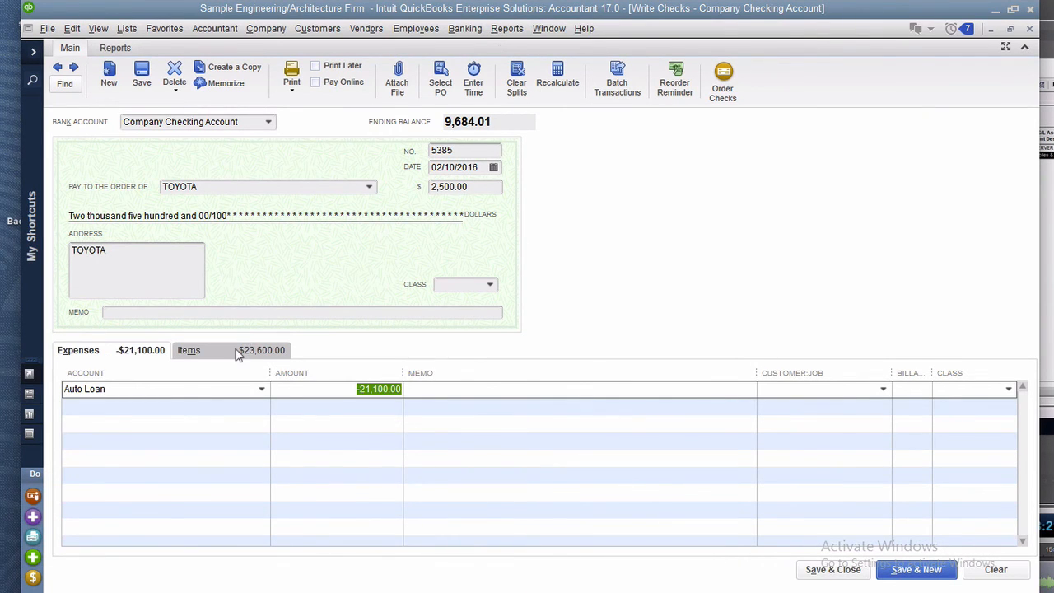
# - Review the check's truck item line and Auto Loan line, and save and close the check, accepting its date more than 90 days in the past
pyautogui.click(237, 352)
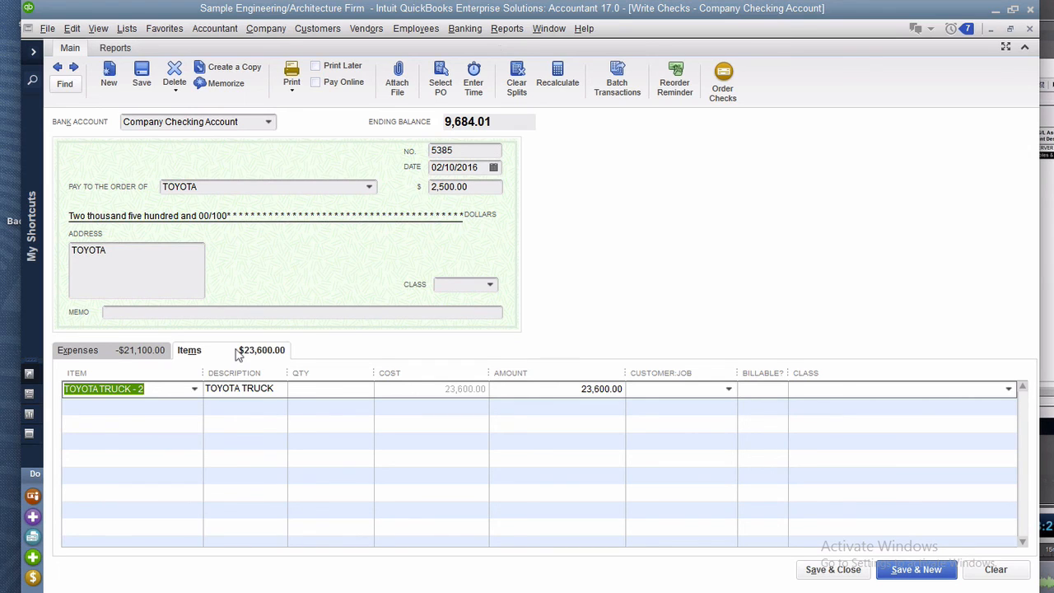
pyautogui.click(513, 389)
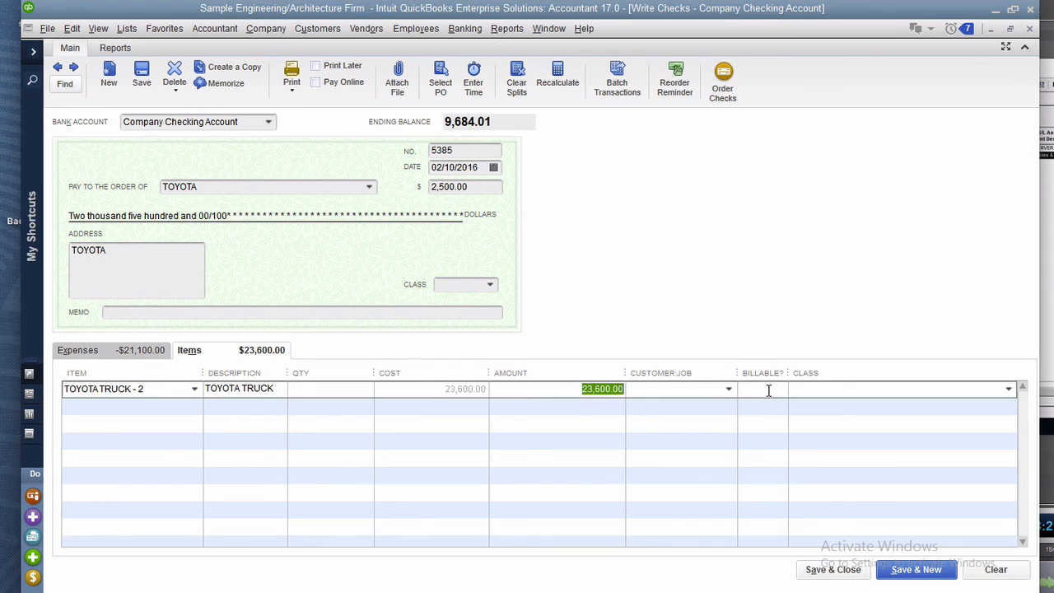
pyautogui.click(483, 185)
pyautogui.click(124, 352)
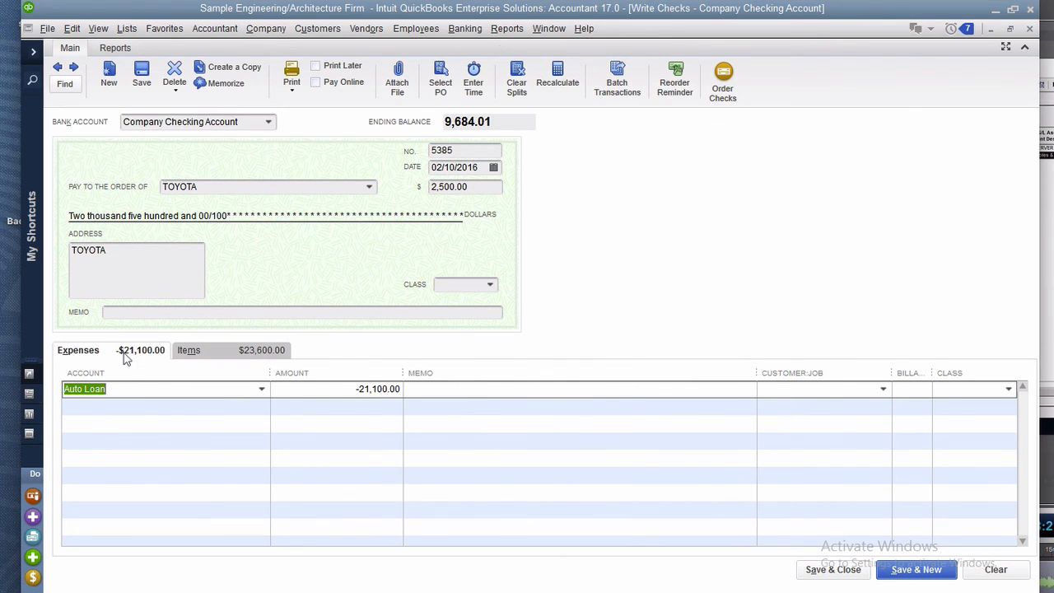
pyautogui.click(181, 356)
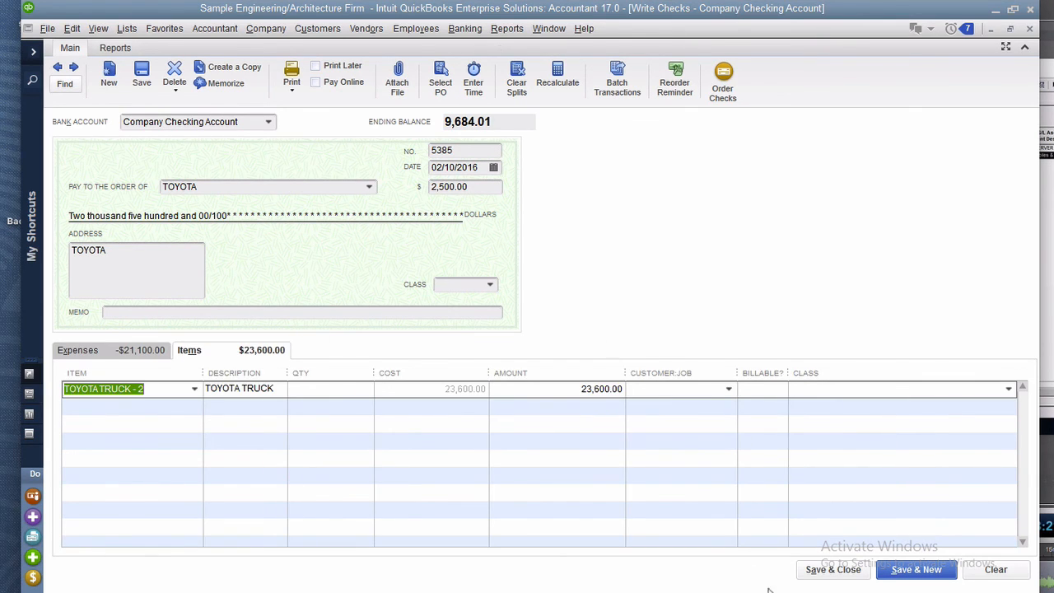
pyautogui.click(832, 569)
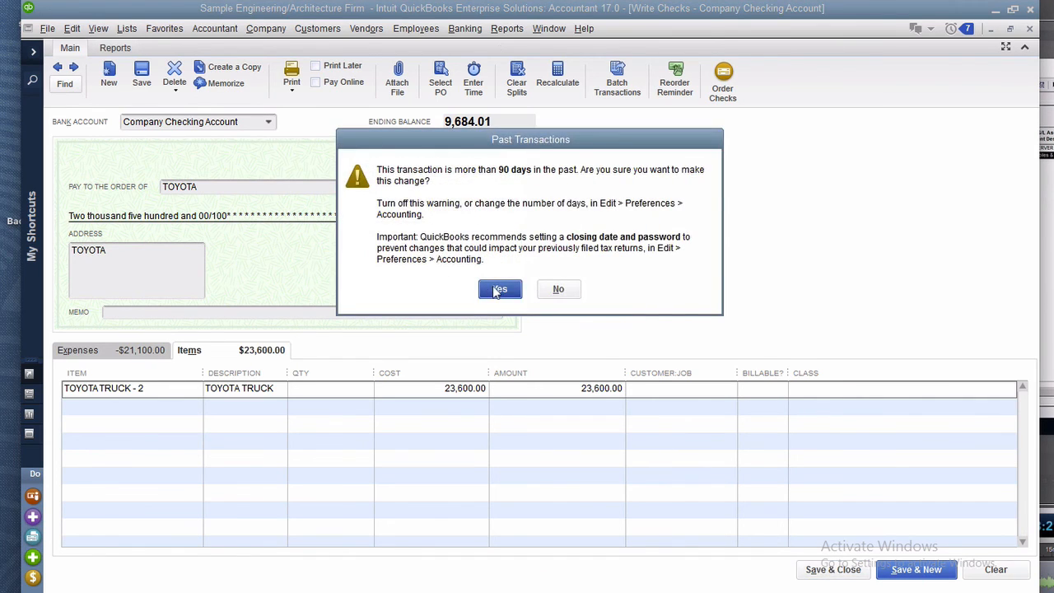
pyautogui.click(499, 290)
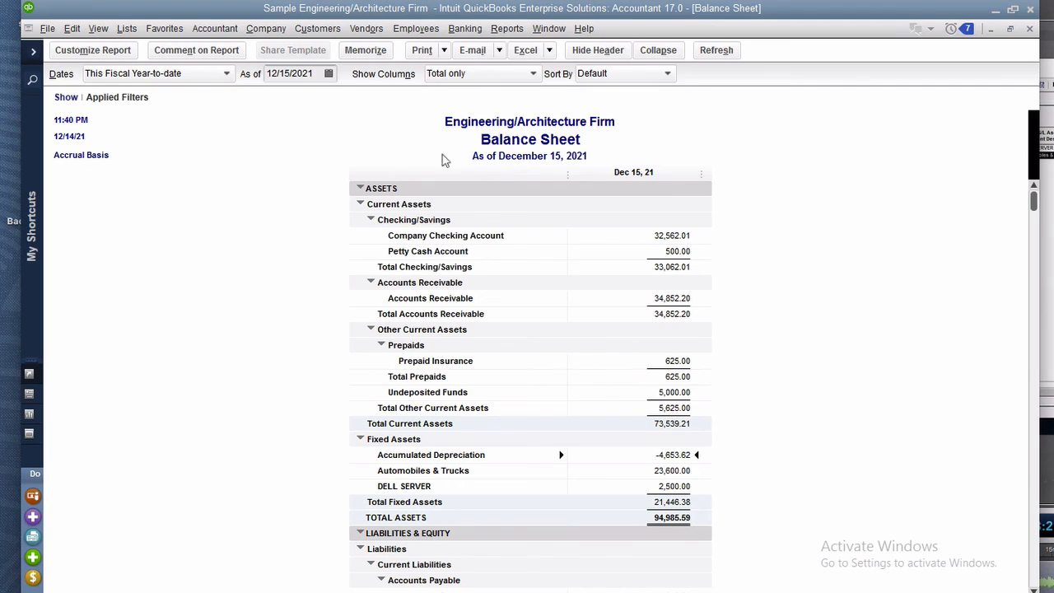
# - Open the Fixed Asset Listing report from the list reports
pyautogui.click(508, 29)
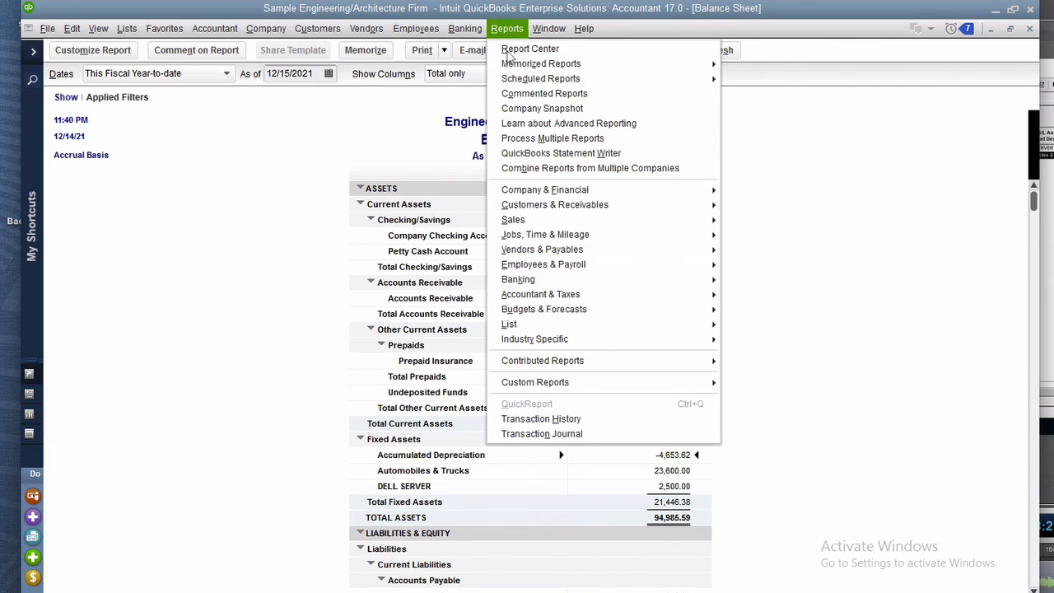
pyautogui.moveTo(559, 330)
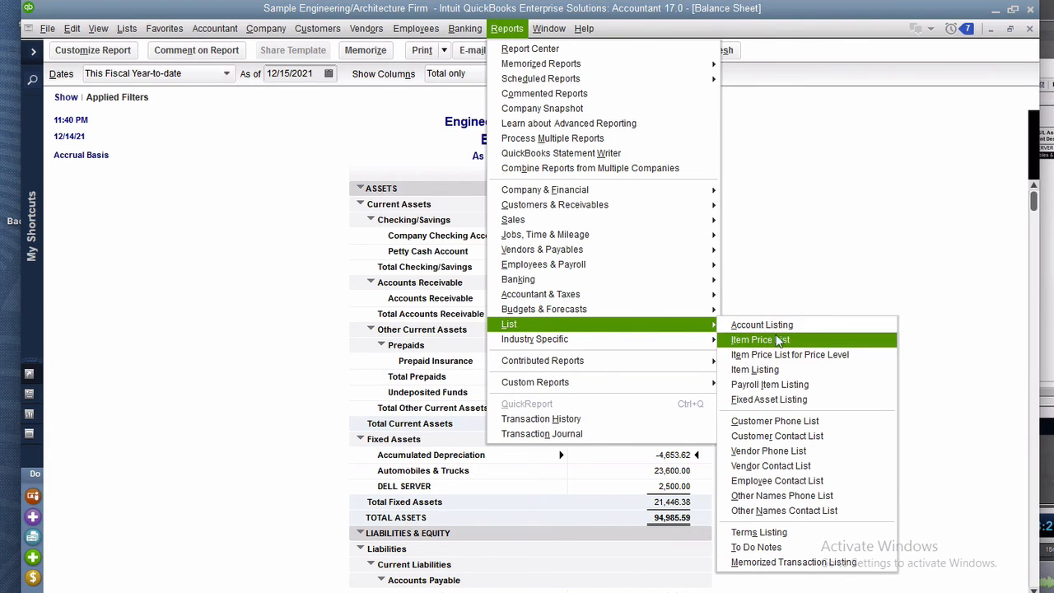
pyautogui.click(815, 403)
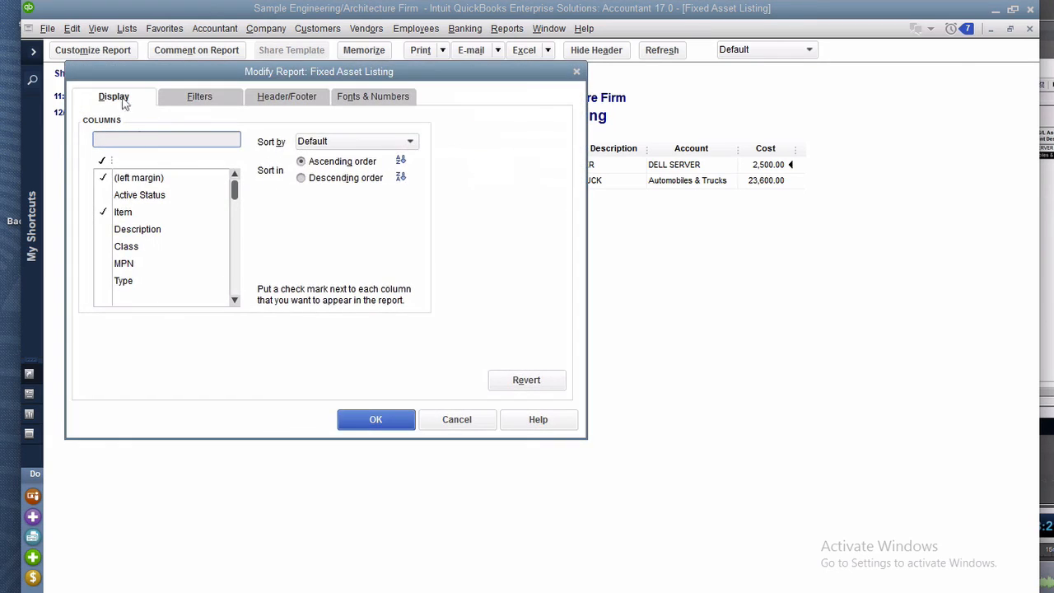
pyautogui.click(234, 302)
pyautogui.click(234, 301)
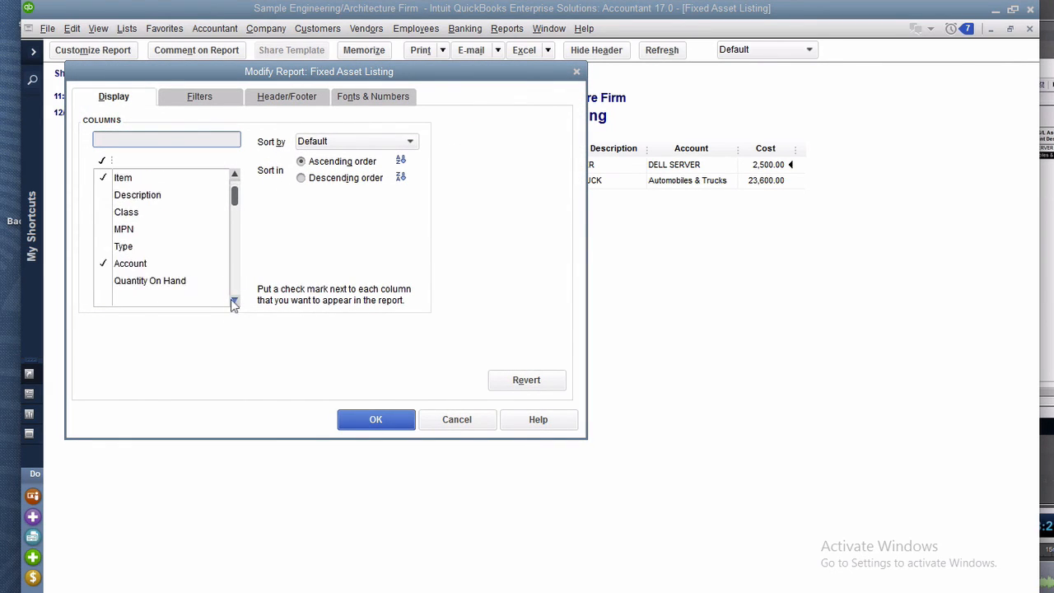
pyautogui.click(234, 301)
pyautogui.click(234, 301)
pyautogui.click(234, 302)
pyautogui.click(234, 302)
pyautogui.click(234, 301)
pyautogui.click(234, 302)
pyautogui.click(234, 301)
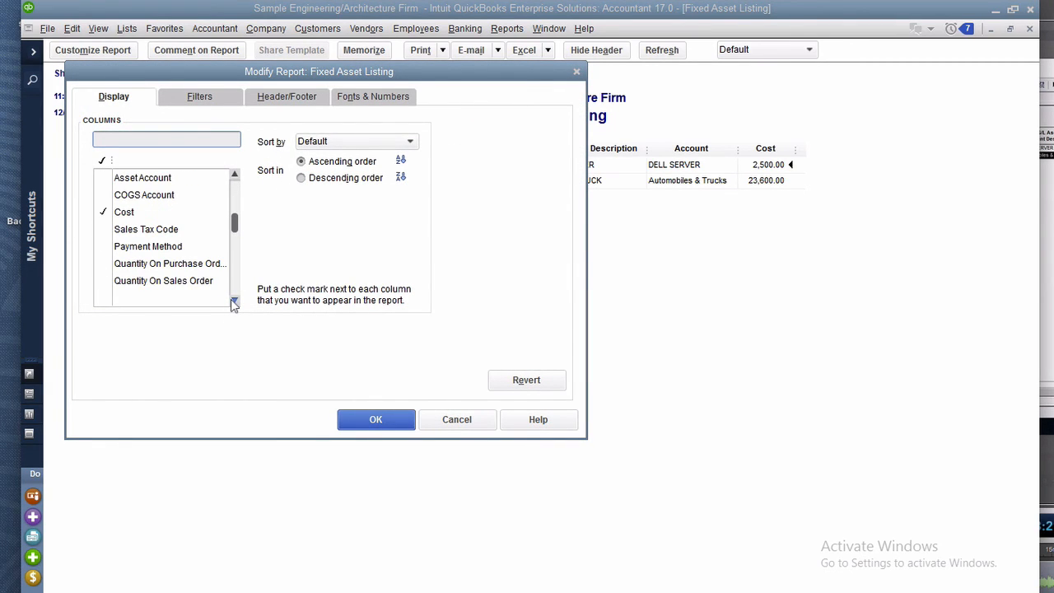
pyautogui.click(151, 182)
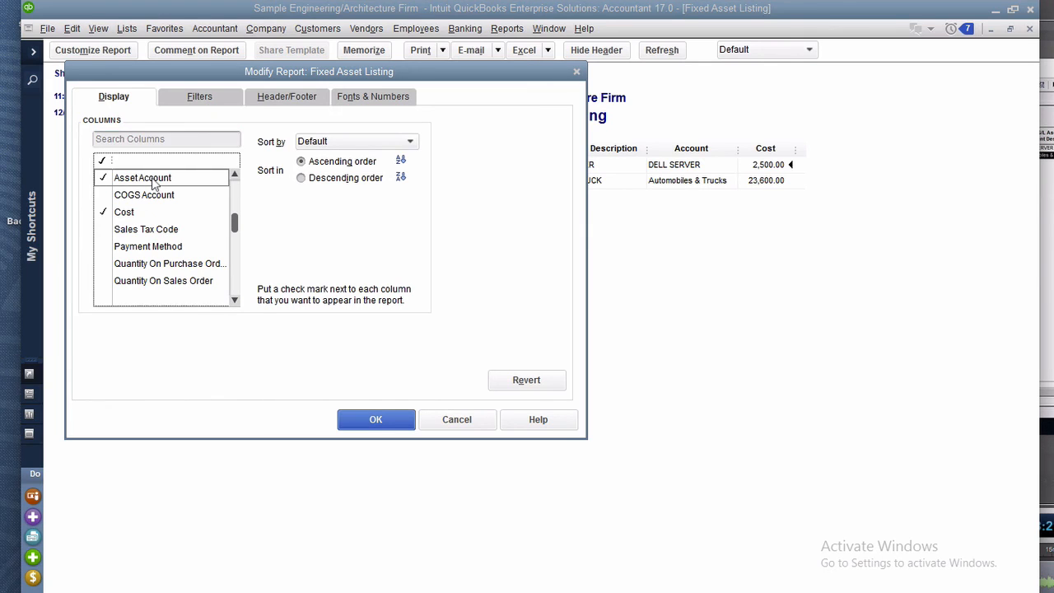
pyautogui.click(234, 301)
pyautogui.click(233, 302)
pyautogui.click(234, 301)
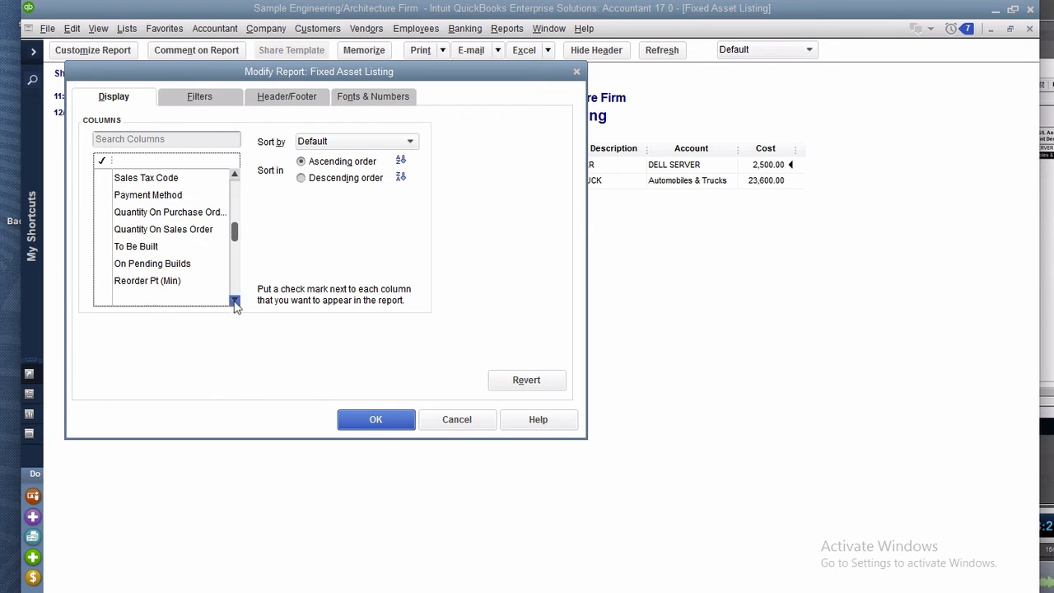
pyautogui.click(234, 302)
pyautogui.click(234, 302)
pyautogui.click(235, 176)
pyautogui.click(235, 176)
pyautogui.click(235, 176)
pyautogui.click(235, 176)
pyautogui.click(235, 176)
pyautogui.click(234, 177)
pyautogui.click(235, 177)
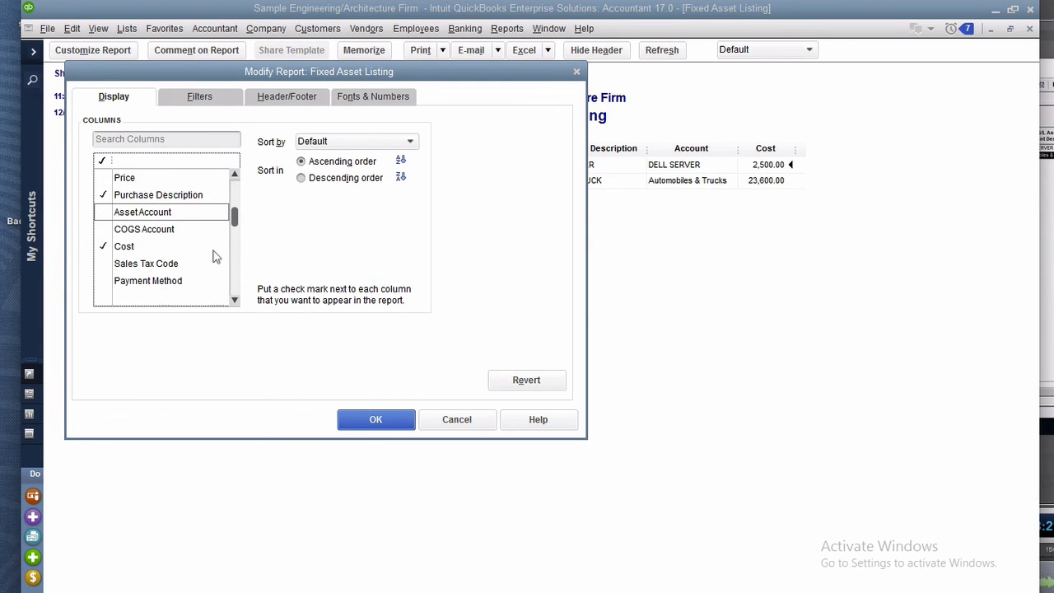
# - Select the Cost/Basis, Accumulated Depreciation and Book Value columns for the Fixed Asset Listing report
pyautogui.click(234, 301)
pyautogui.click(234, 301)
pyautogui.click(233, 301)
pyautogui.click(234, 301)
pyautogui.click(234, 302)
pyautogui.click(234, 301)
pyautogui.click(234, 301)
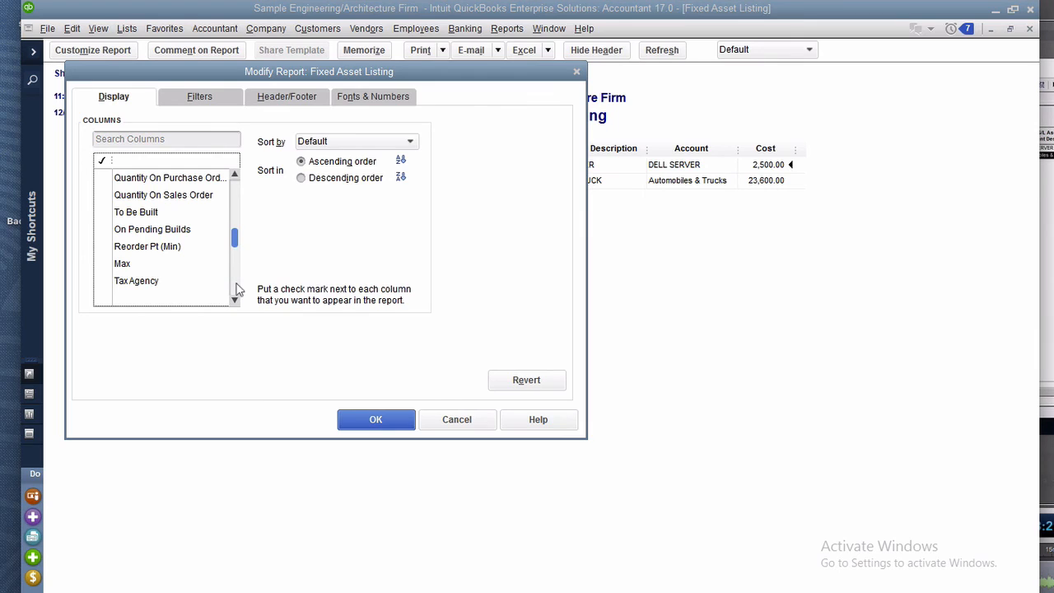
pyautogui.click(236, 285)
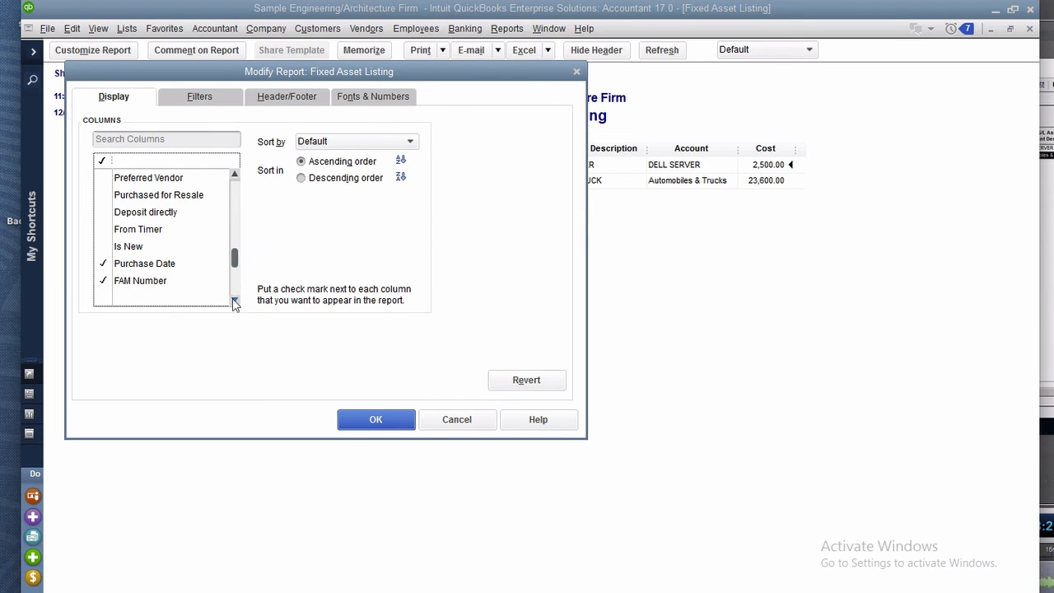
pyautogui.click(235, 301)
pyautogui.click(235, 302)
pyautogui.click(235, 301)
pyautogui.click(235, 301)
pyautogui.click(235, 301)
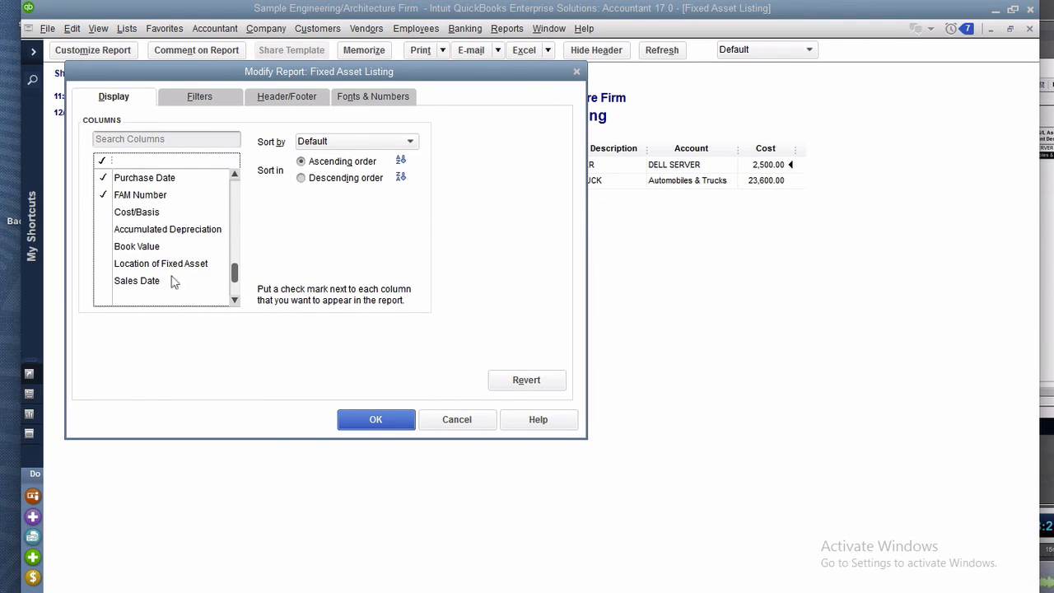
pyautogui.click(152, 217)
pyautogui.click(154, 229)
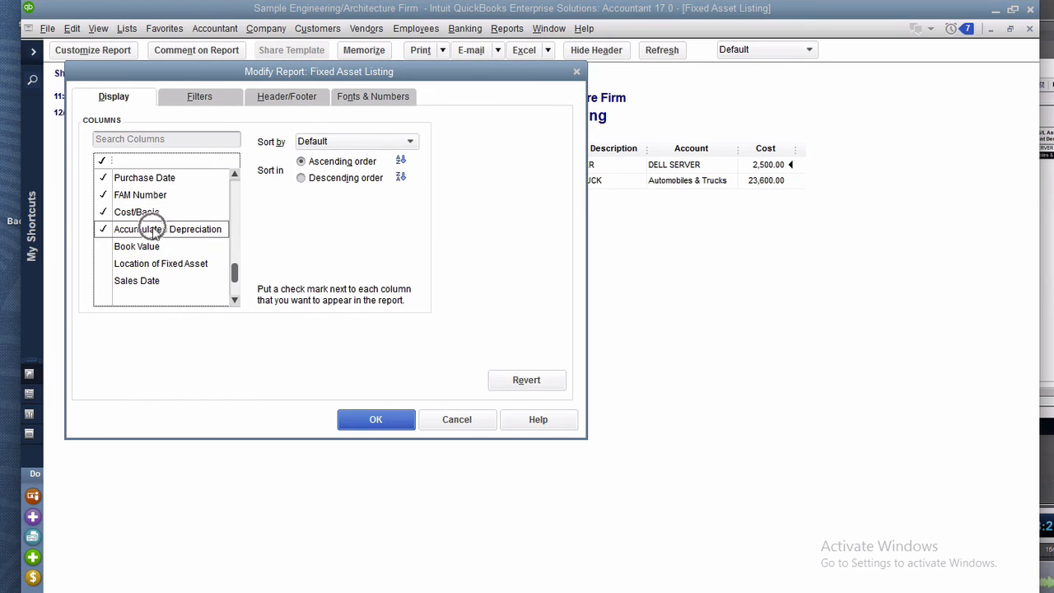
pyautogui.click(148, 250)
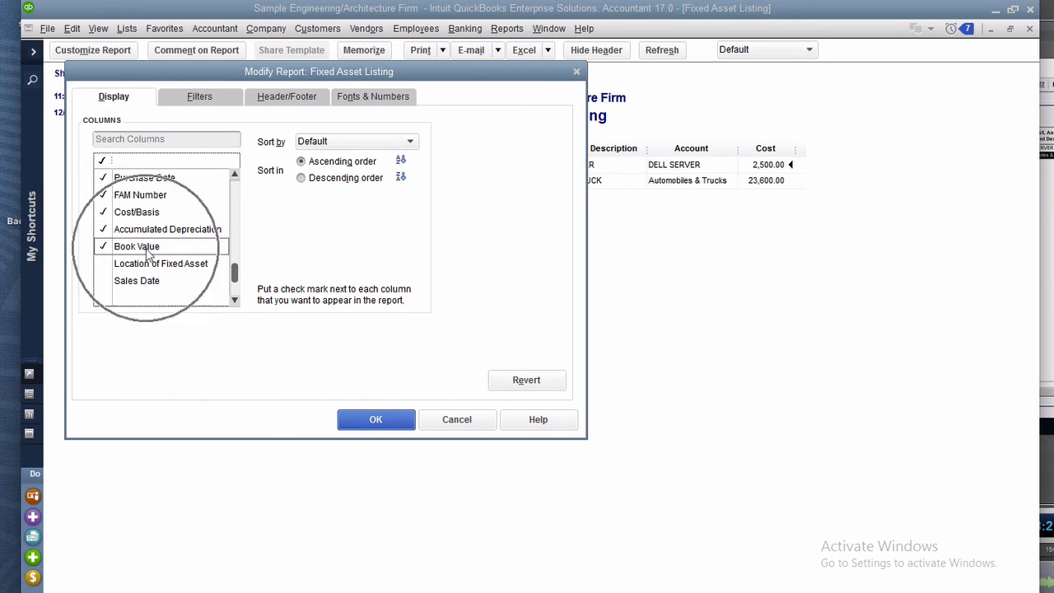
# - Add the Sales Date column to the Fixed Asset Listing report and widen the Accumulated Depreciation column
pyautogui.click(236, 301)
pyautogui.click(236, 301)
pyautogui.click(236, 301)
pyautogui.click(132, 233)
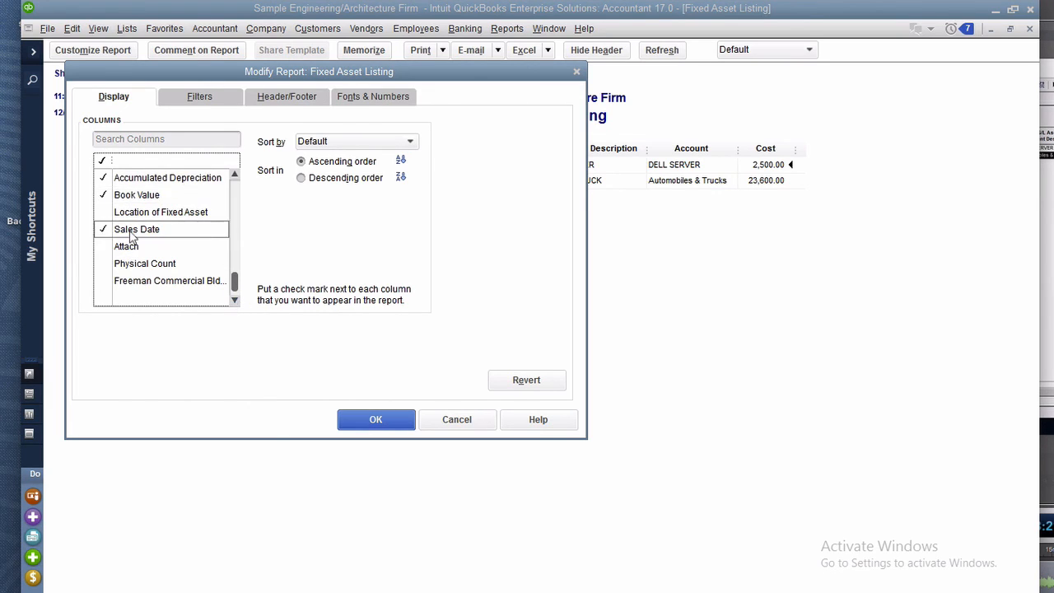
pyautogui.click(237, 299)
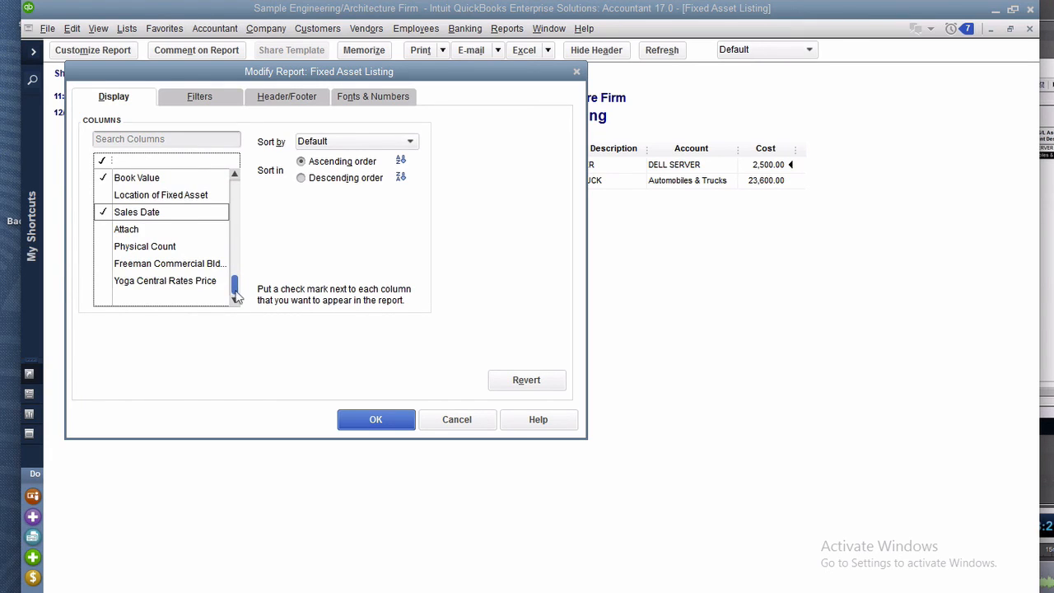
pyautogui.scroll(1, 236, 298)
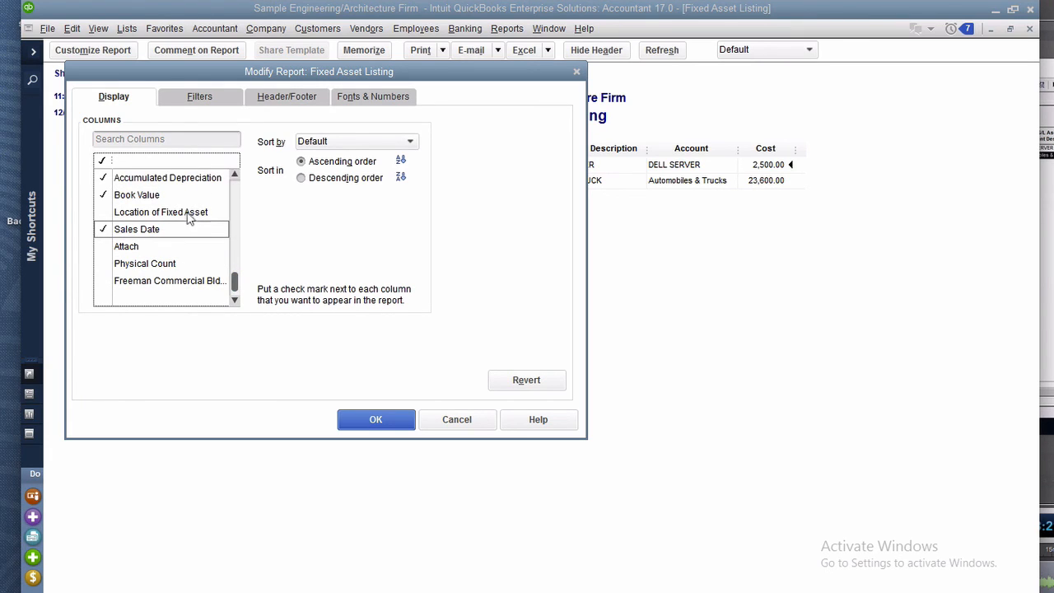
pyautogui.click(377, 421)
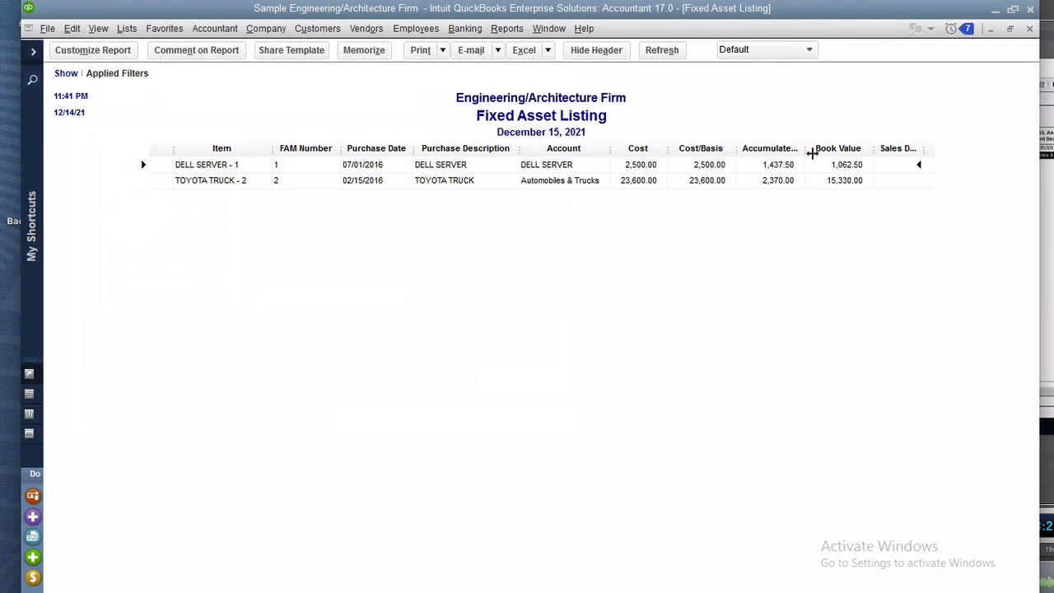
pyautogui.moveTo(812, 153); pyautogui.dragTo(829, 150)
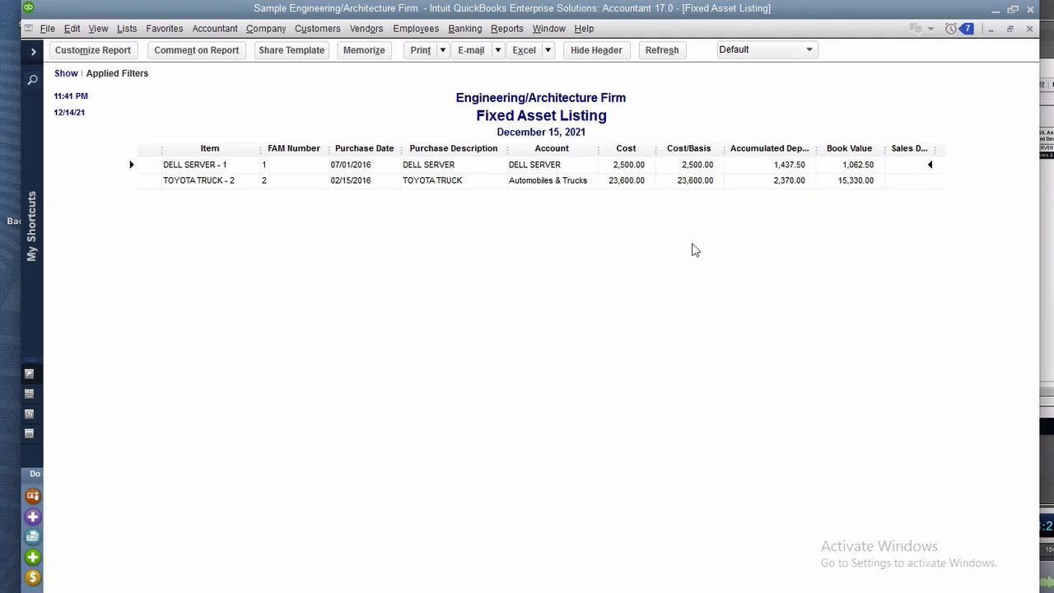
# - Switch to Fixed Asset Manager and look at the commands for exchanging assets with QuickBooks
pyautogui.click(499, 592)
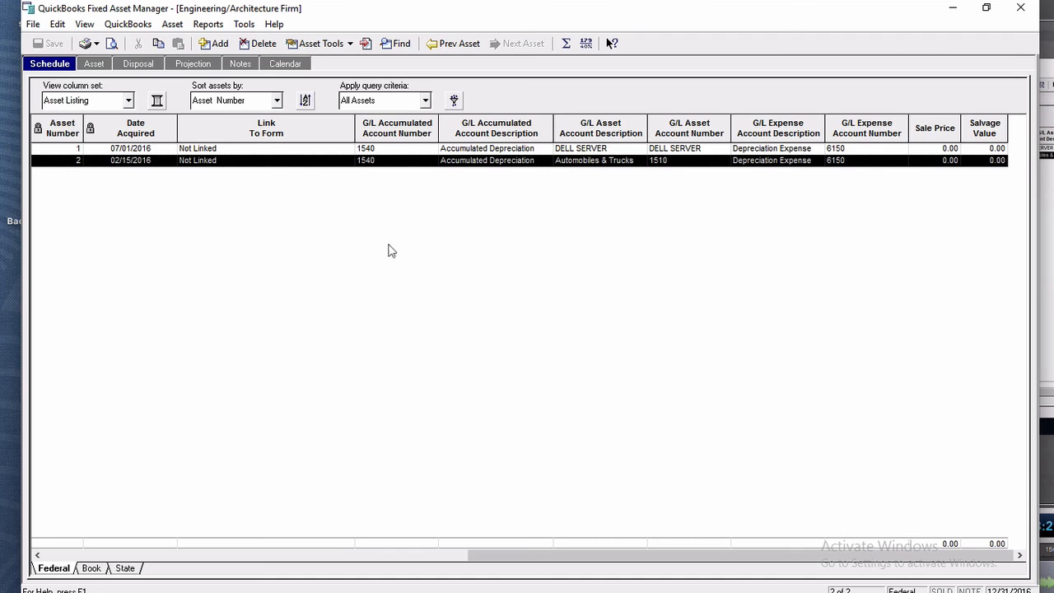
pyautogui.click(140, 25)
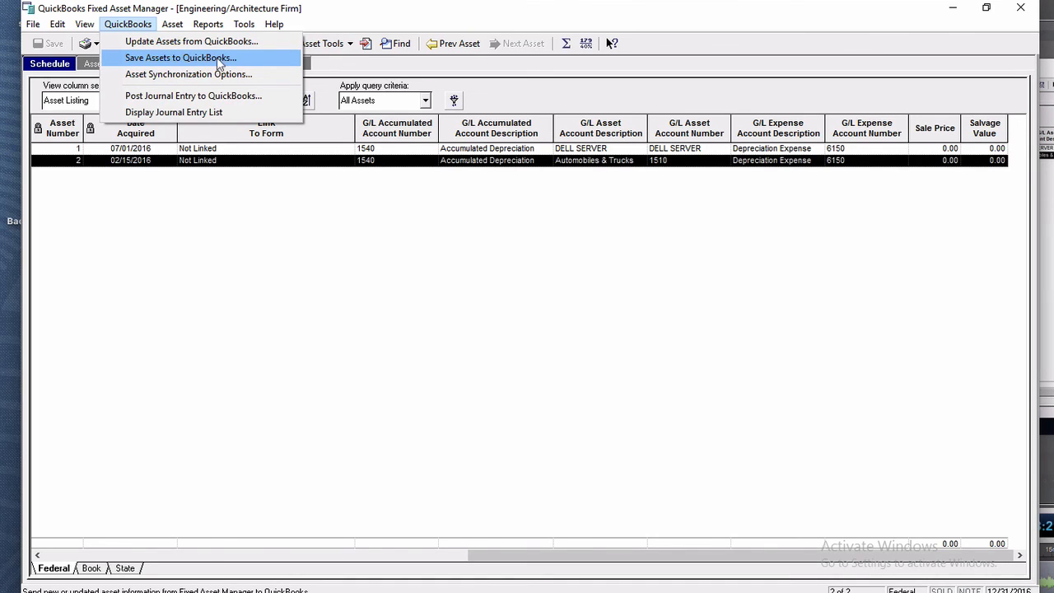
# - Return to QuickBooks and close the Fixed Asset Listing report without memorizing it
pyautogui.click(486, 591)
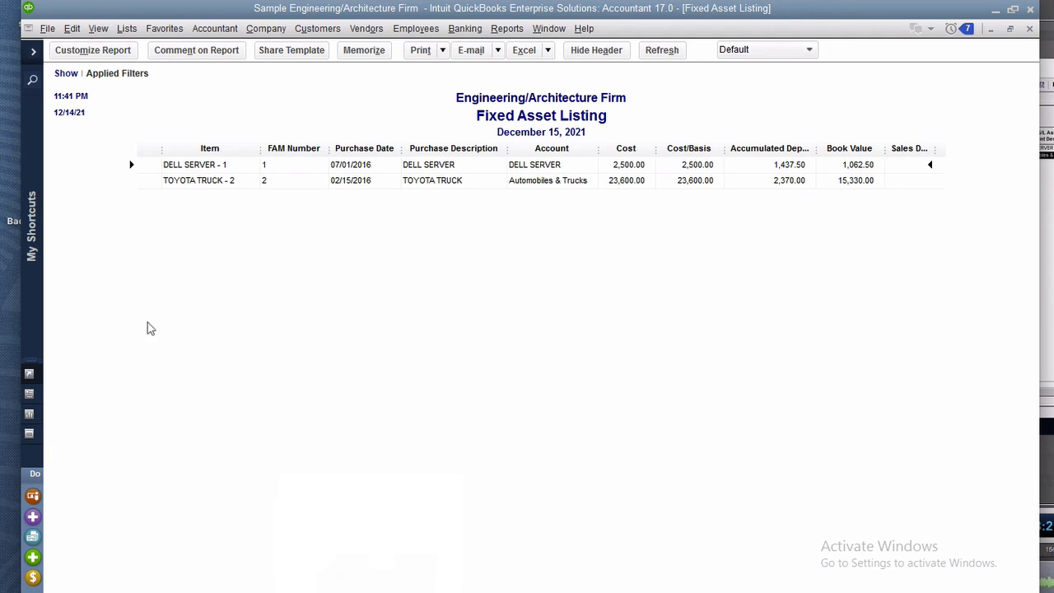
pyautogui.press('Escape')
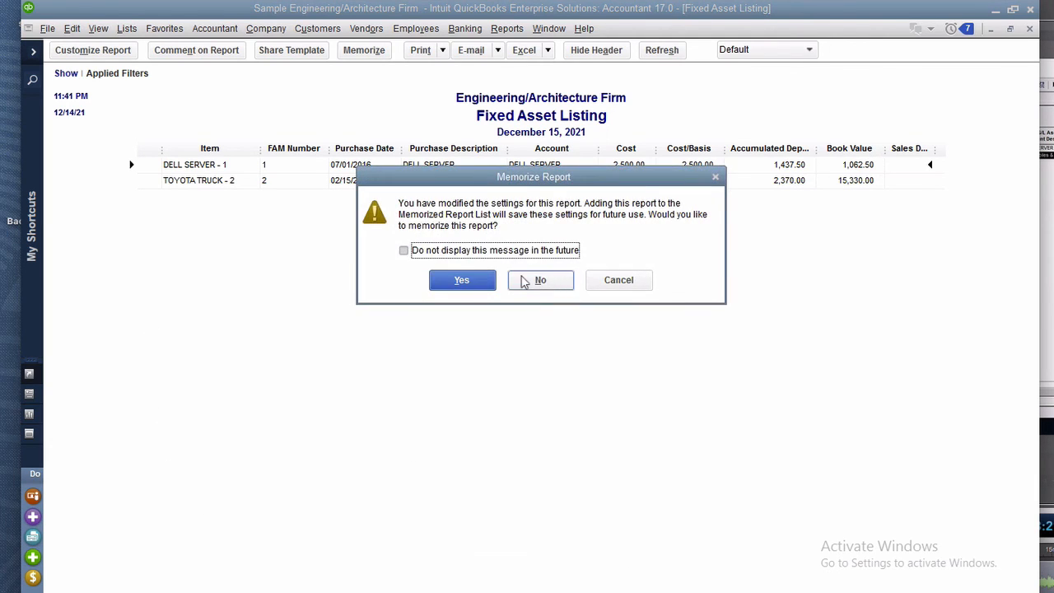
pyautogui.click(536, 281)
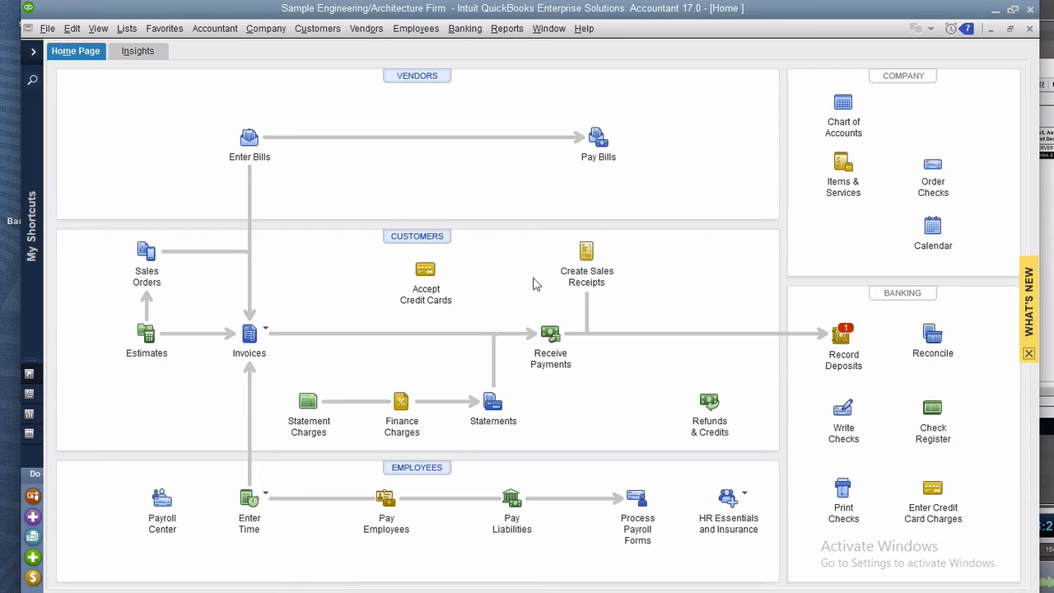